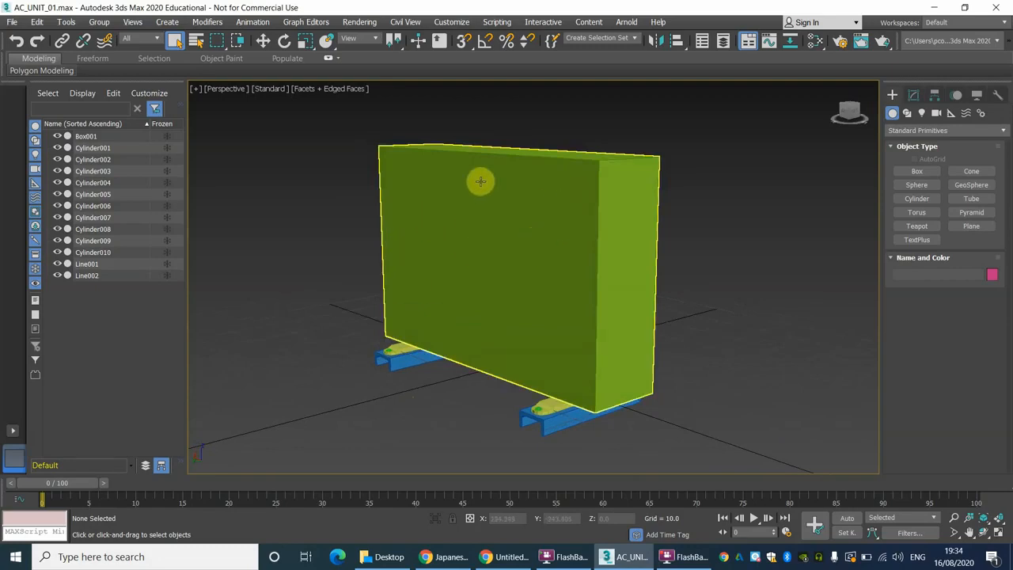
# Isolate the large green box of the AC unit so that the rest of the model is hidden.
pyautogui.moveTo(565, 206)
pyautogui.keyDown('alt'); pyautogui.mouseDown(button='middle')
pyautogui.moveTo(563, 222)
pyautogui.moveTo(565, 206)
pyautogui.mouseUp(button='middle'); pyautogui.keyUp('alt')
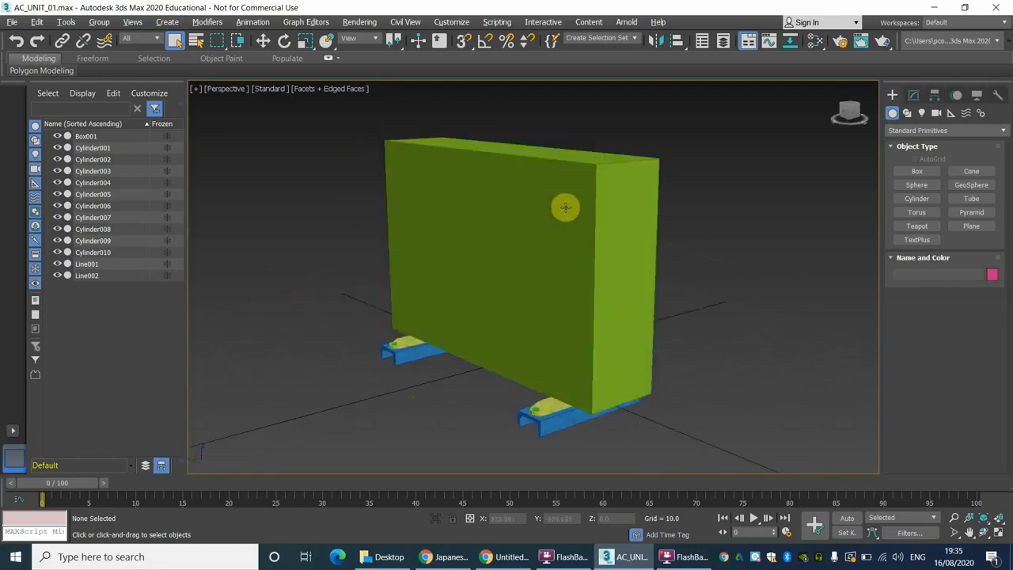
pyautogui.click(519, 266)
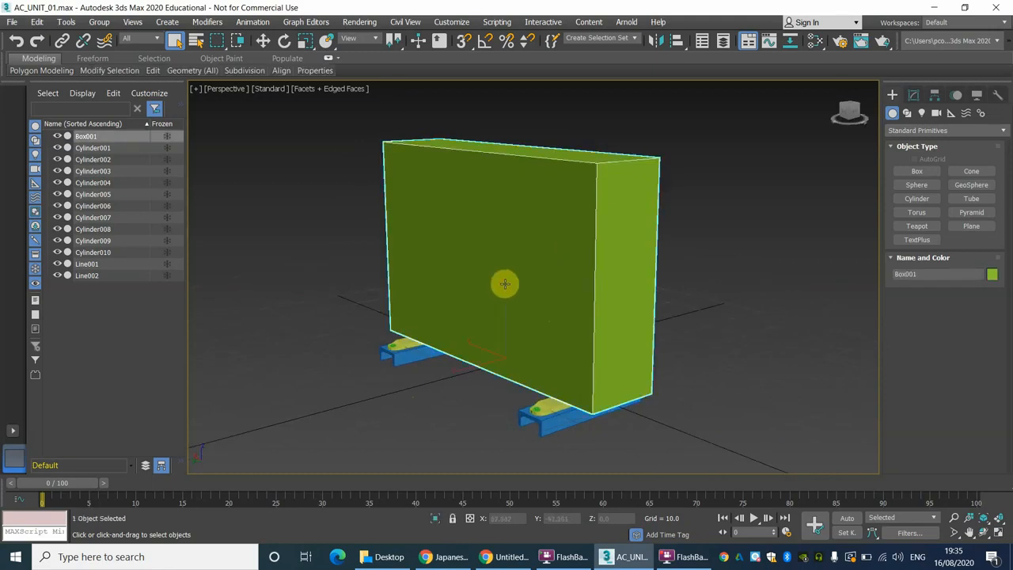
pyautogui.click(435, 518)
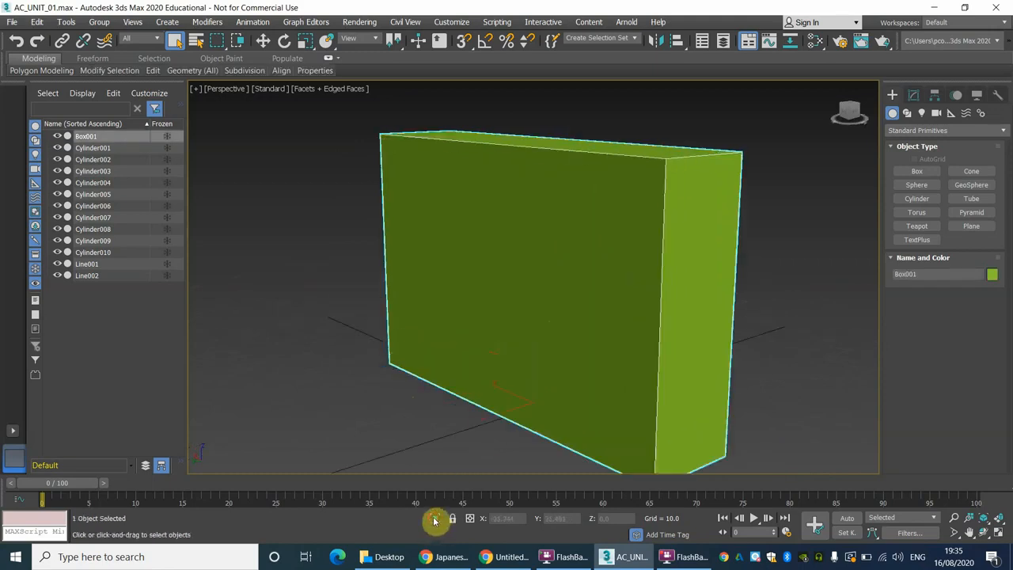
pyautogui.moveTo(543, 274); pyautogui.dragTo(492, 249, button='middle')
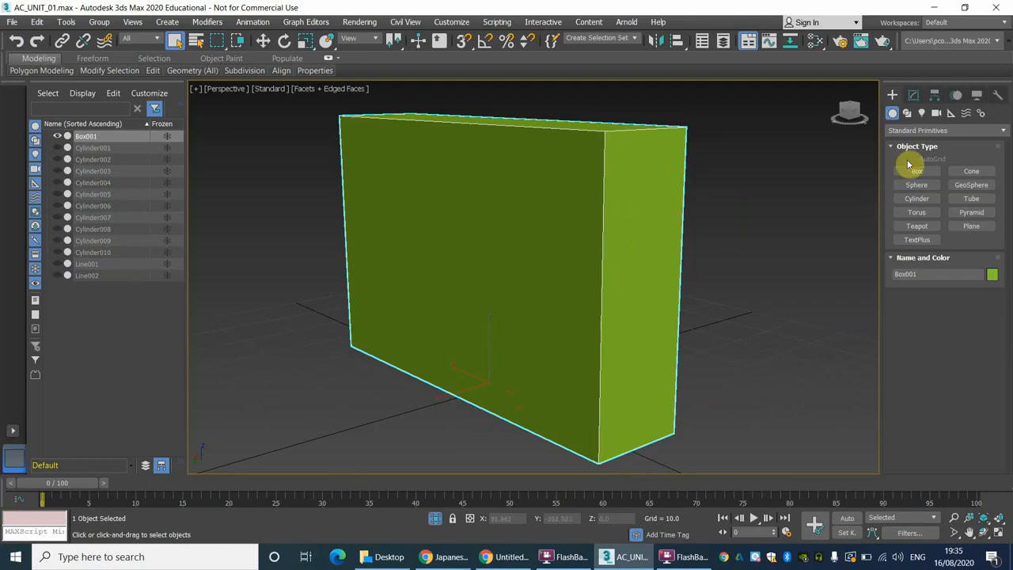
# Apply Reset XForm to the box and collapse its whole modifier stack, holding the scene first.
pyautogui.click(998, 95)
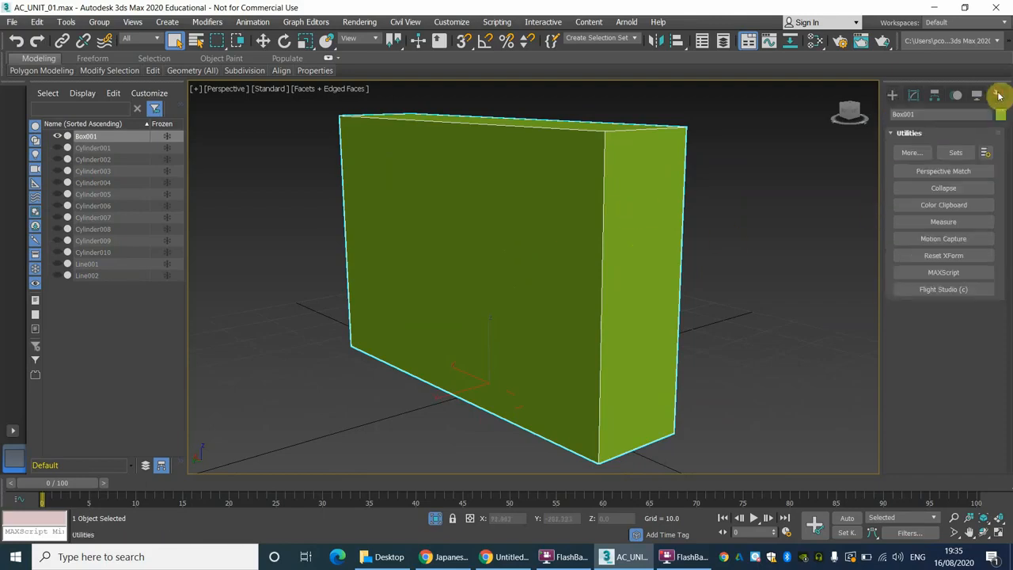
pyautogui.click(943, 257)
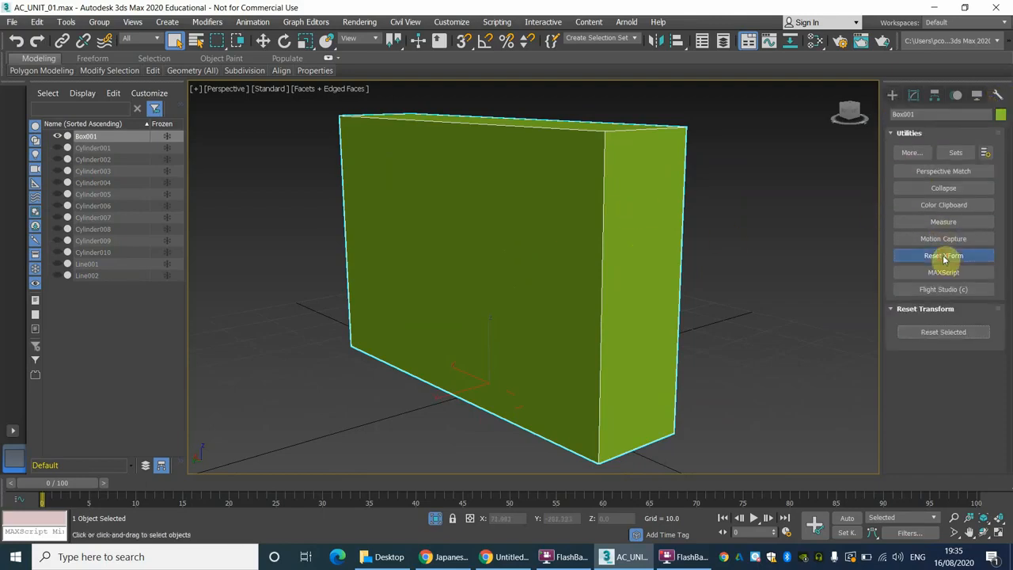
pyautogui.click(947, 334)
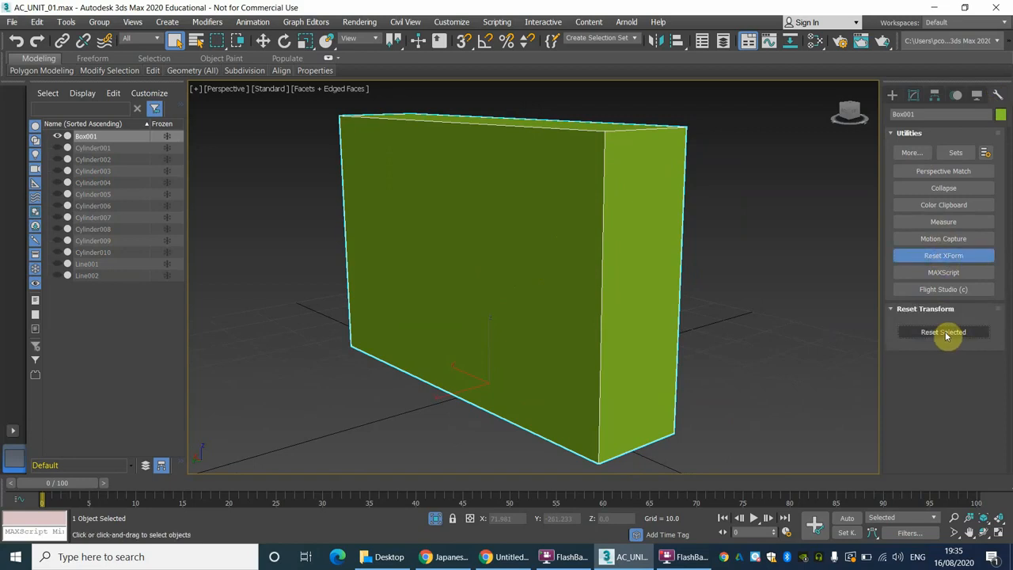
pyautogui.click(916, 95)
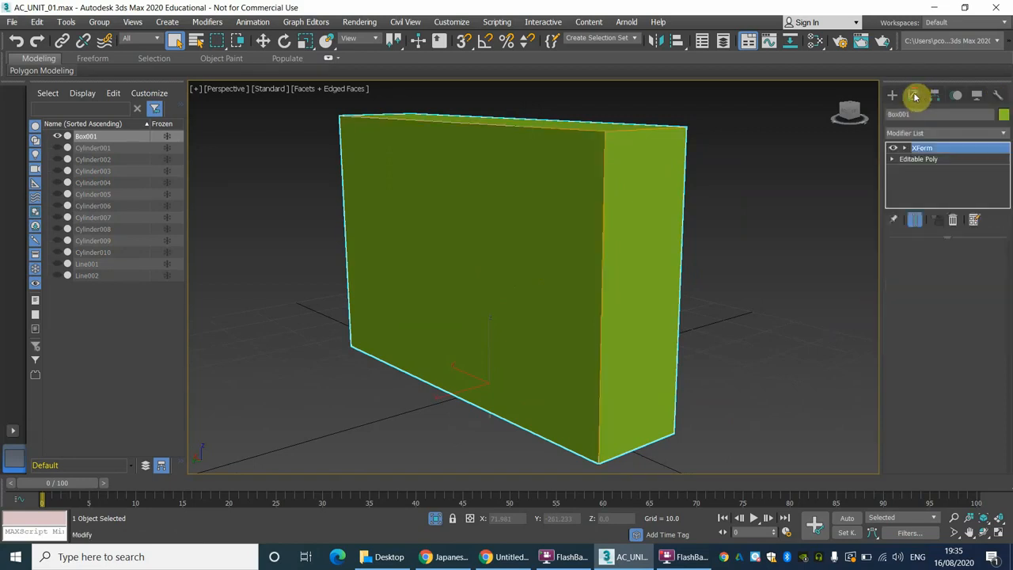
pyautogui.rightClick(918, 151)
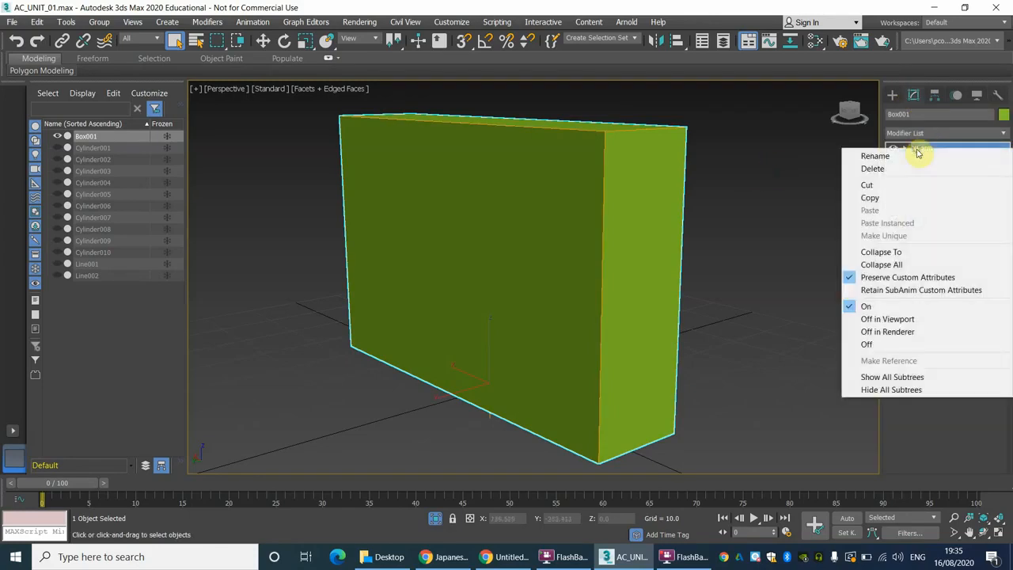
pyautogui.click(900, 264)
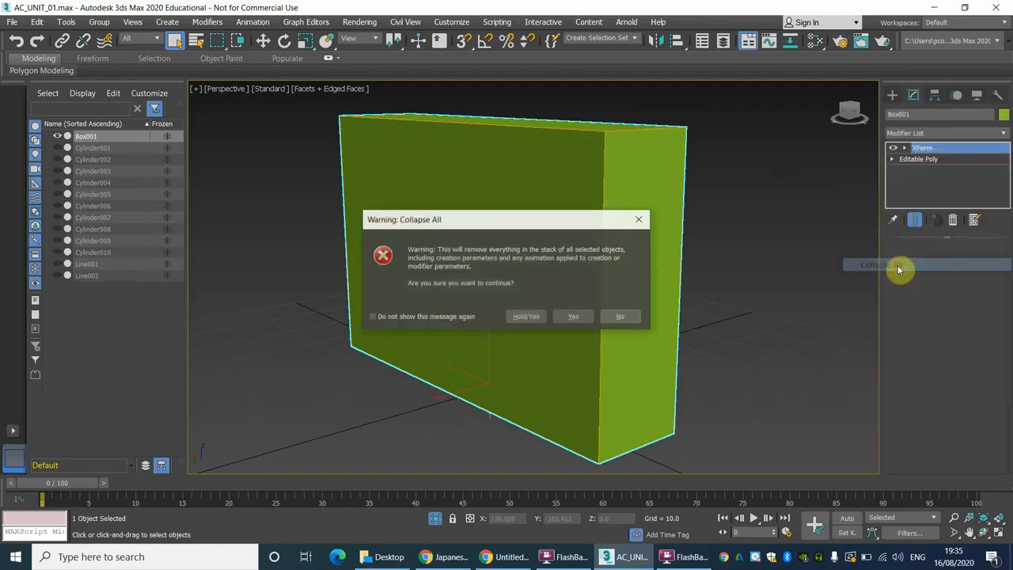
pyautogui.click(524, 316)
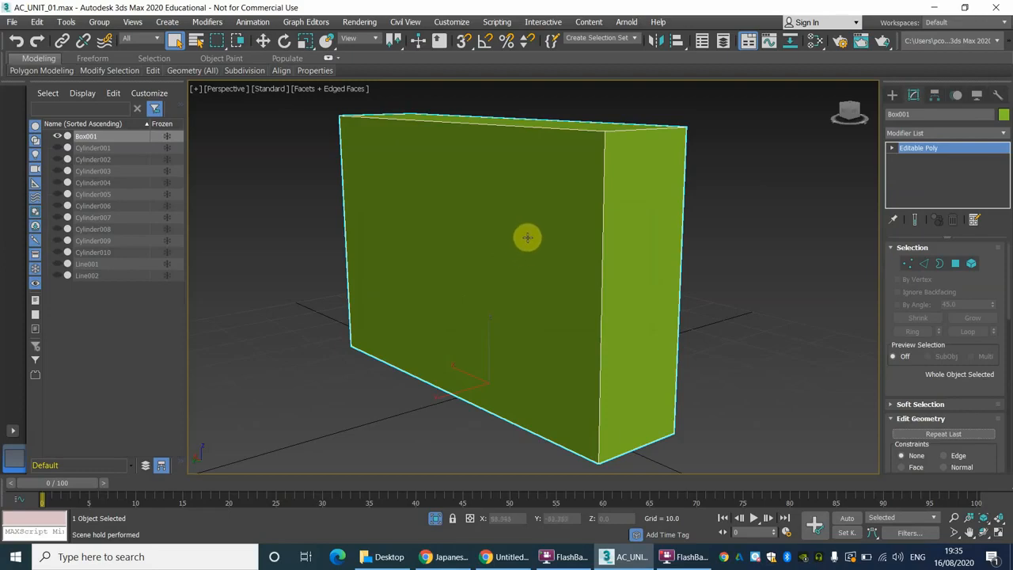
# Chamfer the box's four vertical corner edges by 1.0 with 1 segment, checking the AC unit reference photo in Google Slides.
pyautogui.keyDown('alt'); pyautogui.moveTo(525, 240); pyautogui.dragTo(522, 239, button='middle'); pyautogui.keyUp('alt')
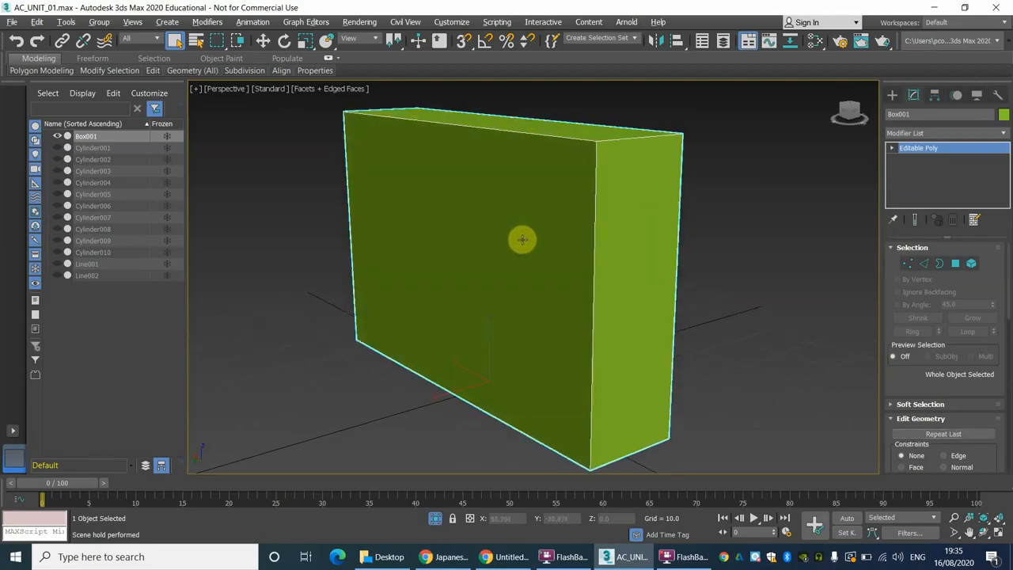
pyautogui.moveTo(336, 202); pyautogui.dragTo(724, 282)
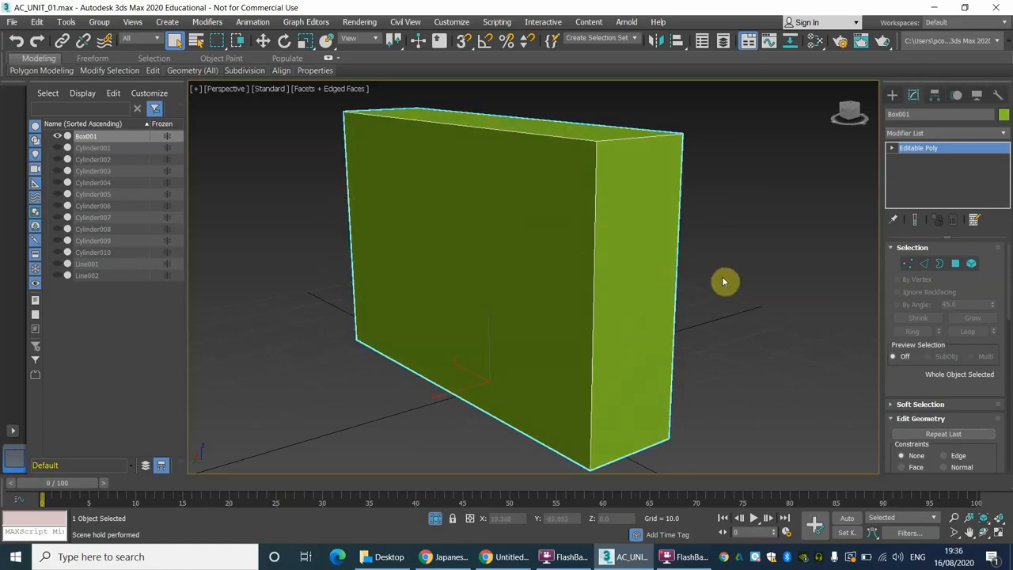
pyautogui.click(924, 263)
pyautogui.moveTo(324, 208); pyautogui.dragTo(740, 294)
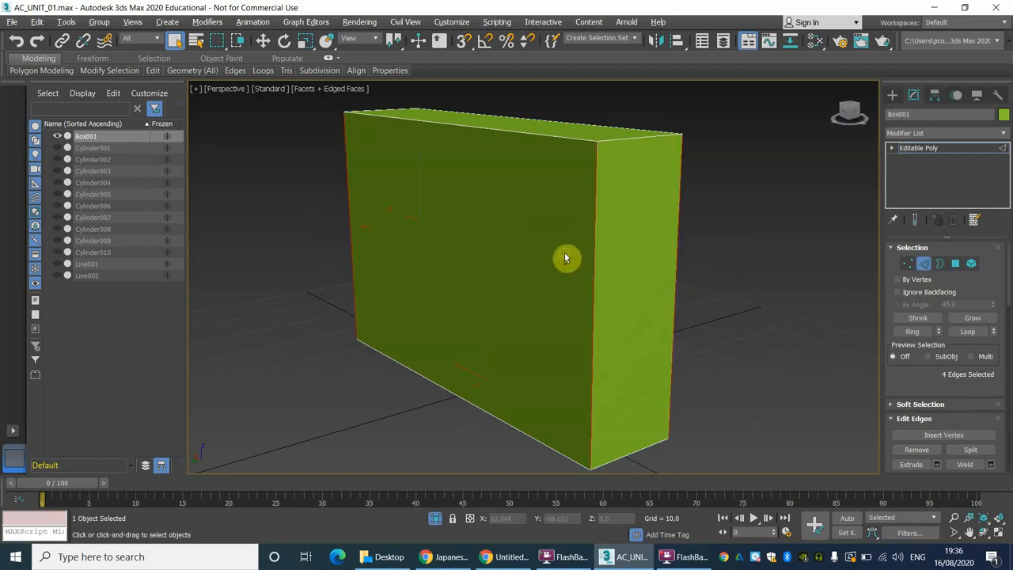
pyautogui.keyDown('alt'); pyautogui.moveTo(566, 256); pyautogui.dragTo(550, 306, button='middle'); pyautogui.keyUp('alt')
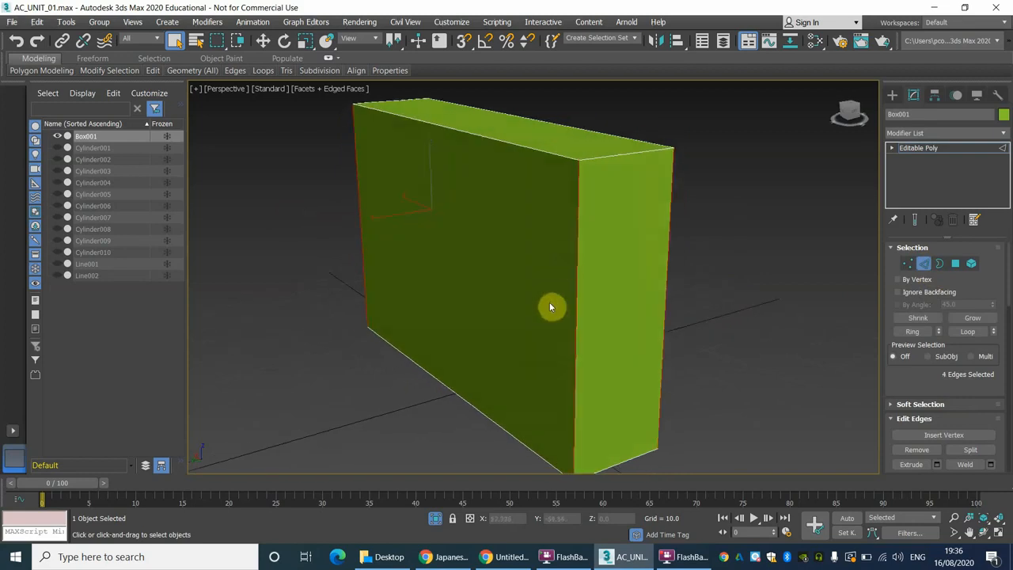
pyautogui.click(507, 556)
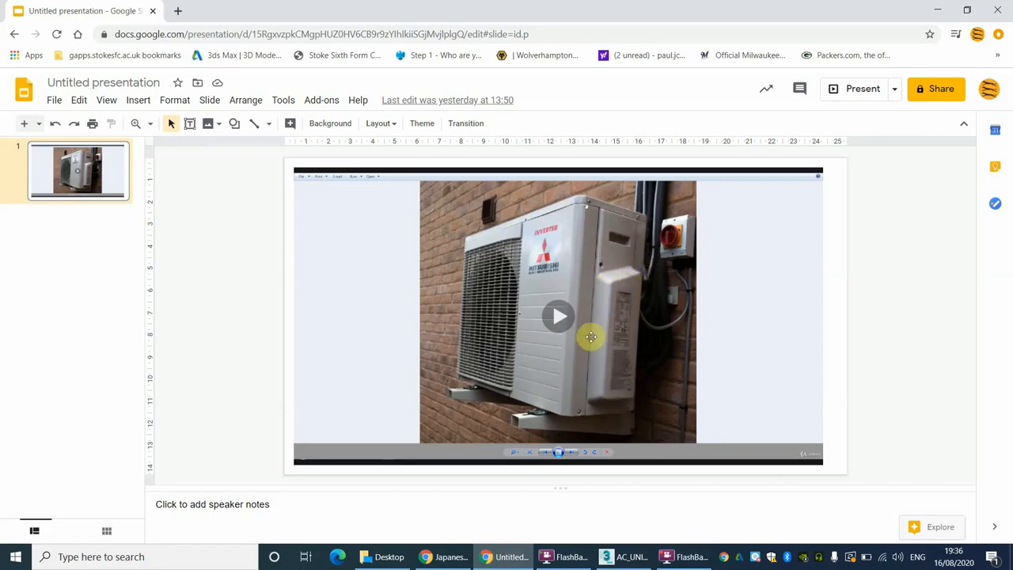
pyautogui.click(631, 557)
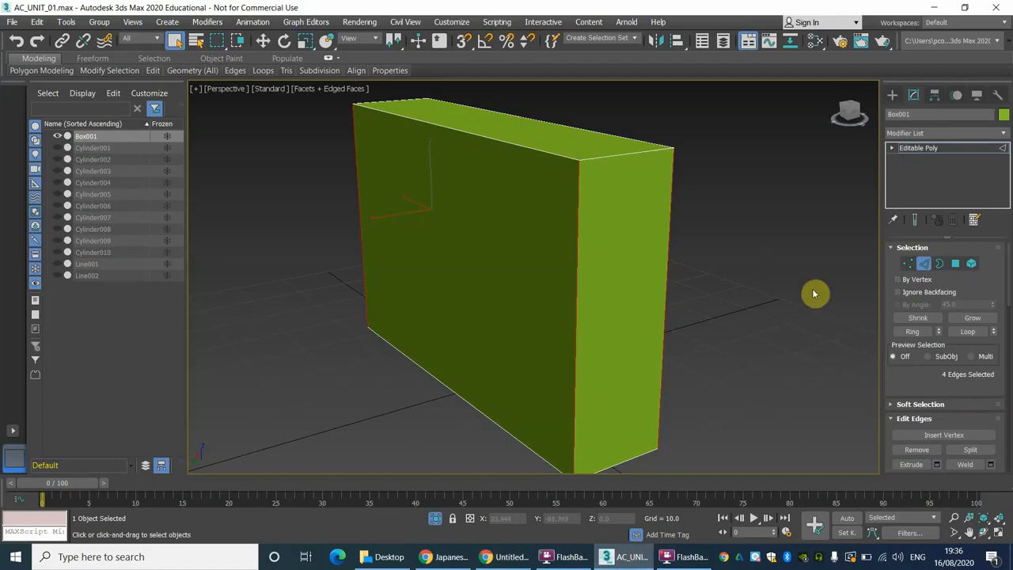
pyautogui.scroll(-3, 927, 340)
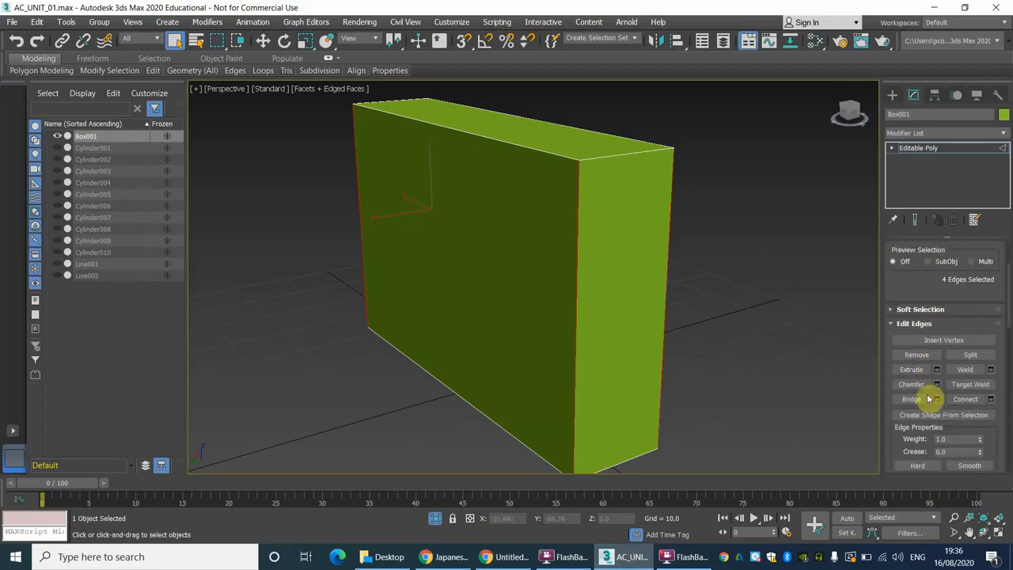
pyautogui.click(937, 385)
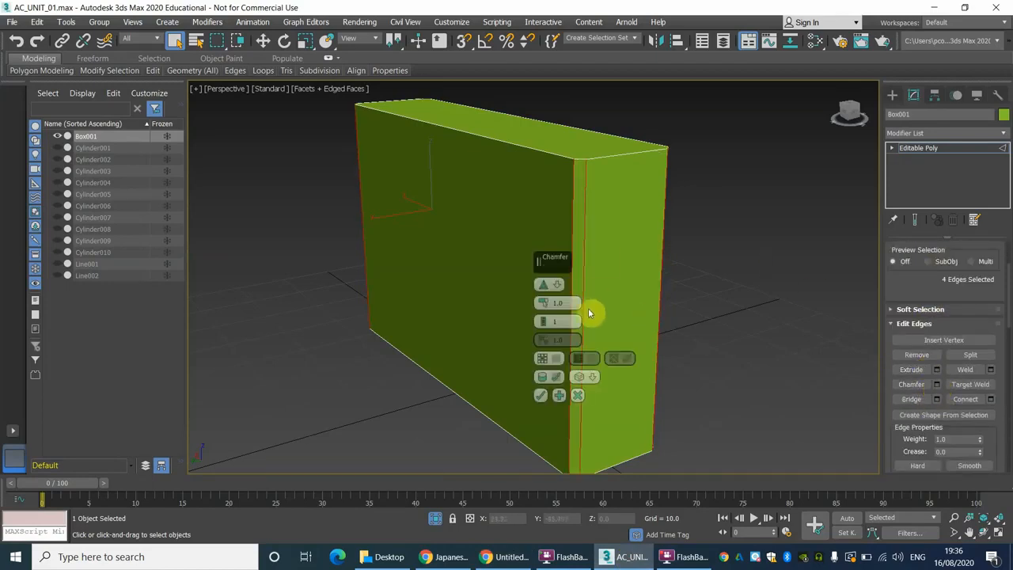
pyautogui.moveTo(544, 305); pyautogui.dragTo(543, 302)
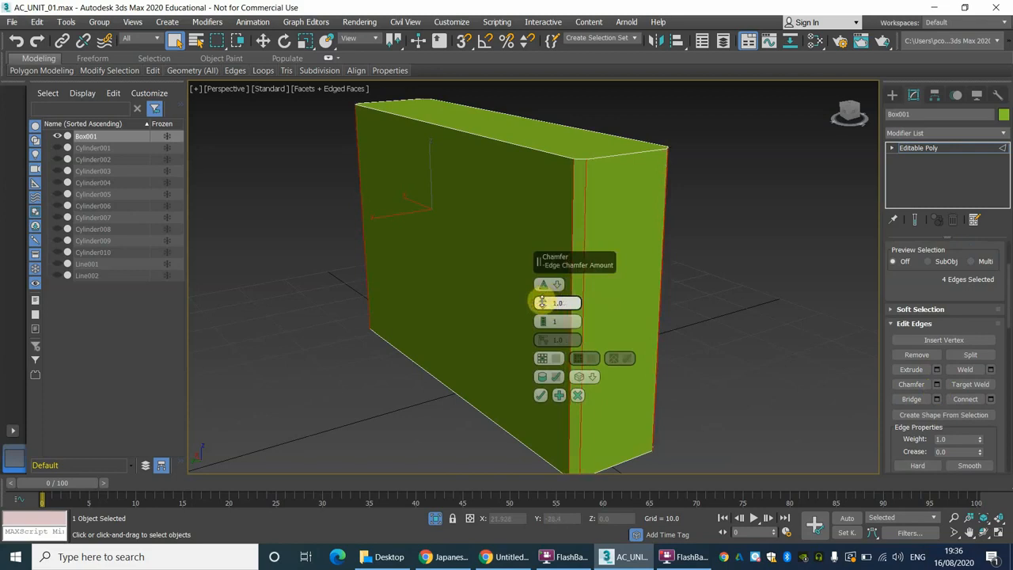
pyautogui.click(540, 396)
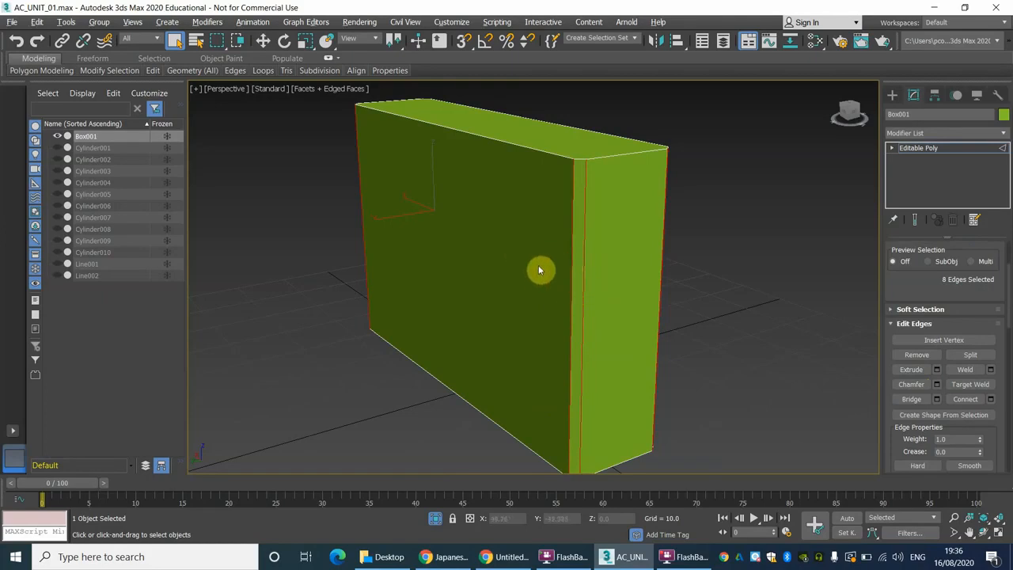
# Connect the four short depth-wise edges at the box's ends with 2 segments and a pinch of 74.
pyautogui.keyDown('alt'); pyautogui.moveTo(540, 271); pyautogui.dragTo(512, 274, button='middle'); pyautogui.keyUp('alt')
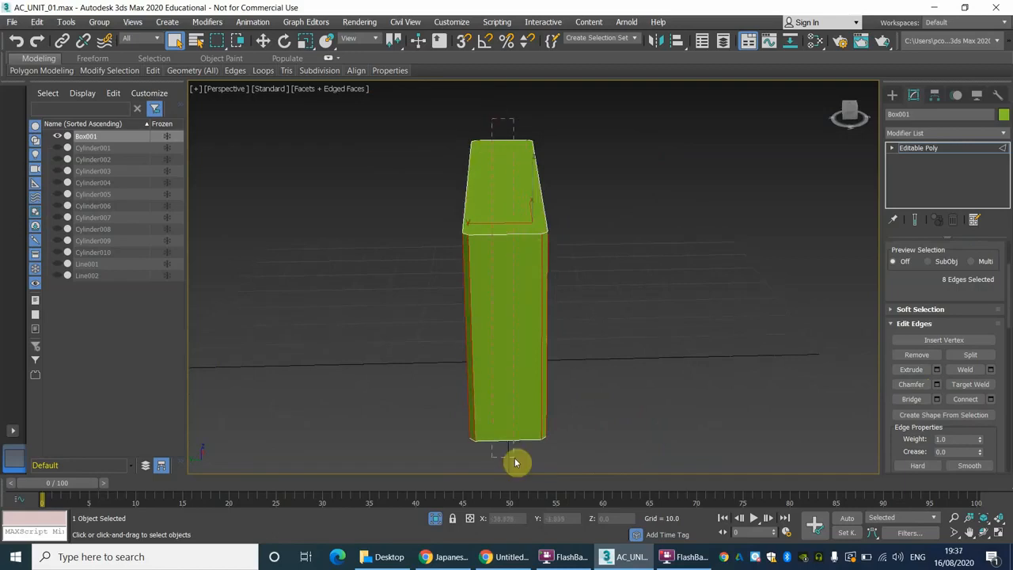
pyautogui.moveTo(515, 459); pyautogui.dragTo(515, 461)
pyautogui.keyDown('alt'); pyautogui.moveTo(519, 331); pyautogui.dragTo(534, 290, button='middle'); pyautogui.keyUp('alt')
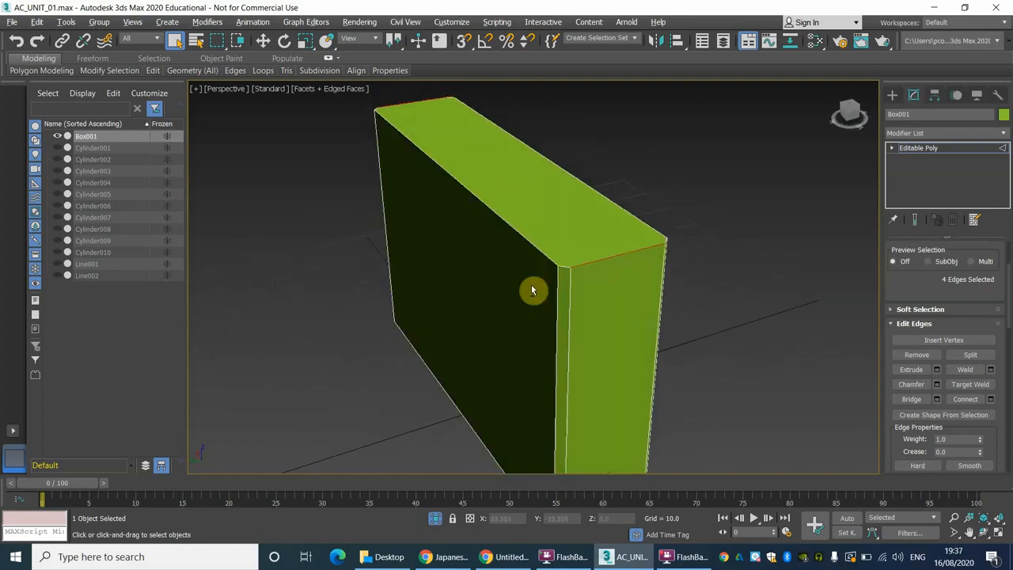
pyautogui.click(991, 400)
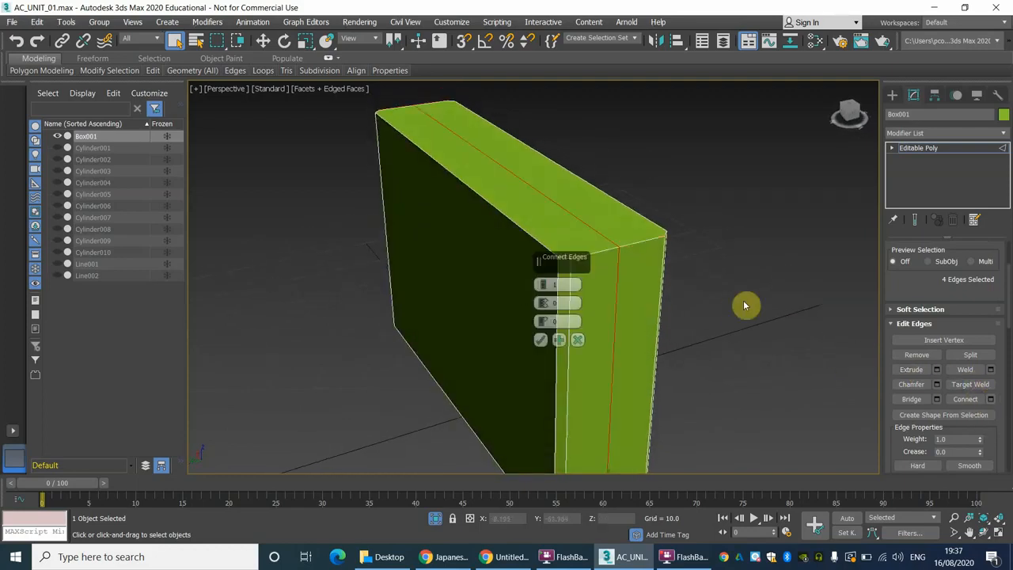
pyautogui.click(542, 281)
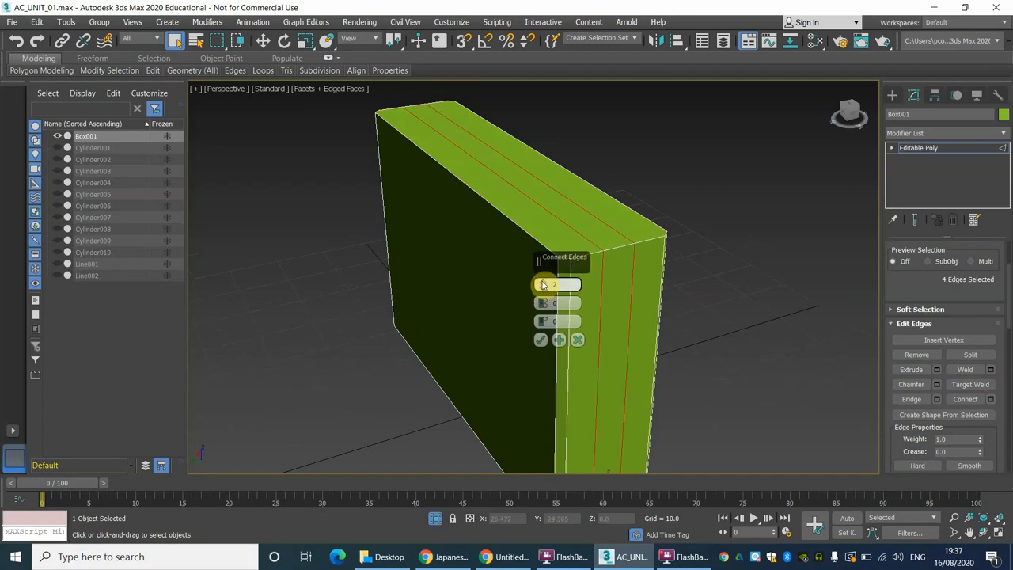
pyautogui.moveTo(543, 303); pyautogui.dragTo(785, 145)
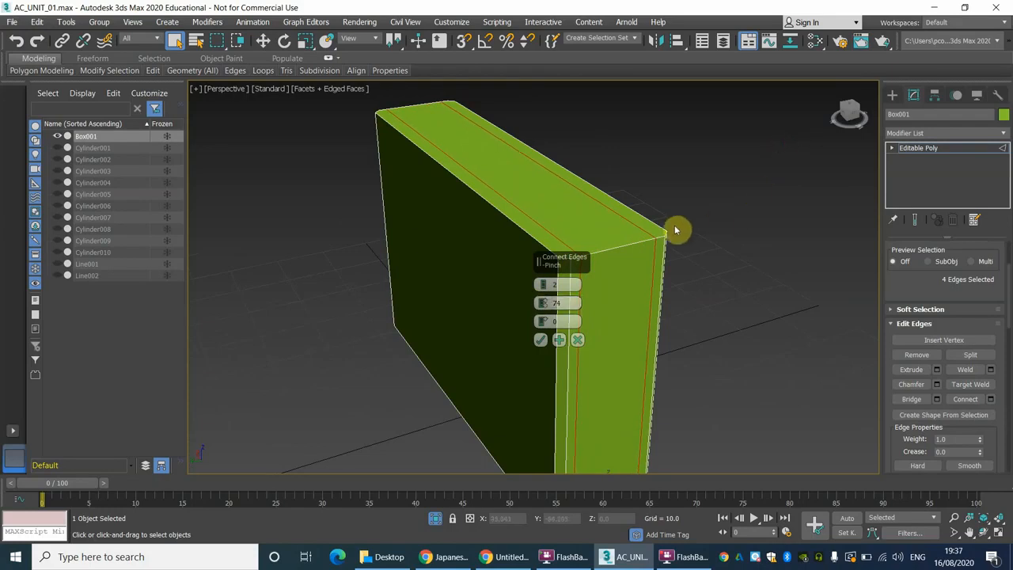
pyautogui.scroll(1, 655, 256)
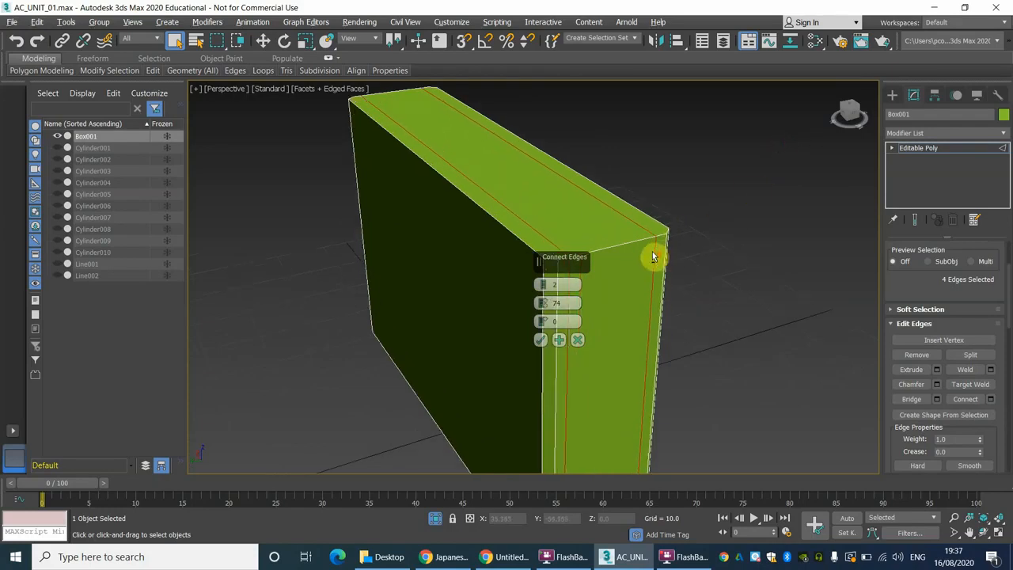
pyautogui.keyDown('alt'); pyautogui.moveTo(653, 254); pyautogui.dragTo(652, 246, button='middle'); pyautogui.keyUp('alt')
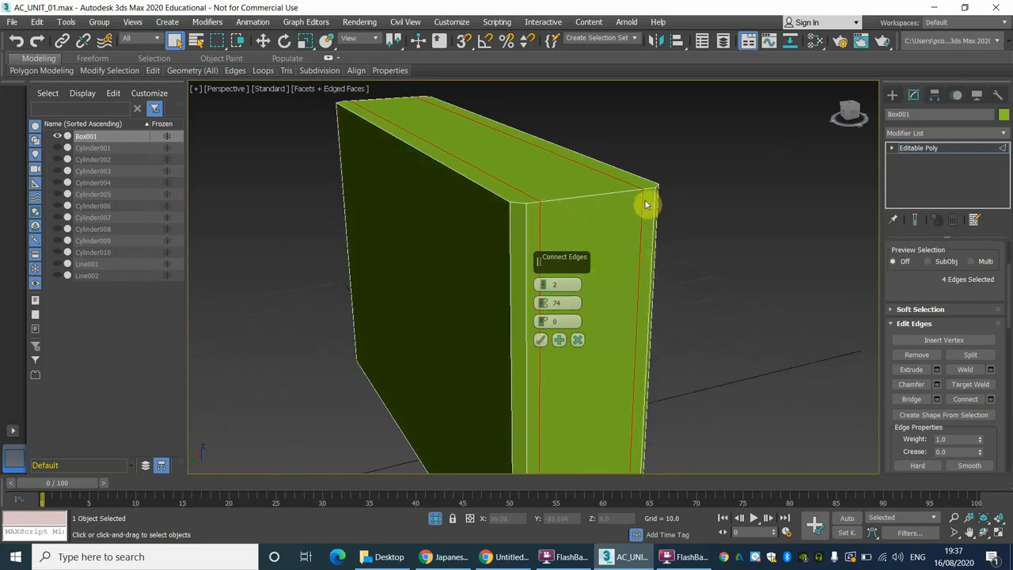
pyautogui.click(541, 339)
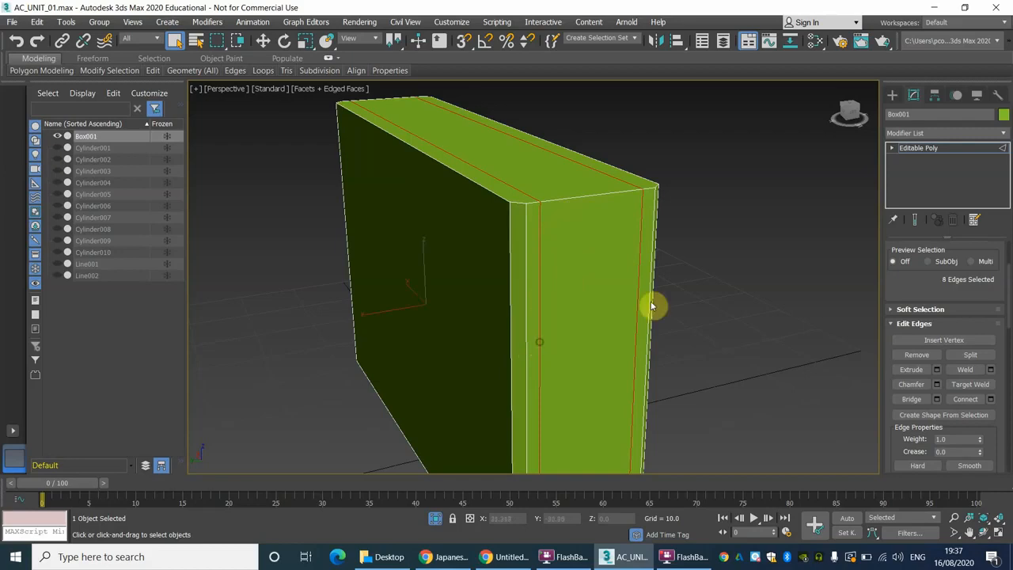
# Chamfer the selected edges running around the box near its front and back faces by 0.18 with 1 segment.
pyautogui.click(936, 384)
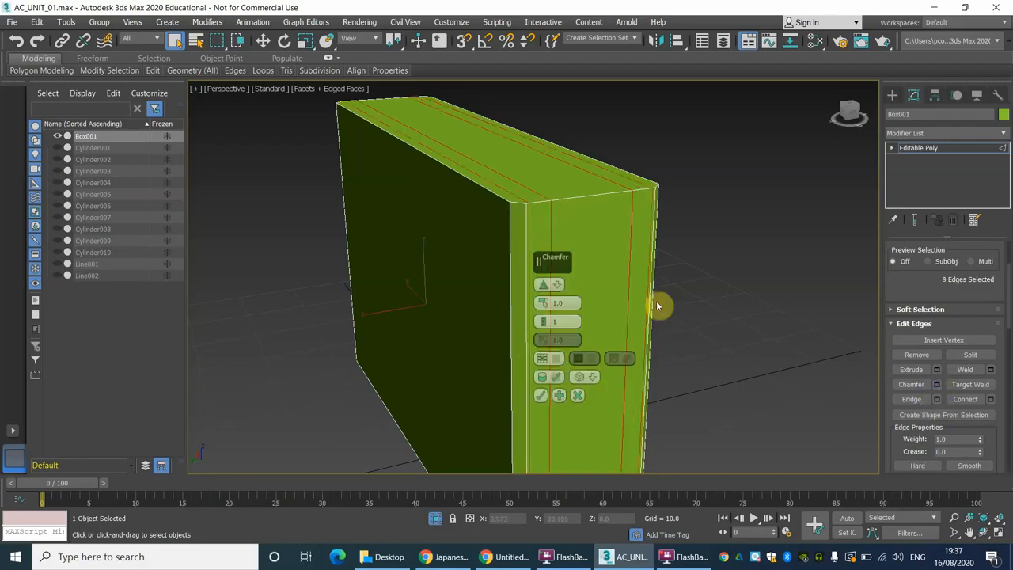
pyautogui.rightClick(543, 308)
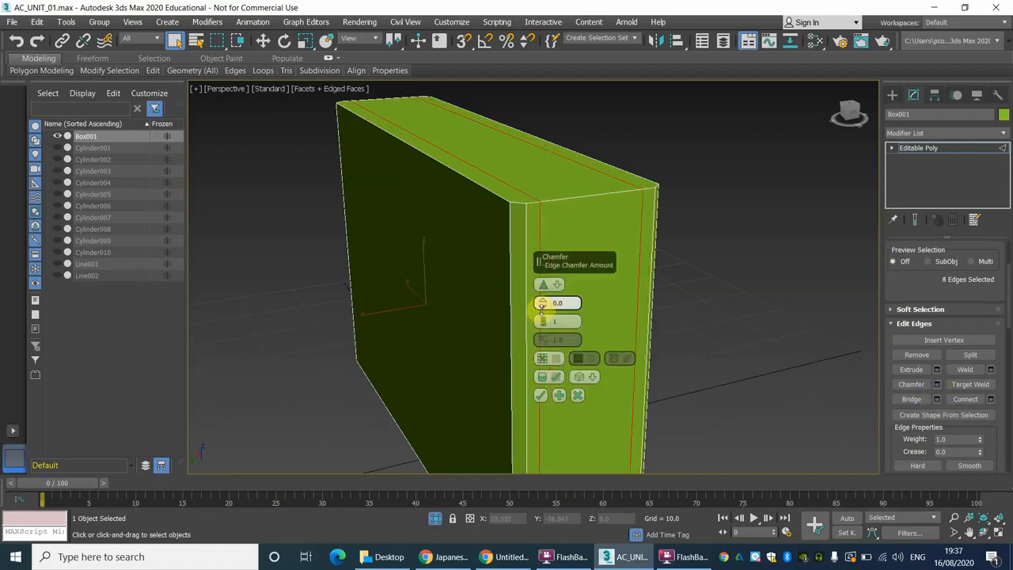
pyautogui.moveTo(542, 307); pyautogui.dragTo(544, 302)
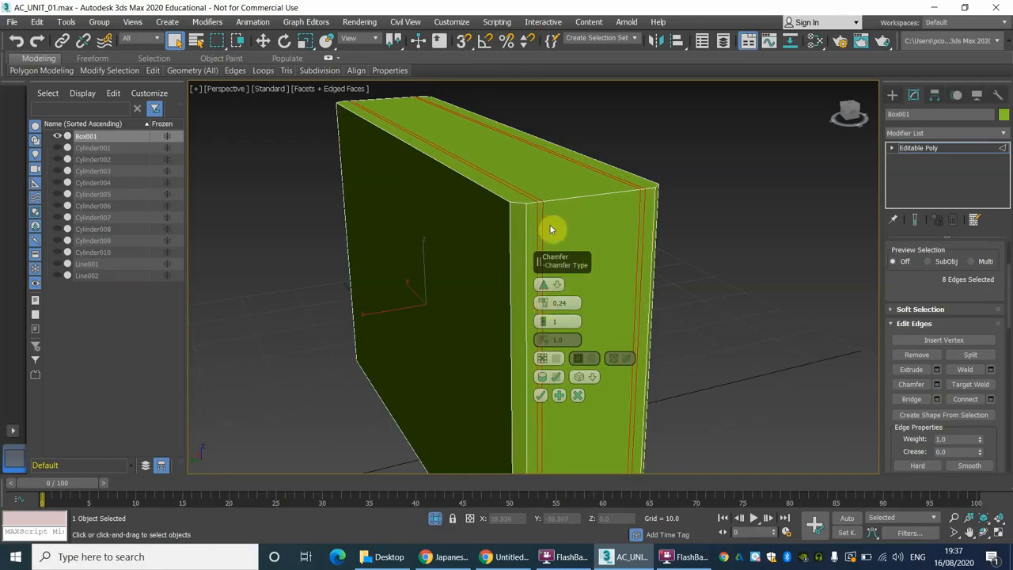
pyautogui.scroll(3, 552, 226)
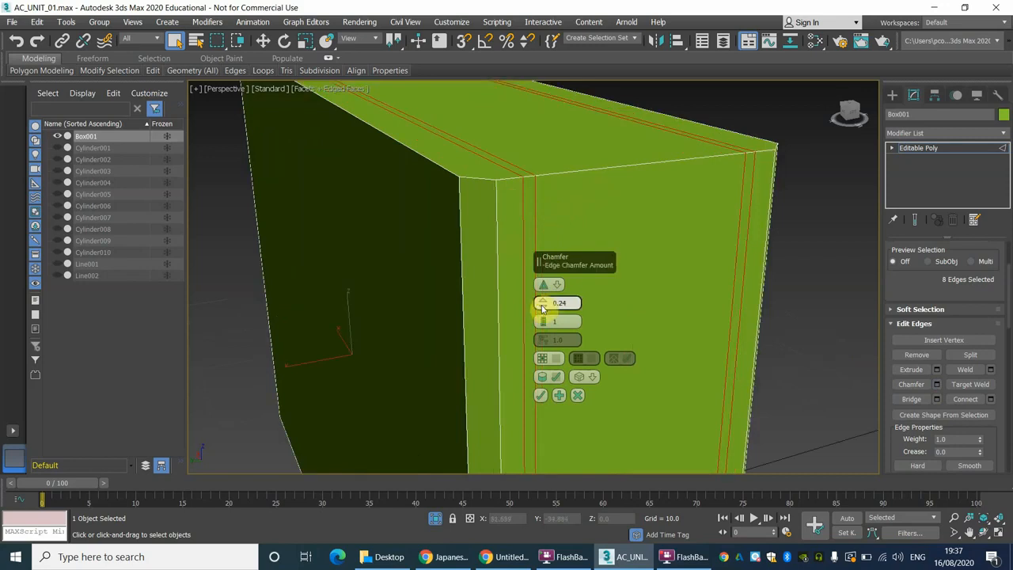
pyautogui.moveTo(543, 305); pyautogui.dragTo(543, 306)
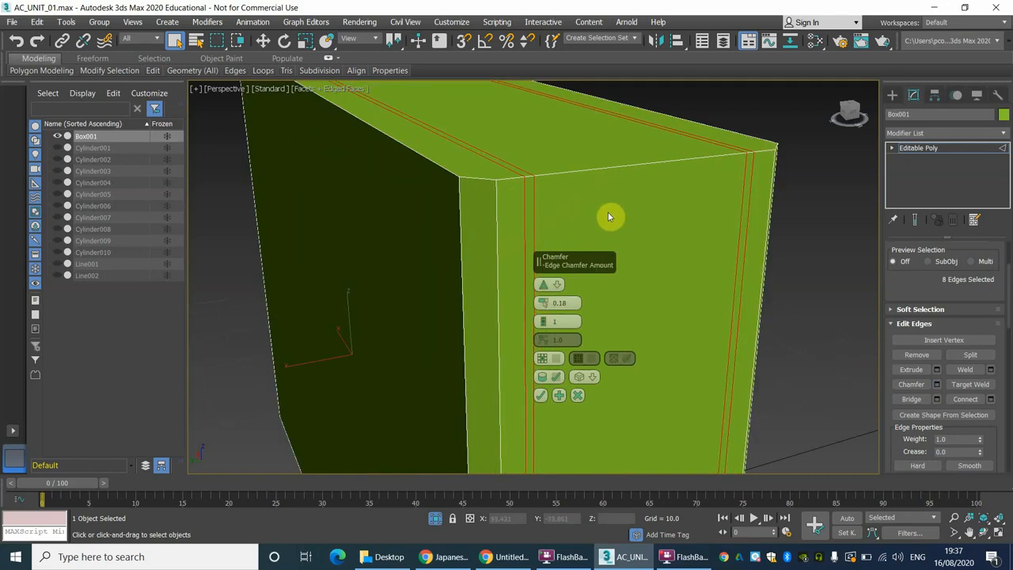
pyautogui.moveTo(613, 199)
pyautogui.keyDown('alt'); pyautogui.mouseDown(button='middle')
pyautogui.moveTo(598, 208)
pyautogui.moveTo(612, 199)
pyautogui.mouseUp(button='middle'); pyautogui.keyUp('alt')
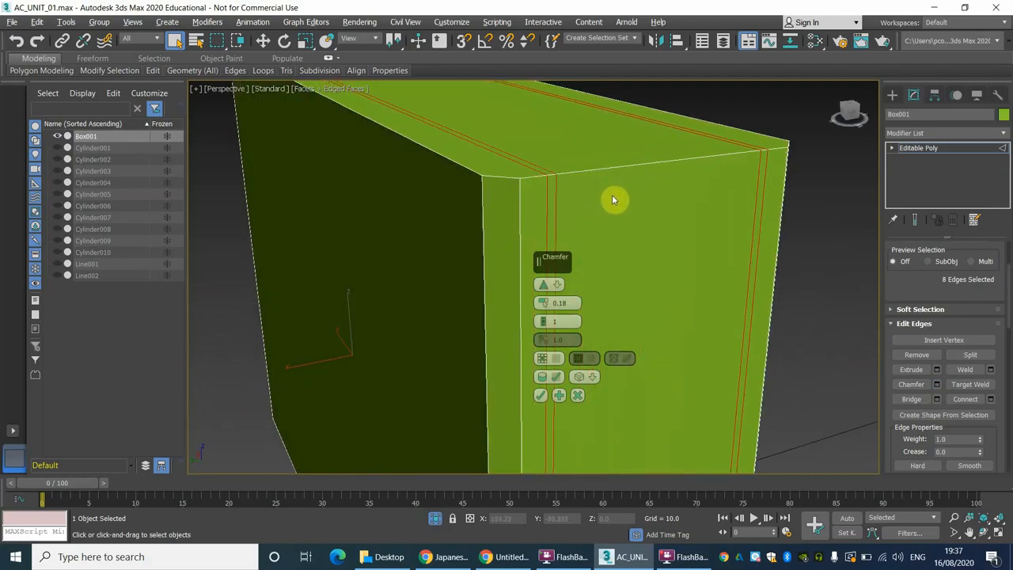
pyautogui.click(541, 397)
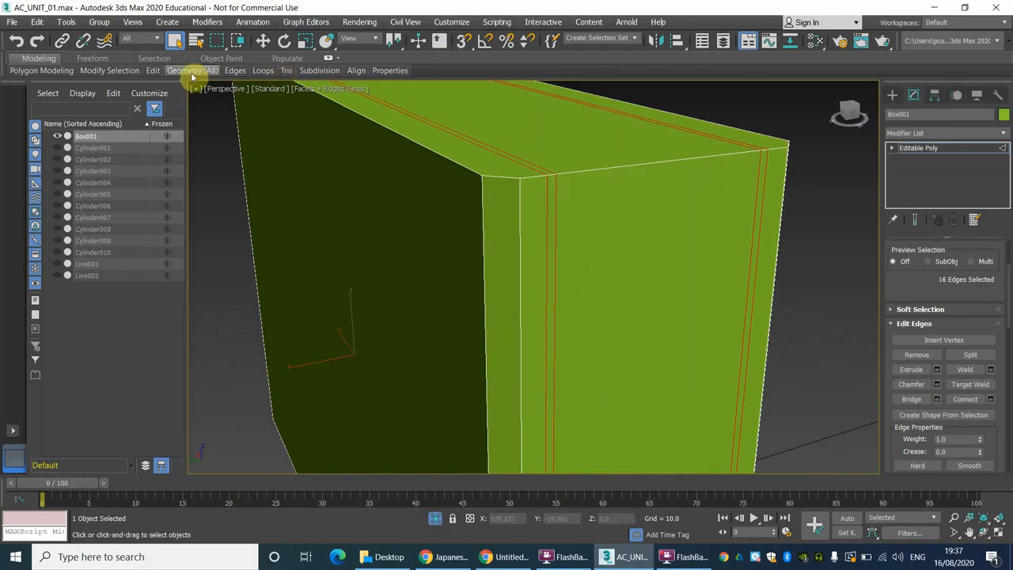
# Insert two closely spaced horizontal edge loops around the box just below its top face with Swift Loop.
pyautogui.moveTo(193, 75)
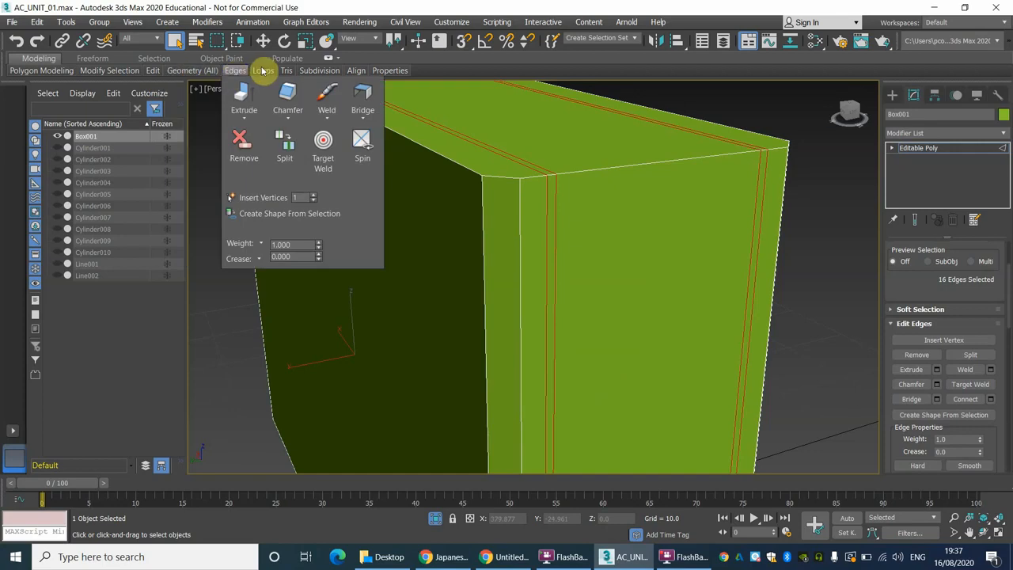
pyautogui.moveTo(263, 72)
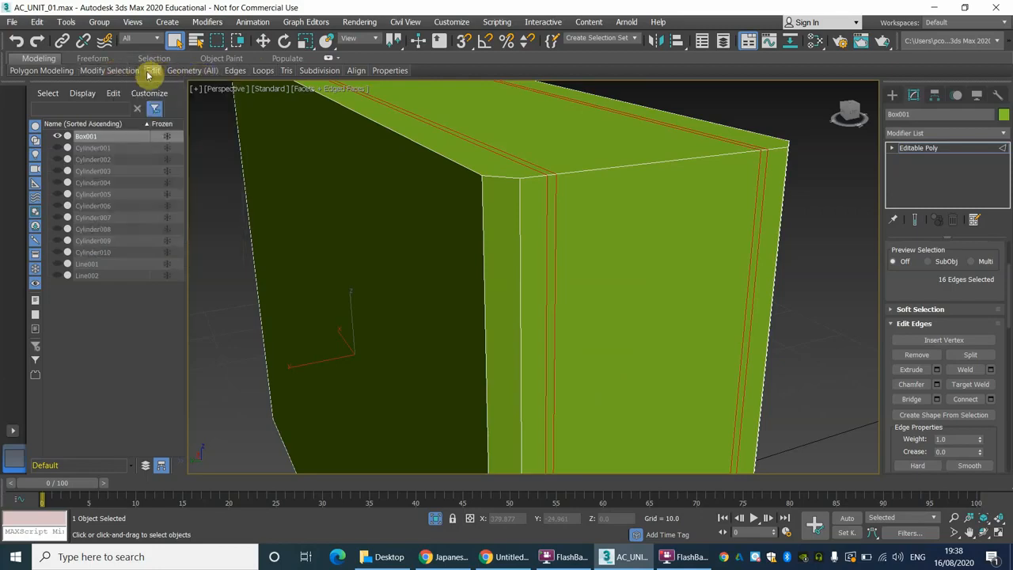
pyautogui.moveTo(150, 72)
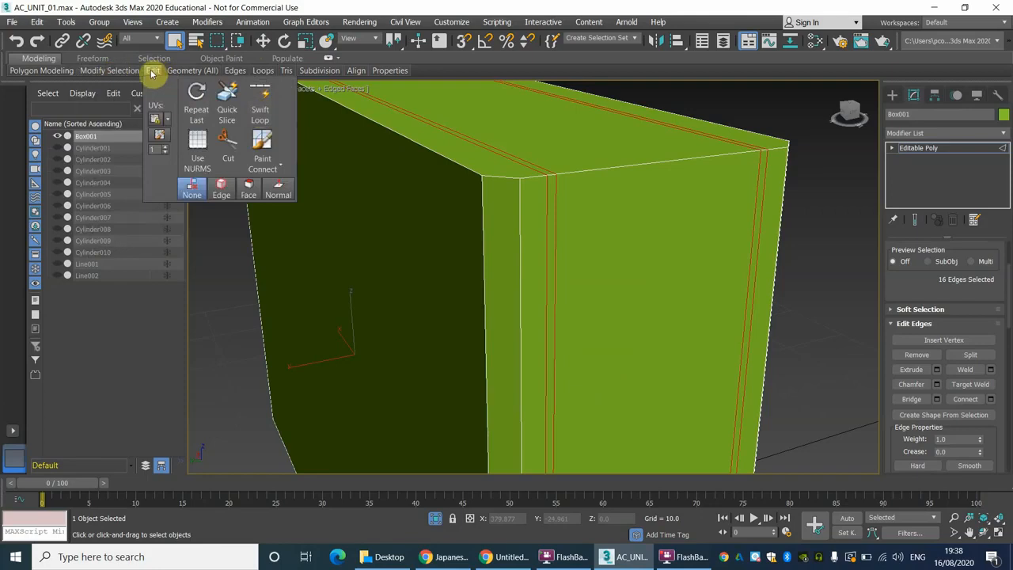
pyautogui.click(258, 111)
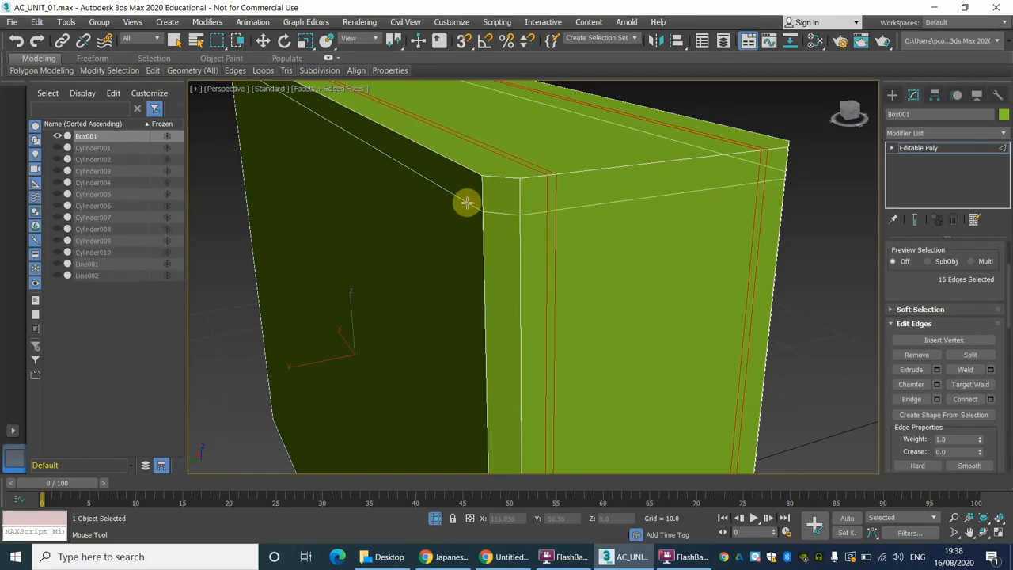
pyautogui.click(467, 203)
pyautogui.doubleClick(463, 221)
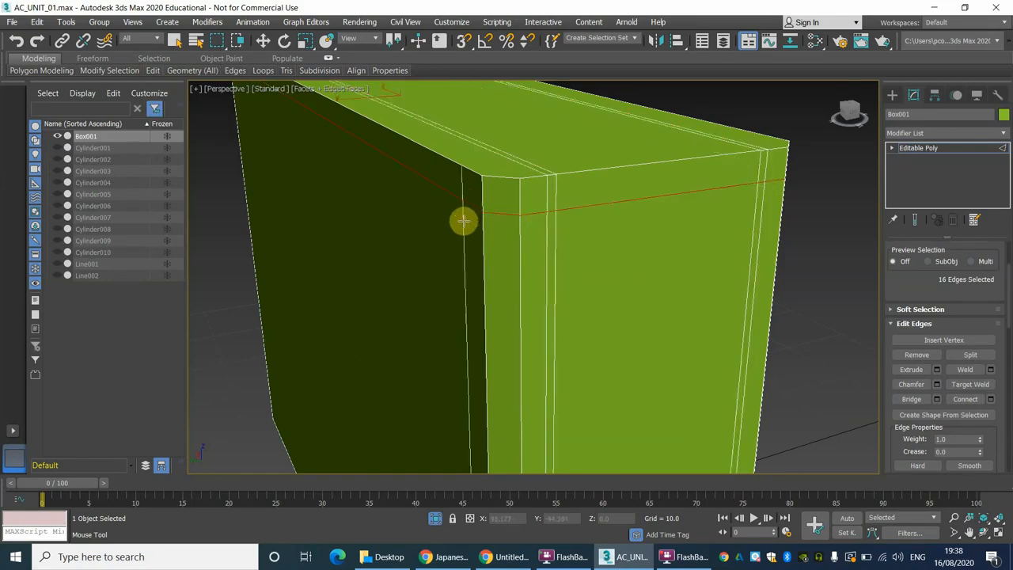
pyautogui.moveTo(463, 221)
pyautogui.keyDown('alt'); pyautogui.mouseDown(button='middle')
pyautogui.moveTo(464, 246)
pyautogui.moveTo(468, 217)
pyautogui.moveTo(478, 217)
pyautogui.mouseUp(button='middle'); pyautogui.keyUp('alt')
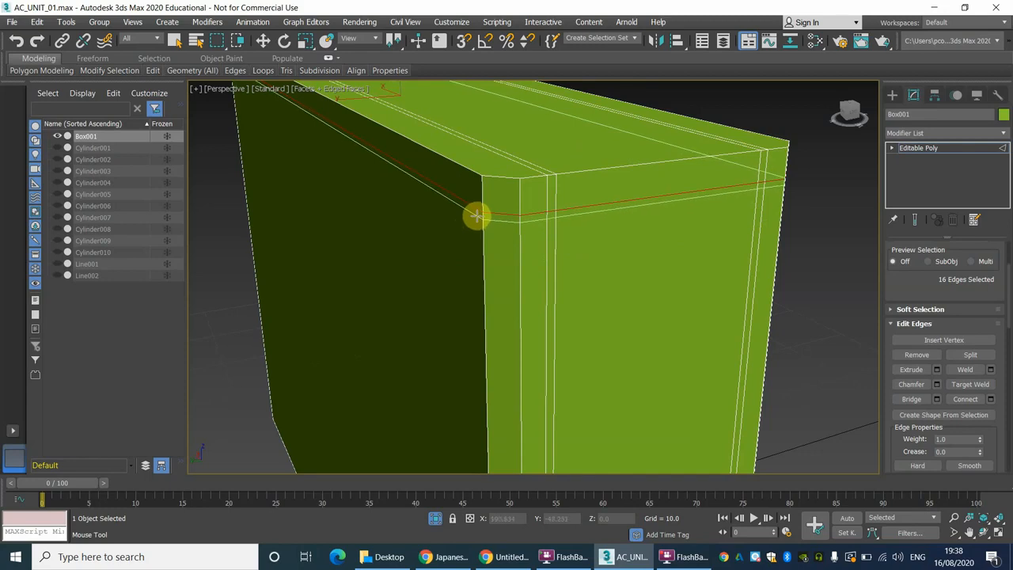
pyautogui.press('w')
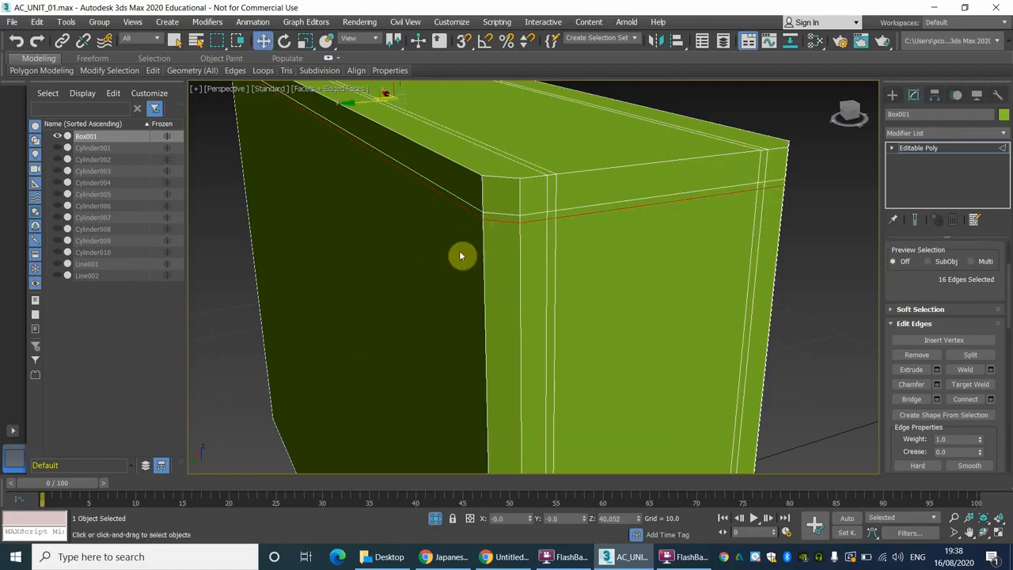
pyautogui.click(799, 242)
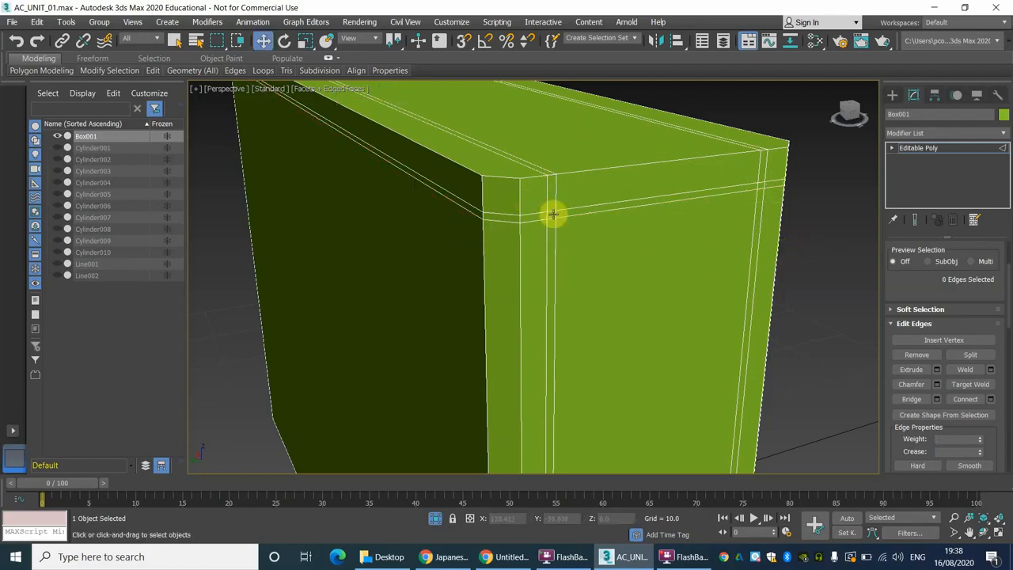
# Cut an edge across the depth of the box's top face at the near end, joining the inner vertices of its chamfered corners.
pyautogui.scroll(-5, 554, 215)
pyautogui.moveTo(547, 283)
pyautogui.keyDown('alt'); pyautogui.mouseDown(button='middle')
pyautogui.moveTo(539, 171)
pyautogui.moveTo(554, 265)
pyautogui.mouseUp(button='middle'); pyautogui.keyUp('alt')
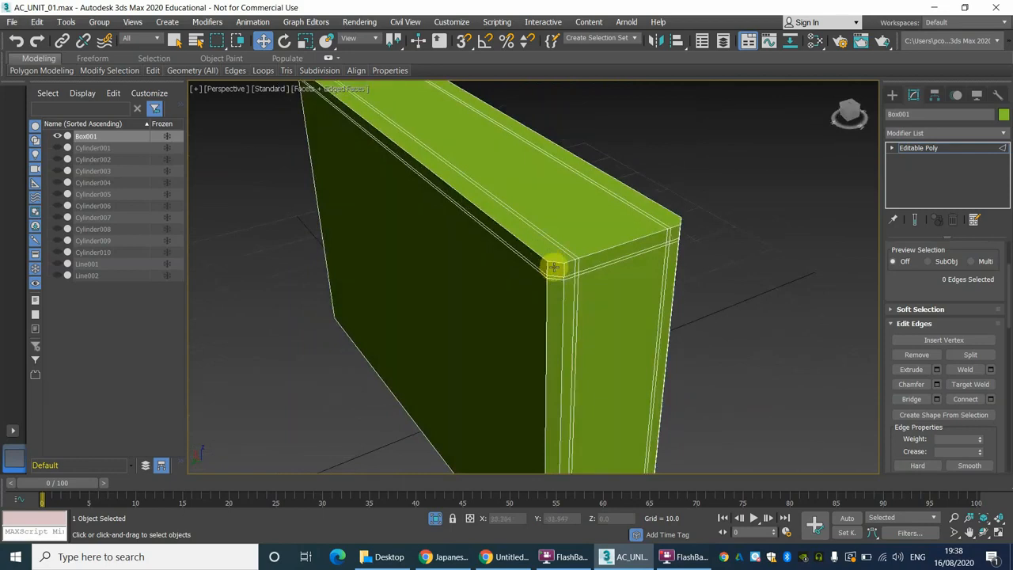
pyautogui.scroll(3, 916, 297)
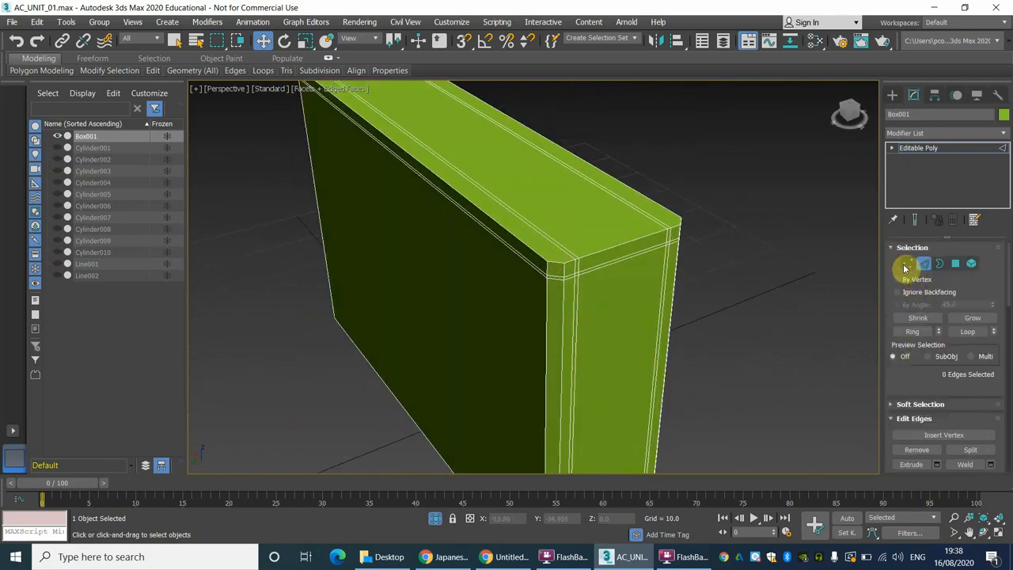
pyautogui.click(909, 269)
pyautogui.scroll(3, 528, 259)
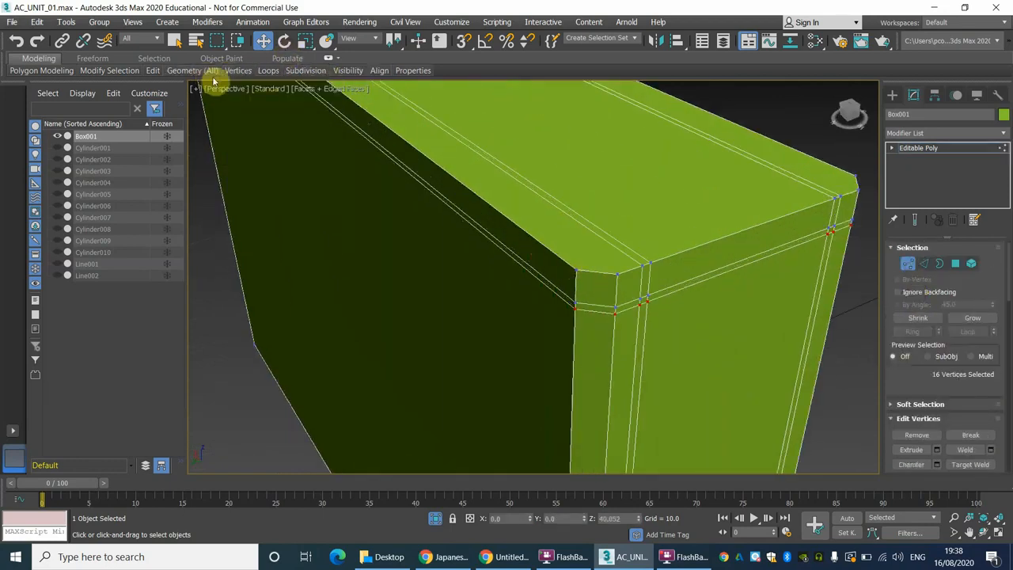
pyautogui.moveTo(241, 75)
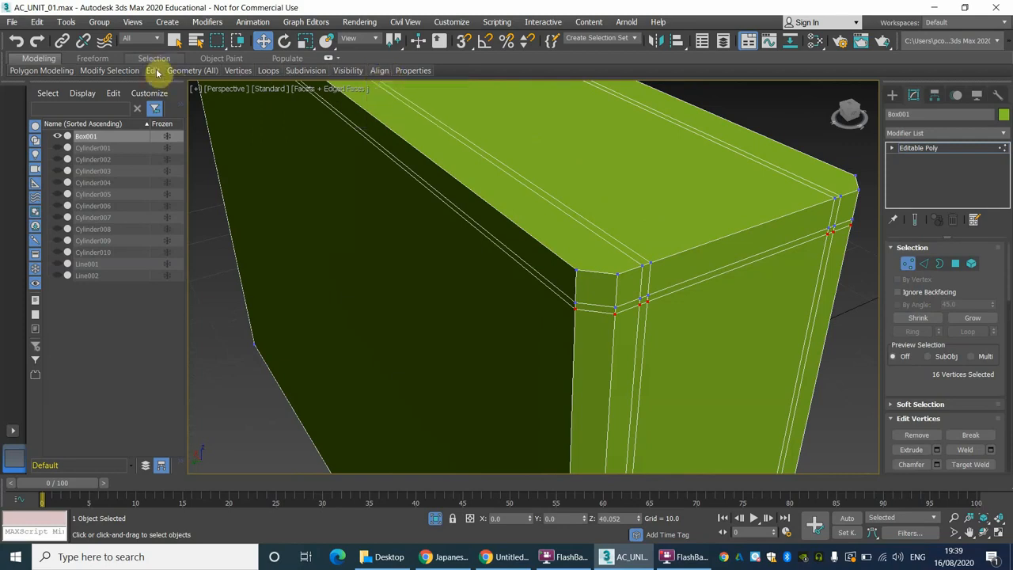
pyautogui.moveTo(155, 73)
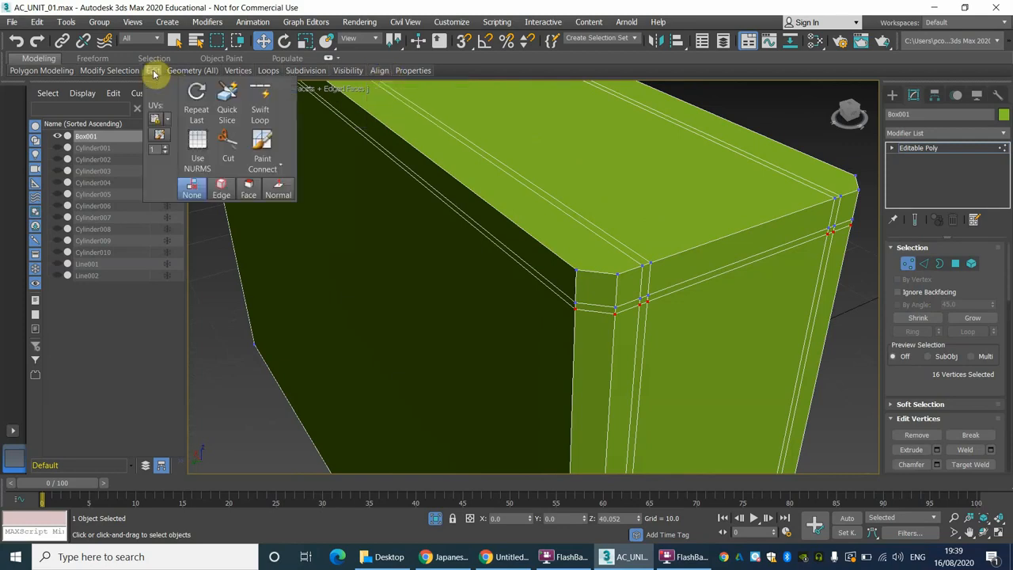
pyautogui.click(228, 143)
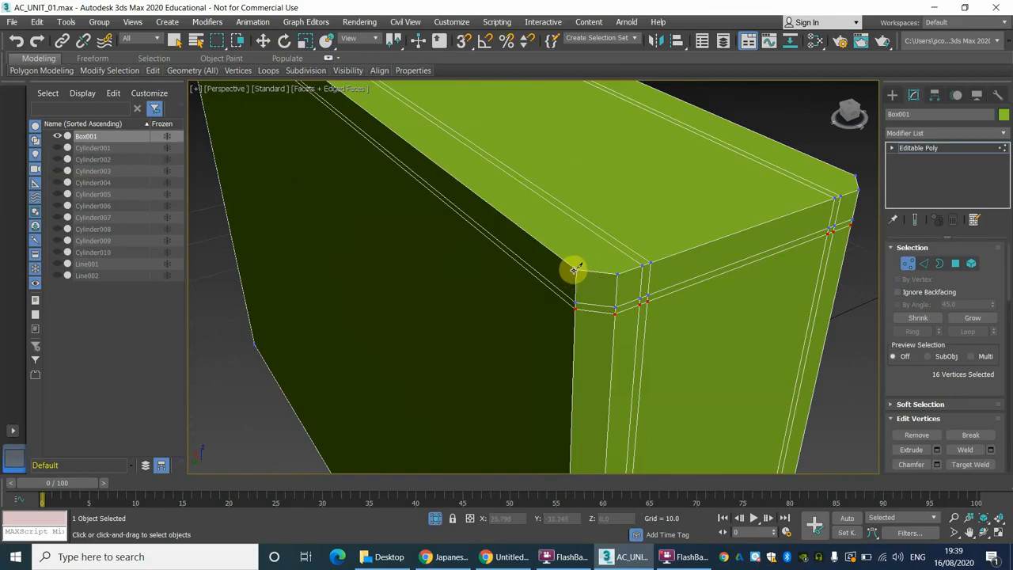
pyautogui.click(575, 269)
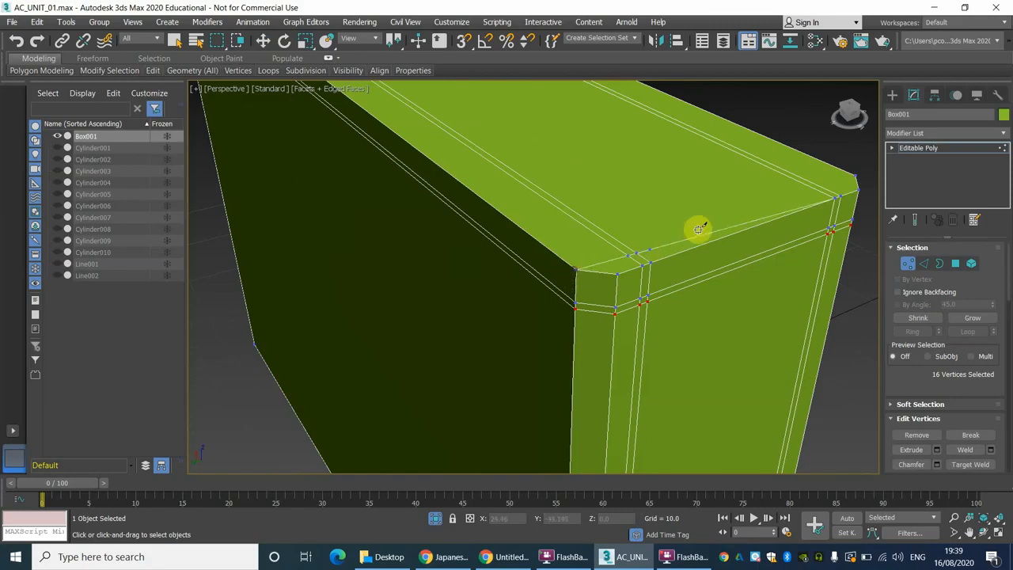
pyautogui.click(855, 174)
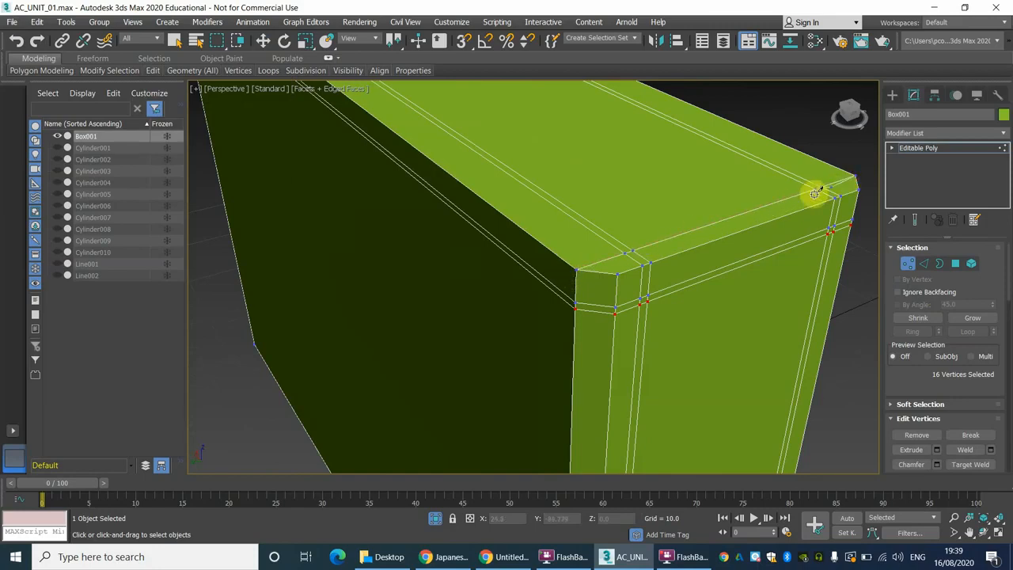
# Cut a matching edge across the top face at the box's opposite end, between the inner vertices of its chamfered corners.
pyautogui.scroll(-2, 627, 249)
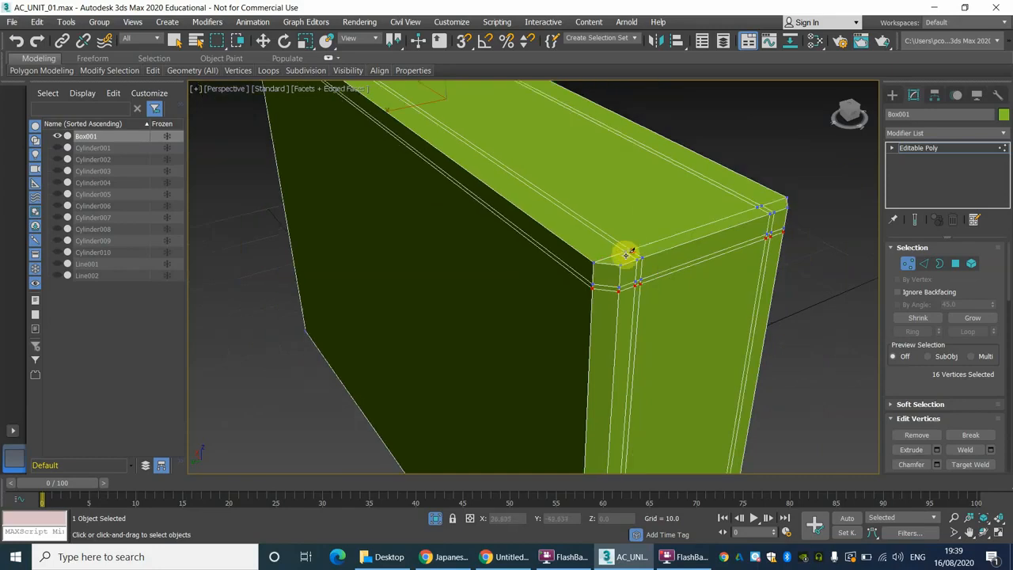
pyautogui.moveTo(511, 230); pyautogui.dragTo(613, 313, button='middle')
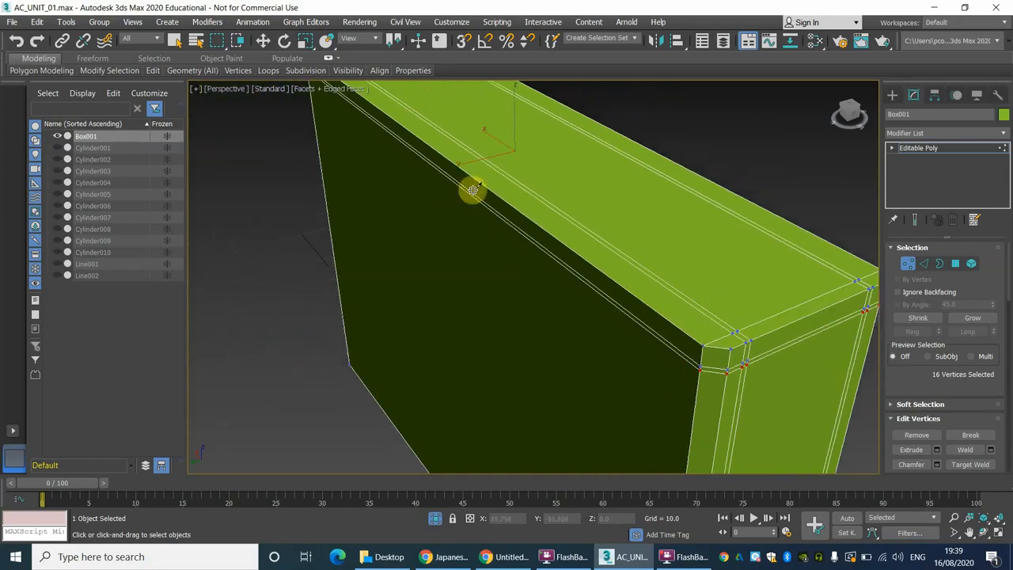
pyautogui.moveTo(462, 179)
pyautogui.mouseDown(button='middle')
pyautogui.moveTo(629, 332)
pyautogui.moveTo(458, 205)
pyautogui.moveTo(523, 291)
pyautogui.moveTo(557, 284)
pyautogui.mouseUp(button='middle')
pyautogui.scroll(2, 518, 232)
pyautogui.scroll(-1, 524, 291)
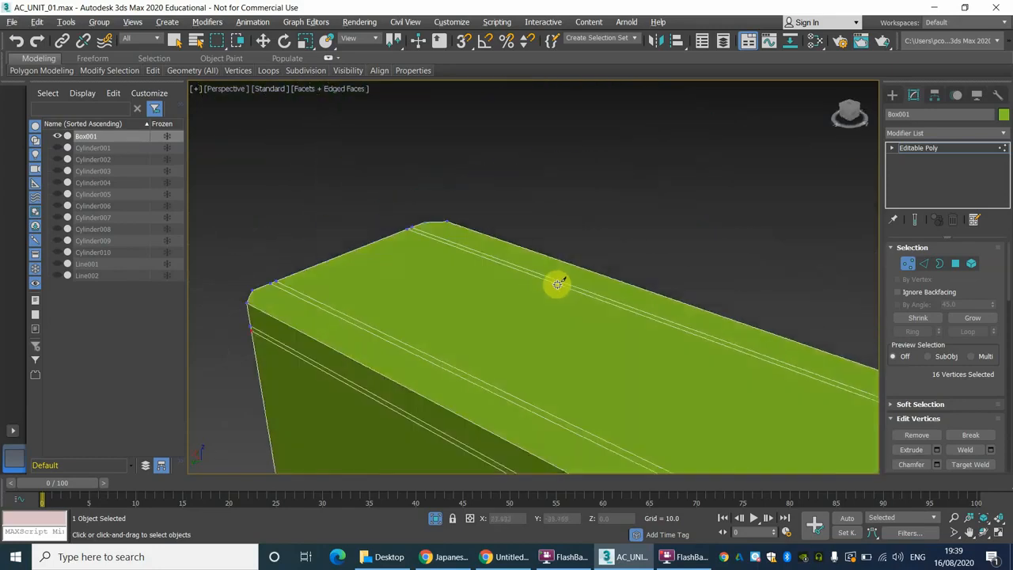
pyautogui.click(248, 304)
pyautogui.click(448, 223)
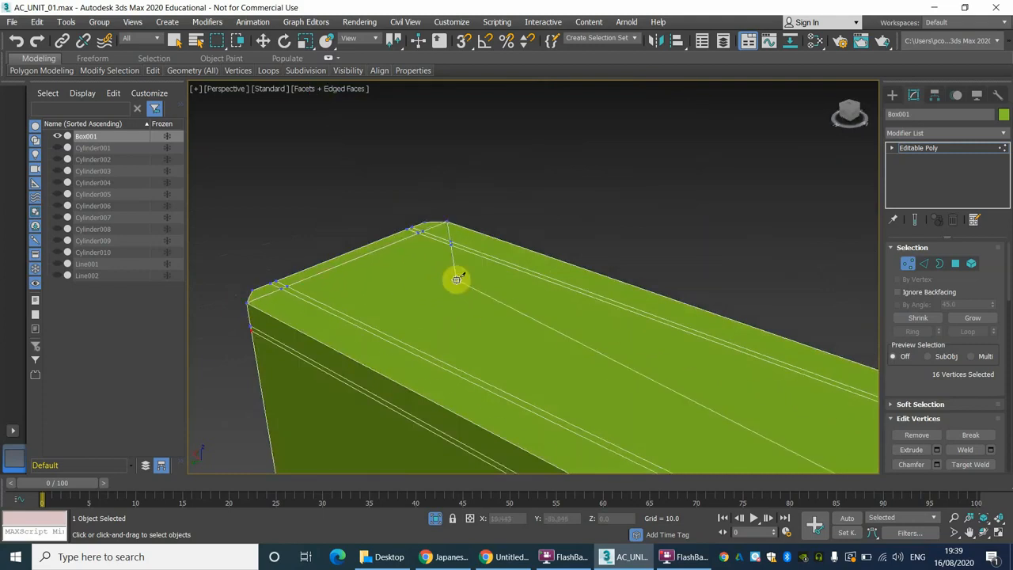
# Cut an edge across the depth of the box's underside at one end, joining the inner chamfer vertices.
pyautogui.keyDown('alt'); pyautogui.moveTo(415, 285); pyautogui.dragTo(459, 177, button='middle'); pyautogui.keyUp('alt')
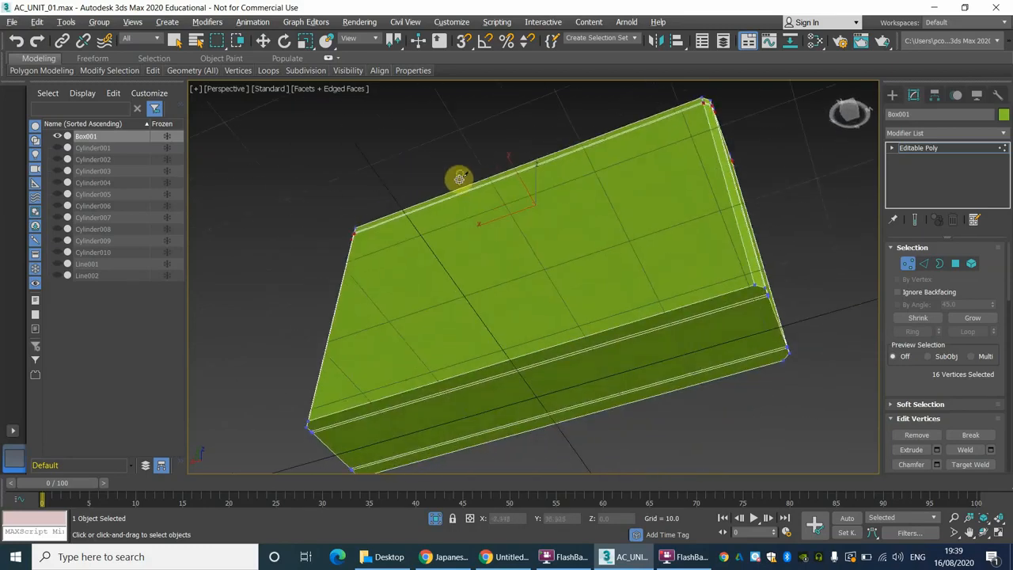
pyautogui.scroll(6, 434, 294)
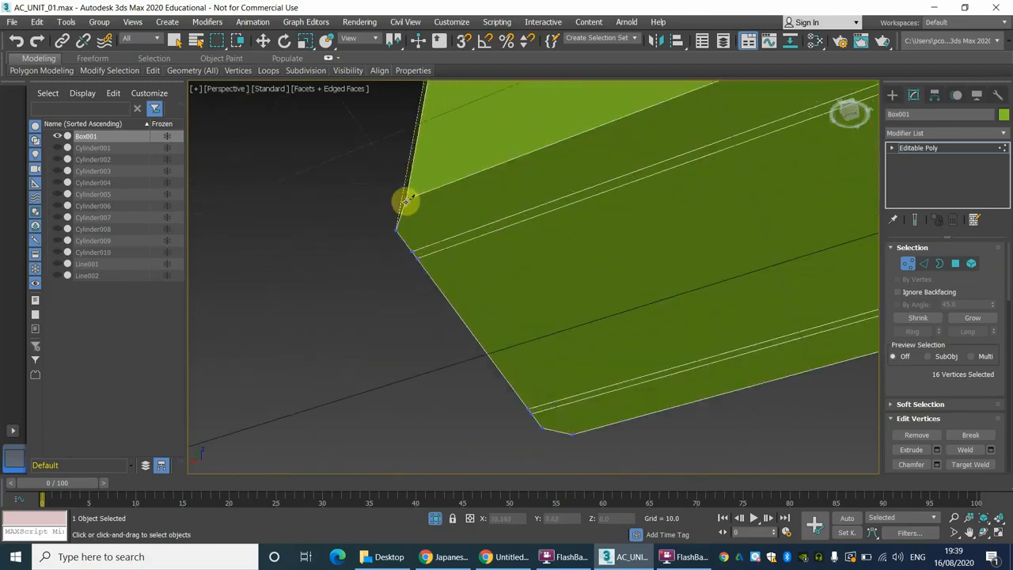
pyautogui.click(406, 198)
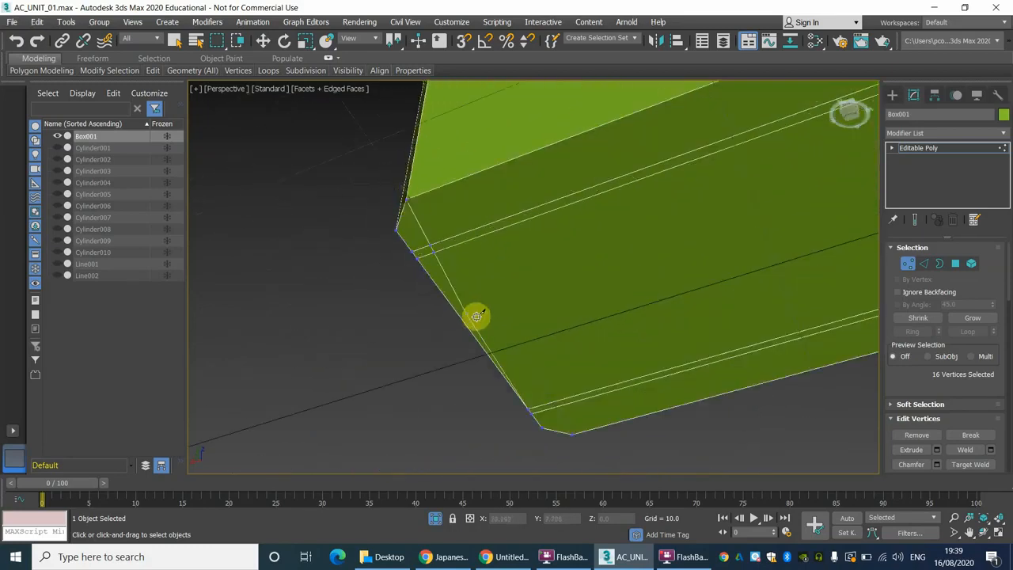
pyautogui.click(574, 434)
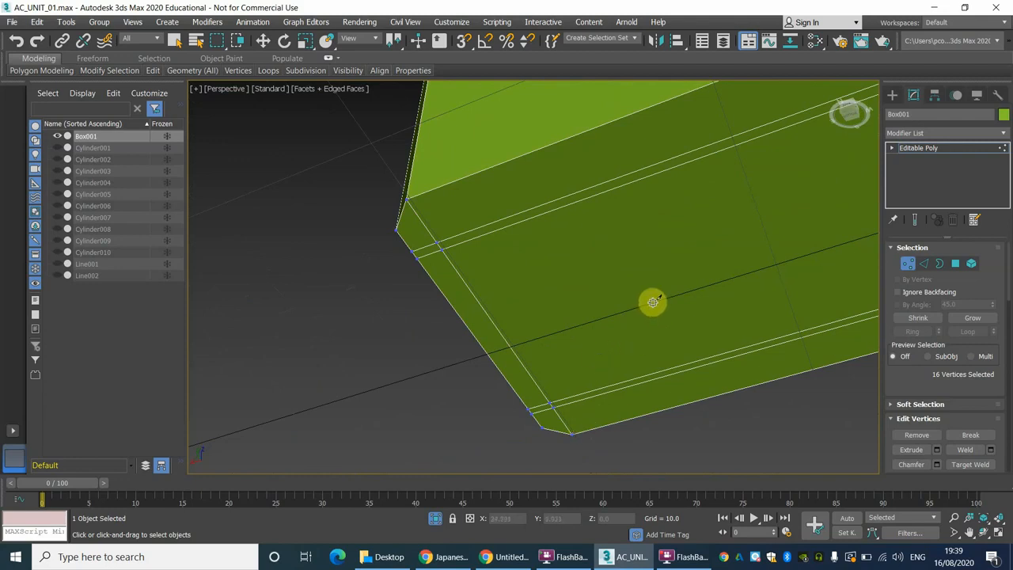
# Cut the same depth-wise edge across the underside at its other end, between the inner chamfer vertices.
pyautogui.scroll(4, 652, 301)
pyautogui.keyDown('alt'); pyautogui.moveTo(421, 309); pyautogui.dragTo(371, 359, button='middle'); pyautogui.keyUp('alt')
pyautogui.scroll(1, 513, 283)
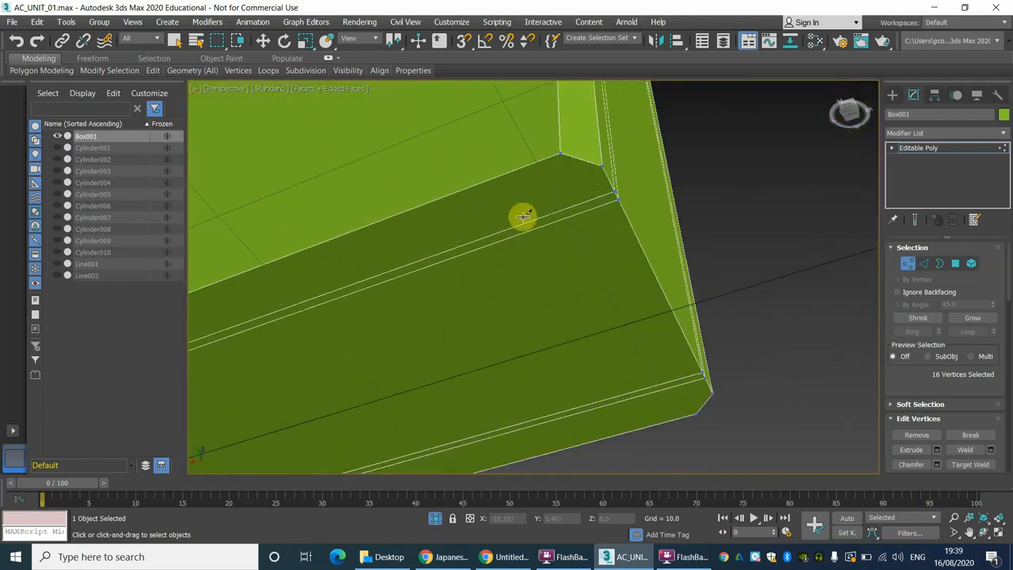
pyautogui.click(559, 153)
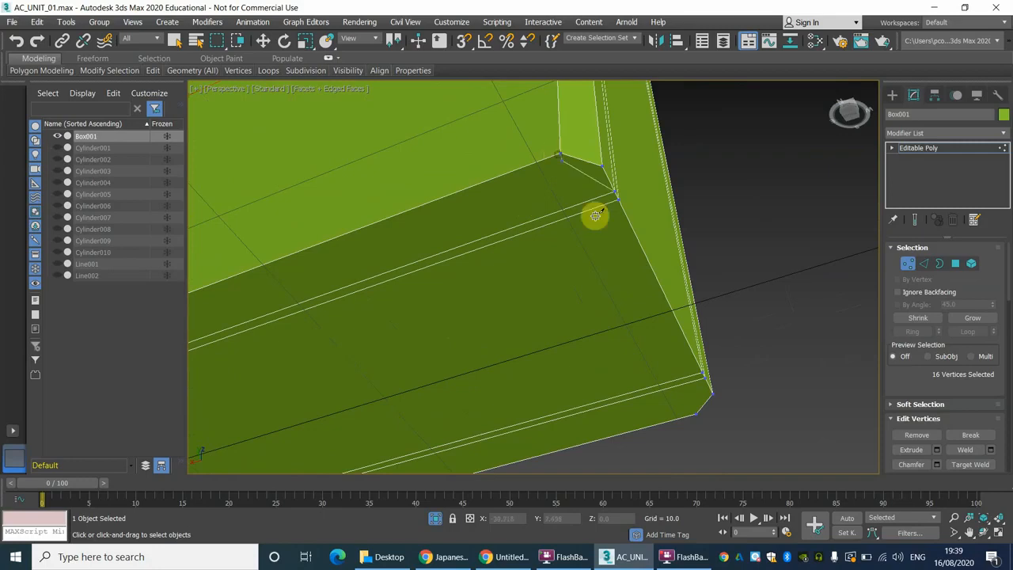
pyautogui.click(694, 413)
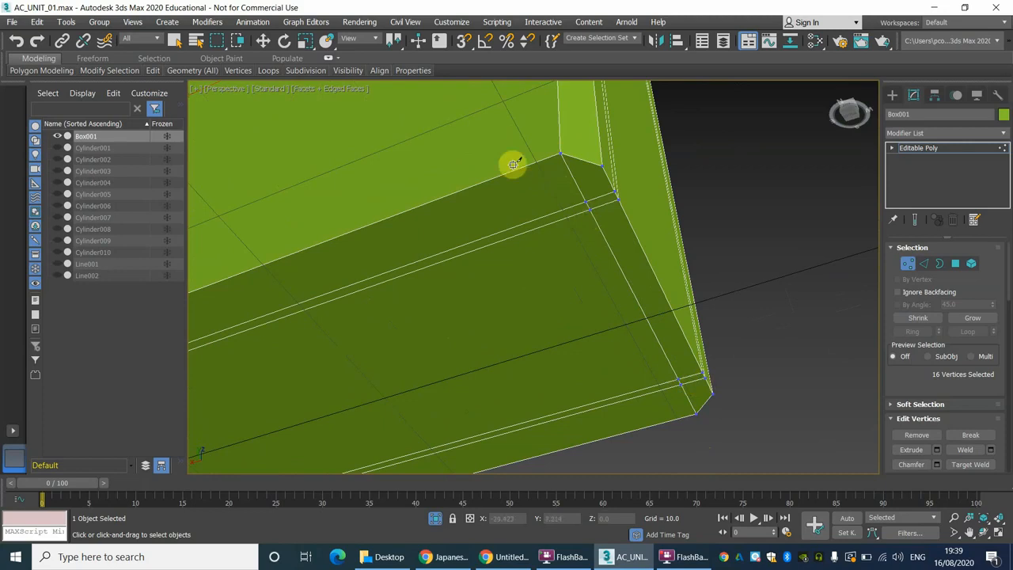
pyautogui.keyDown('alt'); pyautogui.moveTo(525, 197); pyautogui.dragTo(583, 230, button='middle'); pyautogui.keyUp('alt')
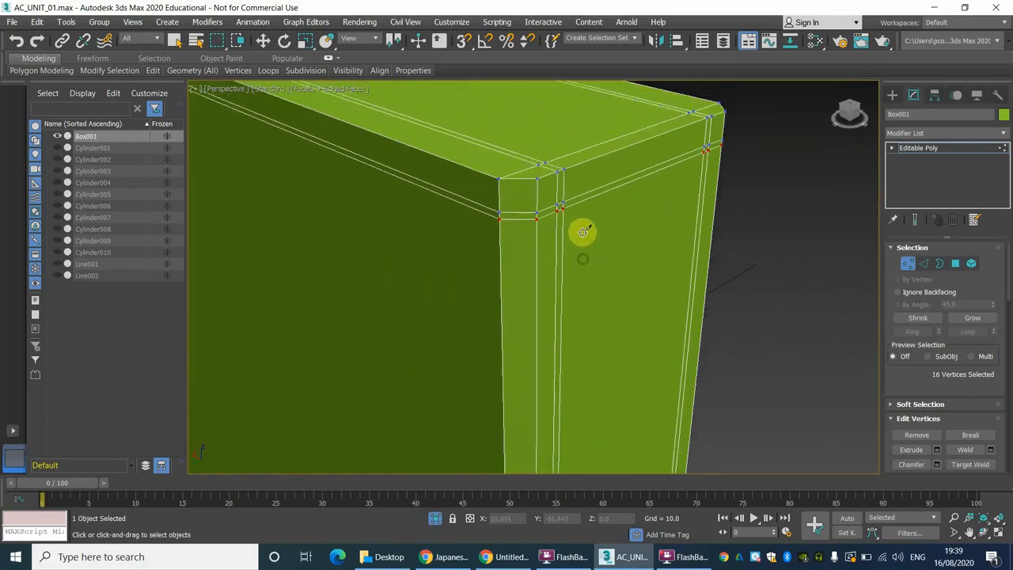
# Select the thin horizontal seam polygons along the box's long side and around its adjoining chamfered corner, up to the first vertical seam.
pyautogui.click(955, 264)
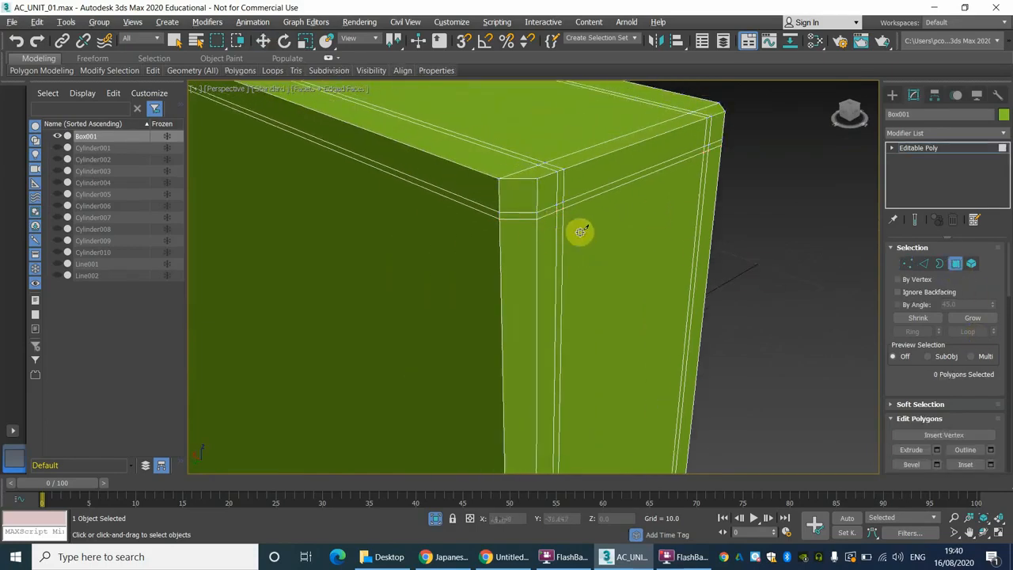
pyautogui.keyDown('alt'); pyautogui.moveTo(580, 231); pyautogui.dragTo(577, 229, button='middle'); pyautogui.keyUp('alt')
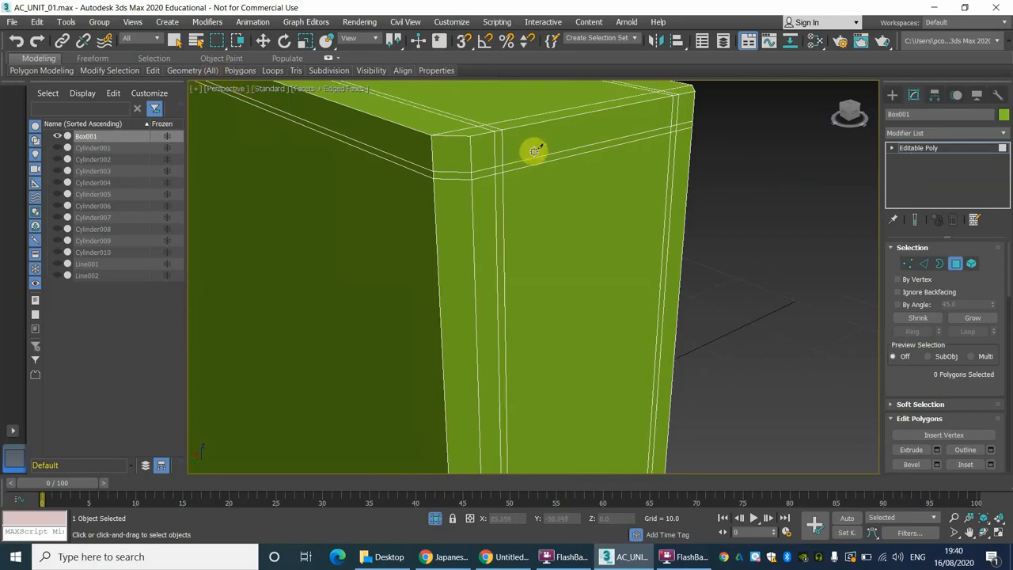
pyautogui.moveTo(150, 70)
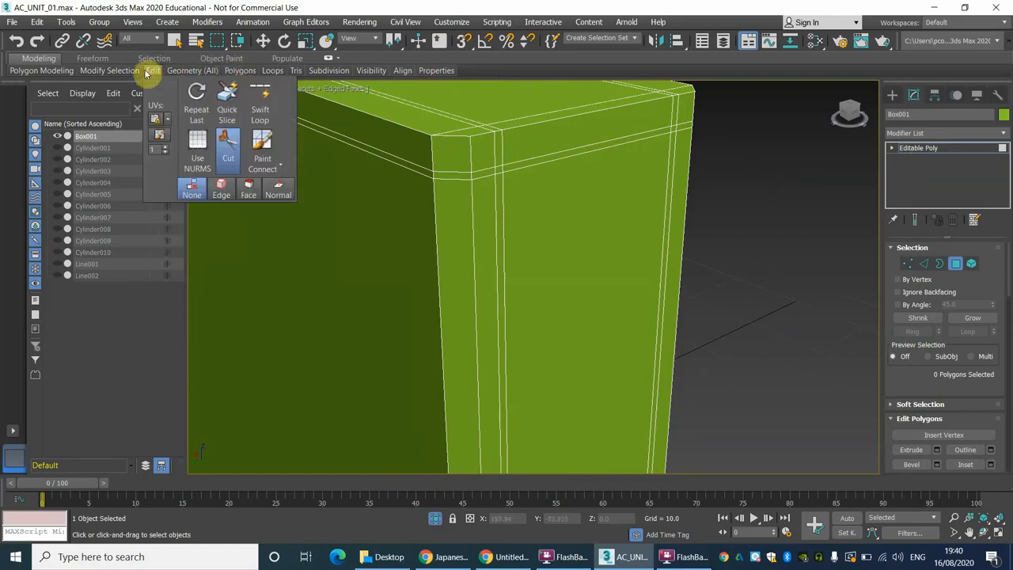
pyautogui.click(228, 149)
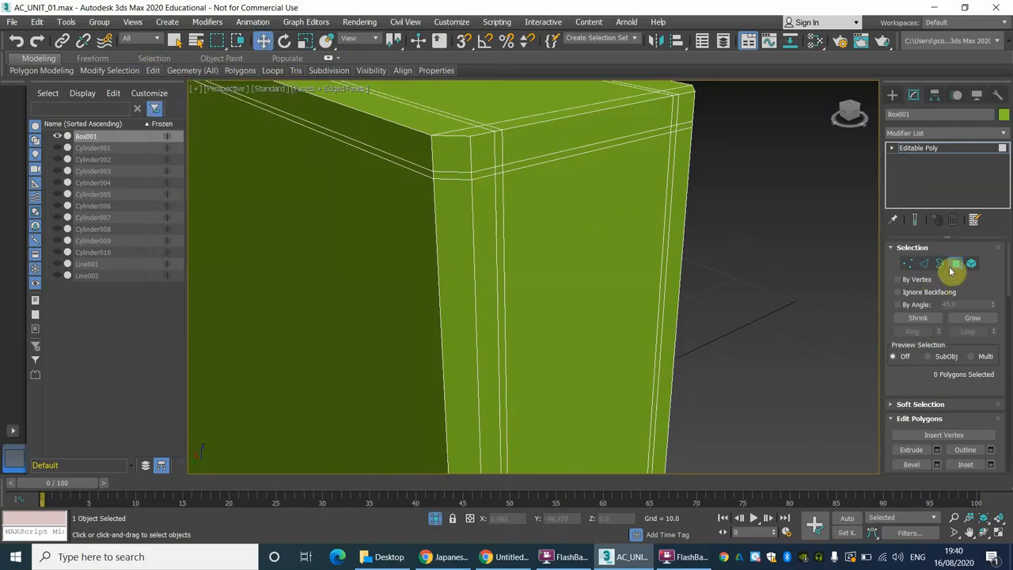
pyautogui.click(498, 169)
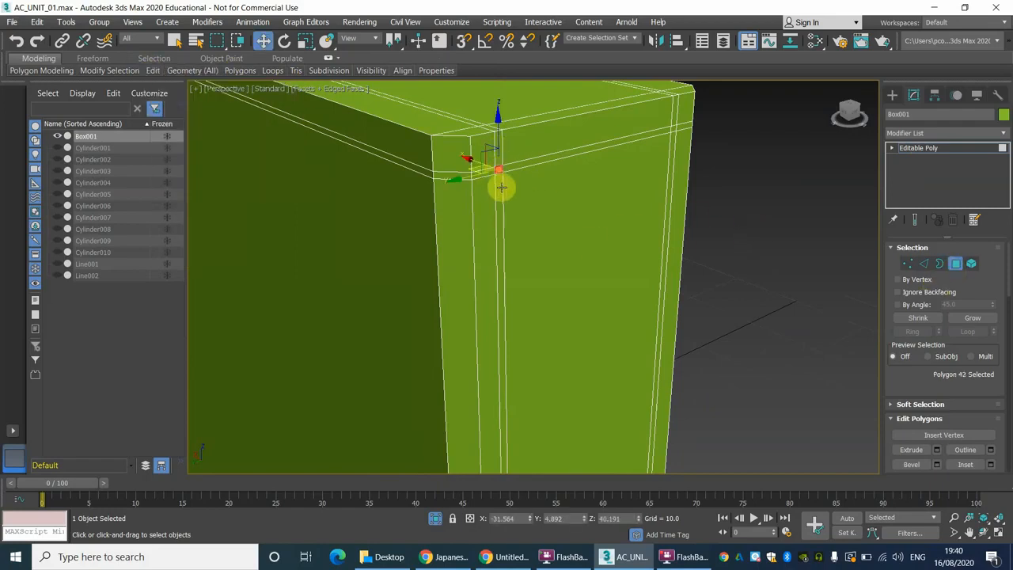
pyautogui.keyDown('ctrl'); pyautogui.click(418, 170); pyautogui.keyUp('ctrl')
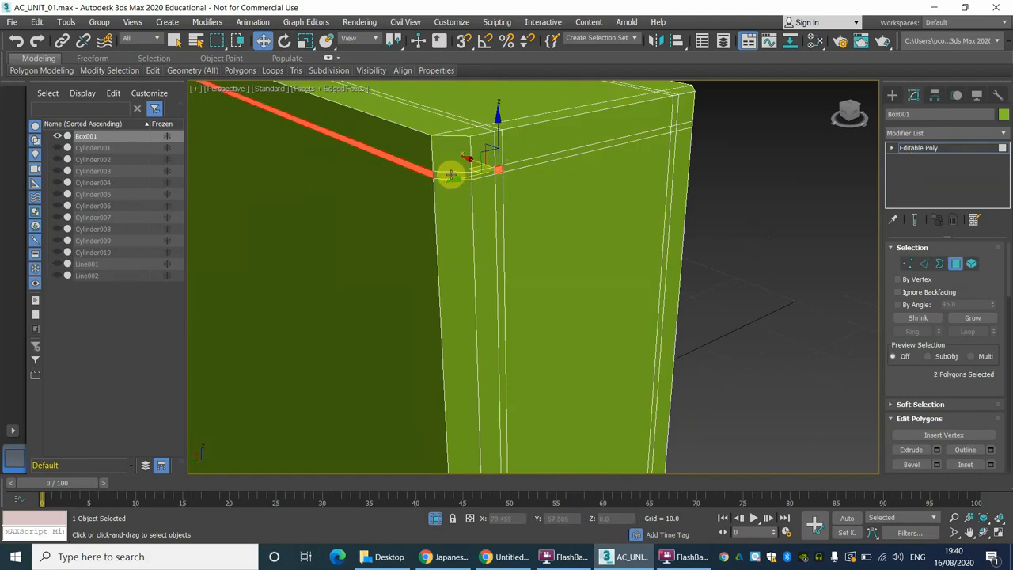
pyautogui.scroll(2, 479, 183)
pyautogui.keyDown('ctrl'); pyautogui.click(488, 163); pyautogui.keyUp('ctrl')
pyautogui.keyDown('ctrl'); pyautogui.click(499, 162); pyautogui.keyUp('ctrl')
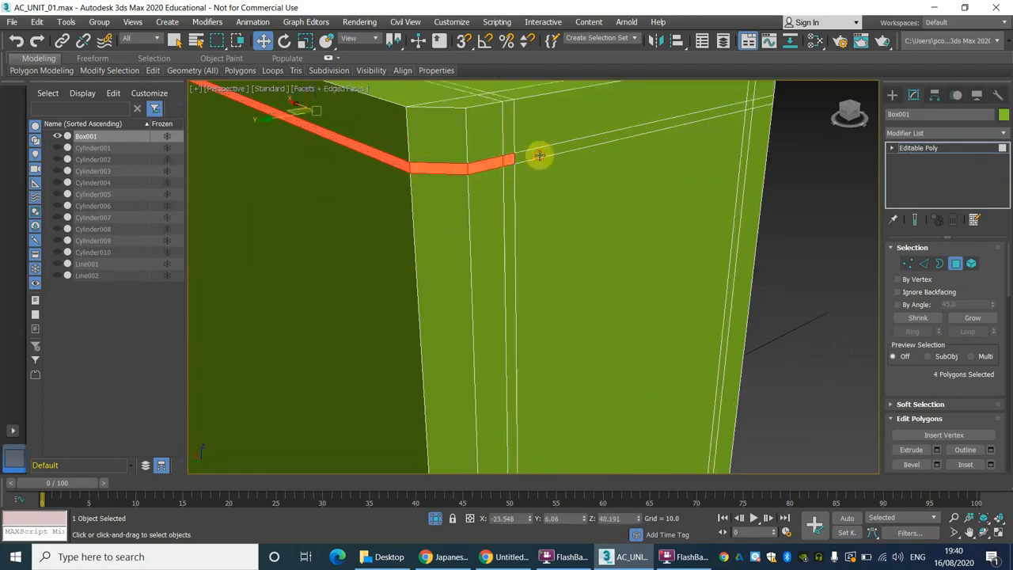
# Add the end face's horizontal seam strip and both of its vertical seam strips to the polygon selection.
pyautogui.keyDown('ctrl'); pyautogui.click(538, 154); pyautogui.keyUp('ctrl')
pyautogui.keyDown('ctrl'); pyautogui.click(513, 180); pyautogui.keyUp('ctrl')
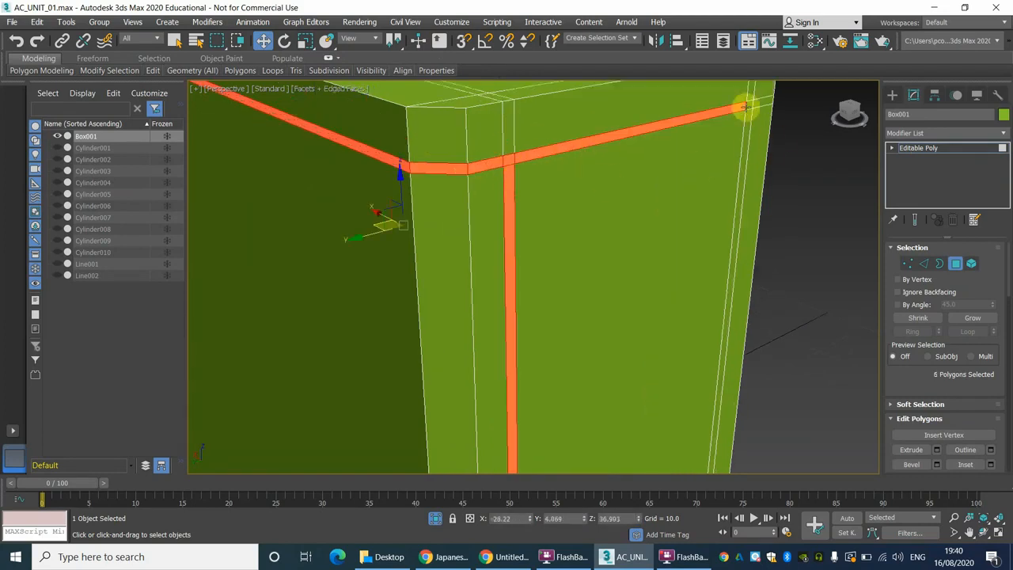
pyautogui.keyDown('ctrl'); pyautogui.click(749, 106); pyautogui.keyUp('ctrl')
pyautogui.keyDown('ctrl'); pyautogui.click(746, 119); pyautogui.keyUp('ctrl')
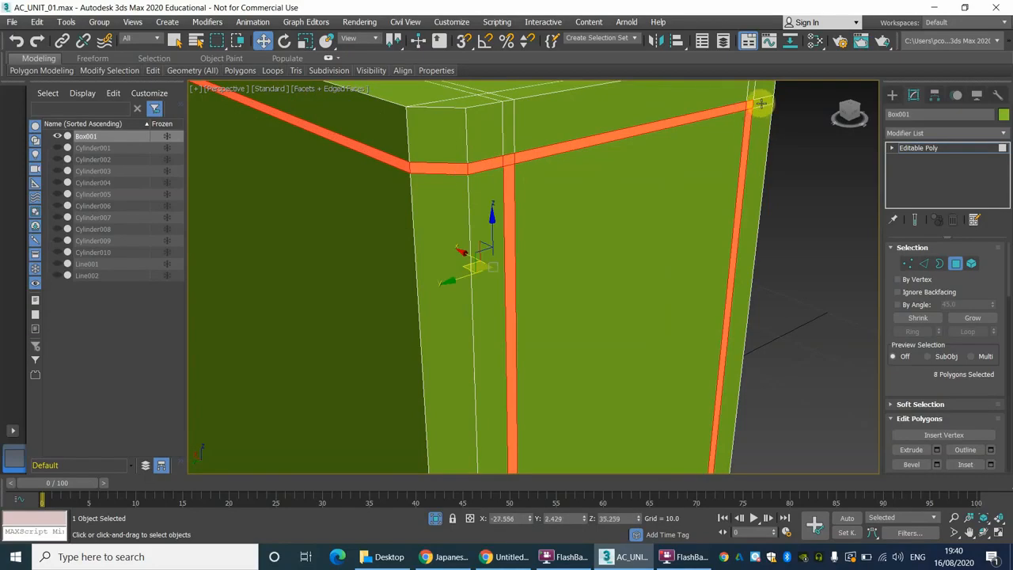
# Extend the polygon selection around the end face's other chamfered corner and along the seam strip on the opposite long side.
pyautogui.scroll(-2, 704, 137)
pyautogui.keyDown('alt'); pyautogui.moveTo(646, 199); pyautogui.dragTo(559, 193, button='middle'); pyautogui.keyUp('alt')
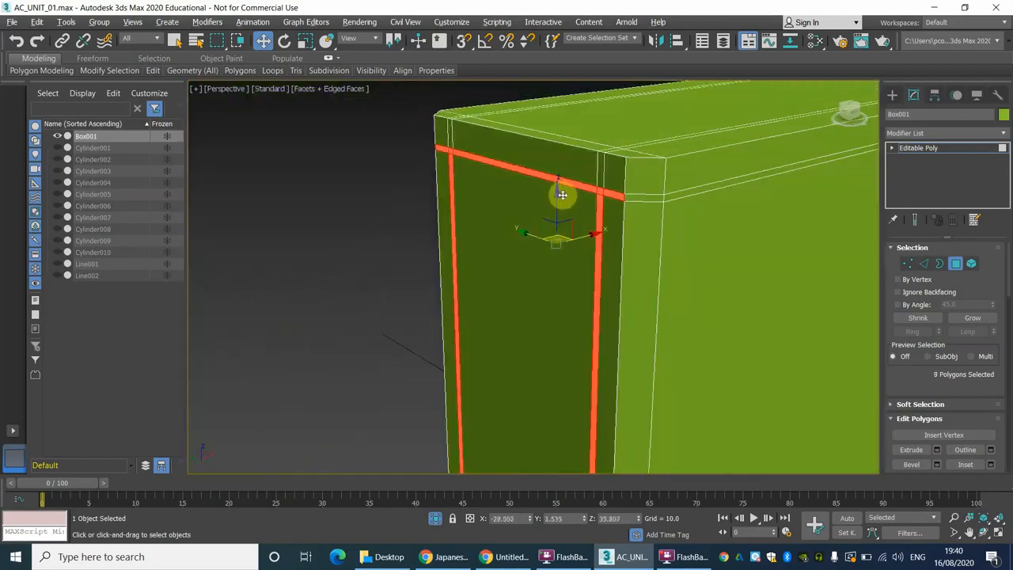
pyautogui.keyDown('ctrl'); pyautogui.click(646, 201); pyautogui.keyUp('ctrl')
pyautogui.keyDown('ctrl'); pyautogui.click(670, 199); pyautogui.keyUp('ctrl')
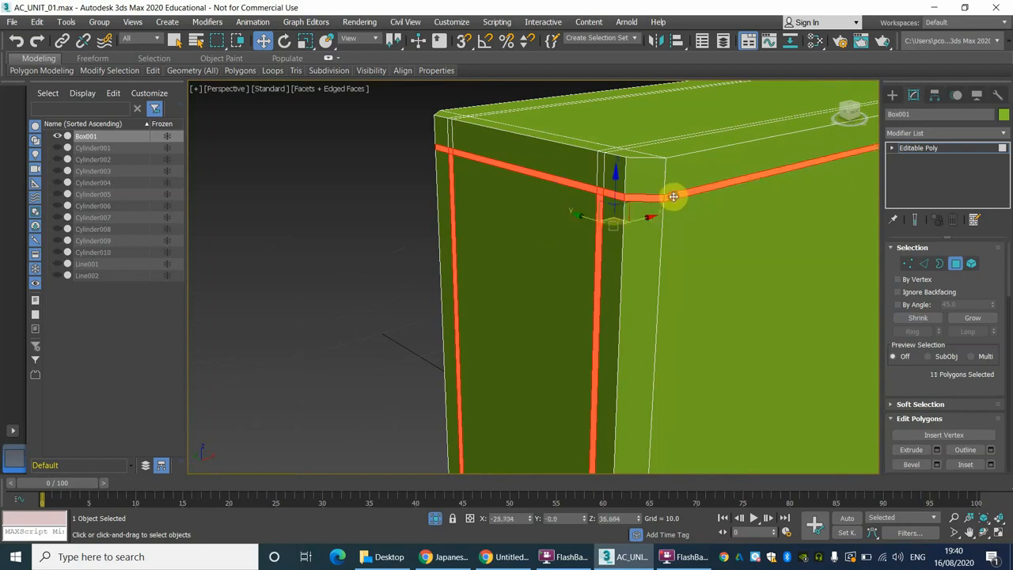
# Add the chamfered corner seam, the horizontal strip and both vertical seam strips of the opposite end face to the selection.
pyautogui.keyDown('alt'); pyautogui.moveTo(728, 211); pyautogui.dragTo(490, 213, button='middle'); pyautogui.keyUp('alt')
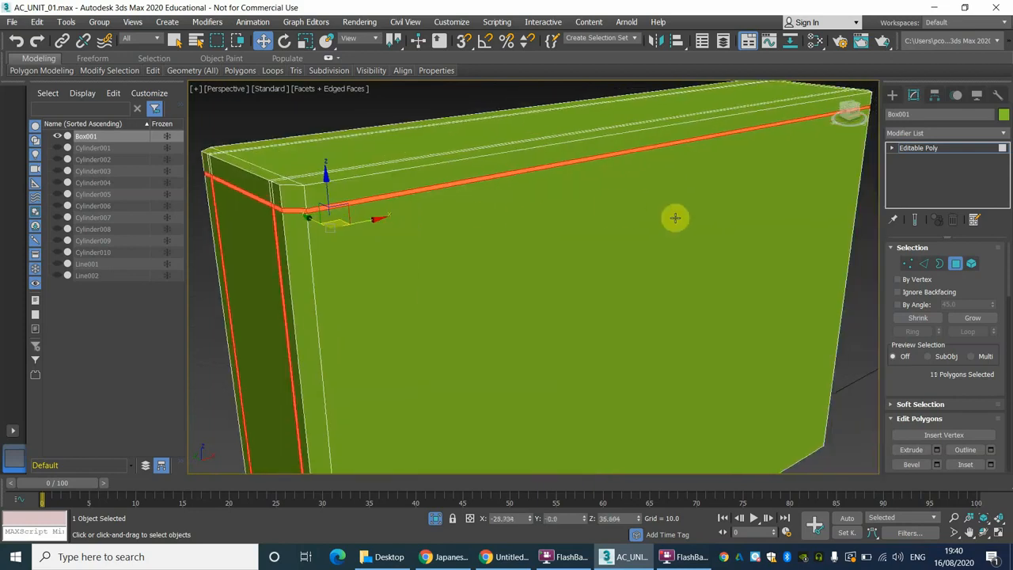
pyautogui.keyDown('alt'); pyautogui.moveTo(674, 217); pyautogui.dragTo(404, 234, button='middle'); pyautogui.keyUp('alt')
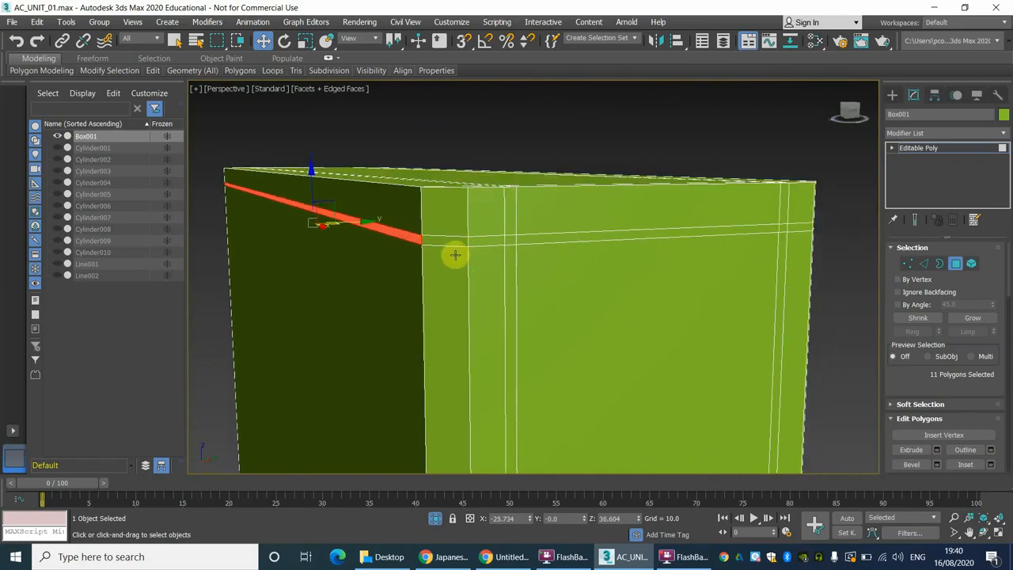
pyautogui.keyDown('ctrl'); pyautogui.click(459, 238); pyautogui.keyUp('ctrl')
pyautogui.keyDown('ctrl'); pyautogui.click(500, 240); pyautogui.keyUp('ctrl')
pyautogui.keyDown('ctrl'); pyautogui.click(511, 240); pyautogui.keyUp('ctrl')
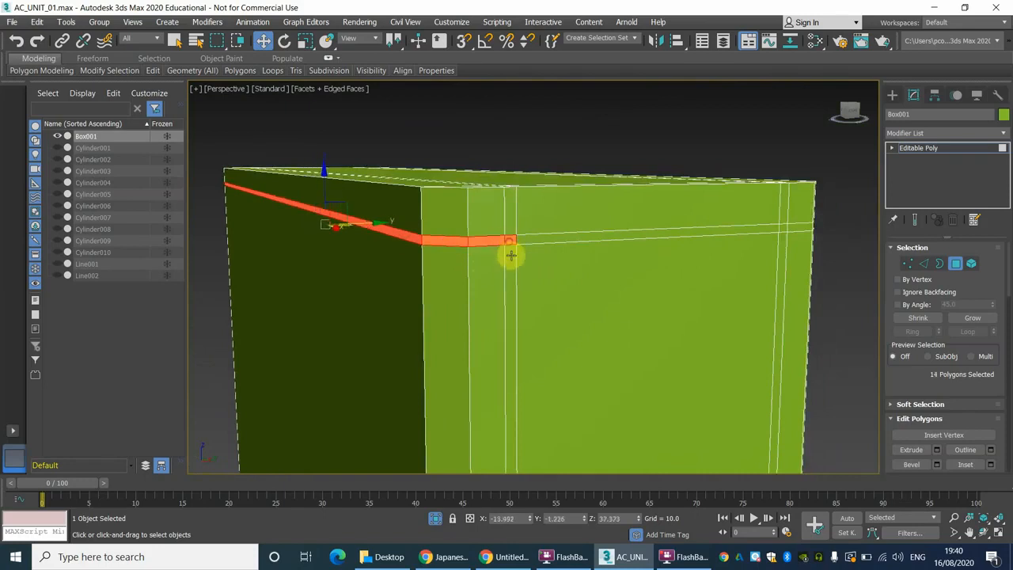
pyautogui.keyDown('ctrl'); pyautogui.click(511, 255); pyautogui.keyUp('ctrl')
pyautogui.keyDown('ctrl'); pyautogui.click(539, 239); pyautogui.keyUp('ctrl')
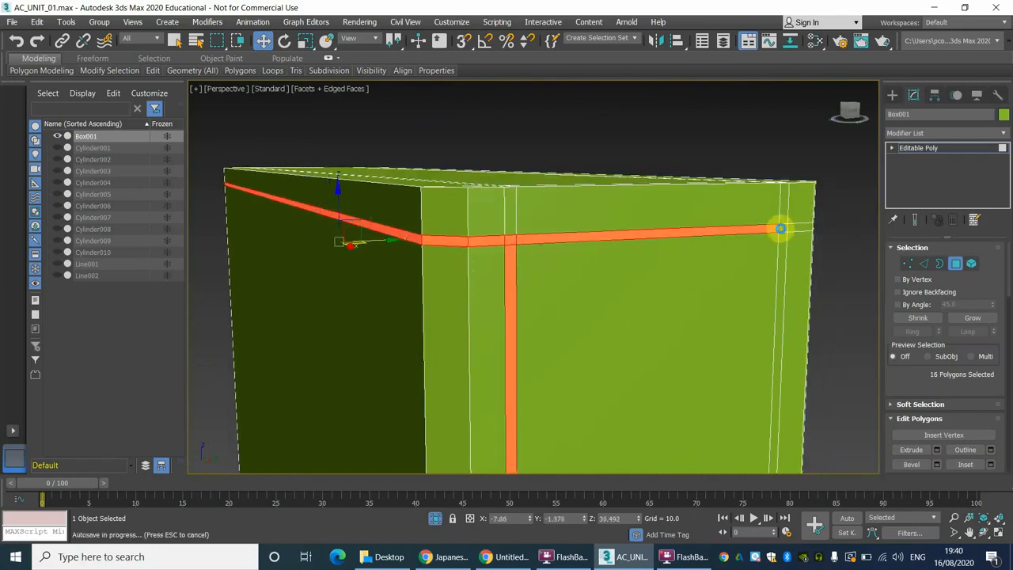
pyautogui.keyDown('ctrl'); pyautogui.click(781, 232); pyautogui.keyUp('ctrl')
pyautogui.keyDown('ctrl'); pyautogui.click(782, 248); pyautogui.keyUp('ctrl')
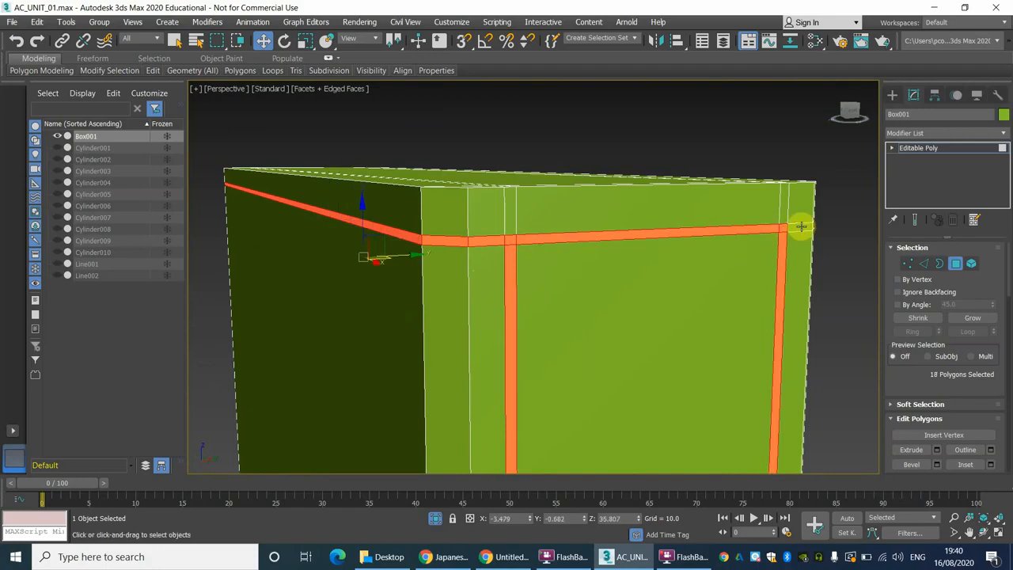
# Complete the horizontal seam ring by adding the remaining strip pieces at the last chamfered corner to the selection.
pyautogui.keyDown('alt'); pyautogui.moveTo(707, 256); pyautogui.dragTo(632, 257, button='middle'); pyautogui.keyUp('alt')
pyautogui.moveTo(486, 286); pyautogui.dragTo(732, 260, button='middle')
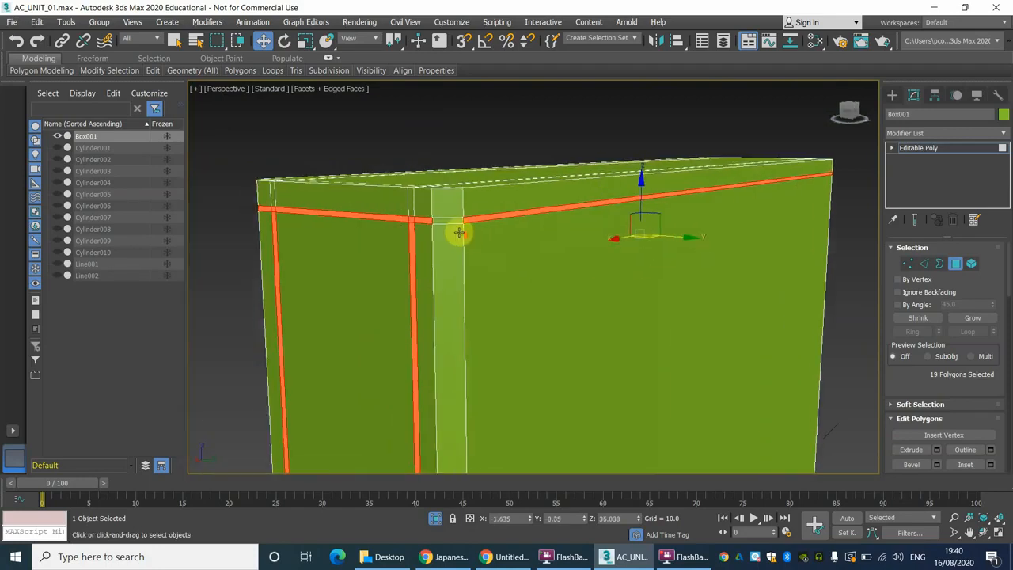
pyautogui.scroll(2, 460, 230)
pyautogui.keyDown('ctrl'); pyautogui.click(449, 216); pyautogui.keyUp('ctrl')
# Add the two small polygons on the underside that continue the vertical seams at one end of the box.
pyautogui.scroll(-4, 494, 283)
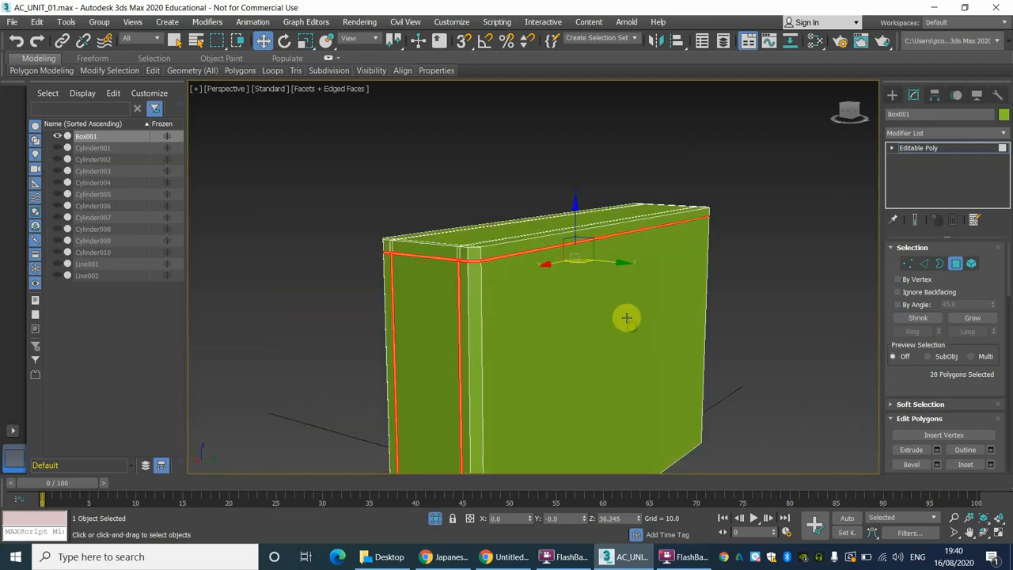
pyautogui.keyDown('alt'); pyautogui.moveTo(627, 319); pyautogui.dragTo(473, 256, button='middle'); pyautogui.keyUp('alt')
pyautogui.scroll(4, 599, 301)
pyautogui.keyDown('alt'); pyautogui.moveTo(607, 274); pyautogui.dragTo(559, 257, button='middle'); pyautogui.keyUp('alt')
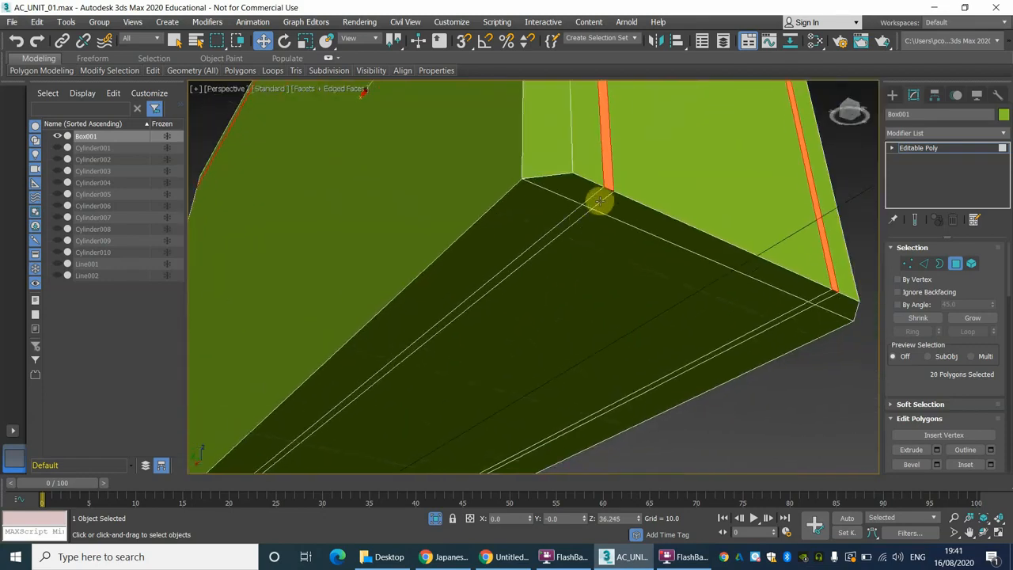
pyautogui.keyDown('ctrl'); pyautogui.click(599, 202); pyautogui.keyUp('ctrl')
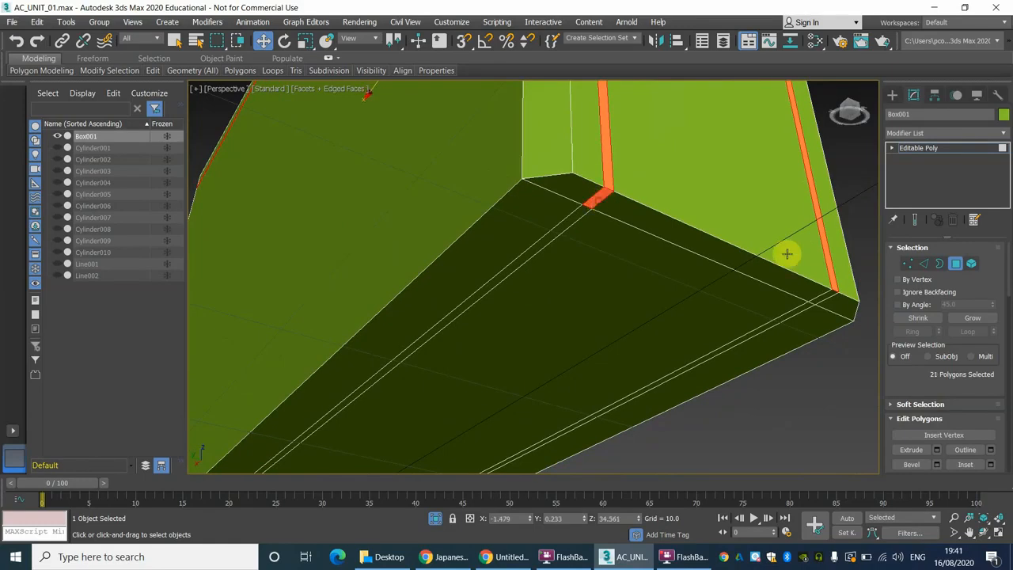
pyautogui.keyDown('ctrl'); pyautogui.click(821, 299); pyautogui.keyUp('ctrl')
# Add the two matching small seam polygons on the underside at the box's opposite end to the selection.
pyautogui.keyDown('alt'); pyautogui.moveTo(541, 273); pyautogui.dragTo(541, 271, button='middle'); pyautogui.keyUp('alt')
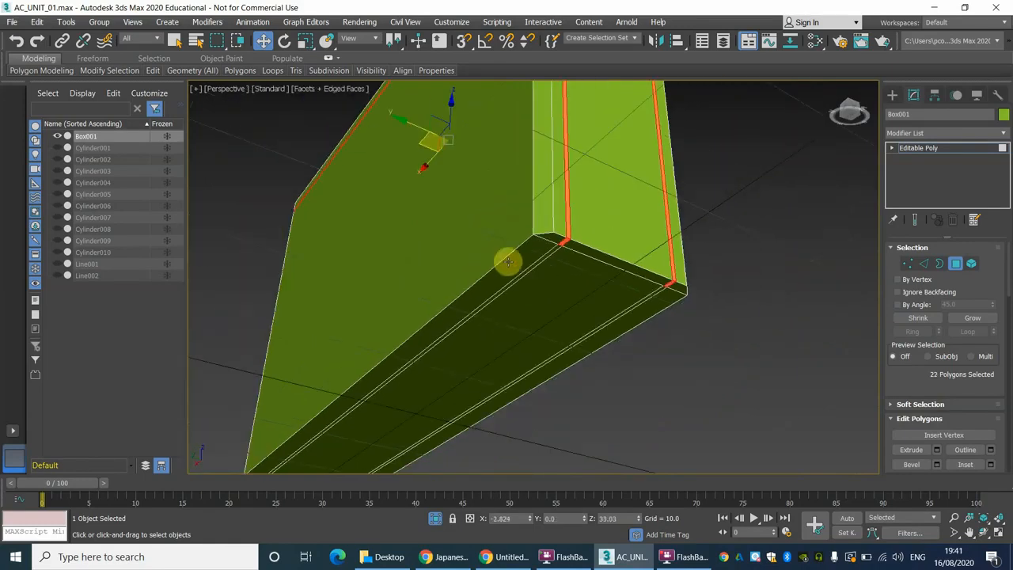
pyautogui.keyDown('alt'); pyautogui.moveTo(459, 269); pyautogui.dragTo(475, 140, button='middle'); pyautogui.keyUp('alt')
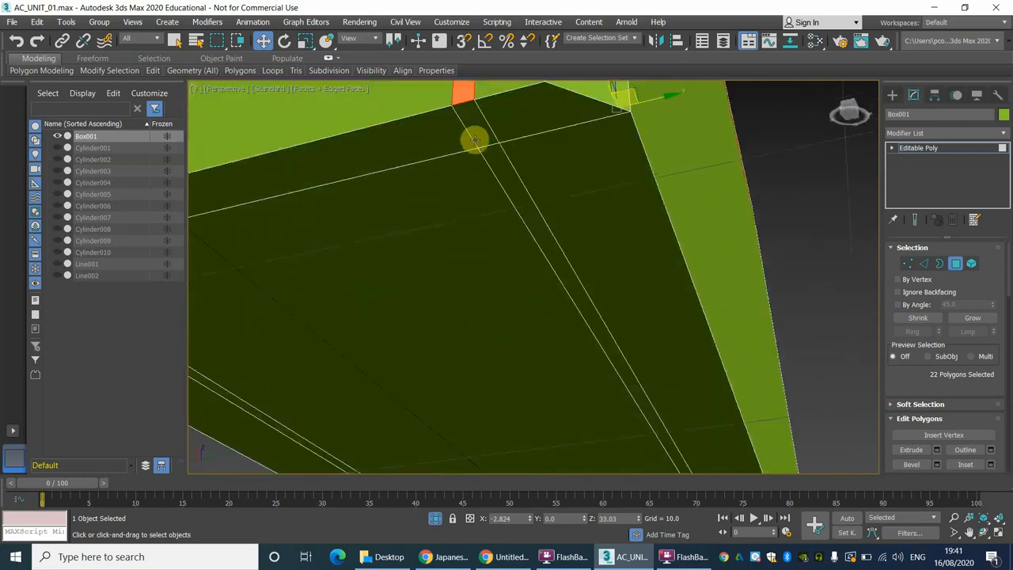
pyautogui.keyDown('ctrl'); pyautogui.click(475, 141); pyautogui.keyUp('ctrl')
pyautogui.keyDown('alt'); pyautogui.moveTo(439, 198); pyautogui.dragTo(728, 256, button='middle'); pyautogui.keyUp('alt')
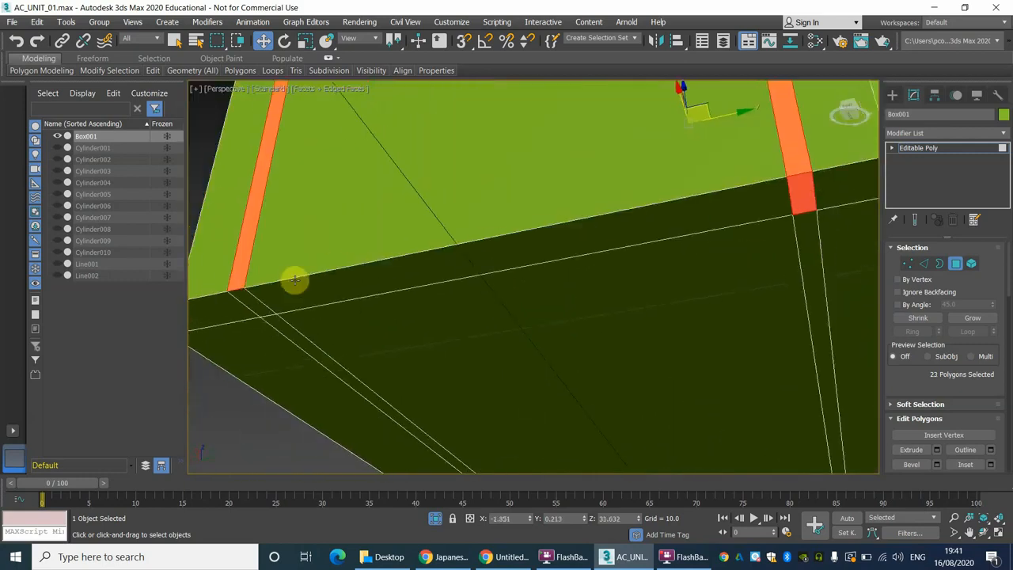
pyautogui.keyDown('ctrl'); pyautogui.click(262, 310); pyautogui.keyUp('ctrl')
# Start a Bevel on all the selected seam polygons and set its type to Local Normal.
pyautogui.scroll(-5, 509, 295)
pyautogui.keyDown('alt'); pyautogui.moveTo(632, 285); pyautogui.dragTo(615, 322, button='middle'); pyautogui.keyUp('alt')
pyautogui.scroll(-4, 615, 324)
pyautogui.moveTo(644, 292); pyautogui.dragTo(493, 292, button='middle')
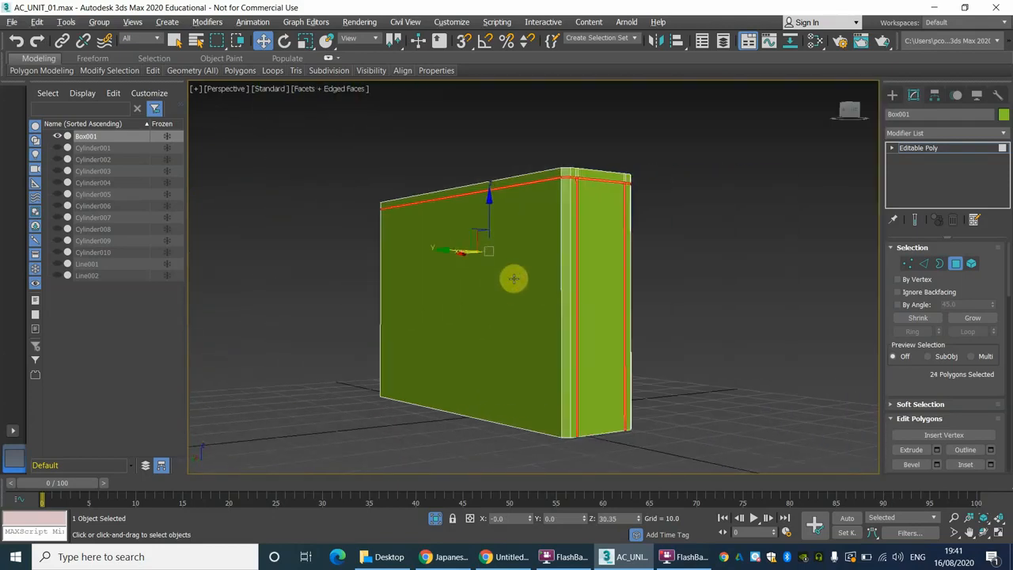
pyautogui.scroll(5, 570, 245)
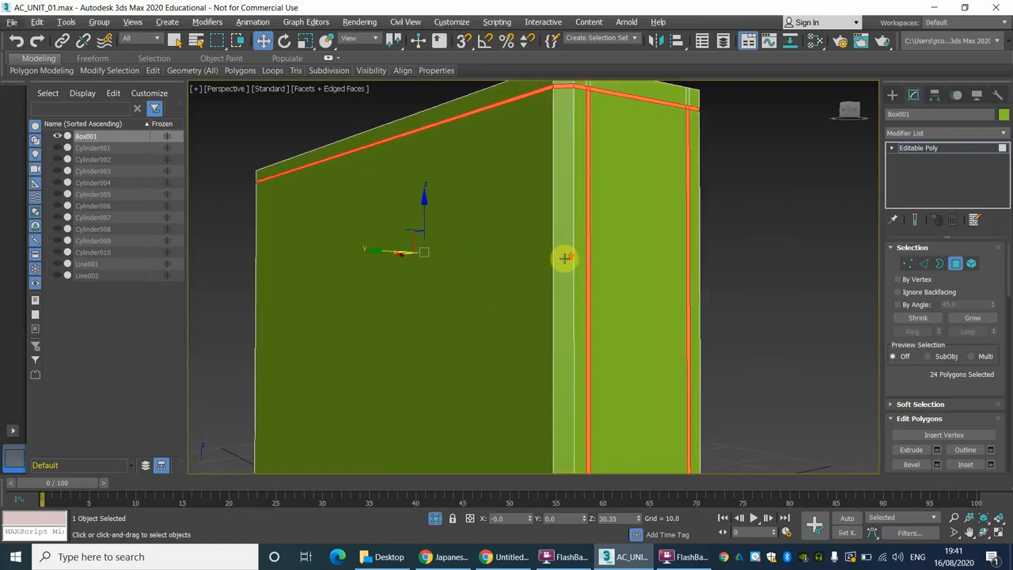
pyautogui.keyDown('alt'); pyautogui.moveTo(559, 197); pyautogui.dragTo(467, 235, button='middle'); pyautogui.keyUp('alt')
pyautogui.scroll(5, 550, 226)
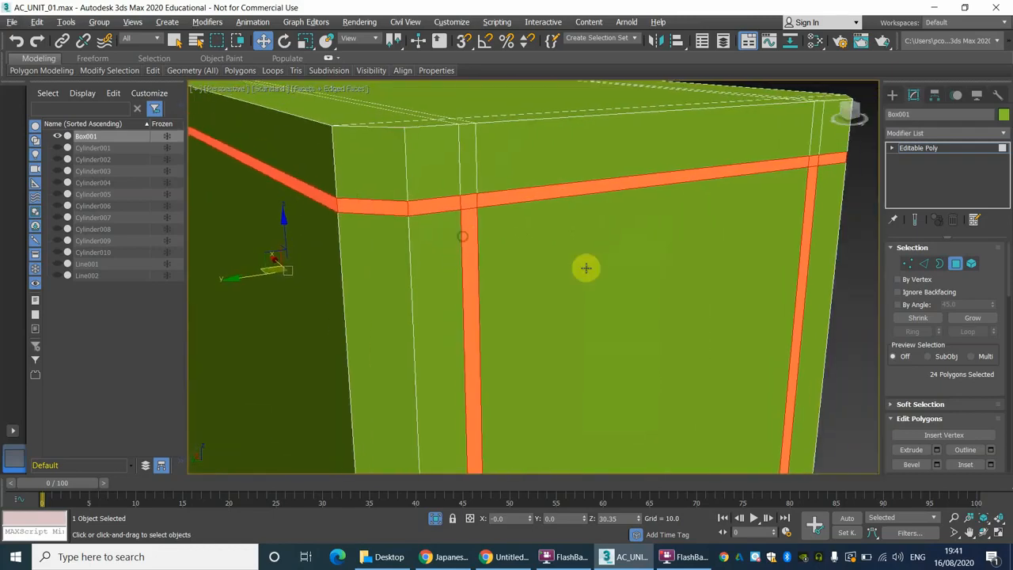
pyautogui.scroll(-4, 935, 410)
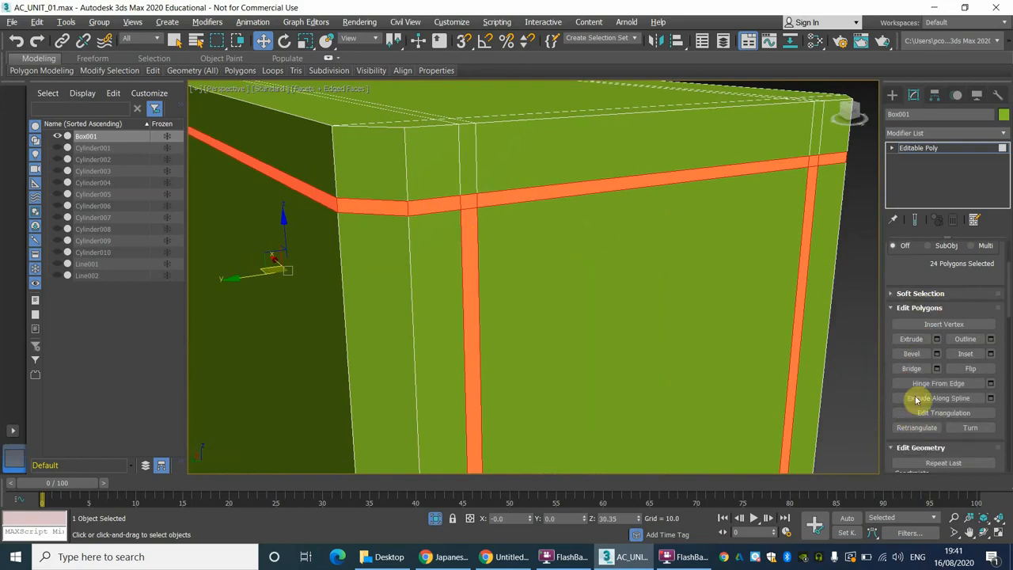
pyautogui.click(938, 354)
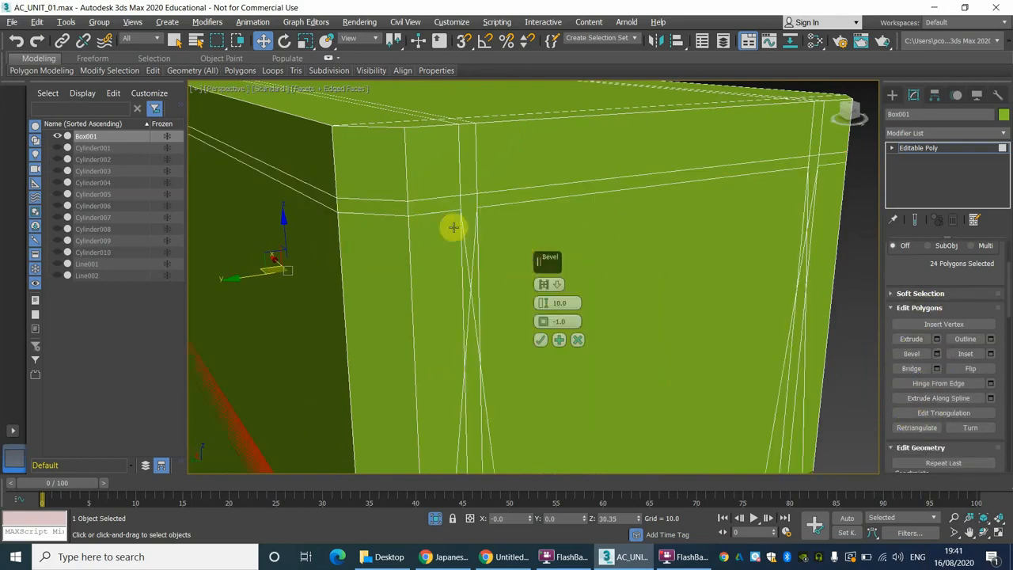
pyautogui.click(556, 284)
pyautogui.click(584, 308)
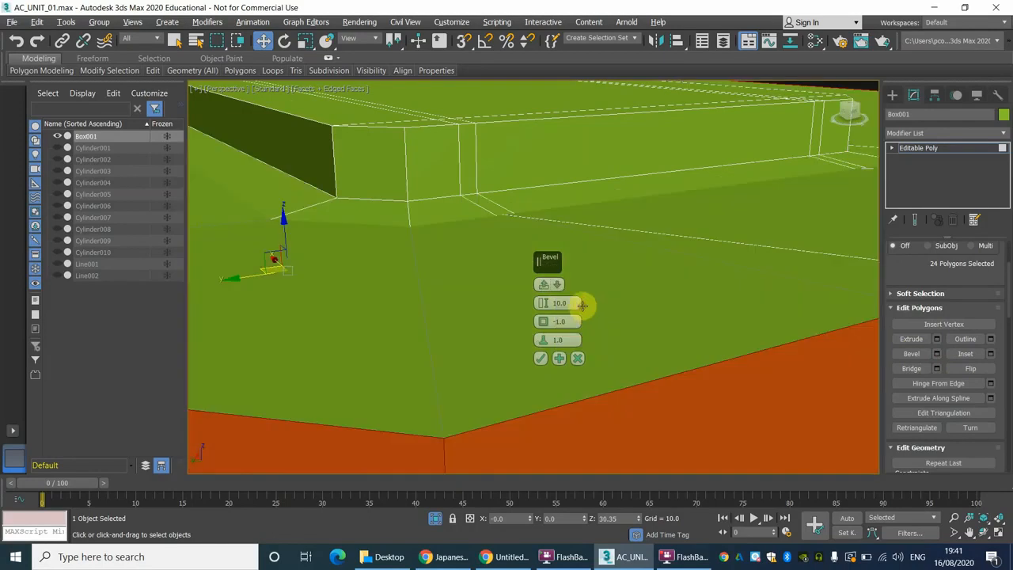
pyautogui.scroll(-10, 481, 320)
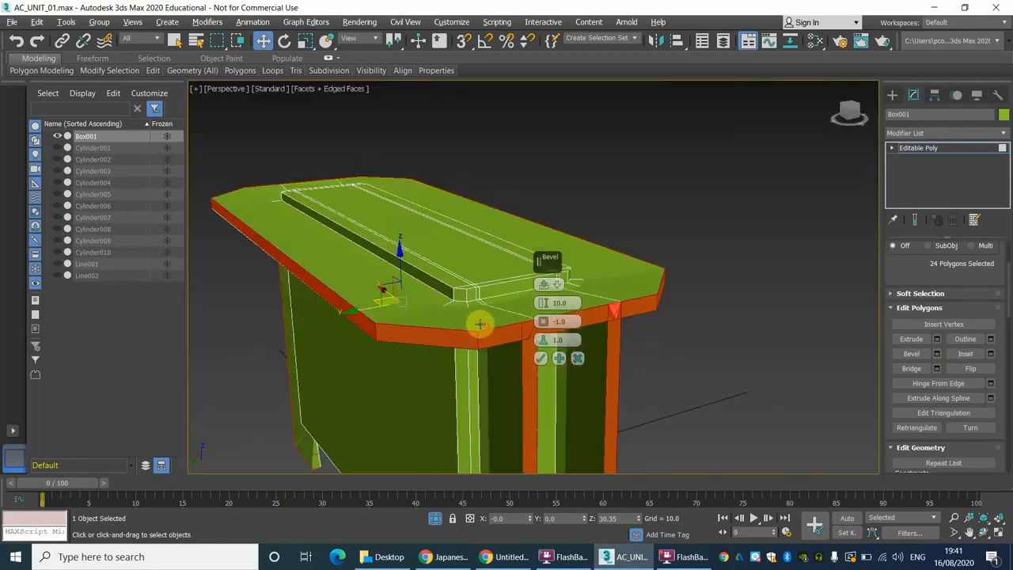
pyautogui.scroll(10, 468, 346)
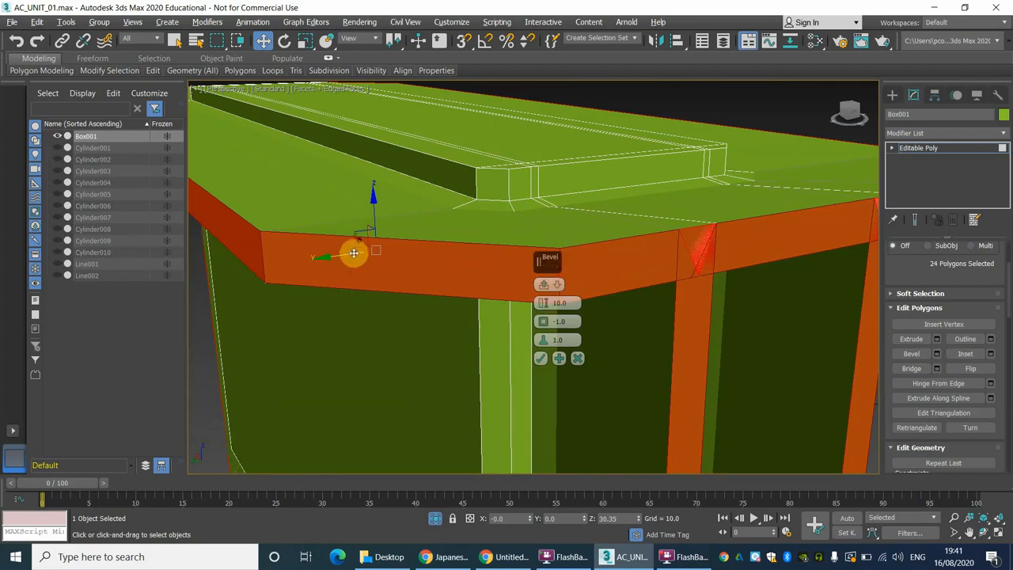
# Bevel the selected seam polygons inward with a height of -0.133 and an outline of -0.055.
pyautogui.moveTo(547, 309); pyautogui.dragTo(478, 351)
pyautogui.scroll(3, 500, 253)
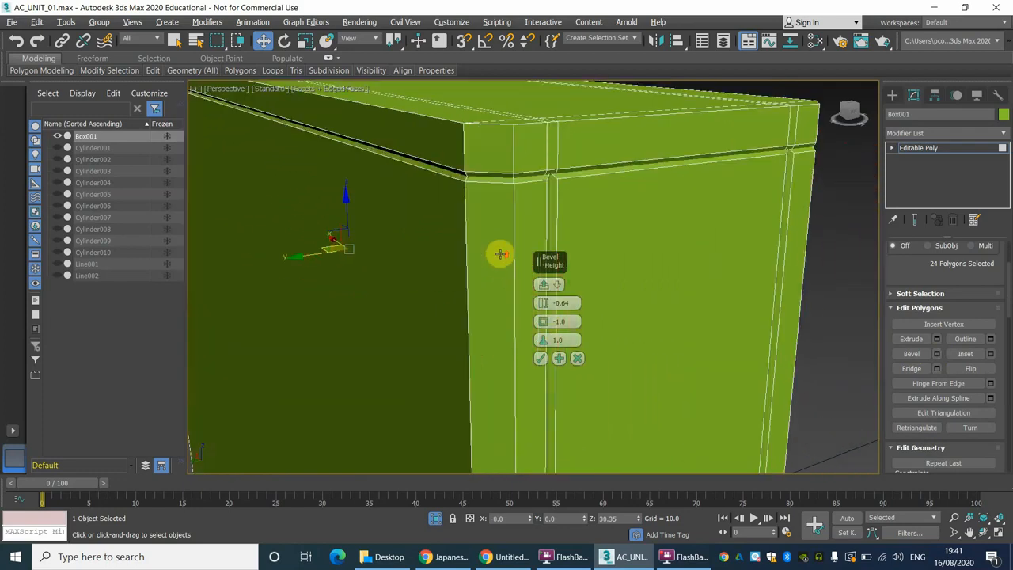
pyautogui.moveTo(511, 224); pyautogui.dragTo(502, 280, button='middle')
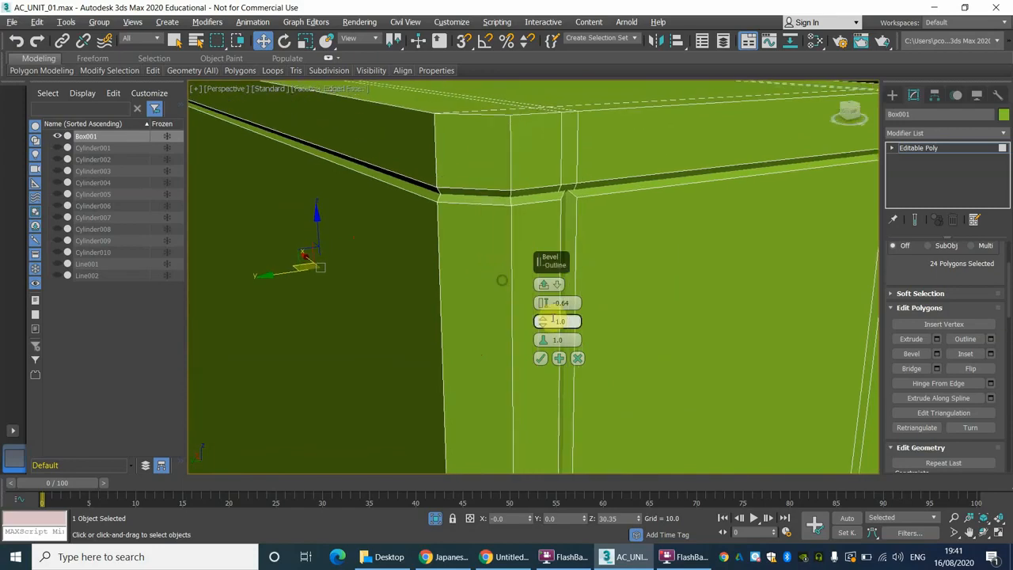
pyautogui.moveTo(544, 321); pyautogui.dragTo(545, 299)
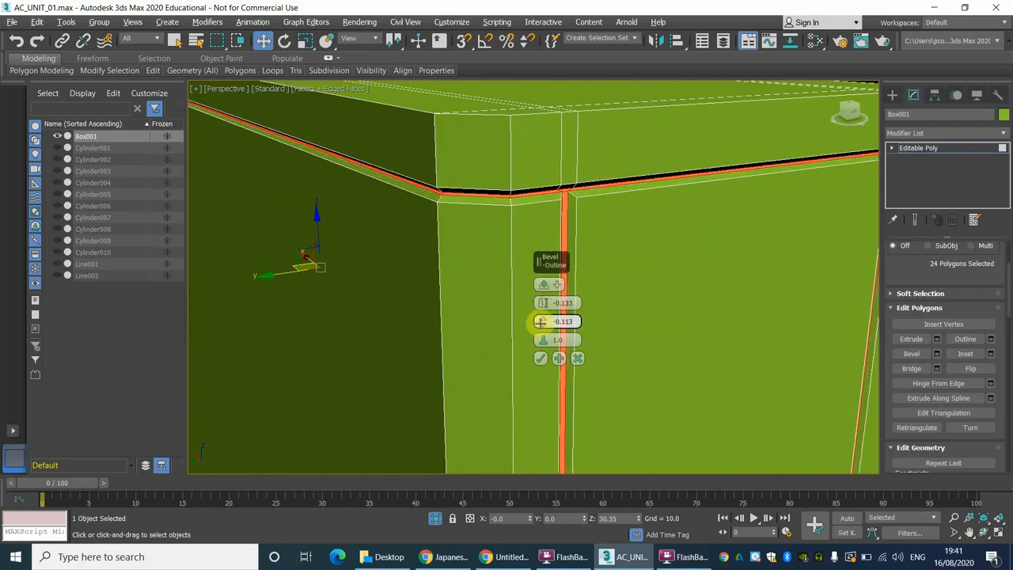
pyautogui.moveTo(542, 320); pyautogui.dragTo(542, 319)
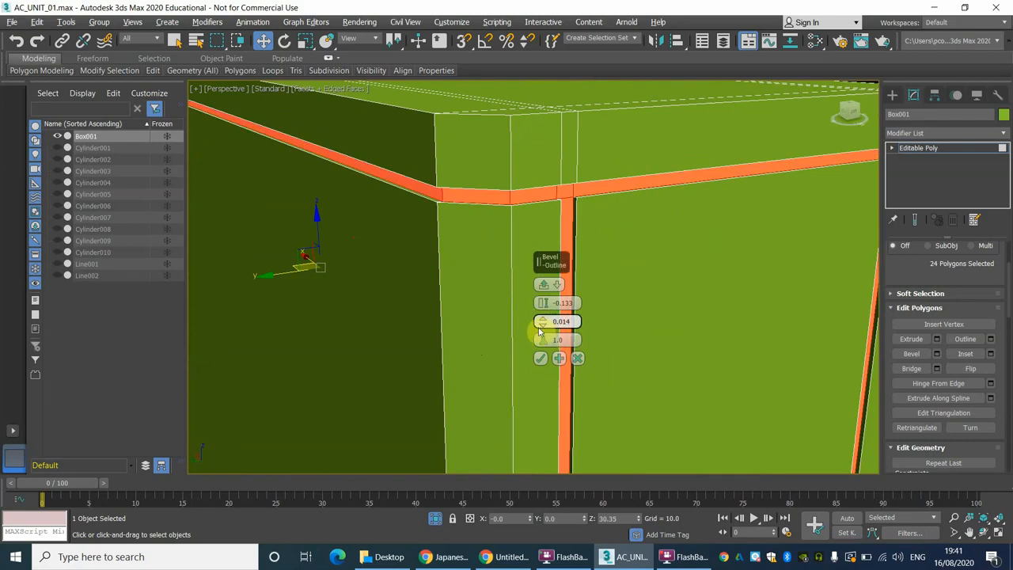
pyautogui.moveTo(543, 329); pyautogui.dragTo(544, 331)
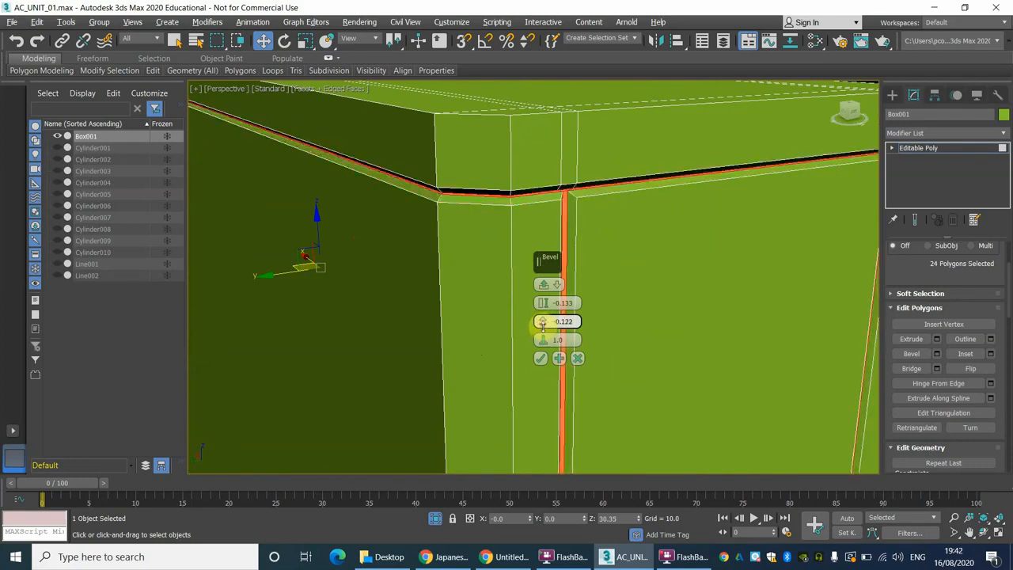
pyautogui.moveTo(543, 325); pyautogui.dragTo(543, 304)
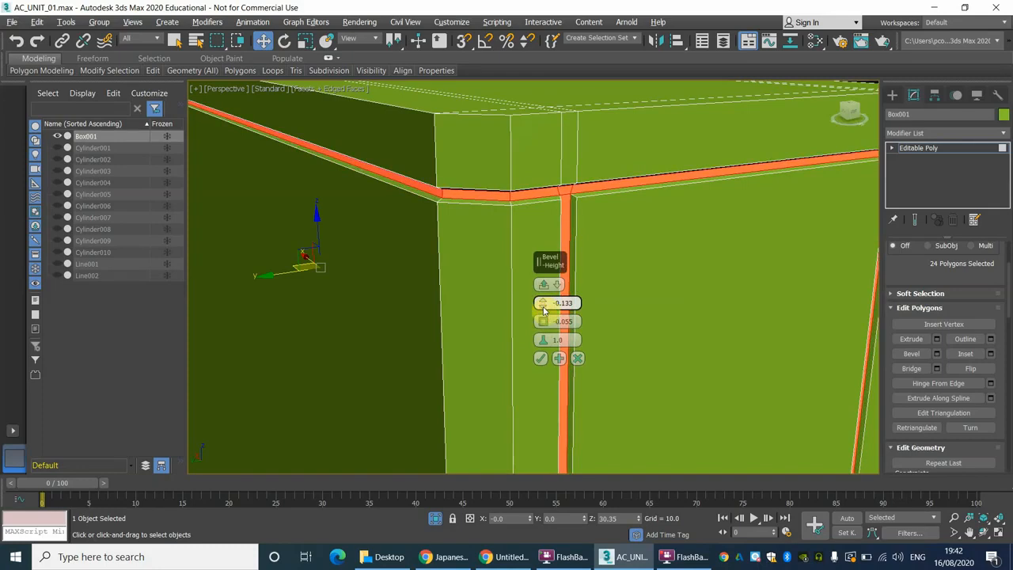
pyautogui.click(539, 359)
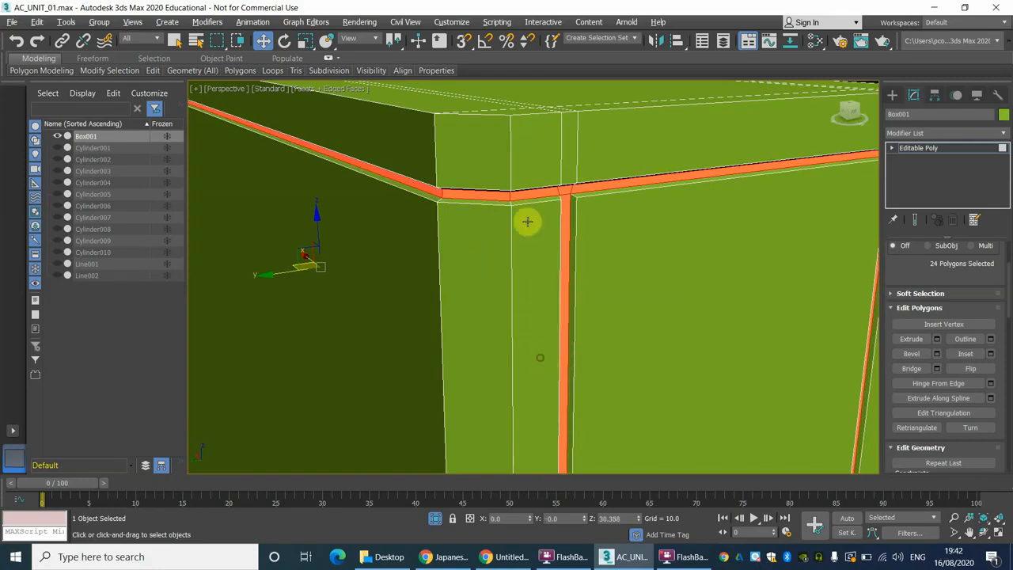
# Render the perspective view to examine the beveled seams at the chamfered corner, and close the render window.
pyautogui.click(360, 23)
pyautogui.click(365, 44)
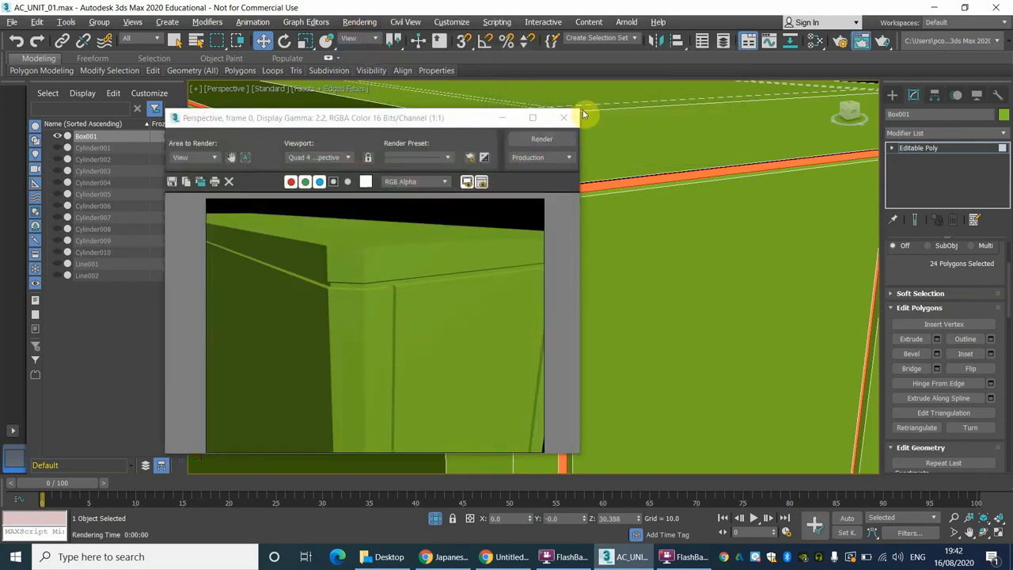
pyautogui.click(564, 119)
# View the whole box and compare it with the AC unit reference photo in Google Slides, returning to 3ds Max.
pyautogui.scroll(-8, 543, 221)
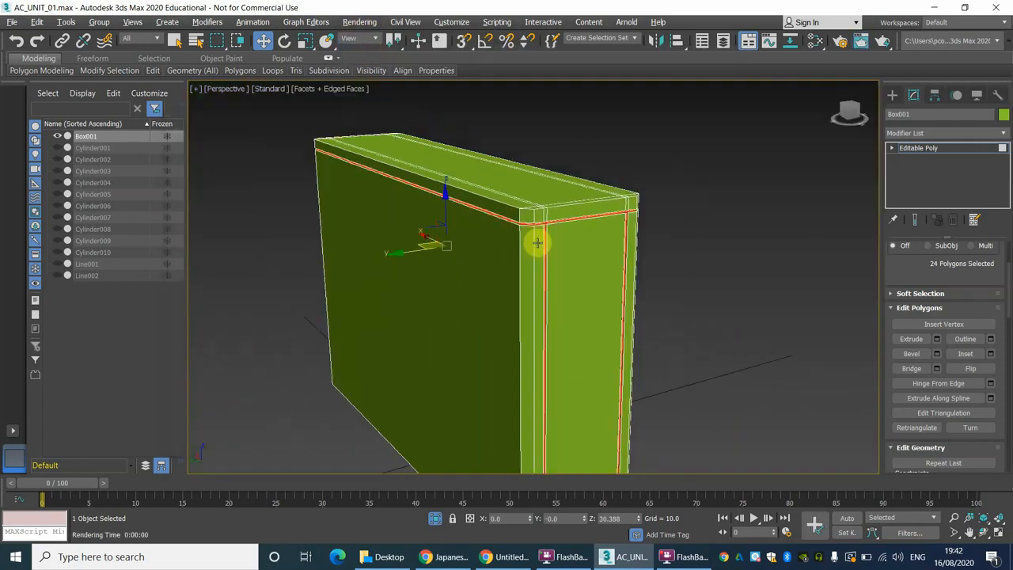
pyautogui.moveTo(517, 174); pyautogui.dragTo(517, 171, button='middle')
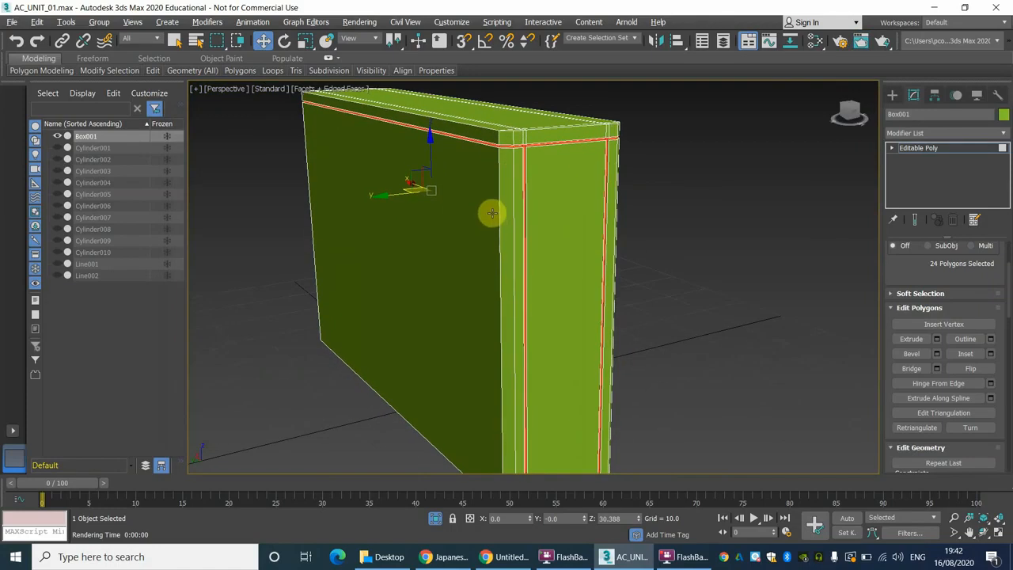
pyautogui.moveTo(491, 213)
pyautogui.keyDown('alt'); pyautogui.mouseDown(button='middle')
pyautogui.moveTo(502, 199)
pyautogui.moveTo(486, 163)
pyautogui.moveTo(492, 217)
pyautogui.mouseUp(button='middle'); pyautogui.keyUp('alt')
pyautogui.click(506, 556)
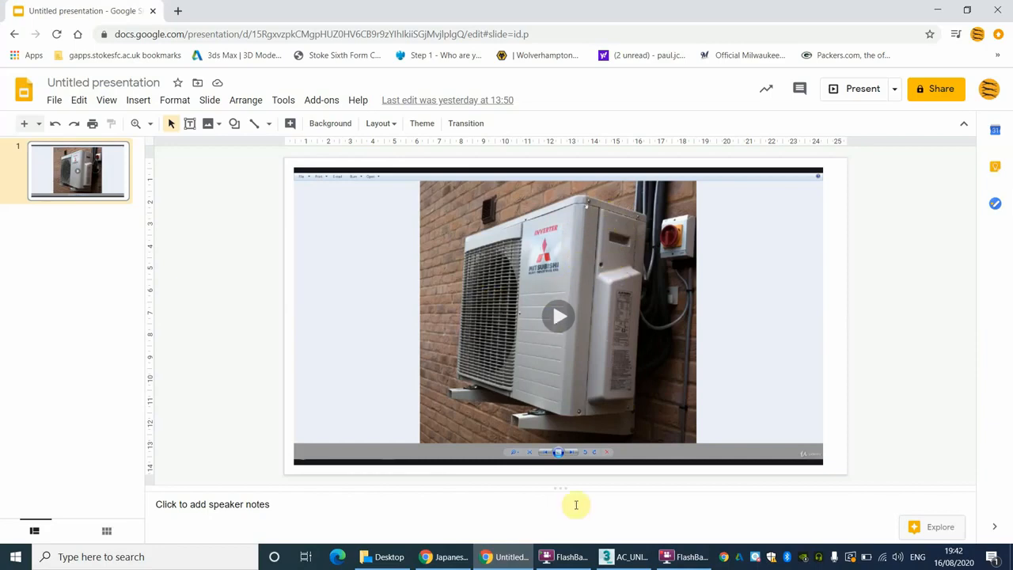
pyautogui.click(625, 556)
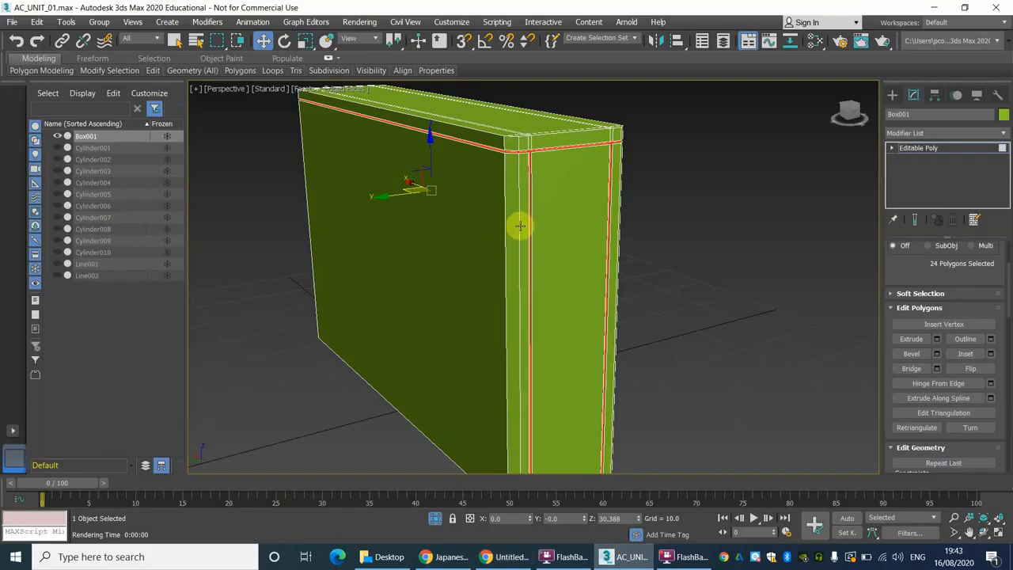
# Add two horizontal edge loops around the box just below the upper seam with Swift Loop.
pyautogui.scroll(2, 518, 230)
pyautogui.moveTo(504, 192); pyautogui.dragTo(531, 252, button='middle')
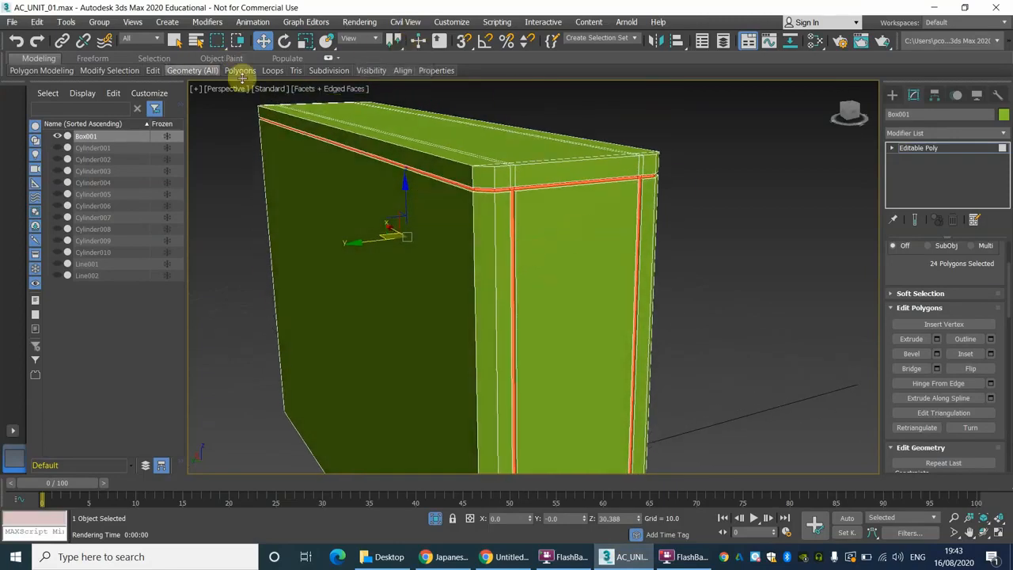
pyautogui.moveTo(276, 73)
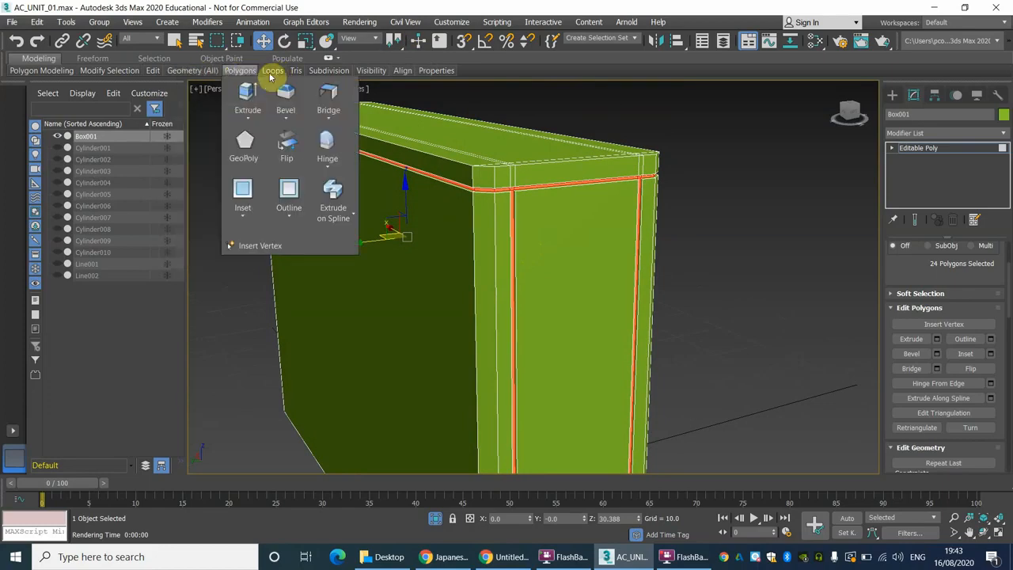
pyautogui.moveTo(343, 77)
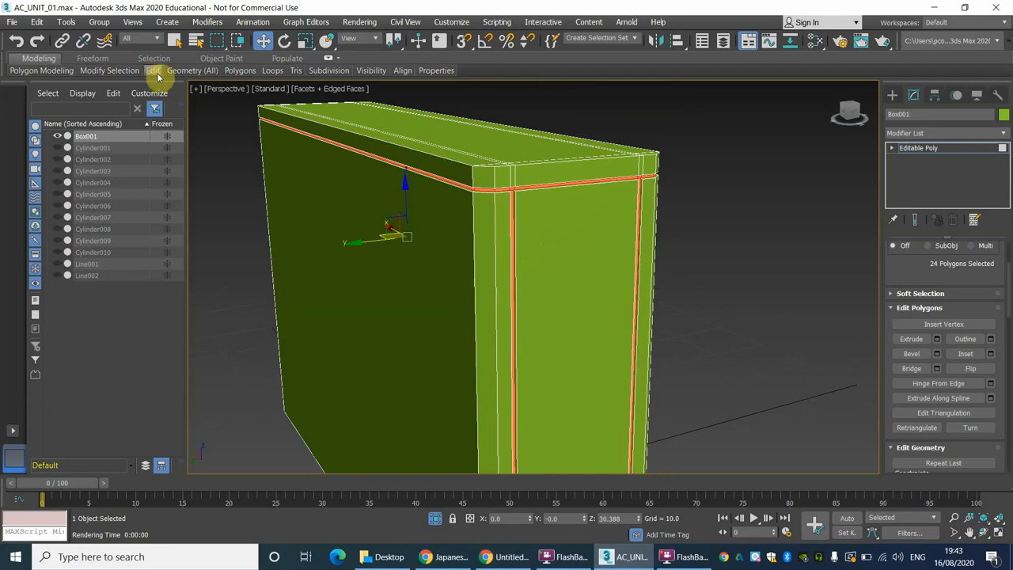
pyautogui.moveTo(158, 76)
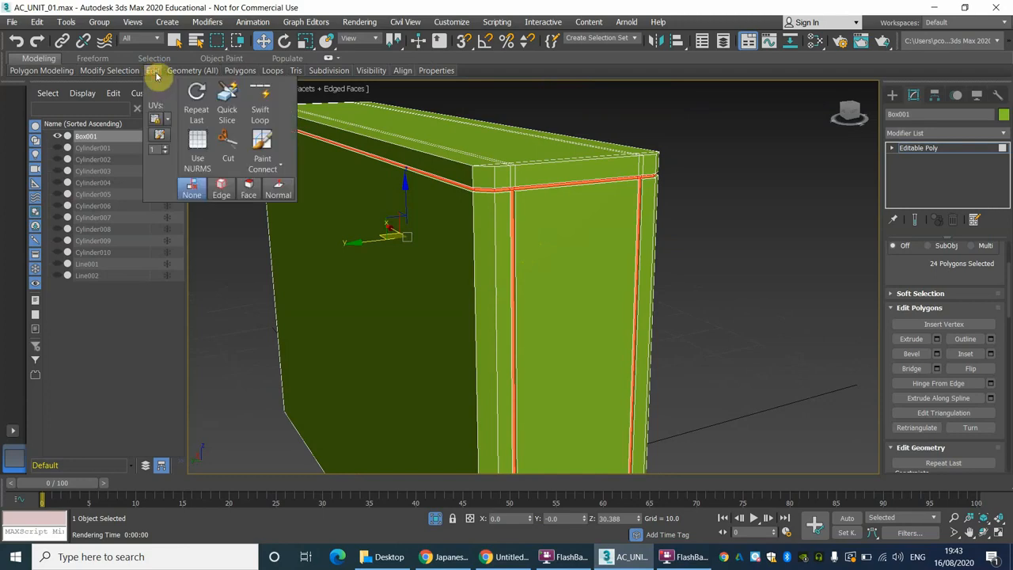
pyautogui.click(256, 109)
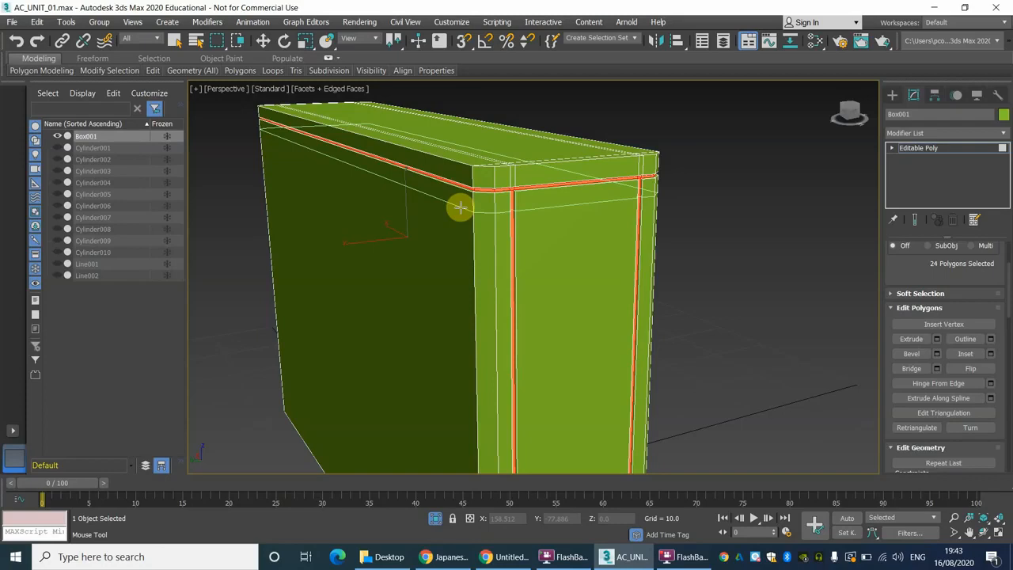
pyautogui.click(458, 210)
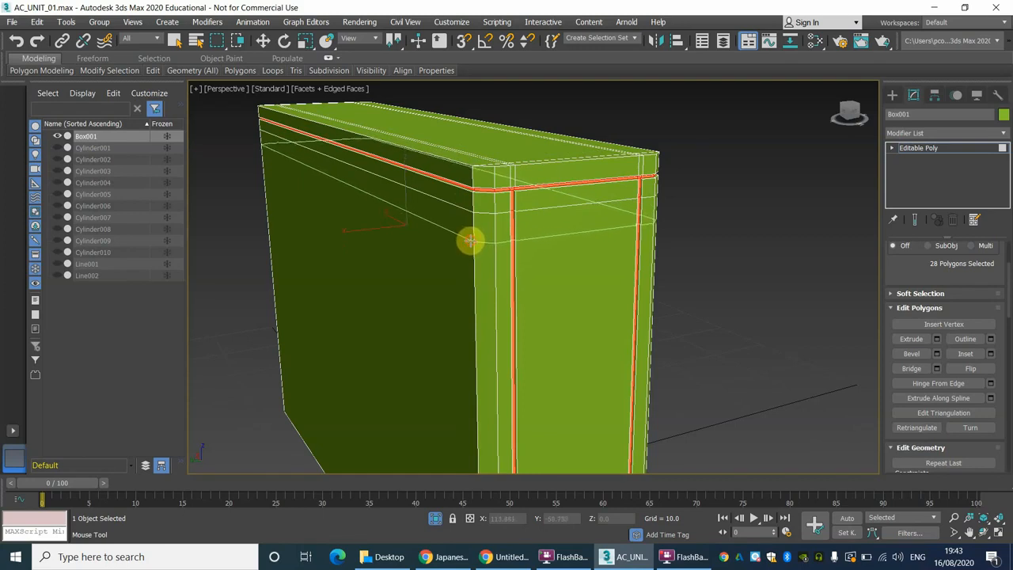
pyautogui.click(470, 242)
pyautogui.press('w')
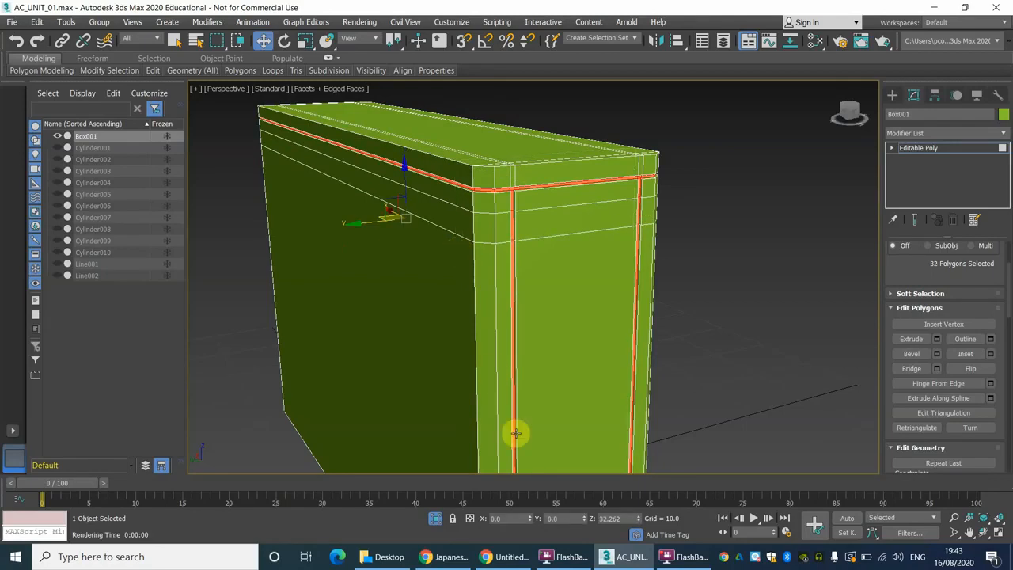
# Check the reference photo in Google Slides, return to 3ds Max and add a horizontal Swift Loop edge near the box's base.
pyautogui.click(507, 557)
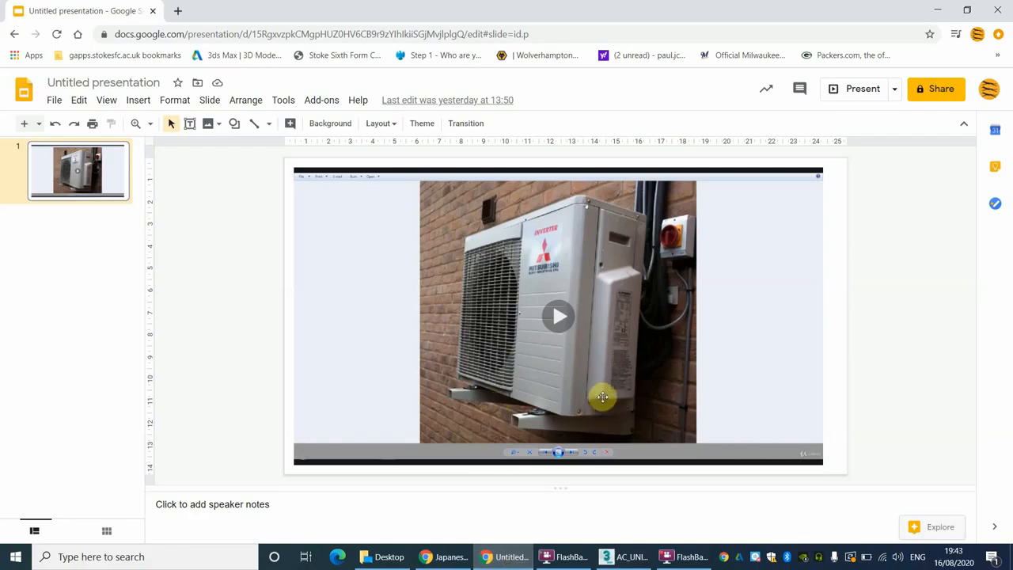
pyautogui.click(625, 557)
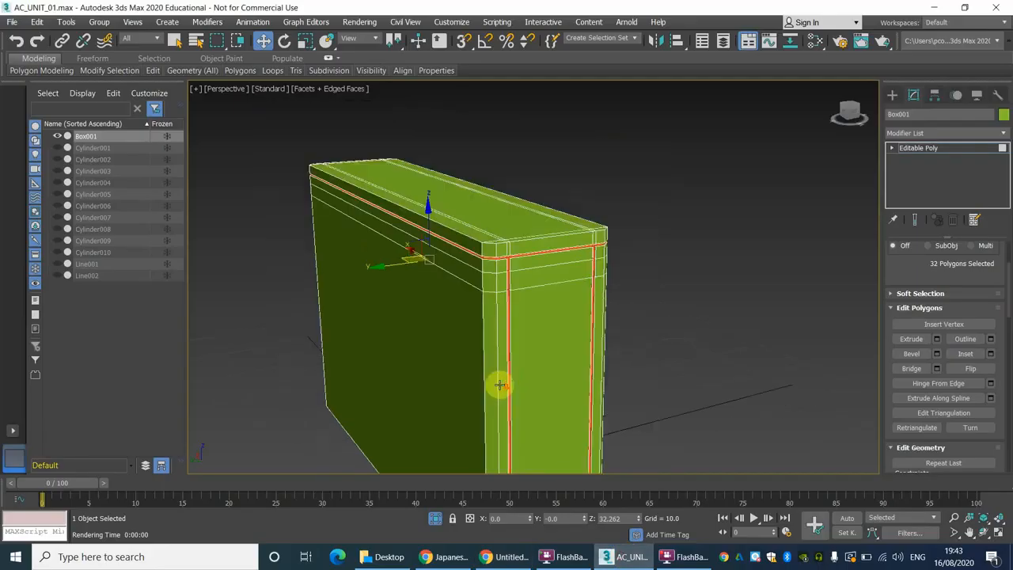
pyautogui.keyDown('alt'); pyautogui.moveTo(499, 385); pyautogui.dragTo(480, 356, button='middle'); pyautogui.keyUp('alt')
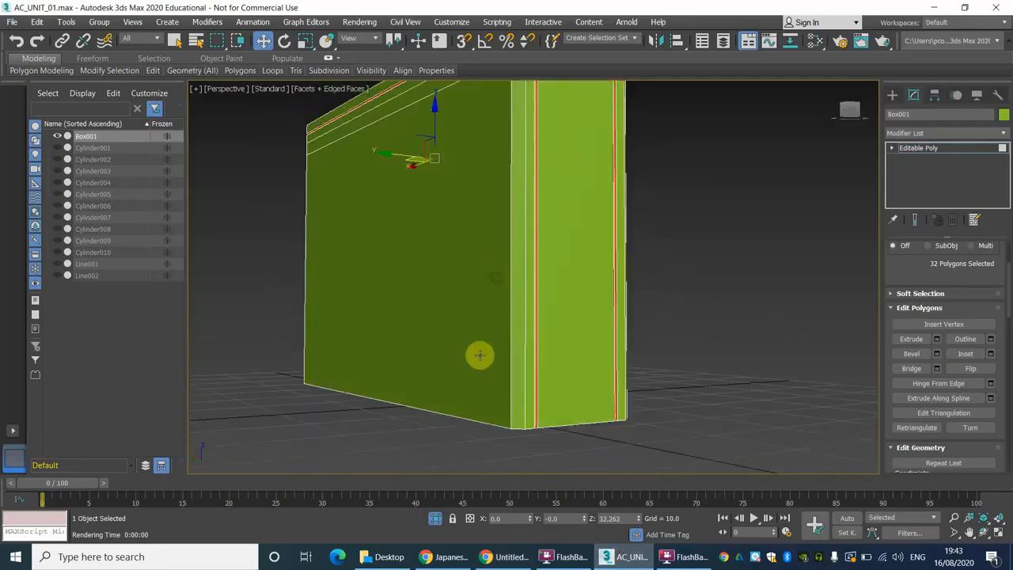
pyautogui.click(195, 73)
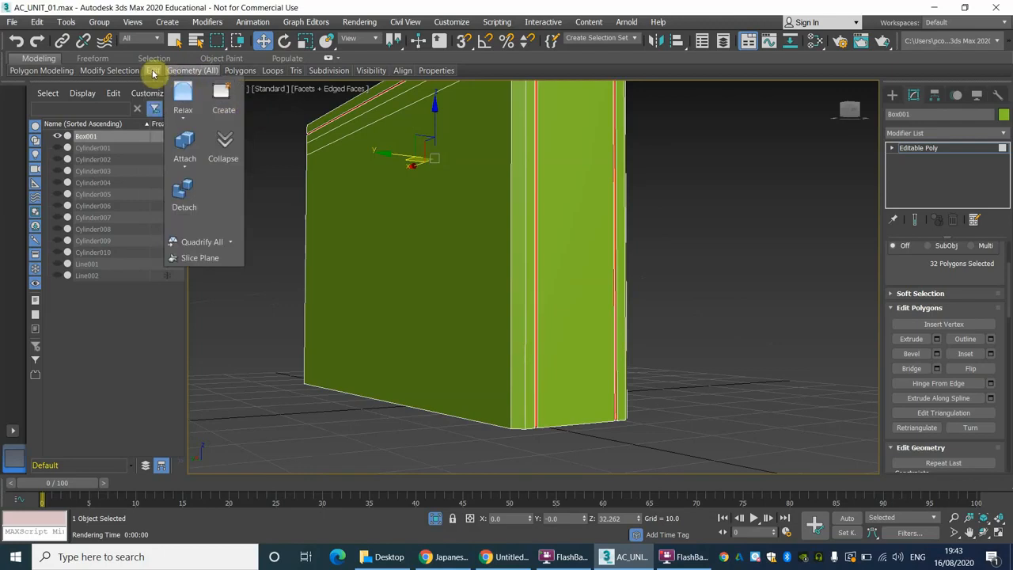
pyautogui.moveTo(156, 74)
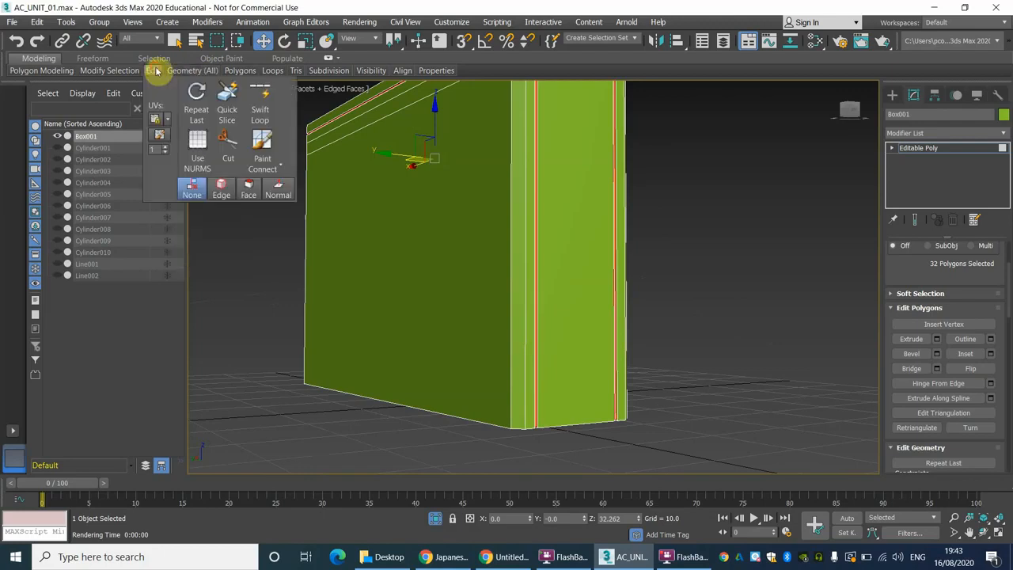
pyautogui.click(260, 102)
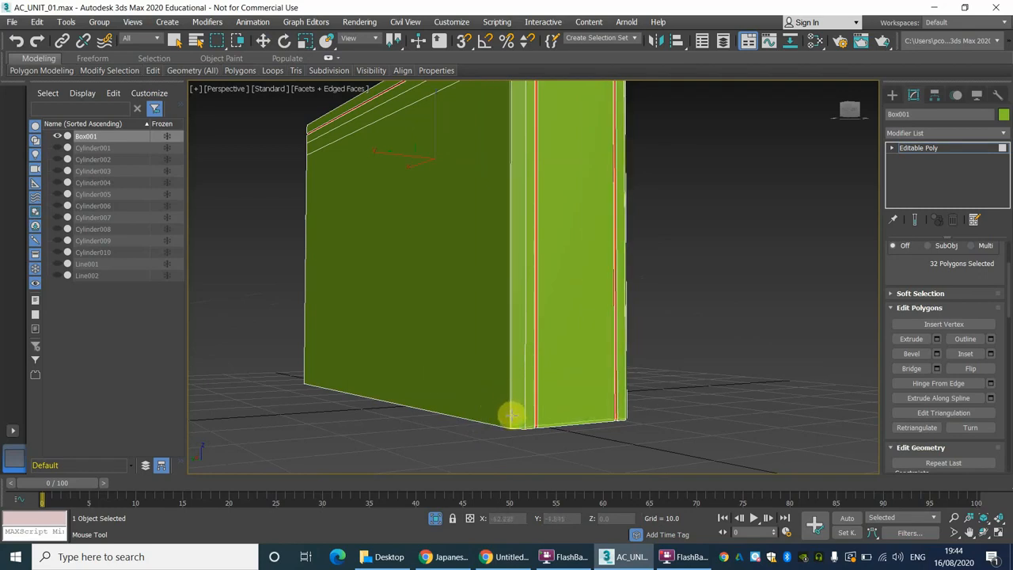
pyautogui.scroll(3, 511, 414)
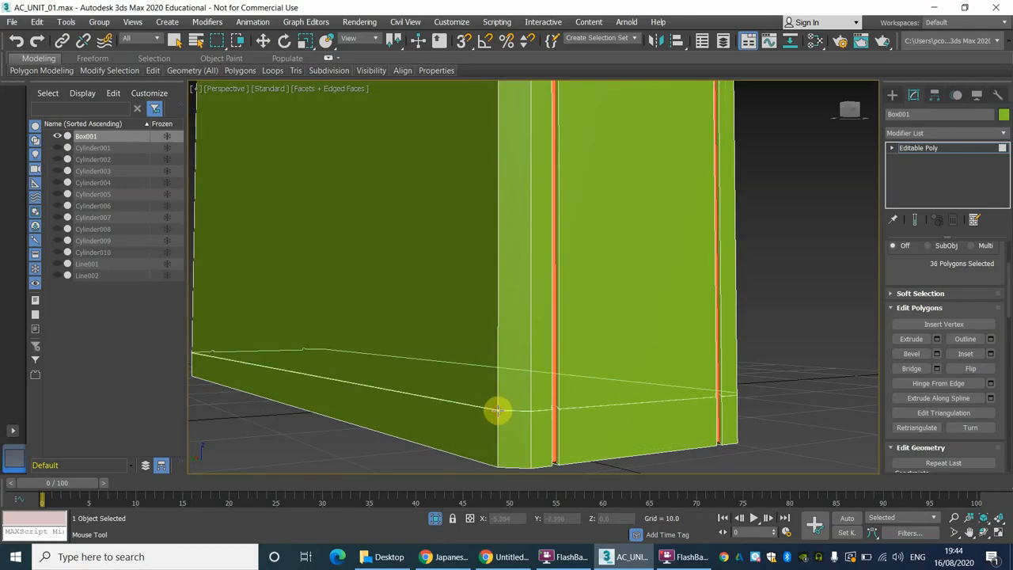
pyautogui.click(498, 411)
pyautogui.rightClick(501, 396)
pyautogui.scroll(-2, 490, 348)
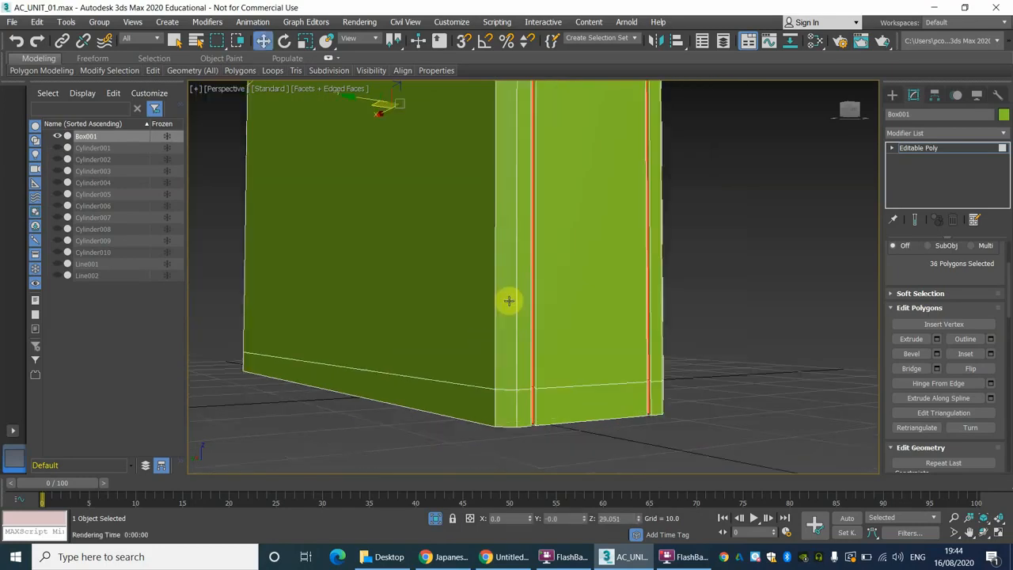
# Clear the seam selection and select the three stacked polygons between the vertical seams on the box's narrow end face.
pyautogui.keyDown('alt'); pyautogui.moveTo(511, 293); pyautogui.dragTo(513, 316, button='middle'); pyautogui.keyUp('alt')
pyautogui.scroll(-2, 513, 319)
pyautogui.scroll(2, 513, 318)
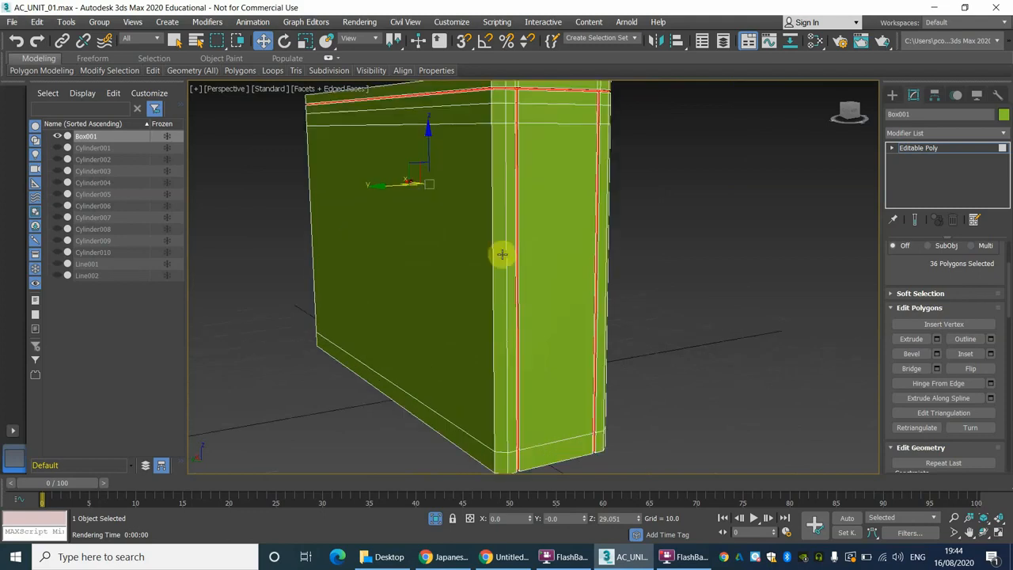
pyautogui.moveTo(502, 255); pyautogui.dragTo(532, 262, button='middle')
pyautogui.scroll(2, 550, 256)
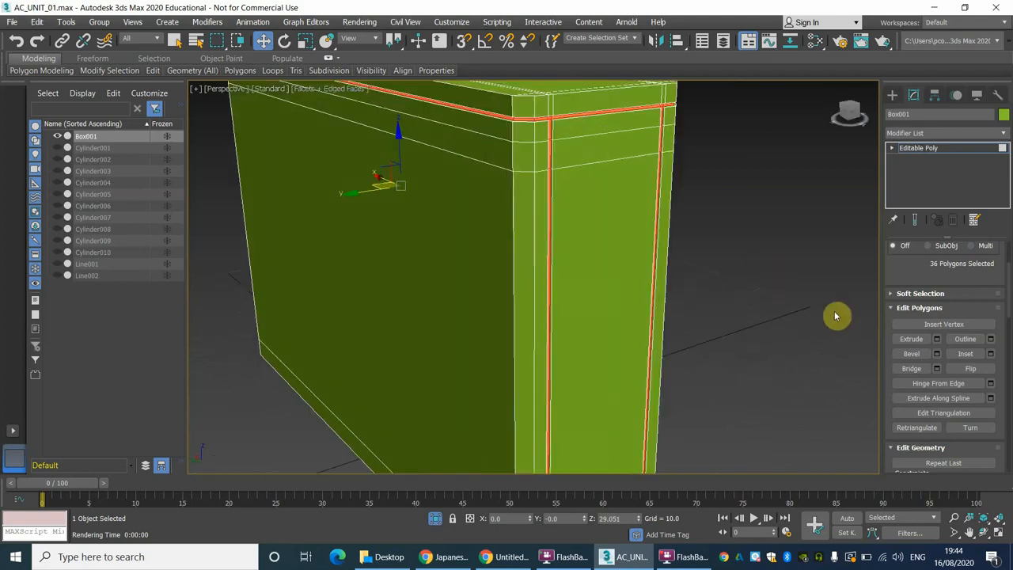
pyautogui.scroll(3, 941, 273)
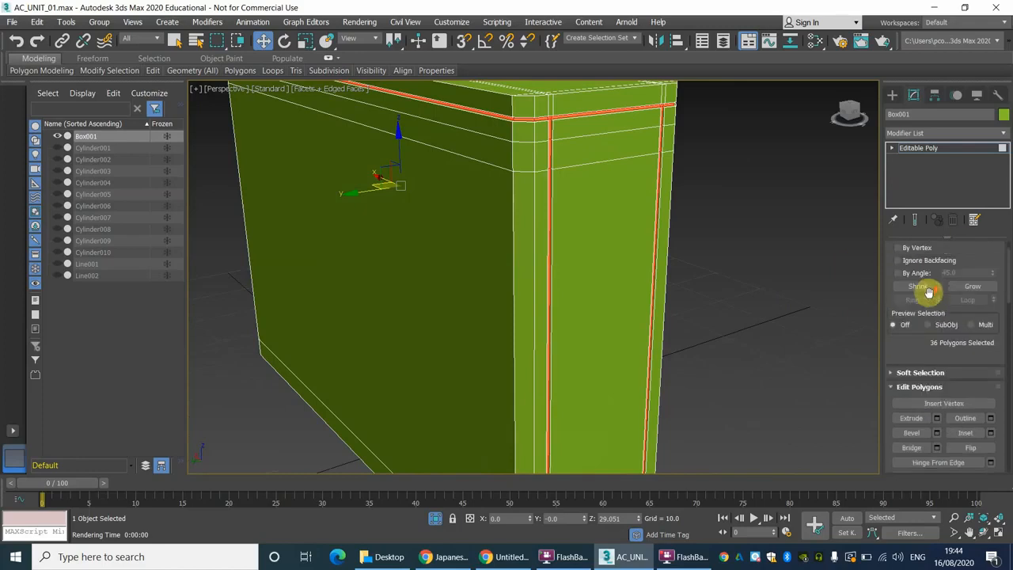
pyautogui.click(954, 264)
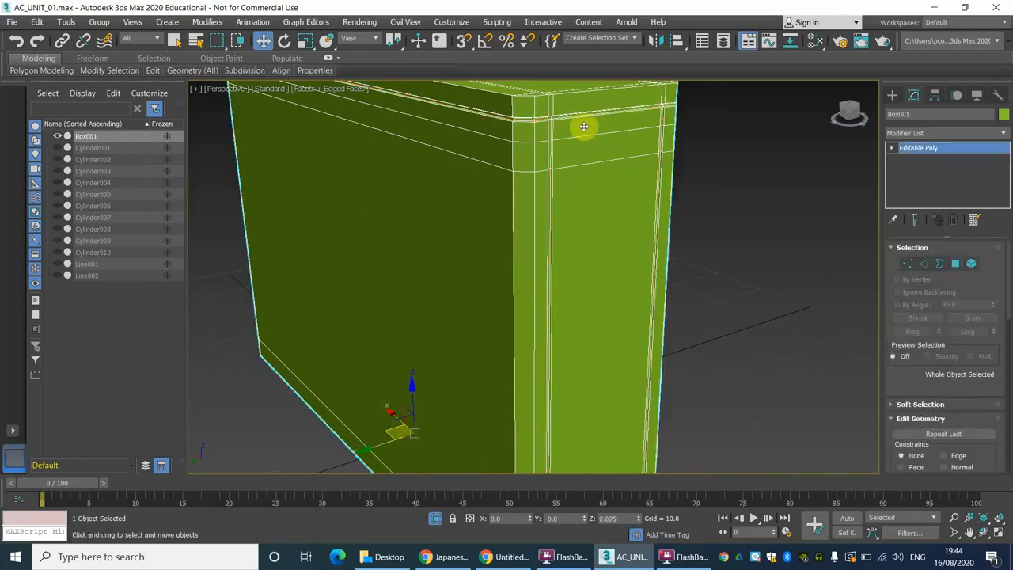
pyautogui.click(956, 263)
pyautogui.click(587, 130)
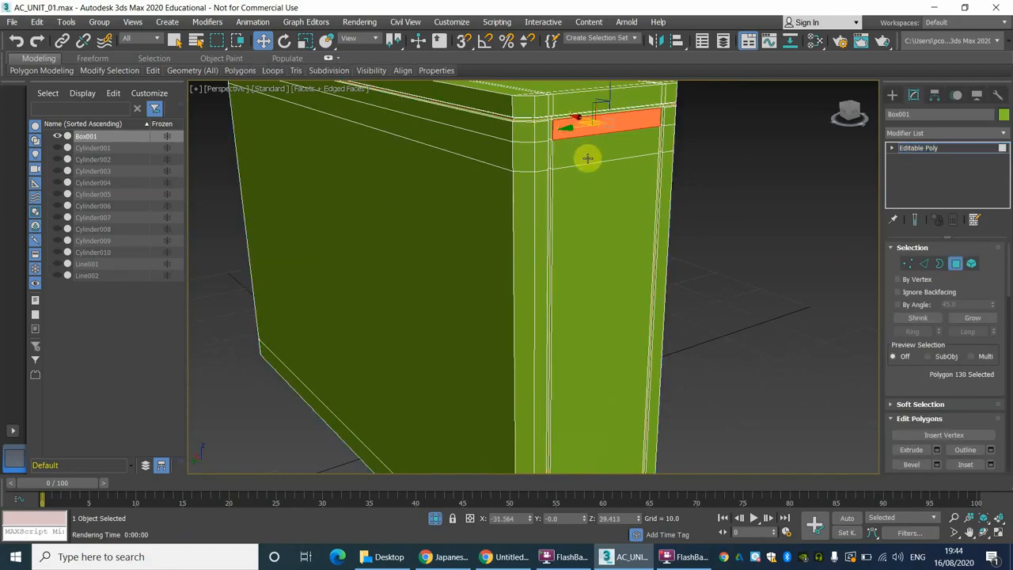
pyautogui.keyDown('ctrl'); pyautogui.click(587, 159); pyautogui.keyUp('ctrl')
pyautogui.keyDown('ctrl'); pyautogui.click(592, 211); pyautogui.keyUp('ctrl')
pyautogui.scroll(-3, 583, 266)
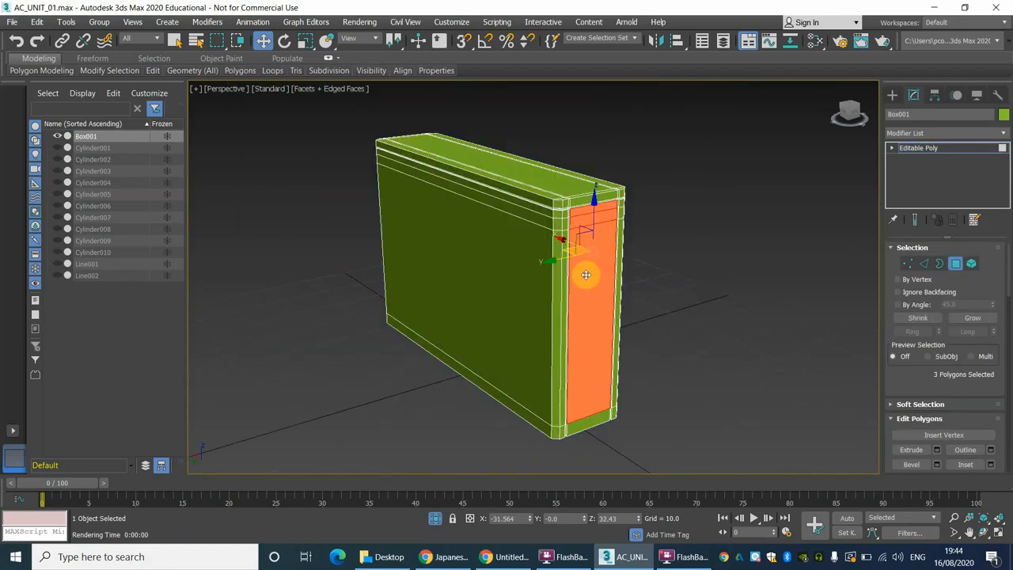
pyautogui.keyDown('alt'); pyautogui.moveTo(586, 275); pyautogui.dragTo(615, 275, button='middle'); pyautogui.keyUp('alt')
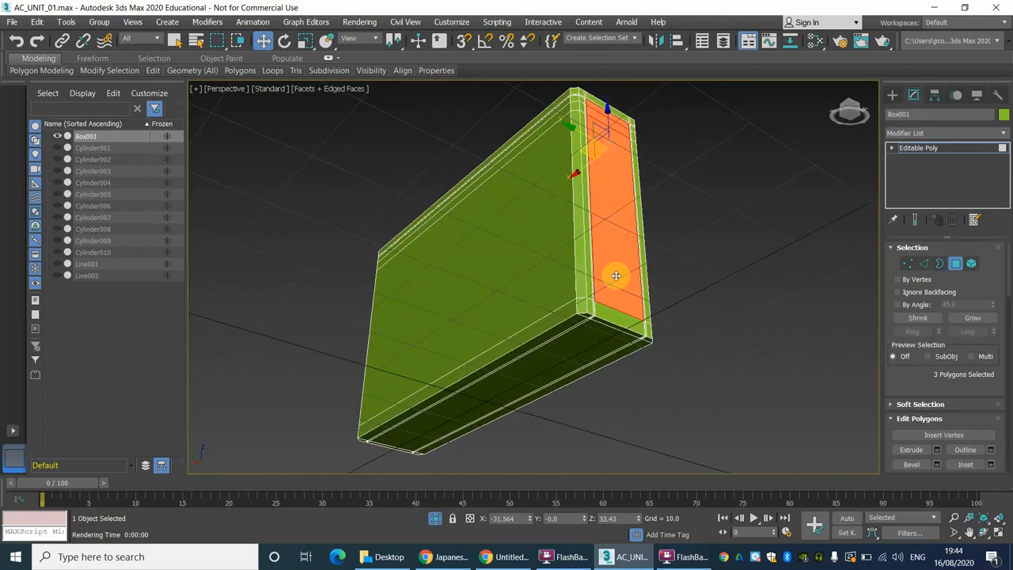
pyautogui.scroll(2, 616, 275)
pyautogui.scroll(2, 612, 277)
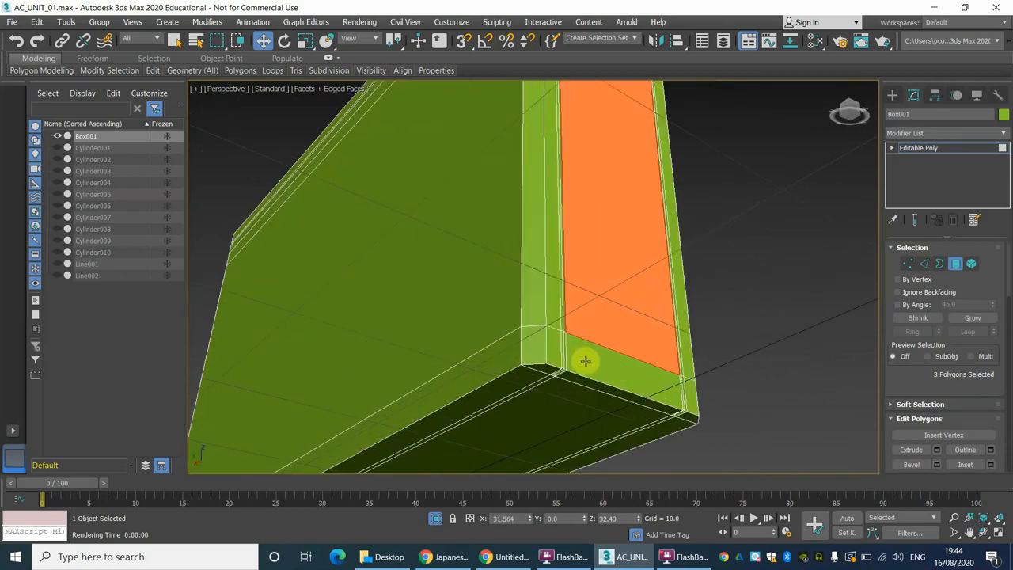
# Check the reference photo in Google Slides, return to 3ds Max and add the end face's lowest polygon to the selection.
pyautogui.click(510, 556)
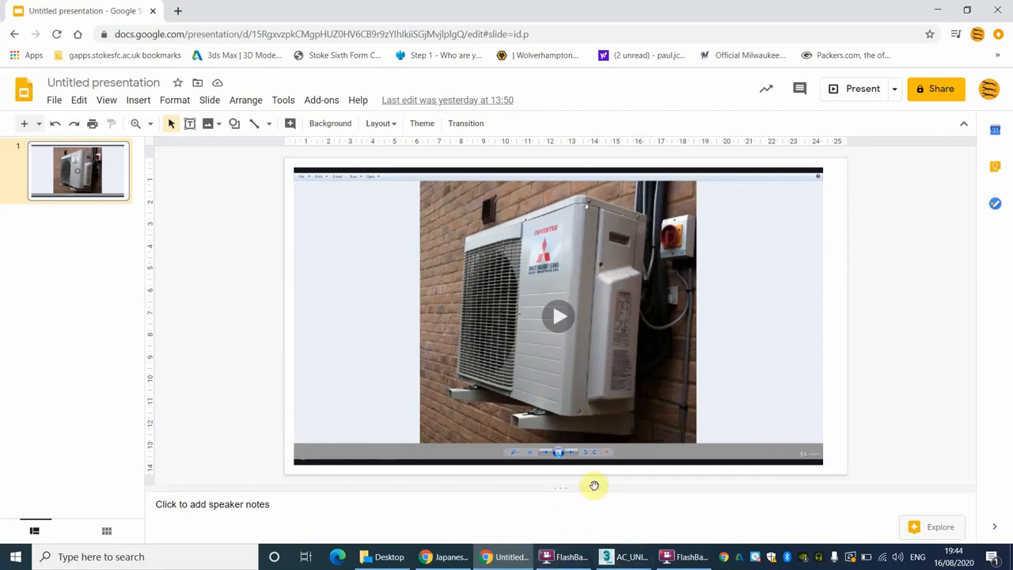
pyautogui.click(625, 557)
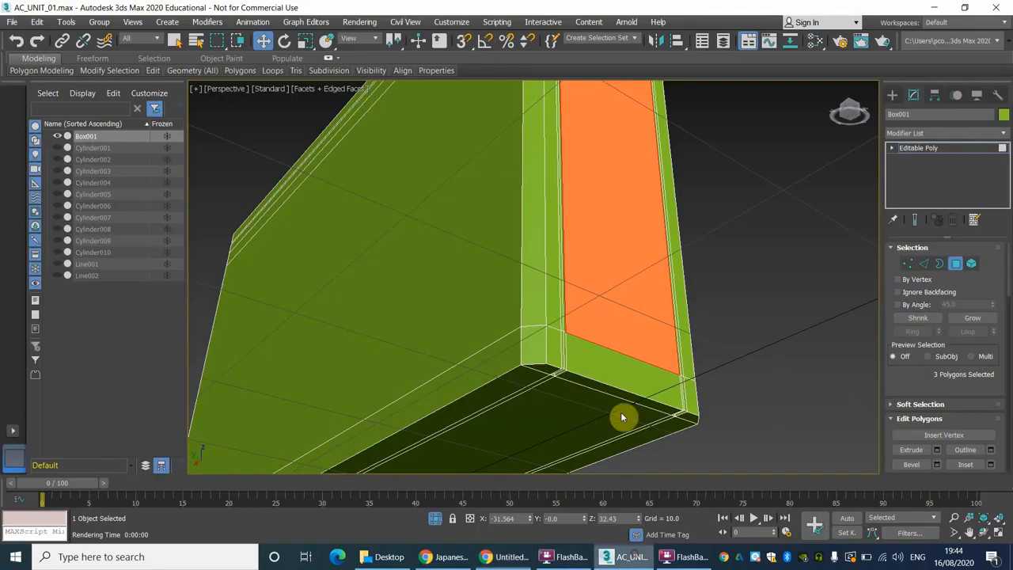
pyautogui.keyDown('ctrl'); pyautogui.click(600, 368); pyautogui.keyUp('ctrl')
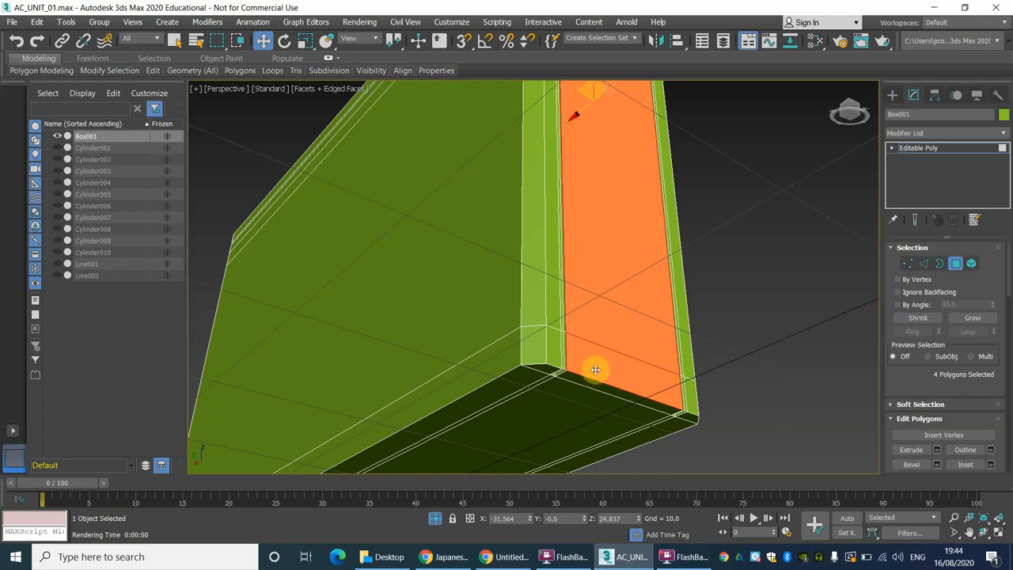
# Set up a Bevel on the four selected end-face polygons with height 0.317 and outline -0.182.
pyautogui.keyDown('alt'); pyautogui.moveTo(594, 294); pyautogui.dragTo(563, 291, button='middle'); pyautogui.keyUp('alt')
pyautogui.moveTo(582, 229); pyautogui.dragTo(561, 440, button='middle')
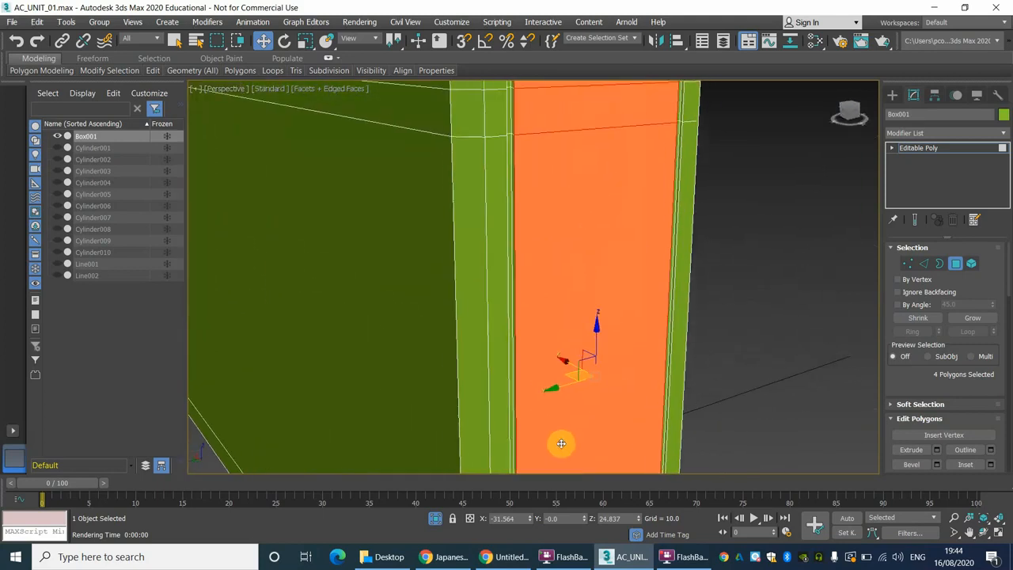
pyautogui.scroll(-3, 561, 440)
pyautogui.moveTo(561, 214); pyautogui.dragTo(558, 313, button='middle')
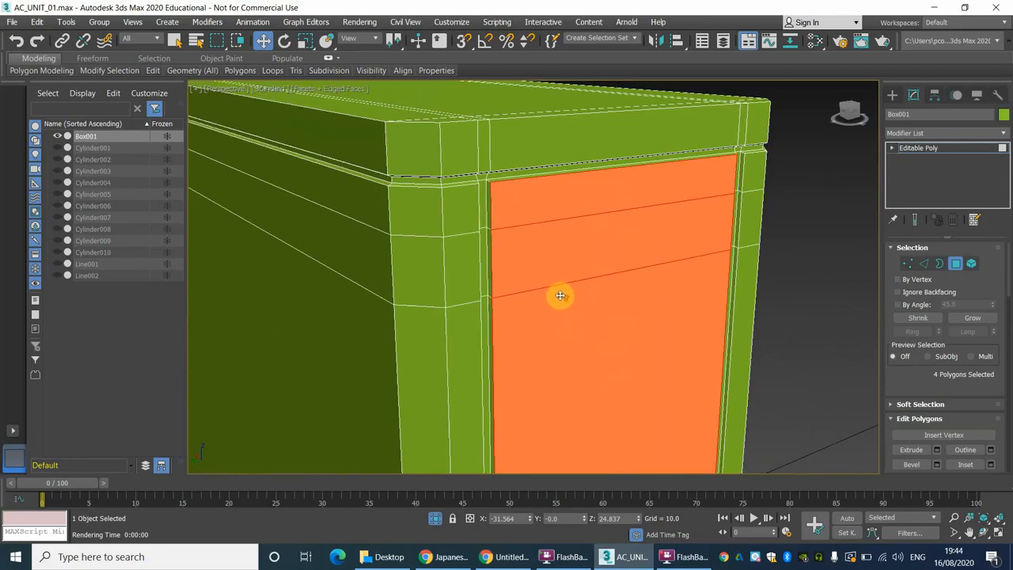
pyautogui.scroll(2, 549, 276)
pyautogui.moveTo(515, 222)
pyautogui.keyDown('alt'); pyautogui.mouseDown(button='middle')
pyautogui.moveTo(565, 228)
pyautogui.moveTo(525, 228)
pyautogui.mouseUp(button='middle'); pyautogui.keyUp('alt')
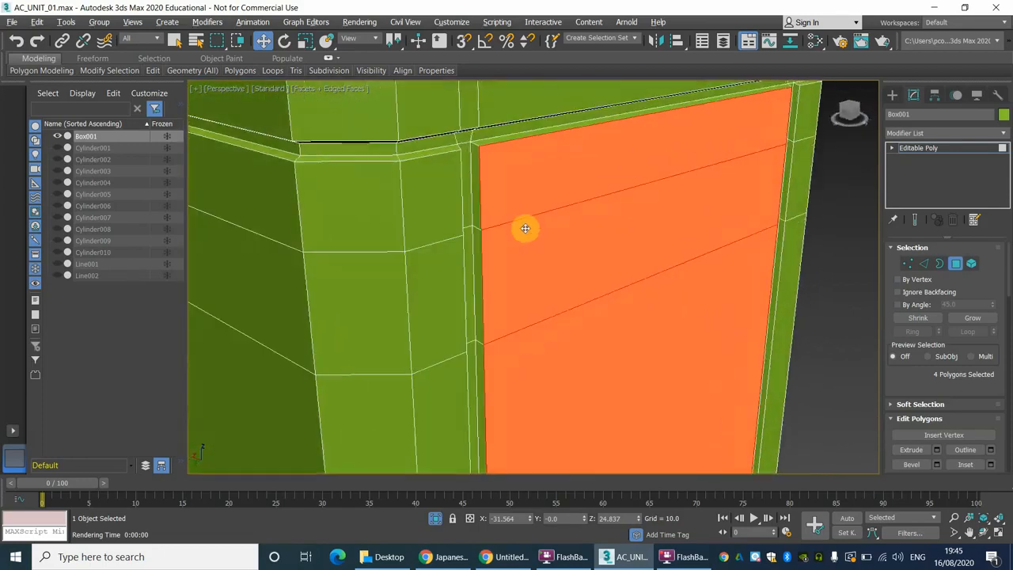
pyautogui.scroll(-2, 910, 428)
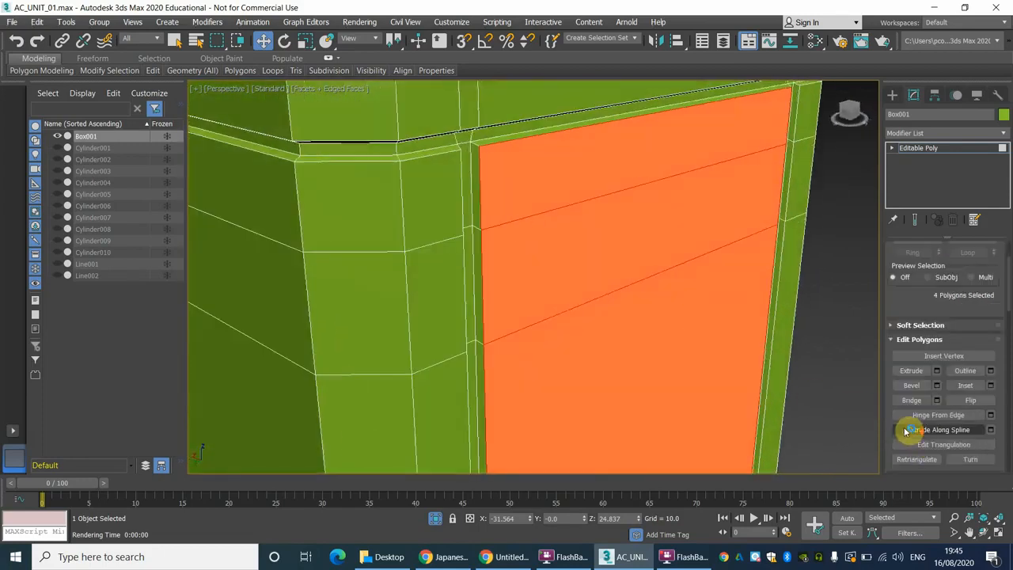
pyautogui.click(937, 387)
pyautogui.moveTo(545, 304); pyautogui.dragTo(543, 319)
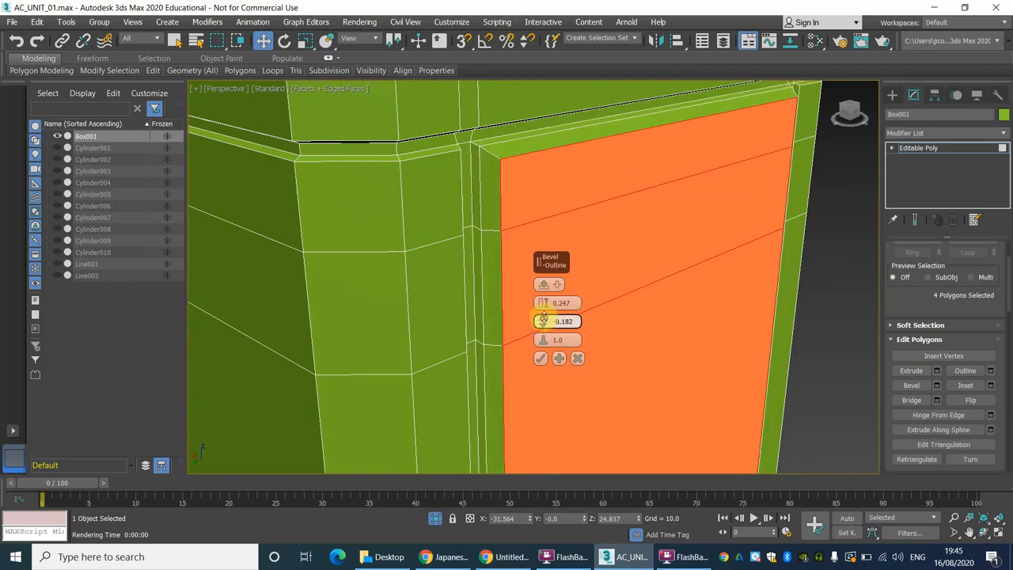
pyautogui.moveTo(498, 226)
pyautogui.keyDown('alt'); pyautogui.mouseDown(button='middle')
pyautogui.moveTo(533, 233)
pyautogui.moveTo(505, 228)
pyautogui.mouseUp(button='middle'); pyautogui.keyUp('alt')
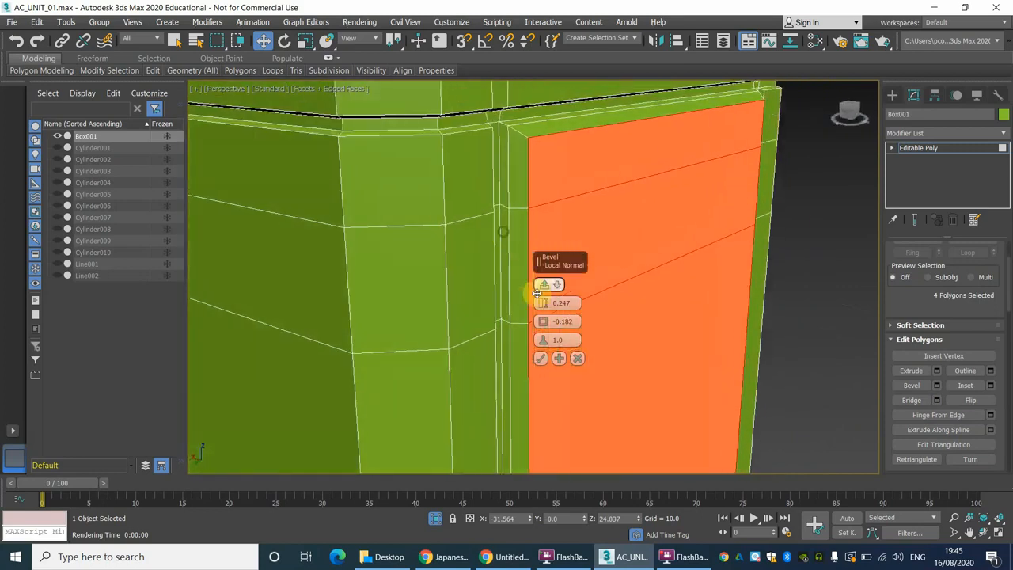
pyautogui.moveTo(538, 293); pyautogui.dragTo(528, 492)
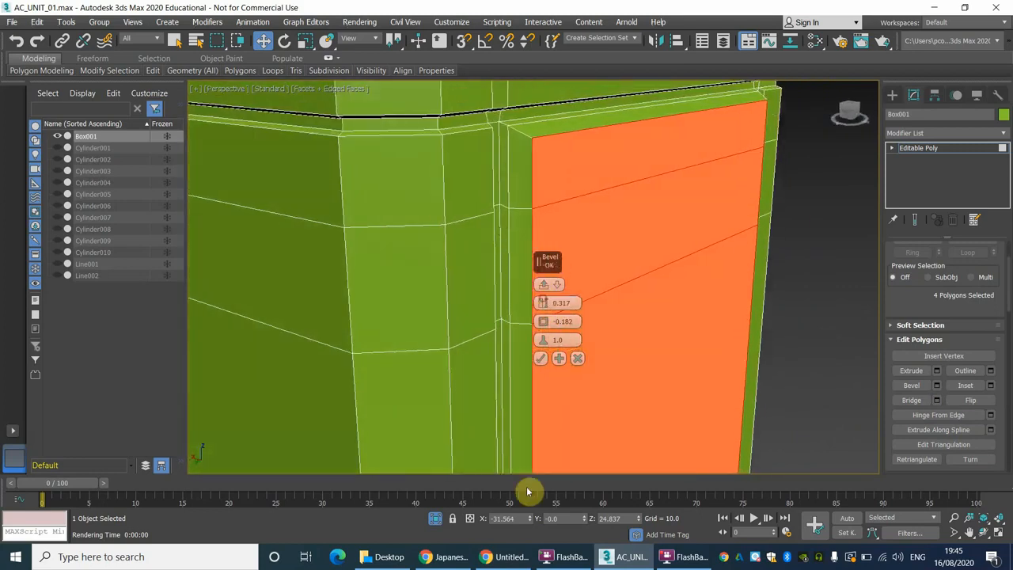
# Check the side panel in the Google Slides reference photo, return to 3ds Max and apply the bevel.
pyautogui.click(507, 556)
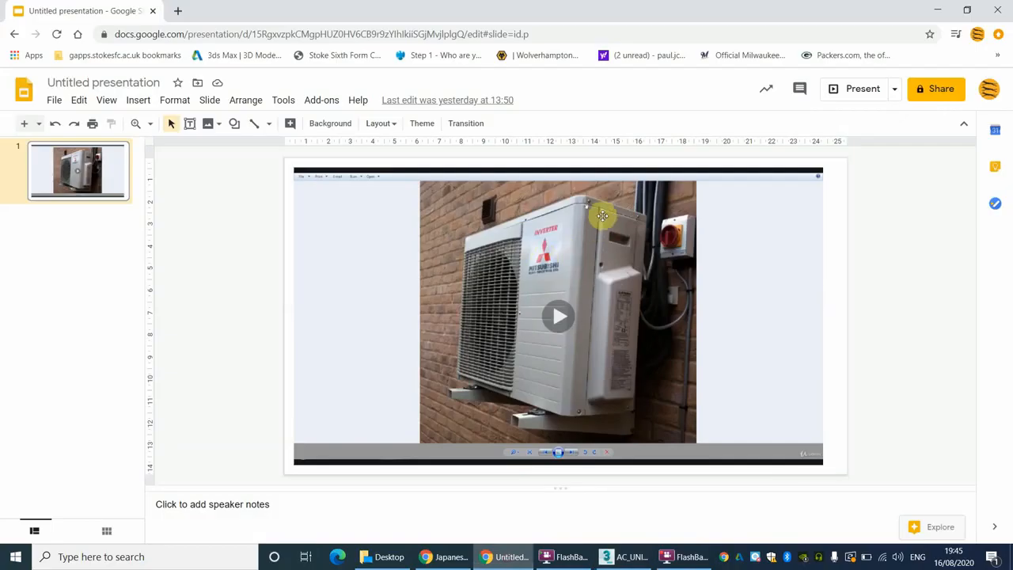
pyautogui.click(633, 556)
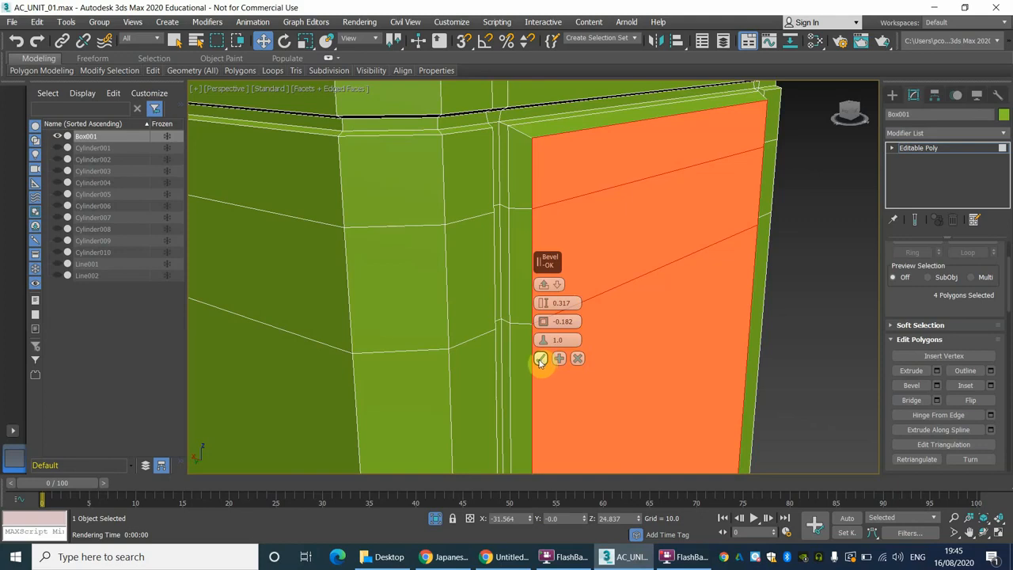
pyautogui.click(539, 360)
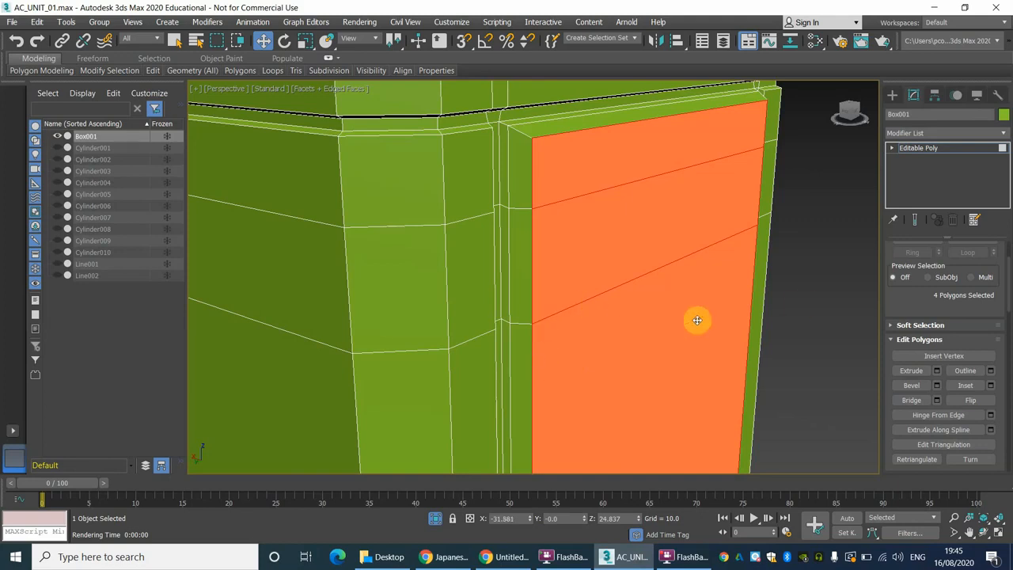
# Clear the selection, examine the bevelled end panel and compare it with the Google Slides reference photo, returning to 3ds Max.
pyautogui.click(799, 303)
pyautogui.scroll(-3, 617, 327)
pyautogui.scroll(6, 618, 329)
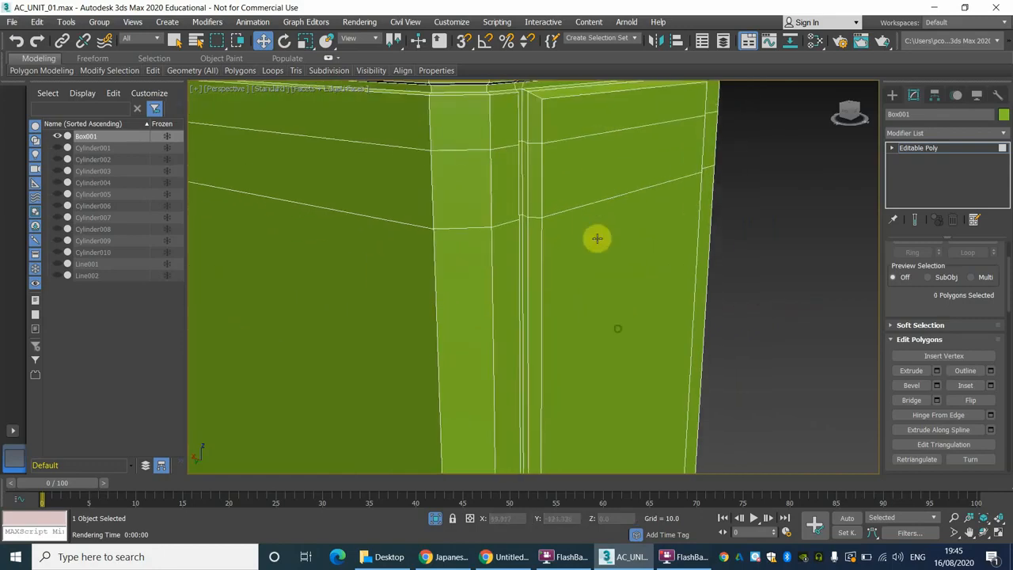
pyautogui.scroll(-4, 574, 317)
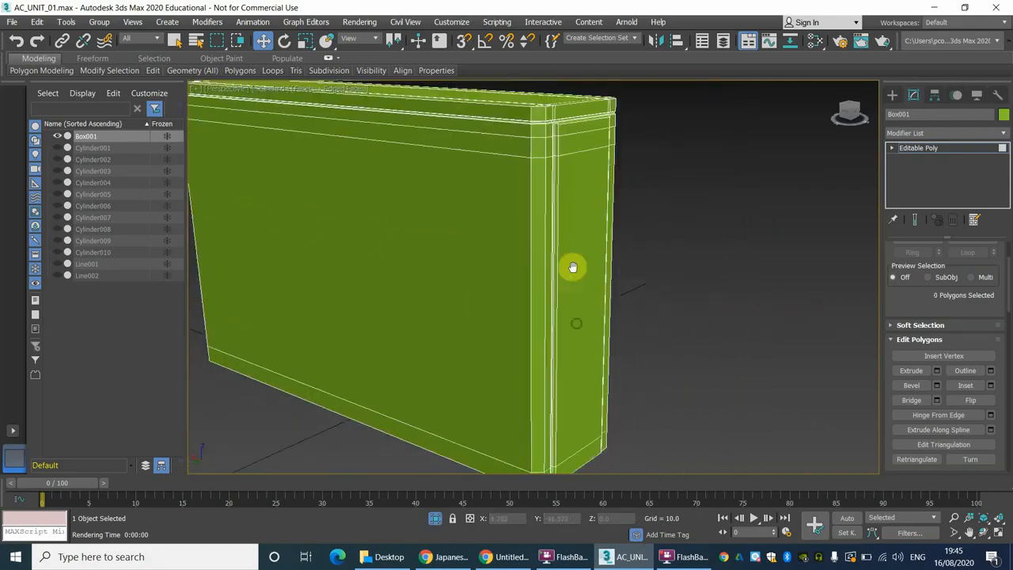
pyautogui.keyDown('alt'); pyautogui.moveTo(572, 267); pyautogui.dragTo(558, 317, button='middle'); pyautogui.keyUp('alt')
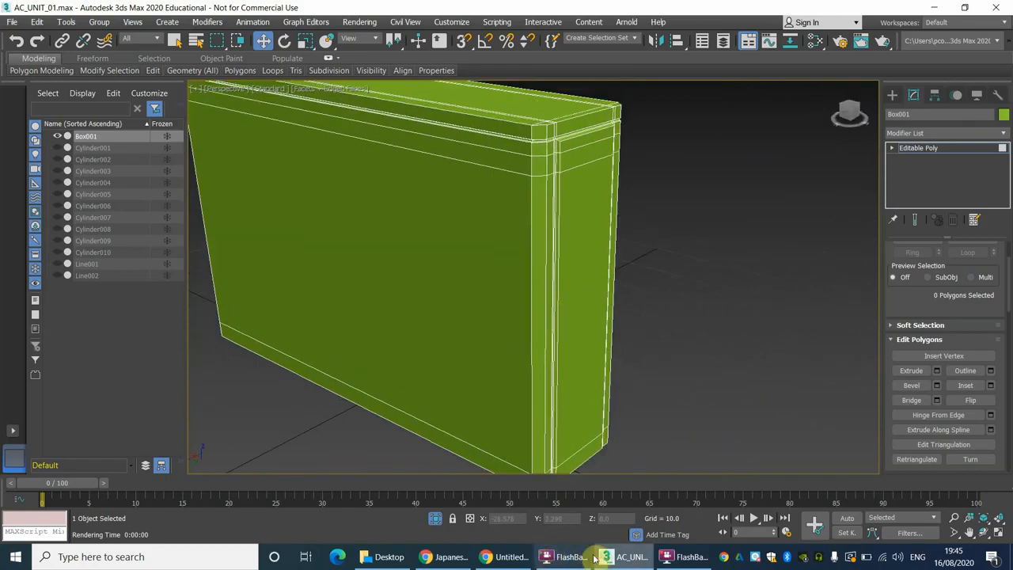
pyautogui.click(506, 557)
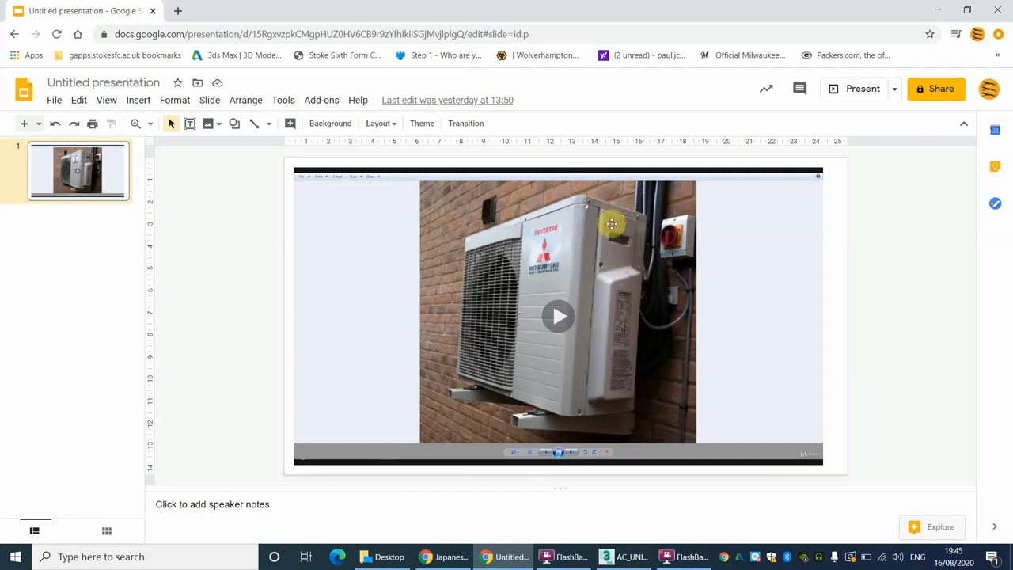
pyautogui.click(631, 558)
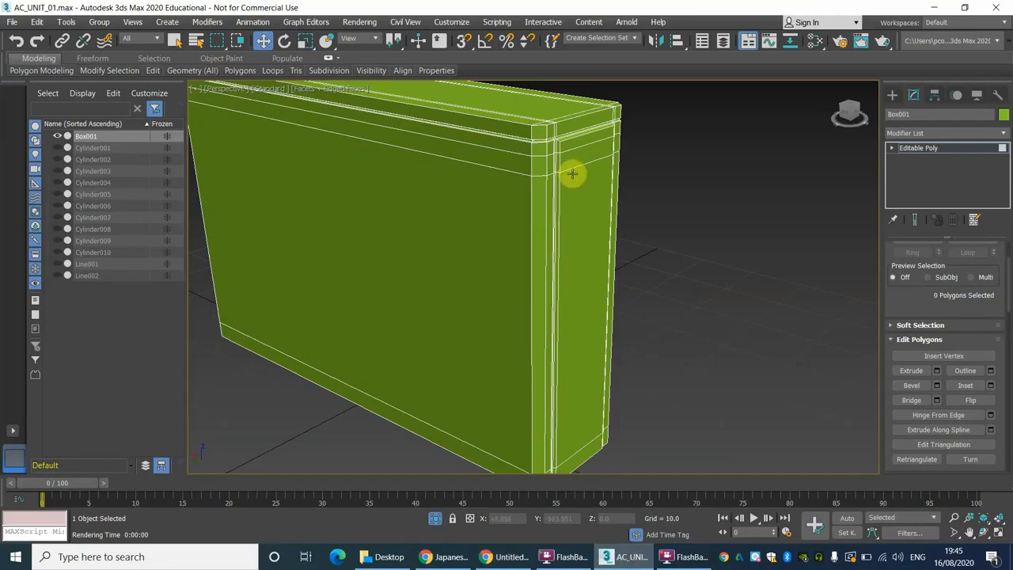
pyautogui.keyDown('alt'); pyautogui.moveTo(569, 173); pyautogui.dragTo(557, 167, button='middle'); pyautogui.keyUp('alt')
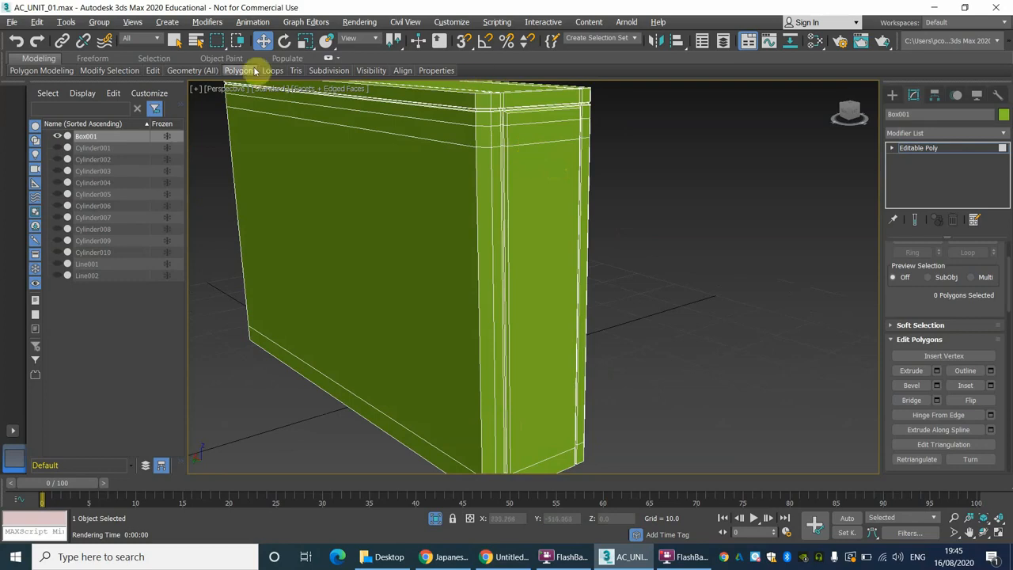
pyautogui.moveTo(247, 70)
# Switch the box to edge sub-object editing with its narrow end face in view.
pyautogui.keyDown('alt'); pyautogui.moveTo(430, 154); pyautogui.dragTo(471, 198, button='middle'); pyautogui.keyUp('alt')
pyautogui.scroll(2, 903, 304)
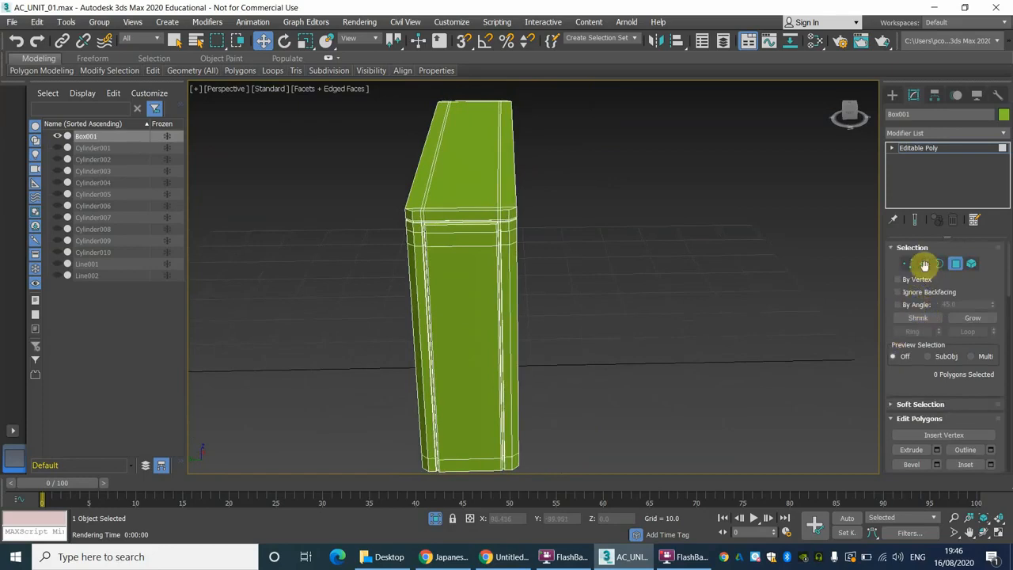
pyautogui.click(924, 263)
pyautogui.keyDown('alt'); pyautogui.moveTo(420, 169); pyautogui.dragTo(451, 105, button='middle'); pyautogui.keyUp('alt')
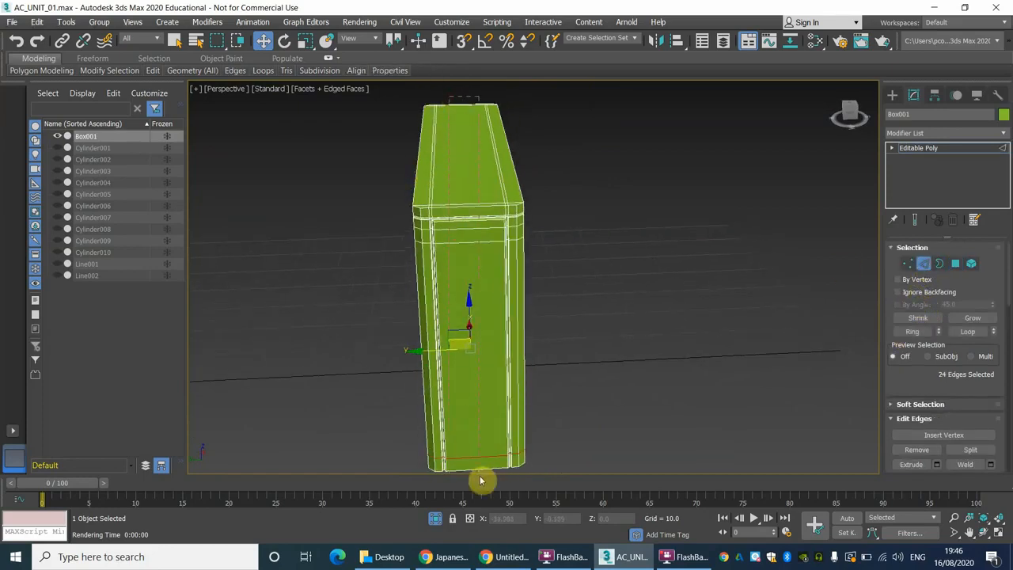
pyautogui.moveTo(489, 477); pyautogui.dragTo(488, 476)
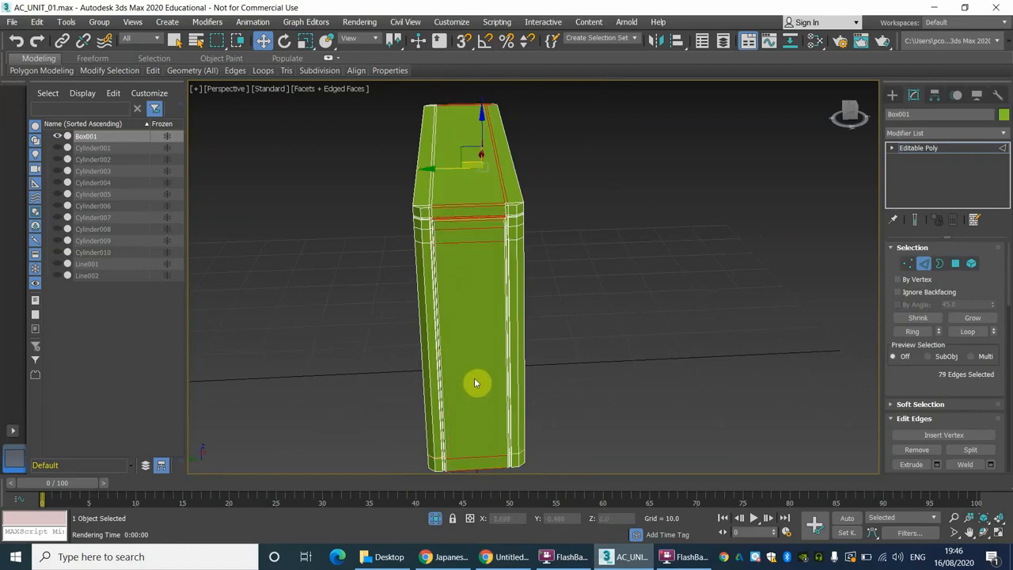
pyautogui.keyDown('alt'); pyautogui.moveTo(468, 345); pyautogui.dragTo(493, 346, button='middle'); pyautogui.keyUp('alt')
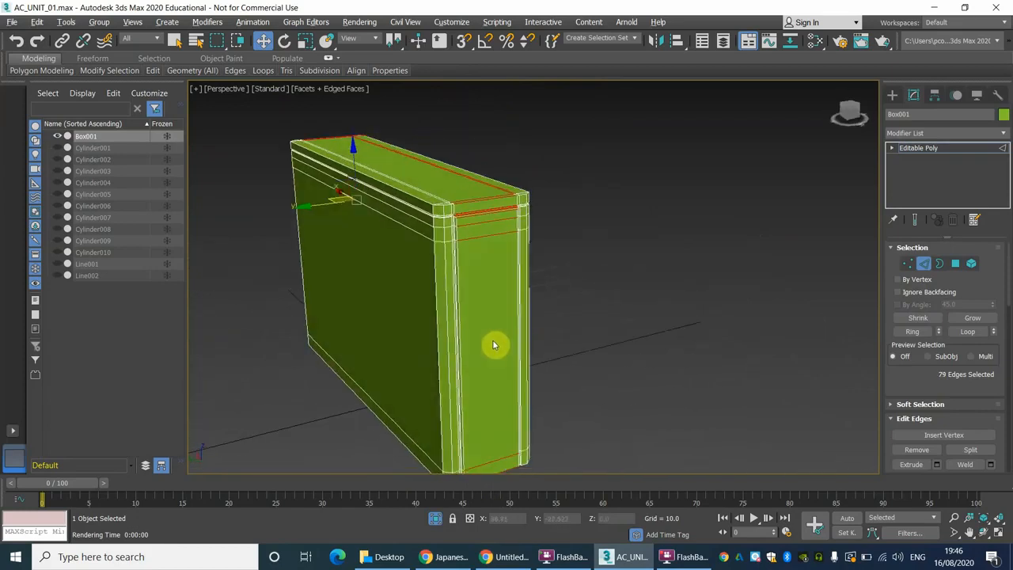
pyautogui.scroll(2, 487, 251)
pyautogui.scroll(2, 487, 251)
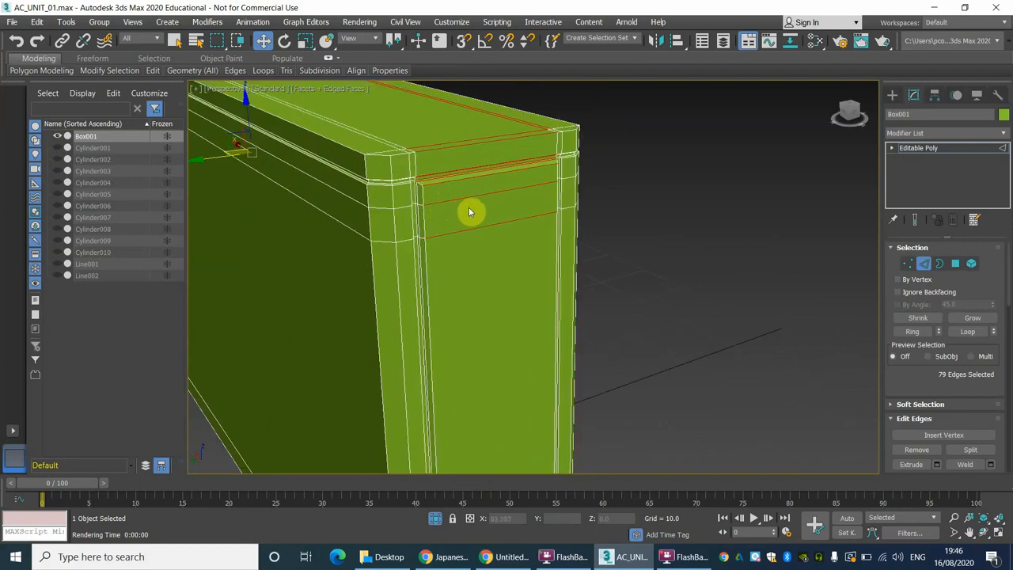
pyautogui.scroll(-5, 469, 213)
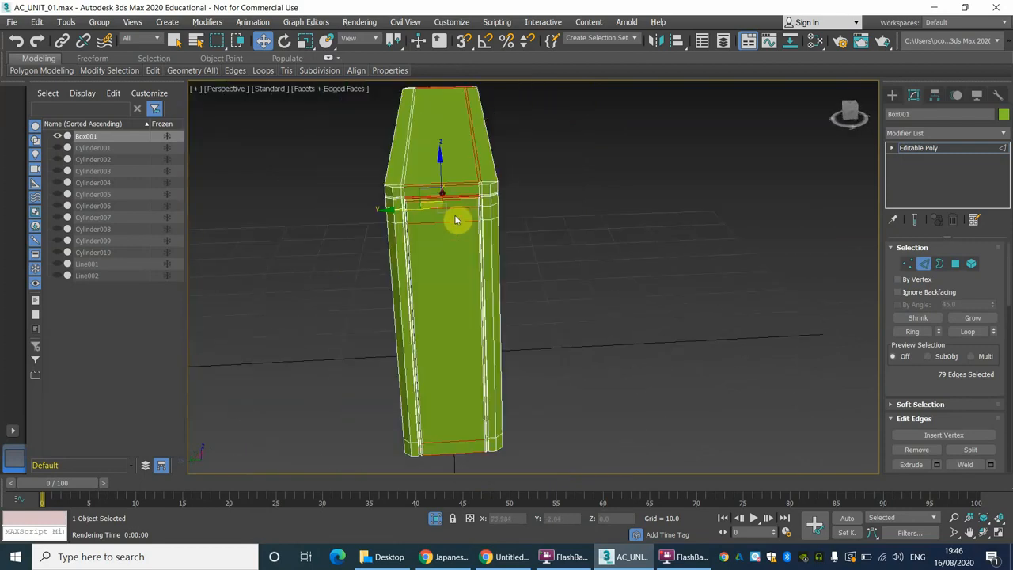
pyautogui.click(552, 242)
# Select all the crosswise edges between the vertical seams around the box, crossing the end faces, top and base.
pyautogui.moveTo(504, 216)
pyautogui.keyDown('alt'); pyautogui.mouseDown(button='middle')
pyautogui.moveTo(521, 214)
pyautogui.moveTo(509, 216)
pyautogui.moveTo(511, 226)
pyautogui.moveTo(507, 208)
pyautogui.mouseUp(button='middle'); pyautogui.keyUp('alt')
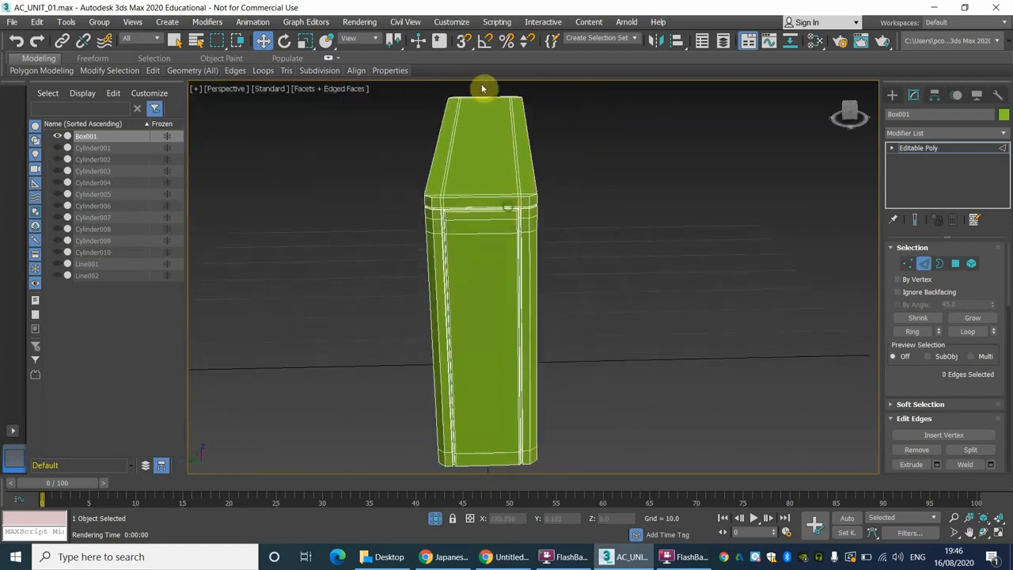
pyautogui.doubleClick(492, 475)
pyautogui.keyDown('alt'); pyautogui.moveTo(482, 253); pyautogui.dragTo(515, 309, button='middle'); pyautogui.keyUp('alt')
pyautogui.scroll(3, 518, 190)
# Connect the selected edges with 2 segments, a pinch of 63 and a slide of 0.
pyautogui.scroll(-1, 966, 430)
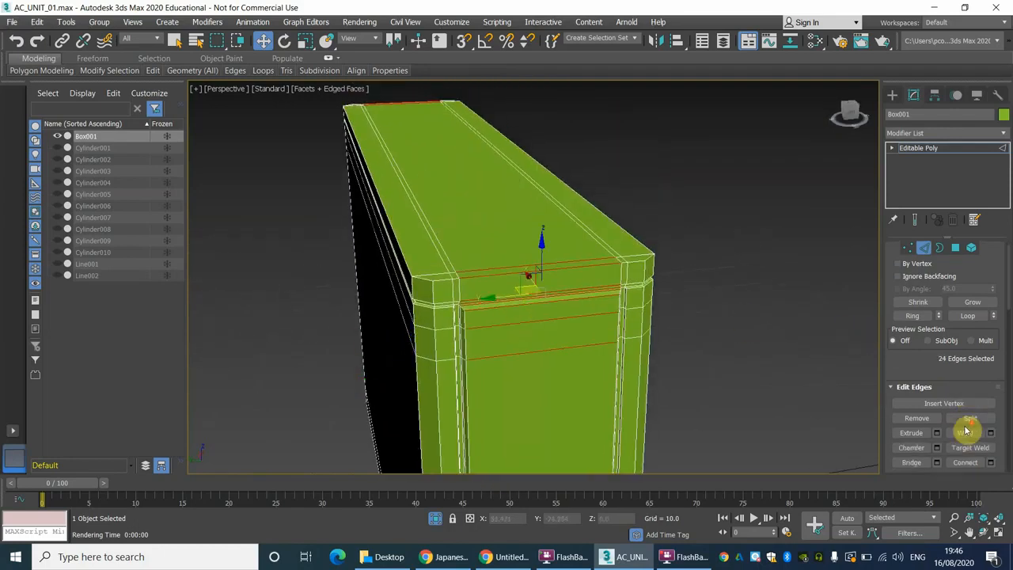
pyautogui.scroll(-2, 966, 430)
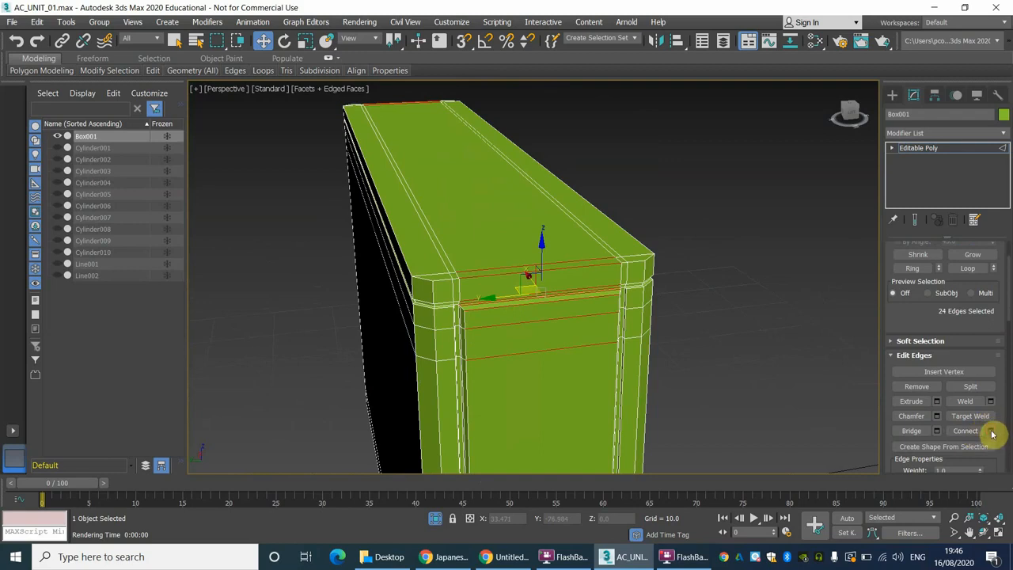
pyautogui.click(991, 432)
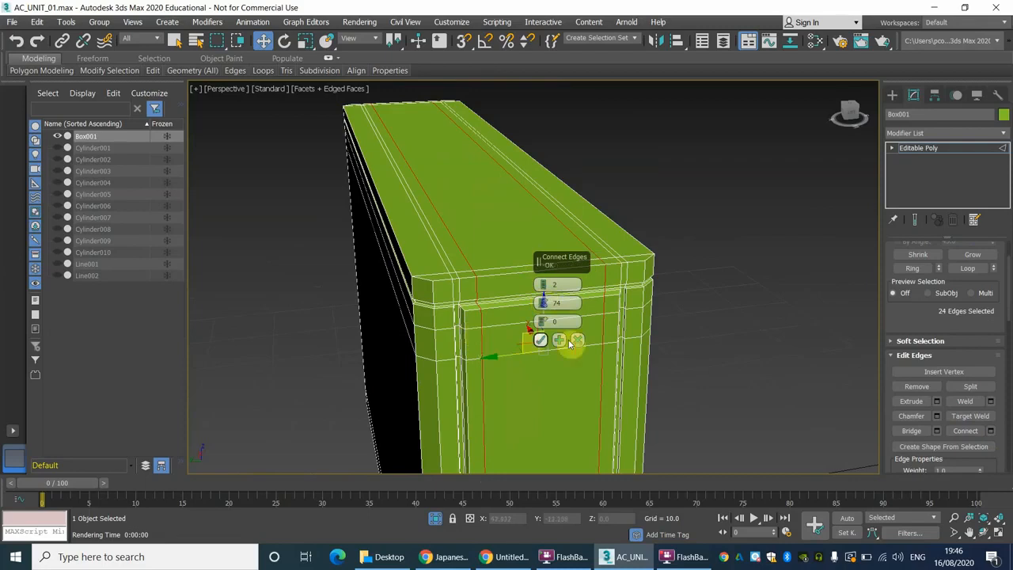
pyautogui.moveTo(543, 301); pyautogui.dragTo(528, 329)
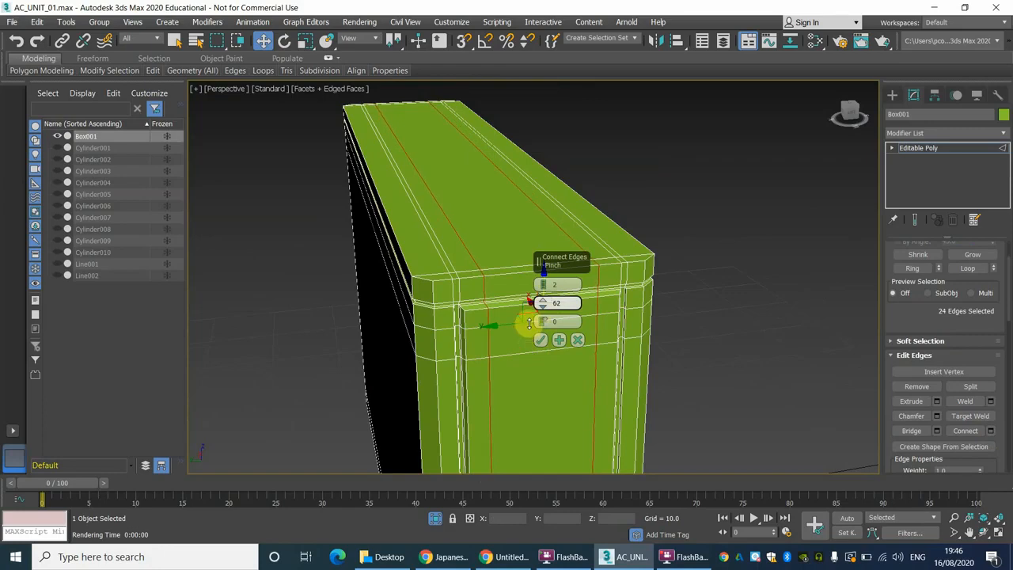
pyautogui.moveTo(528, 324); pyautogui.dragTo(524, 319)
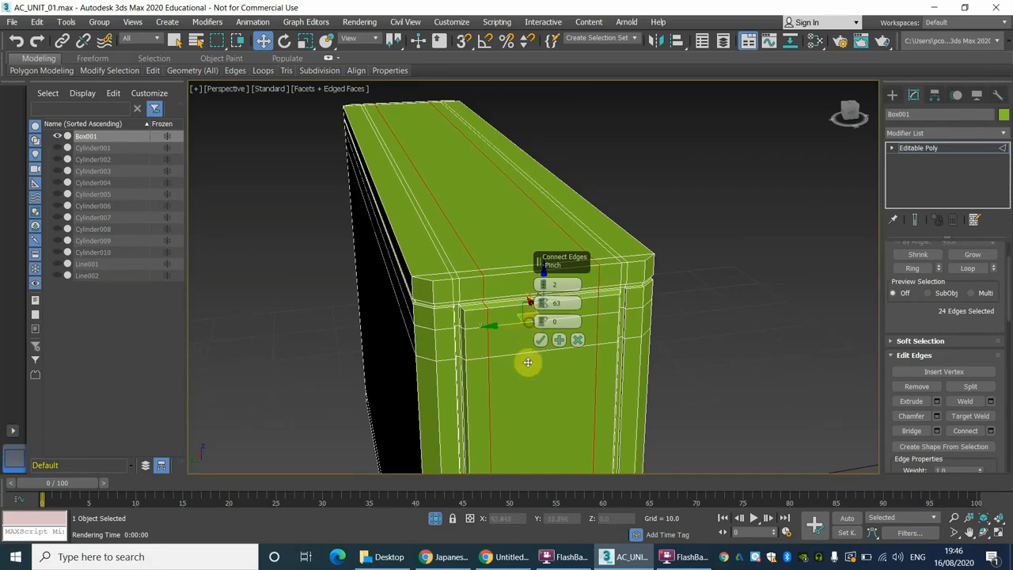
pyautogui.click(541, 342)
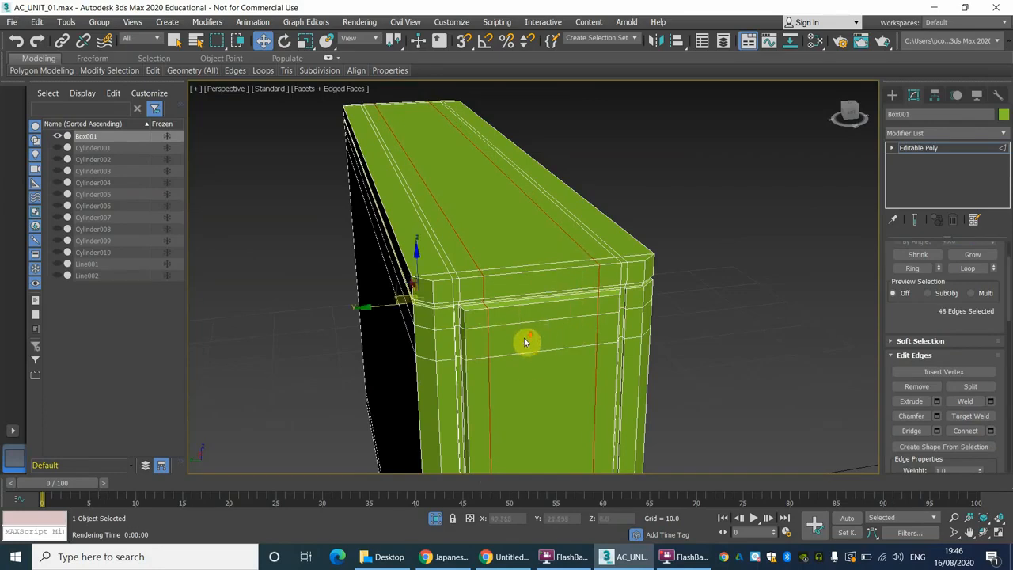
# Insert a horizontal edge loop around the whole casing with SwiftLoop, a little below the two existing upper loops.
pyautogui.scroll(-2, 524, 340)
pyautogui.keyDown('alt'); pyautogui.moveTo(525, 339); pyautogui.dragTo(529, 315, button='middle'); pyautogui.keyUp('alt')
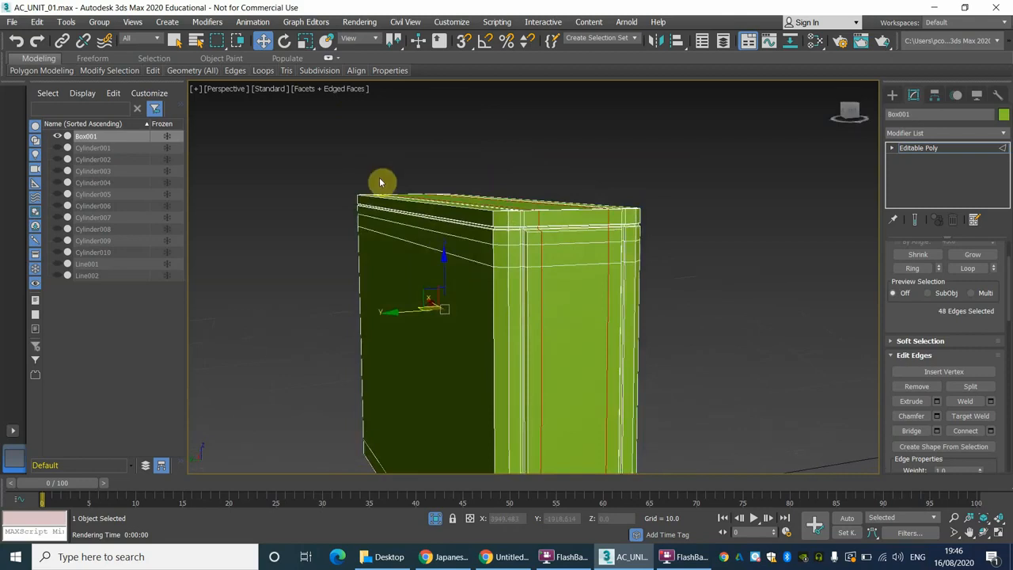
pyautogui.moveTo(236, 73)
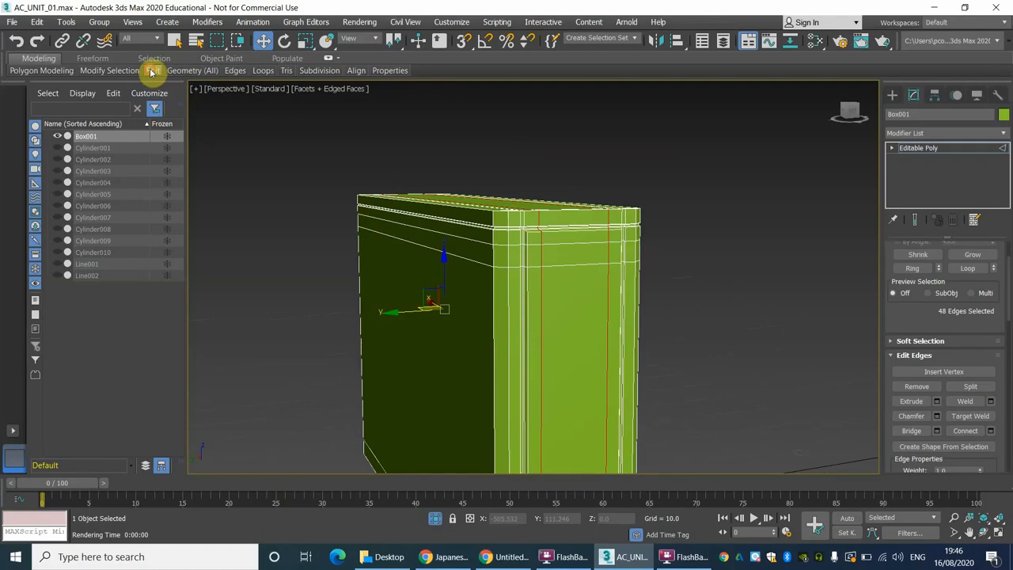
pyautogui.moveTo(149, 73)
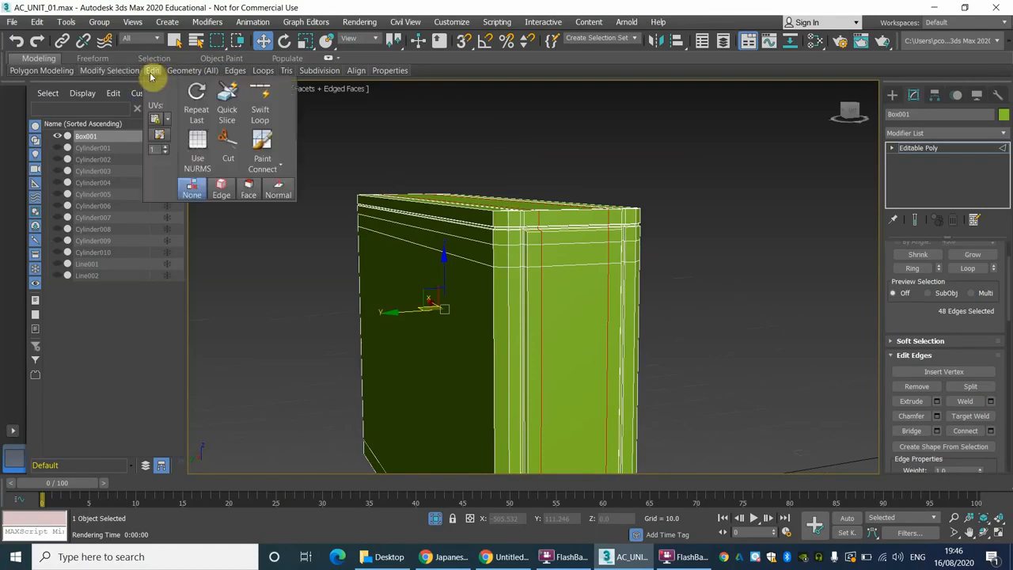
pyautogui.click(263, 107)
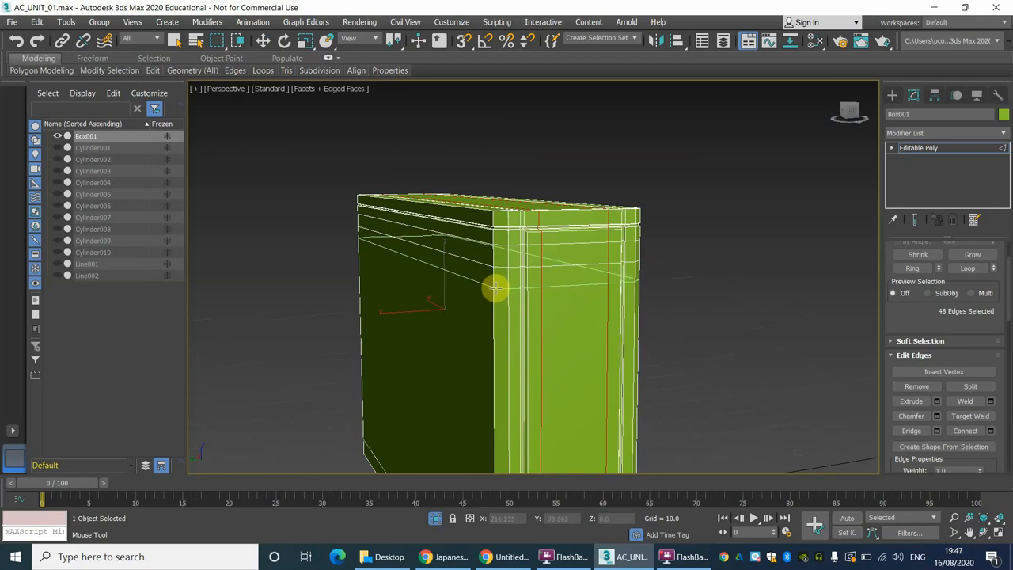
pyautogui.click(497, 286)
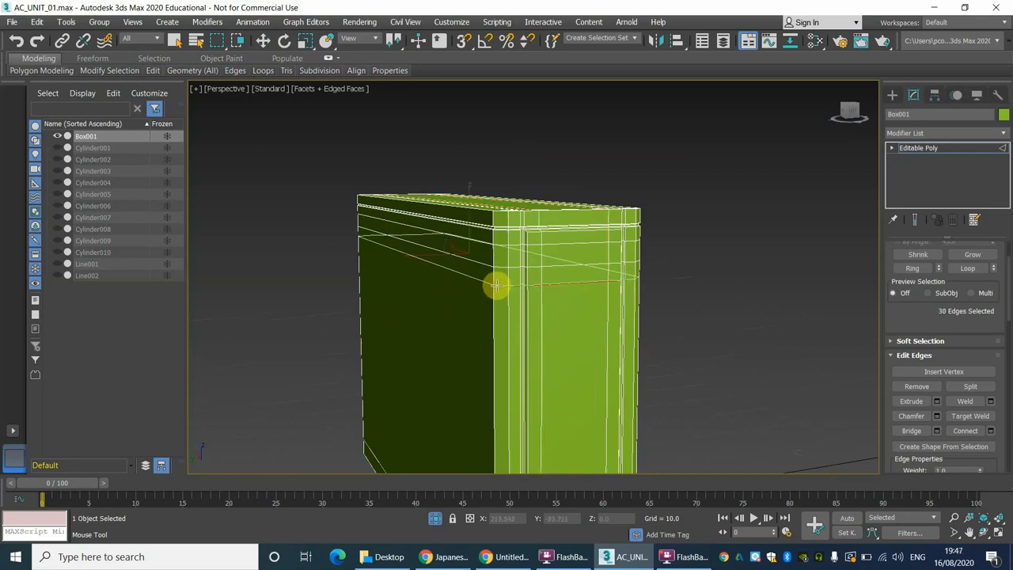
pyautogui.rightClick(513, 293)
# Remove the middle of the three horizontal edge loops below the top groove around the casing.
pyautogui.scroll(3, 575, 302)
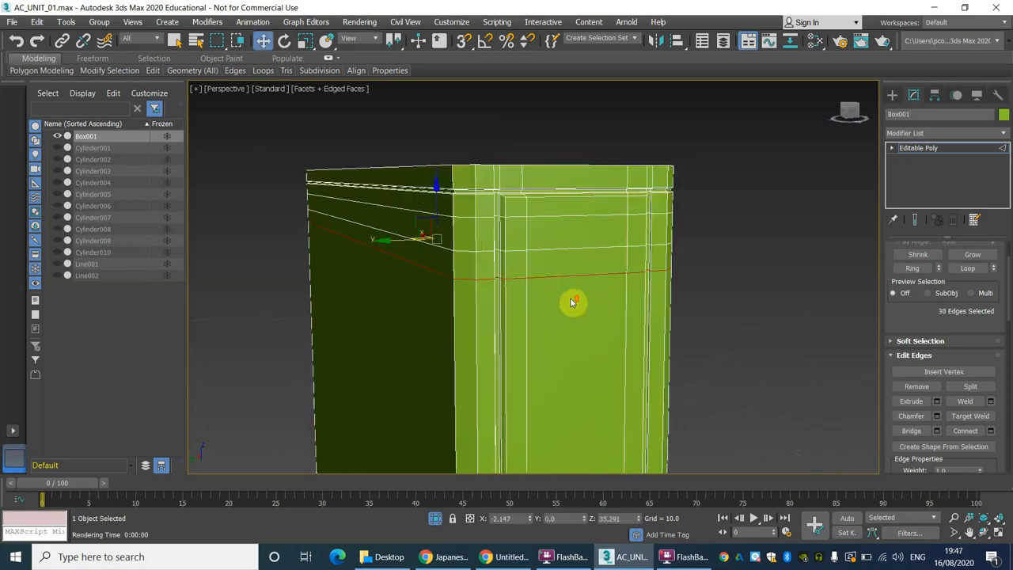
pyautogui.click(558, 250)
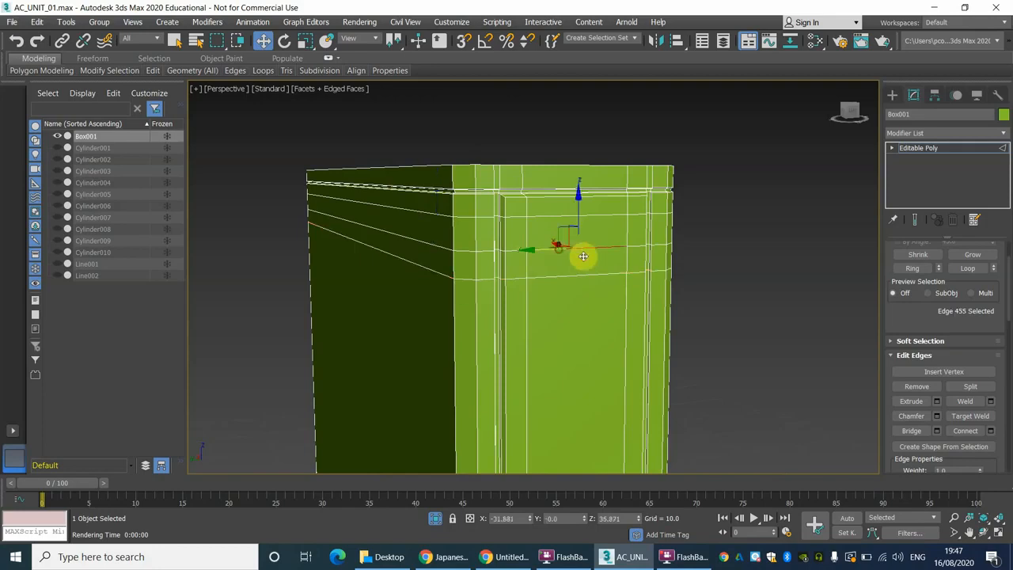
pyautogui.doubleClick(434, 246)
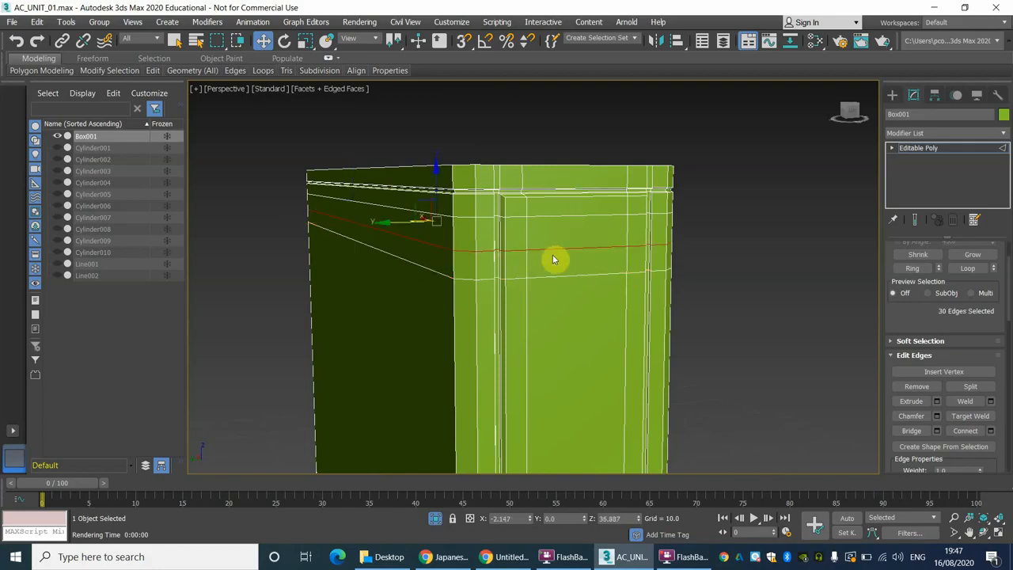
pyautogui.click(916, 387)
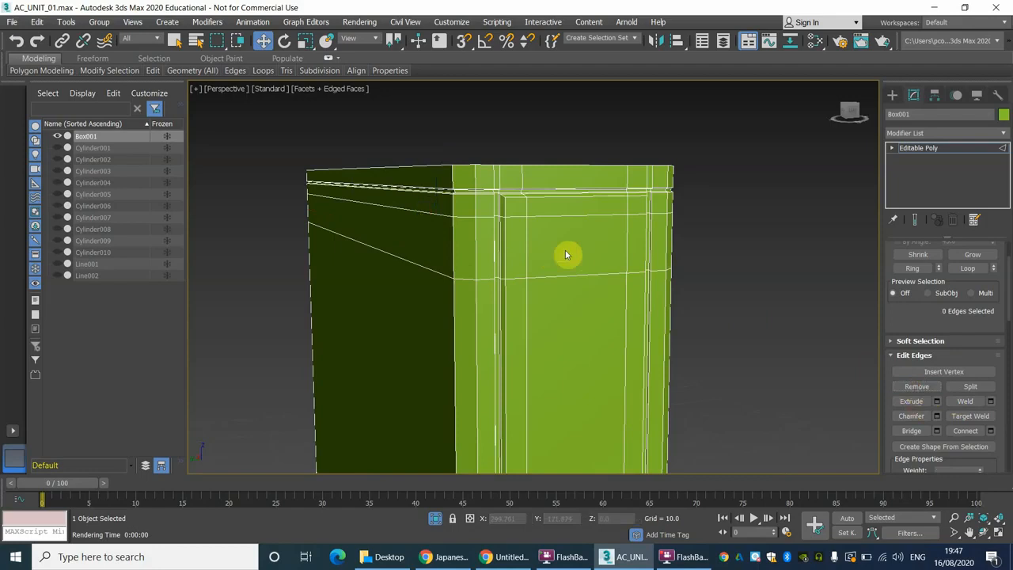
# Select the central polygon between the two horizontal loops on the upper end panel and extrude it inward by -0.26.
pyautogui.scroll(-1, 562, 270)
pyautogui.scroll(2, 571, 262)
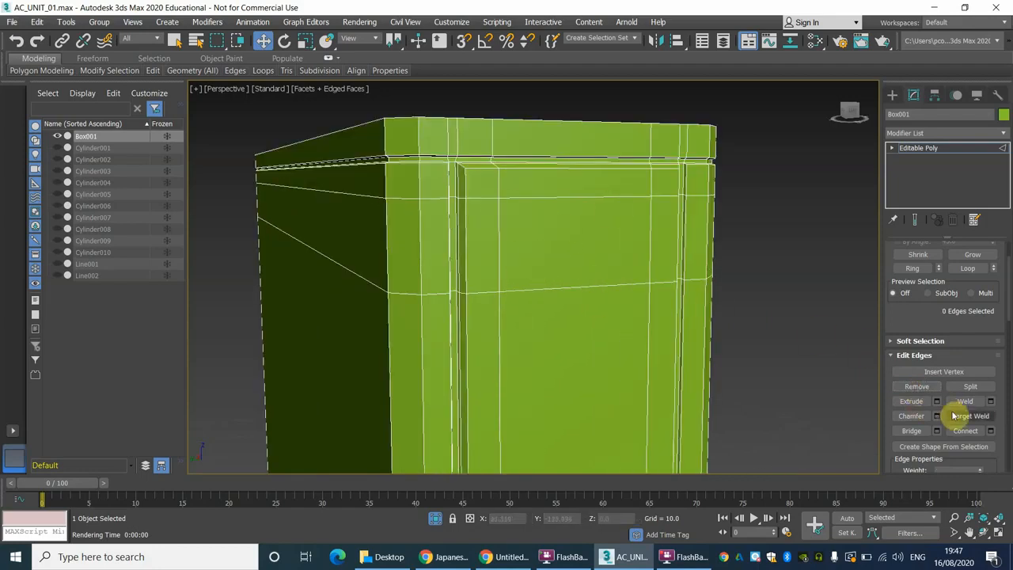
pyautogui.scroll(2, 987, 254)
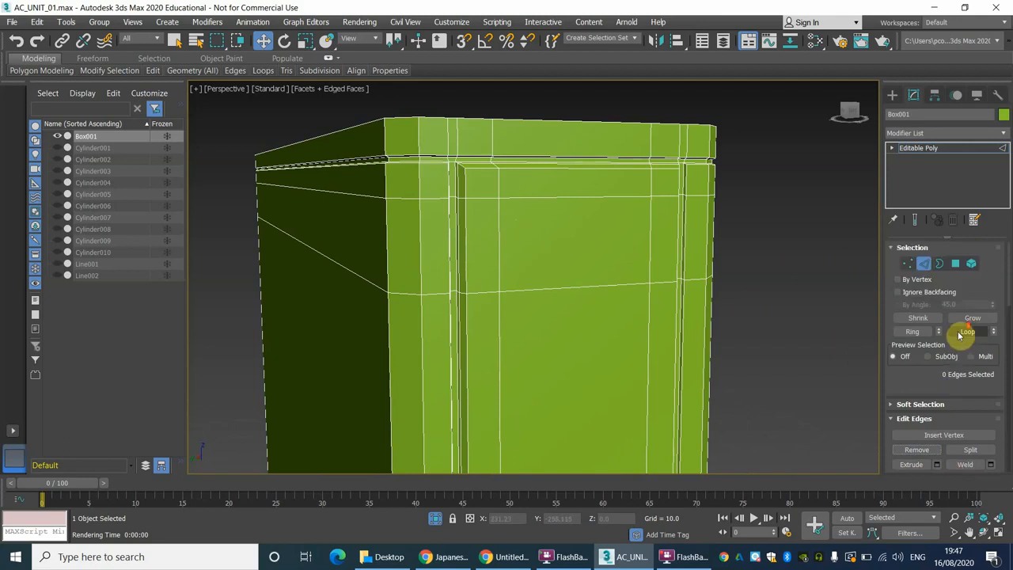
pyautogui.click(956, 265)
pyautogui.click(554, 238)
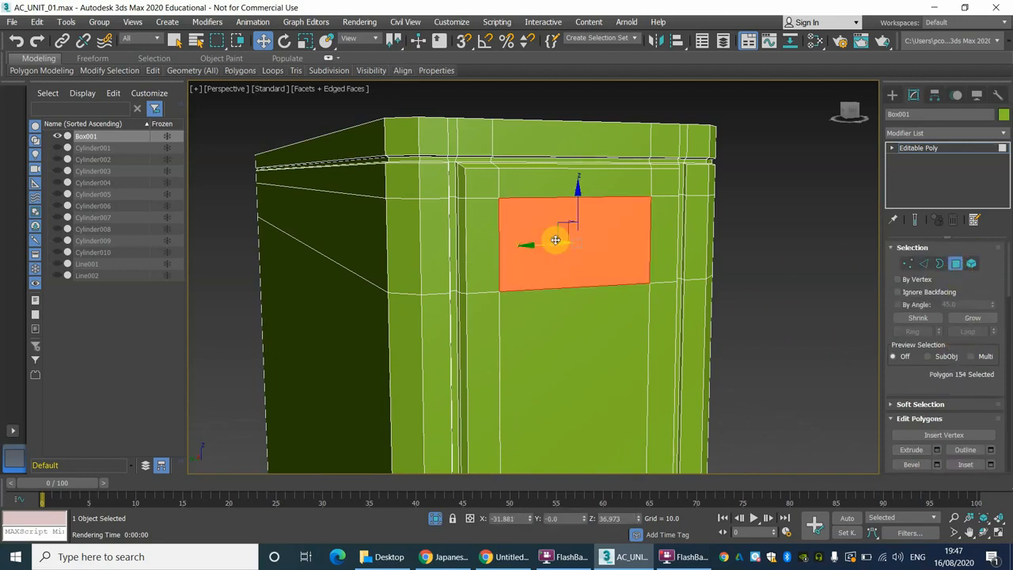
pyautogui.keyDown('alt'); pyautogui.moveTo(572, 262); pyautogui.dragTo(599, 276, button='middle'); pyautogui.keyUp('alt')
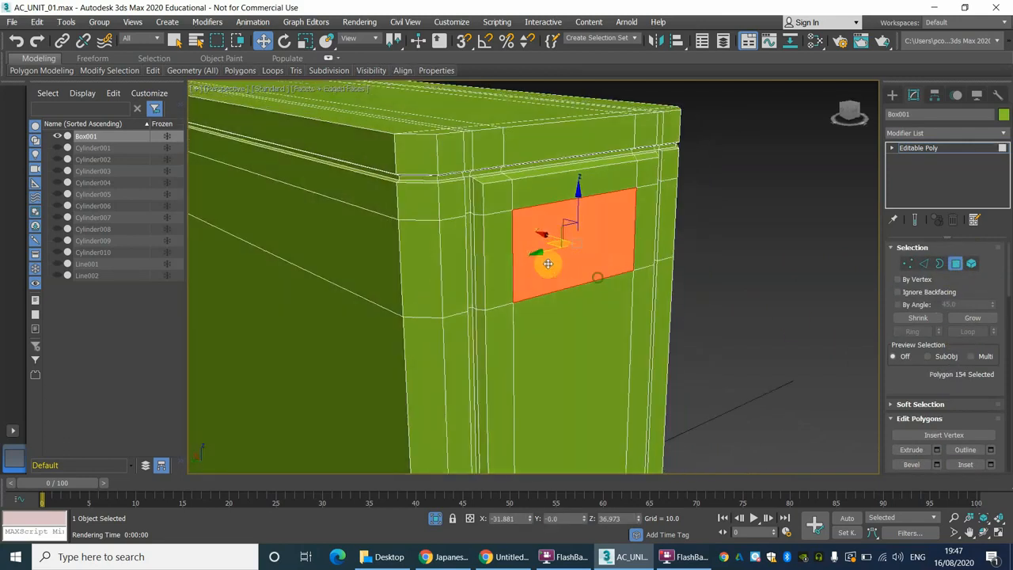
pyautogui.scroll(4, 539, 258)
pyautogui.moveTo(531, 228); pyautogui.dragTo(534, 256, button='middle')
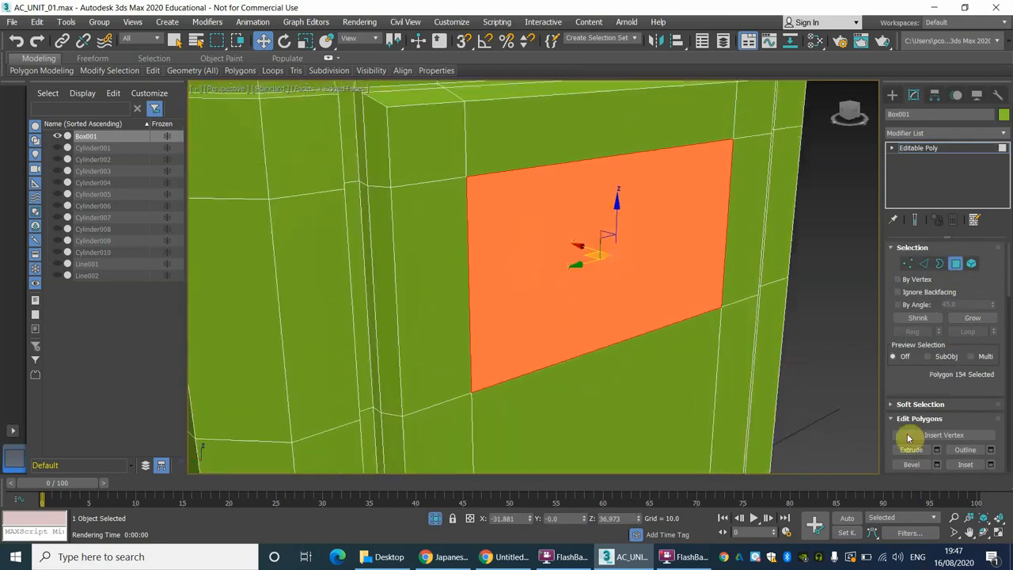
pyautogui.click(940, 455)
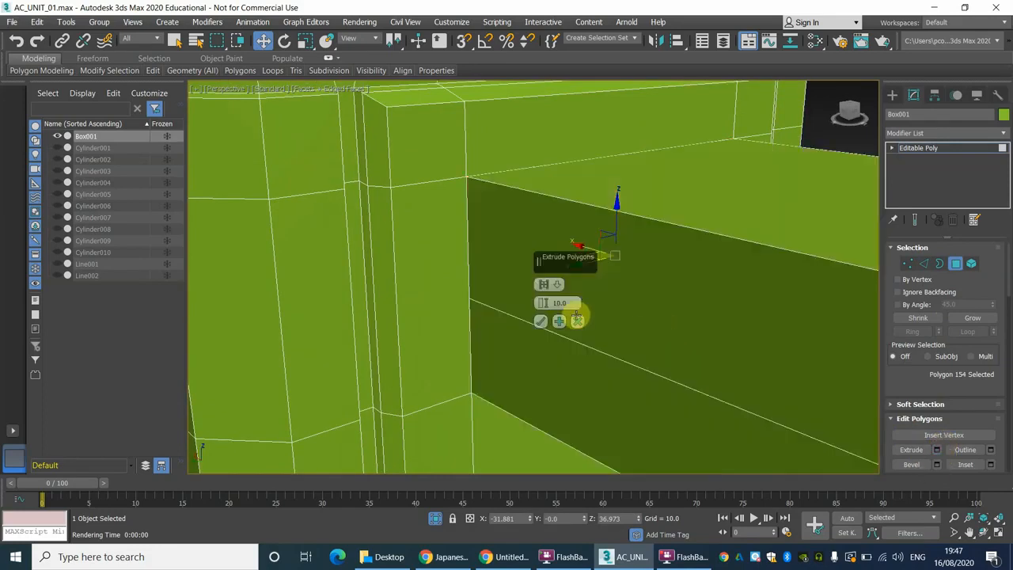
pyautogui.moveTo(545, 309); pyautogui.dragTo(502, 349)
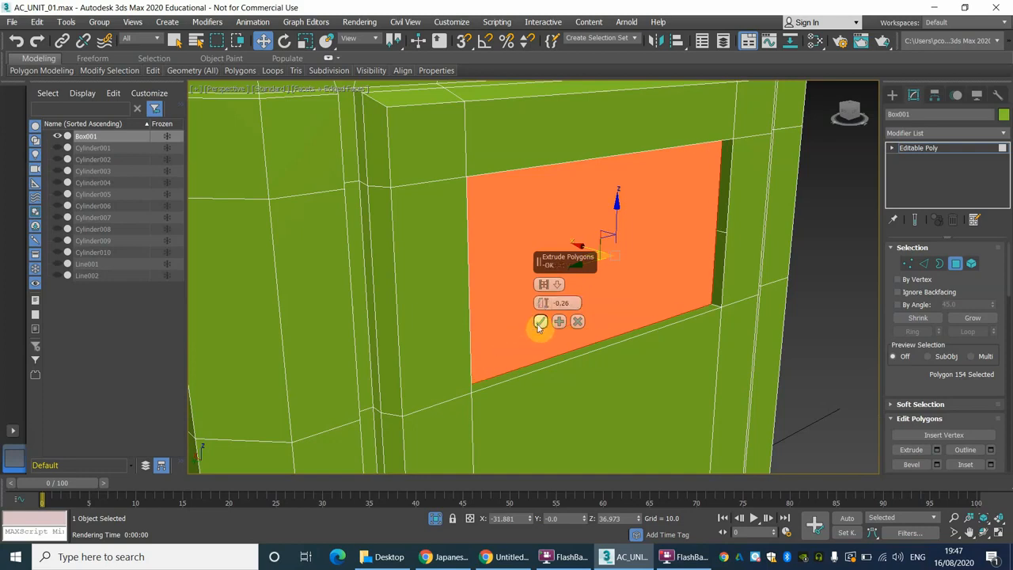
pyautogui.click(540, 323)
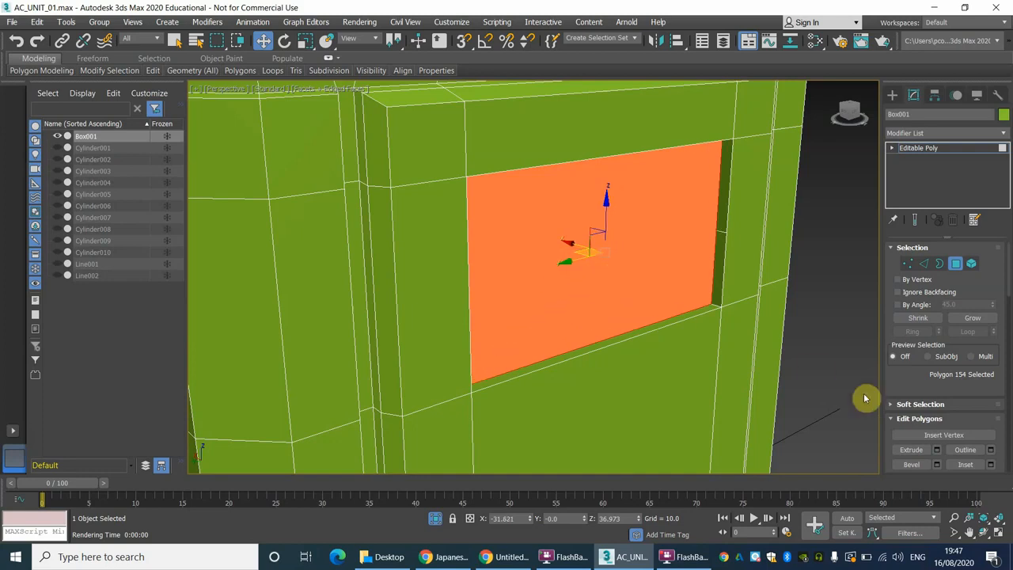
# Extrude the recessed end-panel polygon a second time, with a height of -1.273, to deepen the handle recess.
pyautogui.click(937, 451)
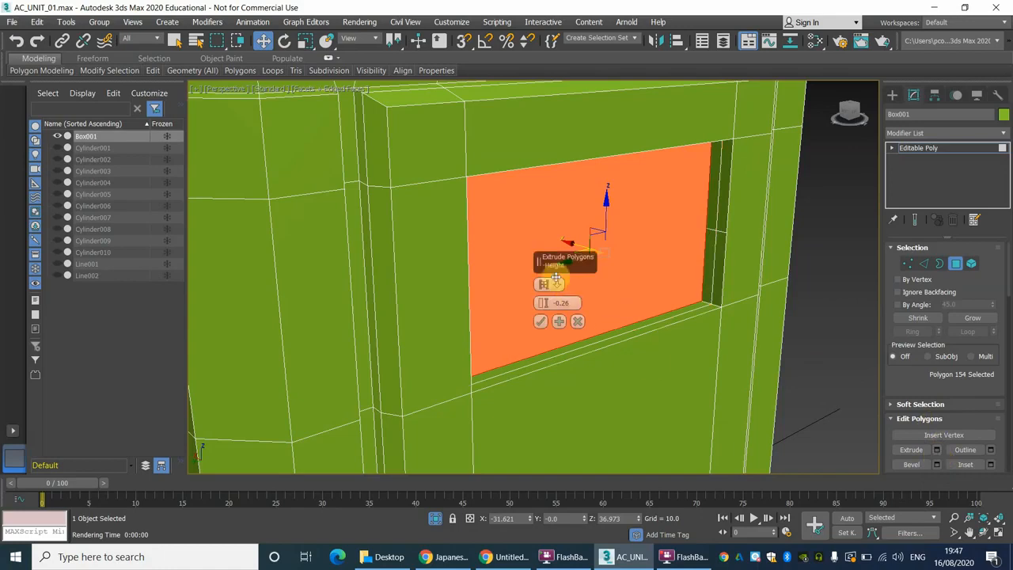
pyautogui.moveTo(542, 309); pyautogui.dragTo(540, 311)
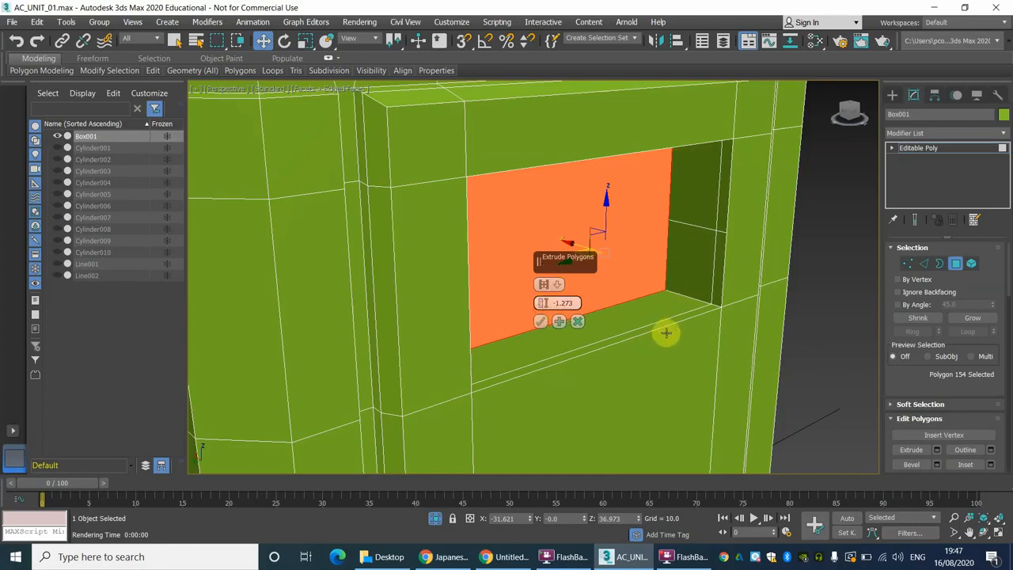
pyautogui.click(541, 322)
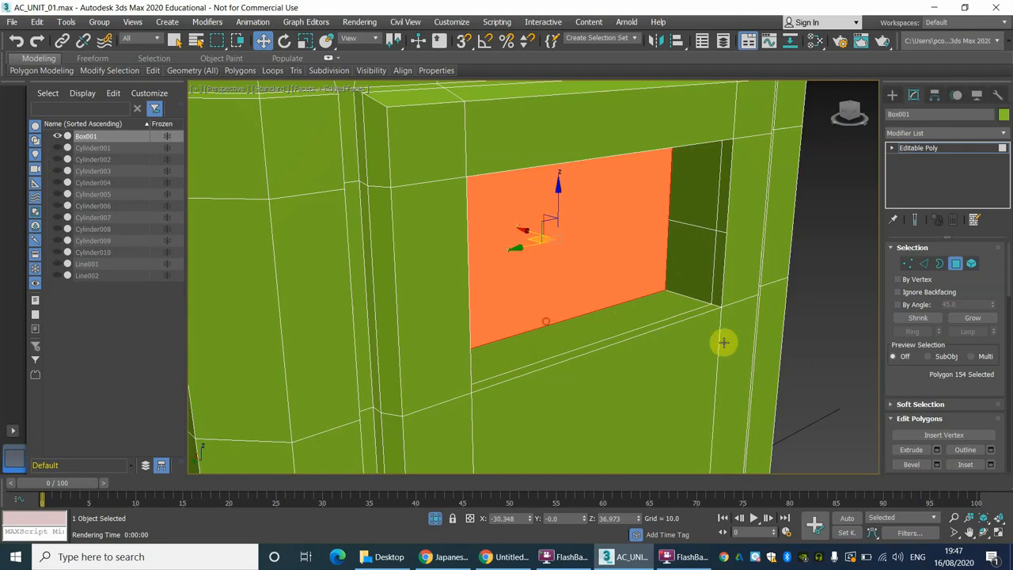
# Lower the inner bottom edge of the handle recess so its floor slopes down inward, and clear the selection.
pyautogui.click(924, 264)
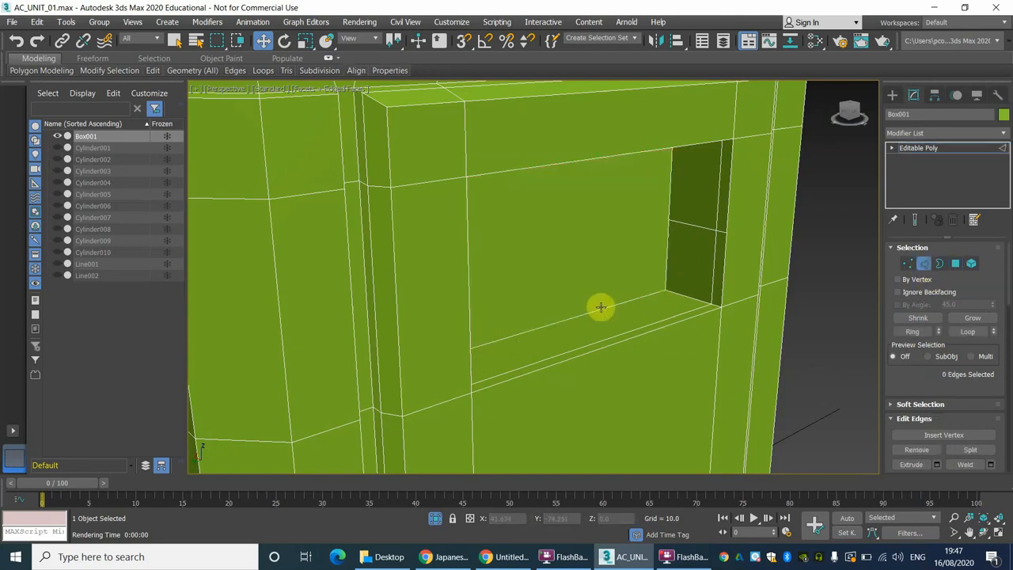
pyautogui.click(601, 308)
pyautogui.moveTo(558, 272); pyautogui.dragTo(552, 296)
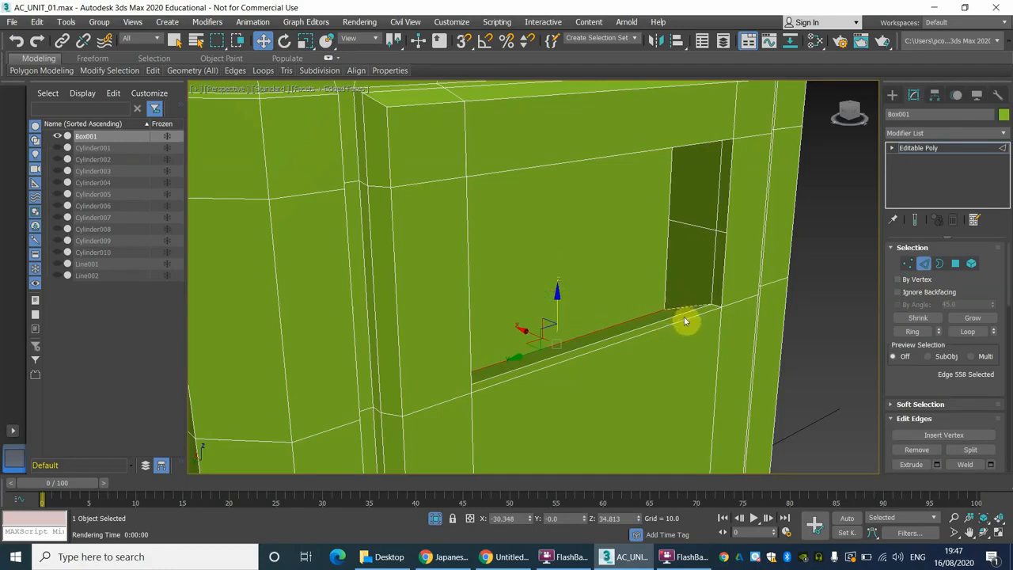
pyautogui.click(824, 299)
# Render the perspective view to check the handle recess, and close the rendered frame.
pyautogui.click(360, 21)
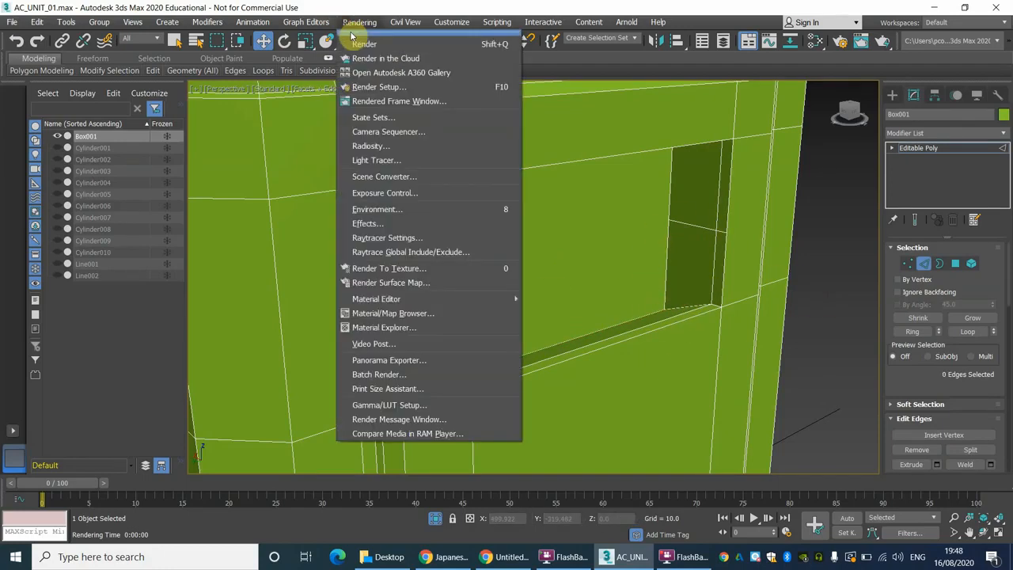
pyautogui.click(358, 36)
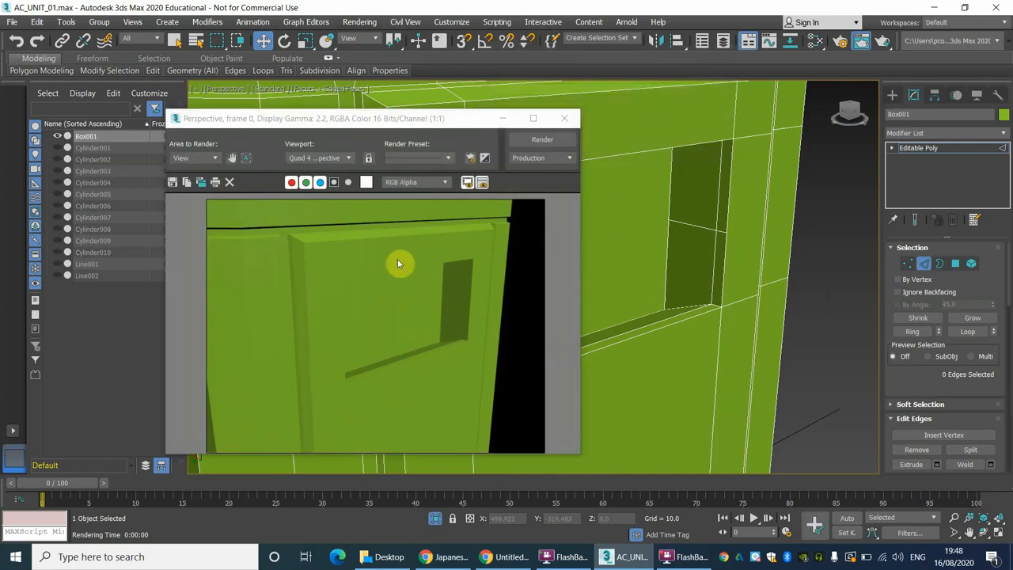
pyautogui.click(564, 119)
# Examine the whole end panel and compare it with the Google Slides reference photo, returning to 3ds Max.
pyautogui.keyDown('alt'); pyautogui.moveTo(559, 261); pyautogui.dragTo(538, 462, button='middle'); pyautogui.keyUp('alt')
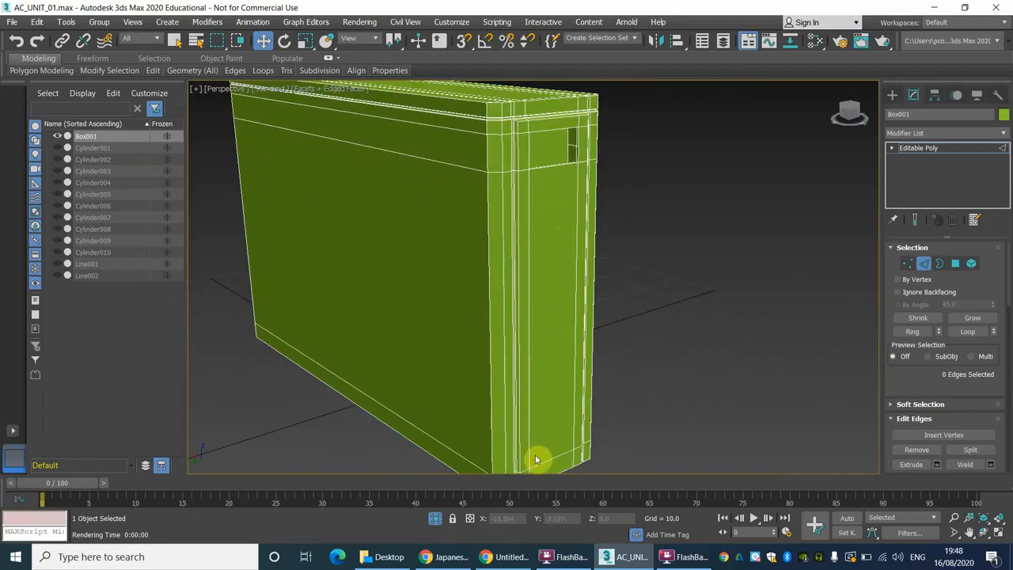
pyautogui.click(509, 558)
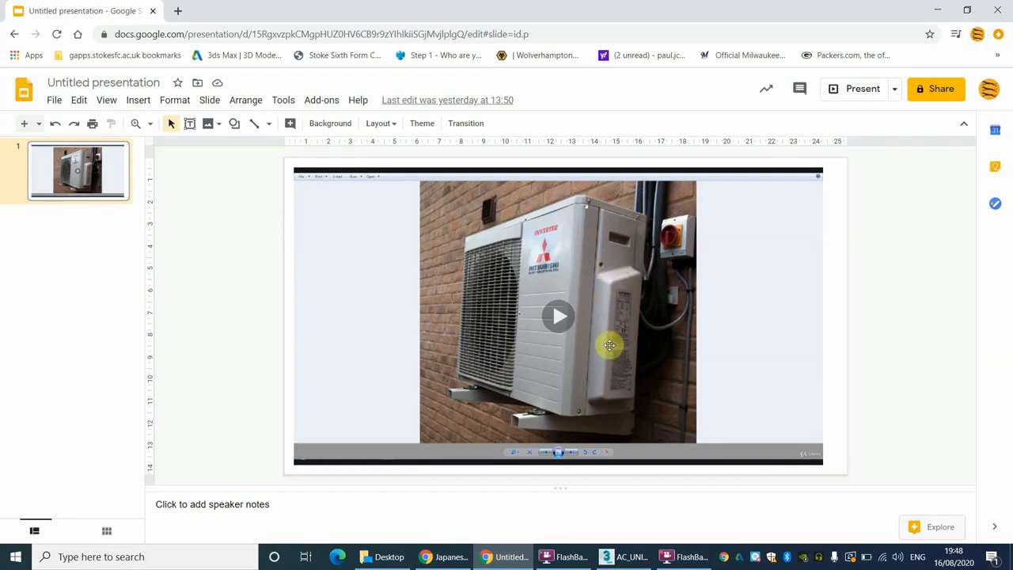
pyautogui.click(631, 556)
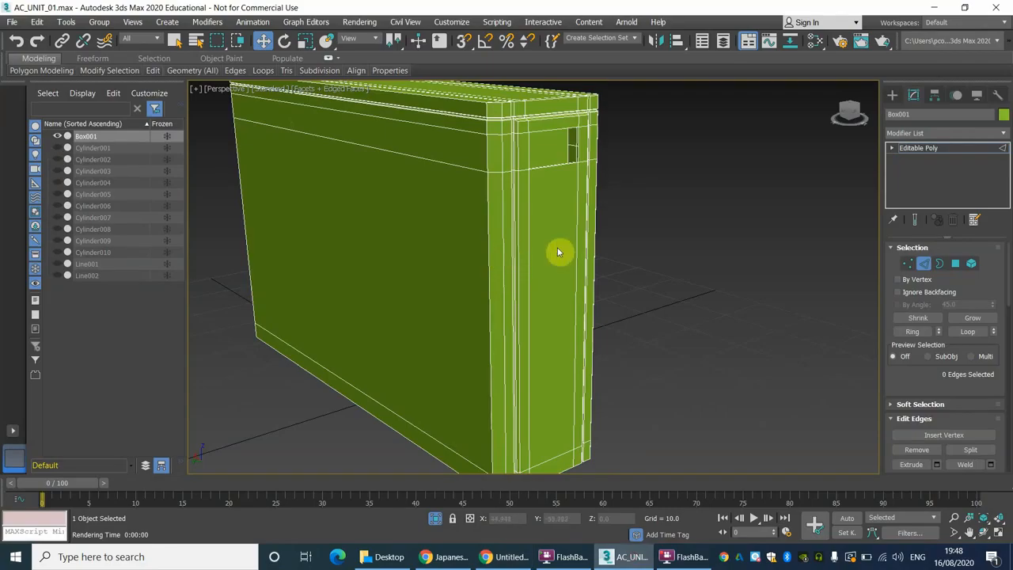
# Insert a horizontal edge loop around the casing with SwiftLoop, a short distance below the handle recess.
pyautogui.scroll(8, 557, 252)
pyautogui.moveTo(546, 219); pyautogui.dragTo(607, 268, button='middle')
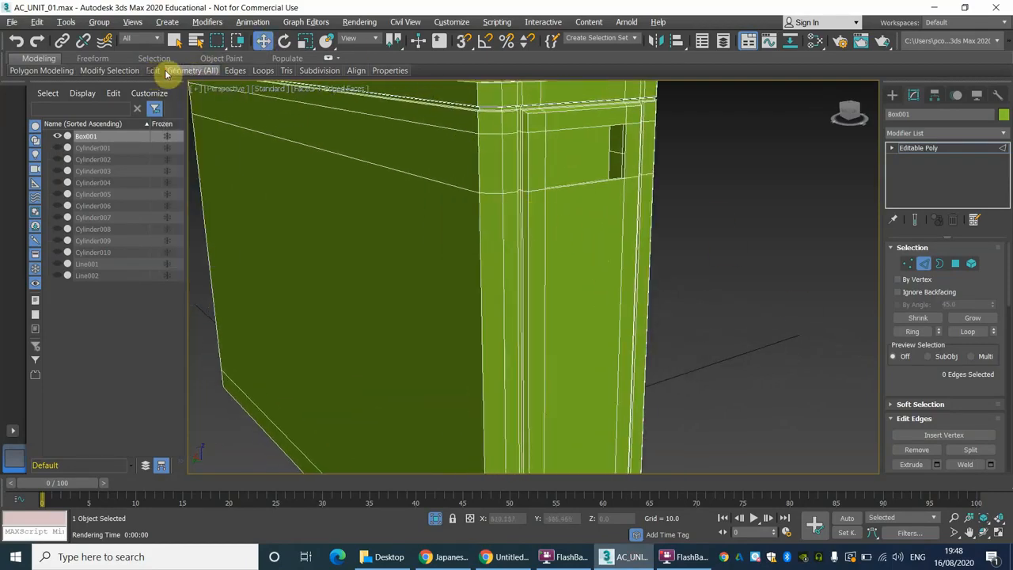
pyautogui.moveTo(157, 72)
pyautogui.click(264, 97)
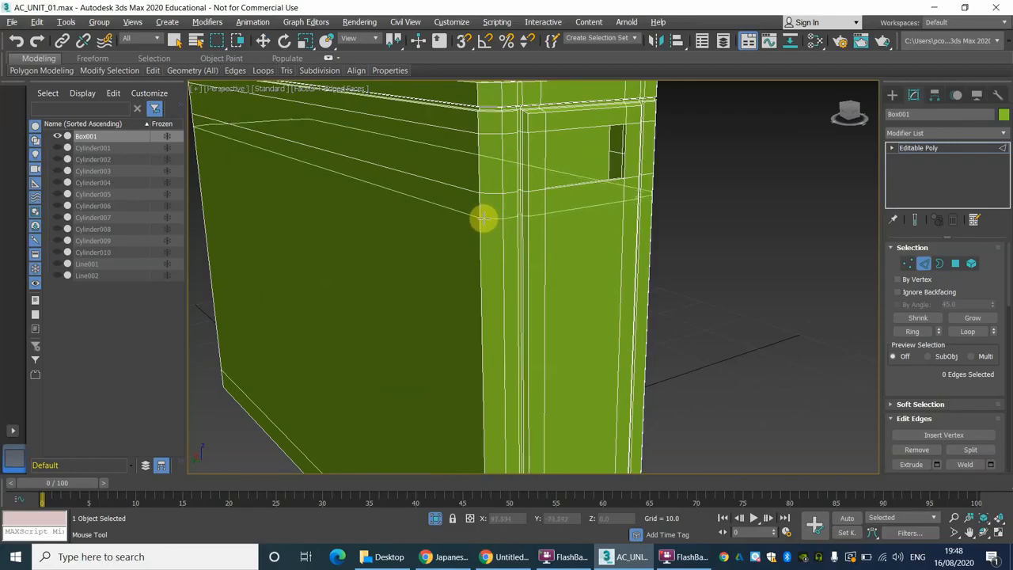
pyautogui.click(480, 225)
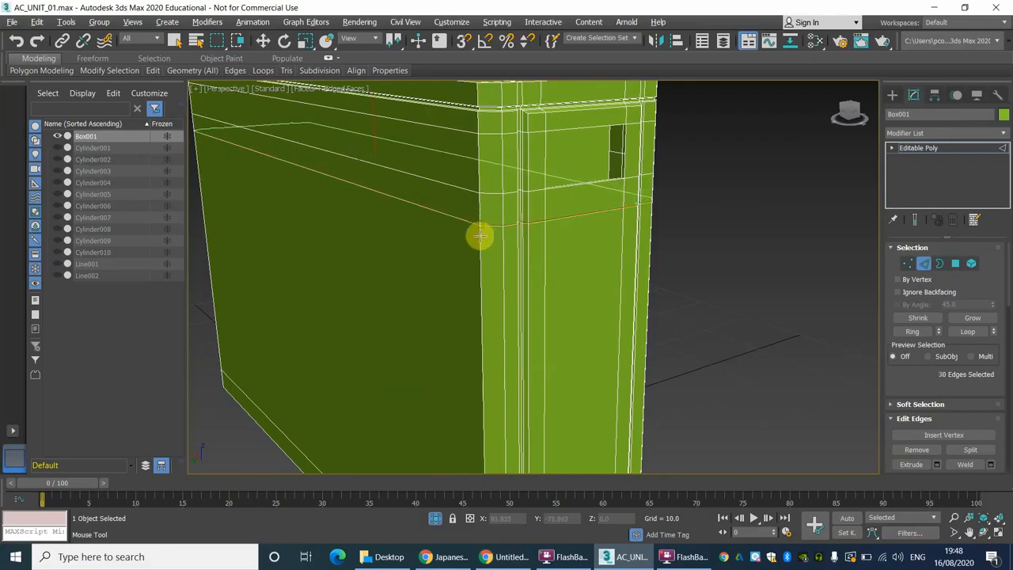
# Insert another horizontal edge loop slightly below the previous one and leave SwiftLoop for the Move tool.
pyautogui.moveTo(481, 269); pyautogui.dragTo(470, 181, button='middle')
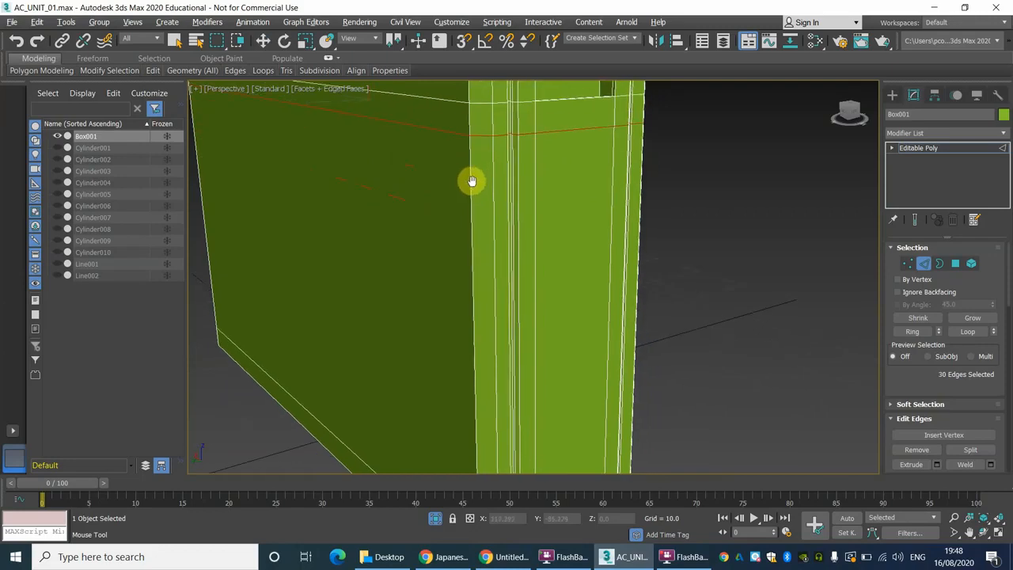
pyautogui.moveTo(482, 296); pyautogui.dragTo(476, 172, button='middle')
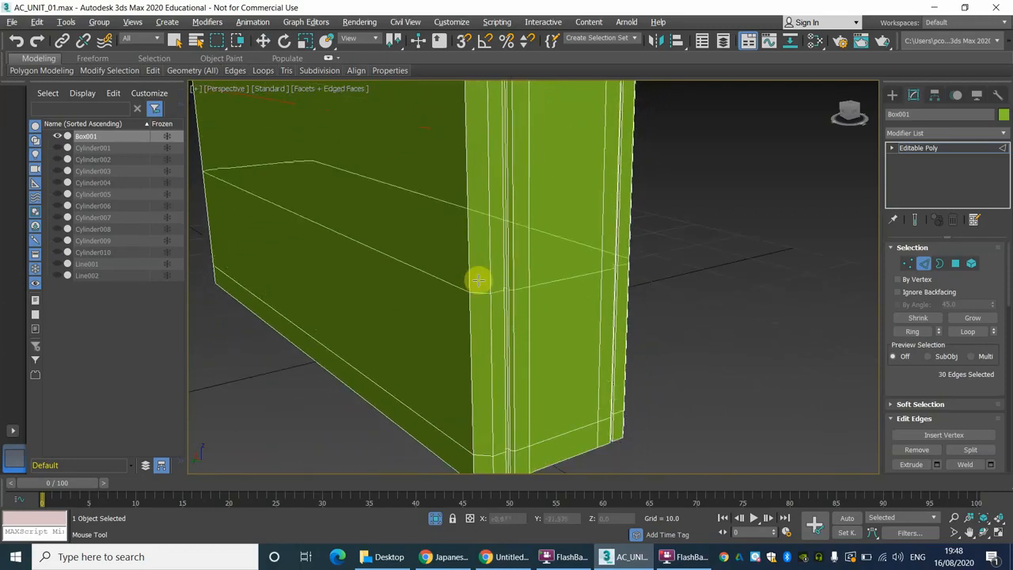
pyautogui.moveTo(466, 217)
pyautogui.keyDown('alt'); pyautogui.mouseDown(button='middle')
pyautogui.moveTo(480, 290)
pyautogui.moveTo(480, 199)
pyautogui.moveTo(499, 170)
pyautogui.mouseUp(button='middle'); pyautogui.keyUp('alt')
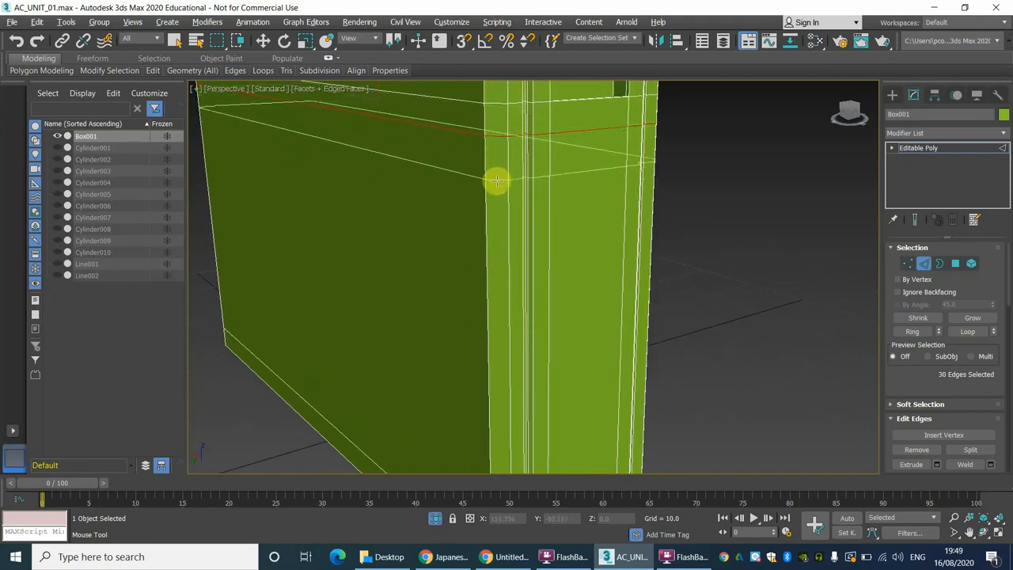
pyautogui.click(482, 199)
pyautogui.press('w')
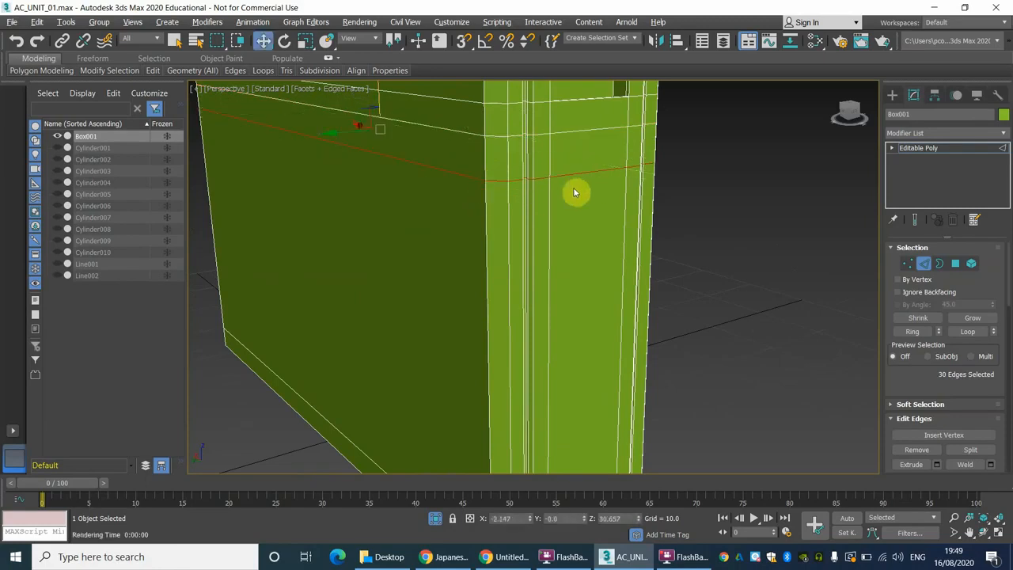
pyautogui.keyDown('alt'); pyautogui.moveTo(577, 192); pyautogui.dragTo(575, 162, button='middle'); pyautogui.keyUp('alt')
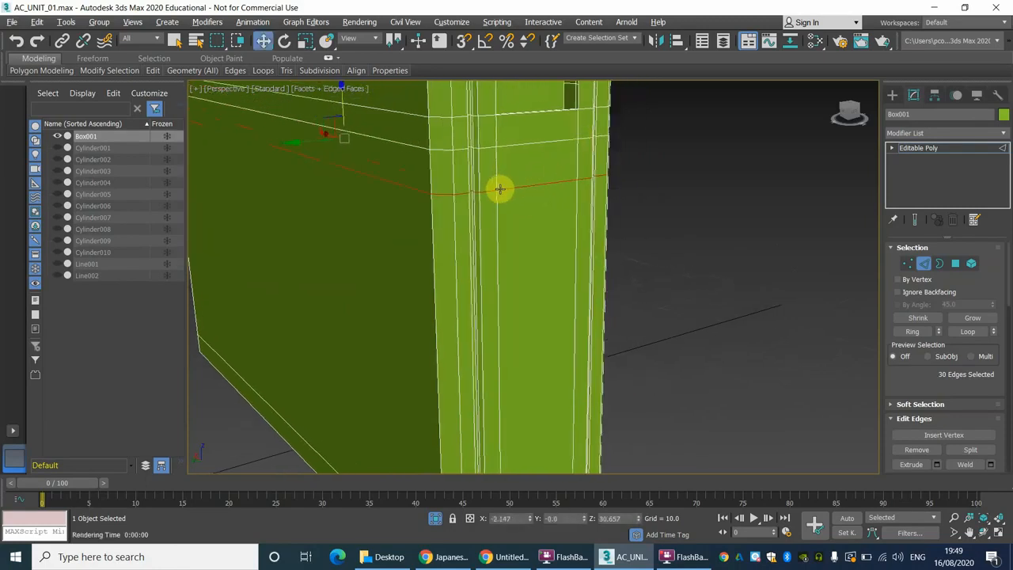
# Start the Cut tool in Vertex mode and check the side cover's slanted top in the Google Slides reference photo, returning to 3ds Max.
pyautogui.click(909, 267)
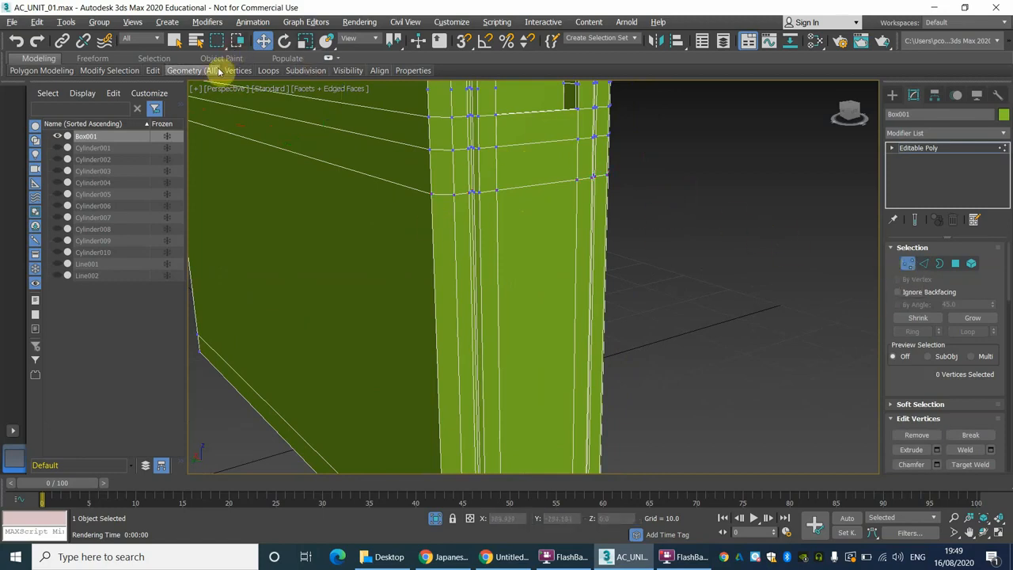
pyautogui.click(188, 75)
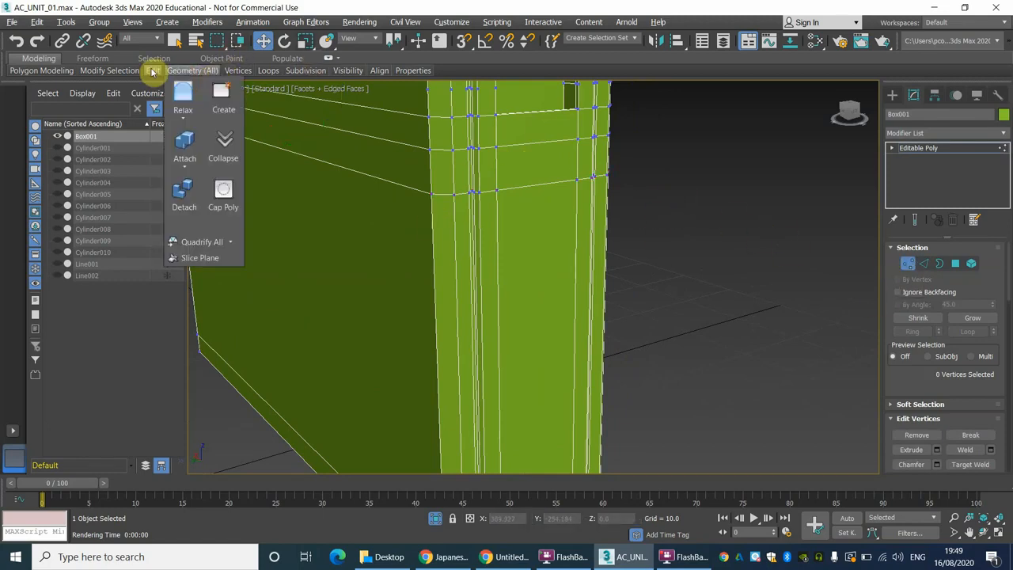
pyautogui.moveTo(153, 75)
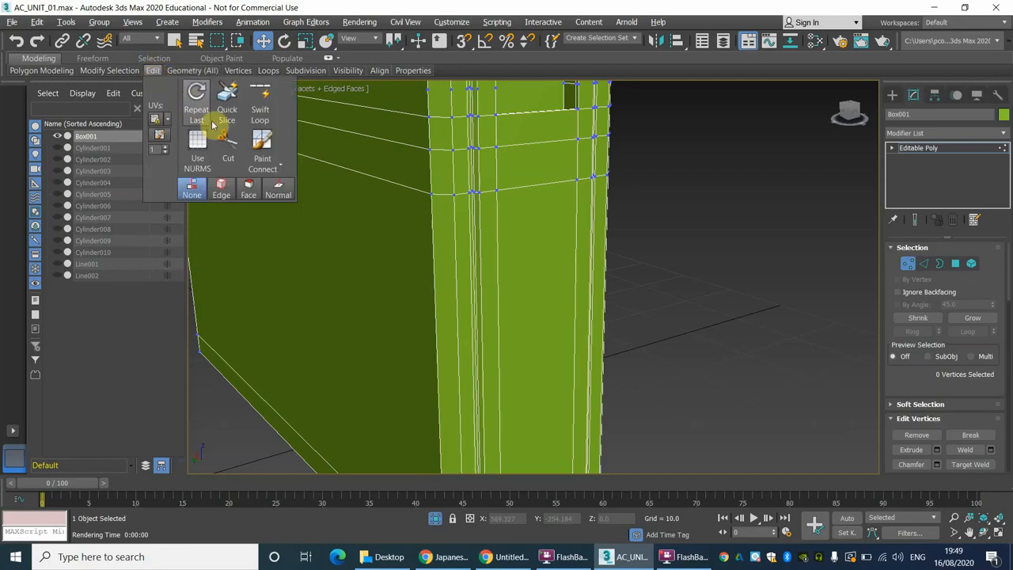
pyautogui.click(226, 143)
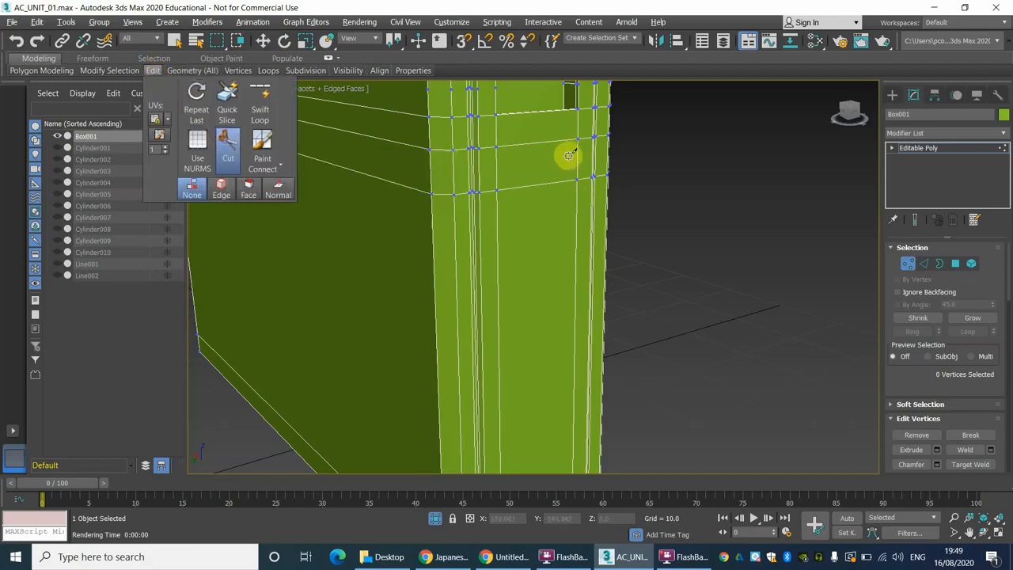
pyautogui.scroll(3, 547, 179)
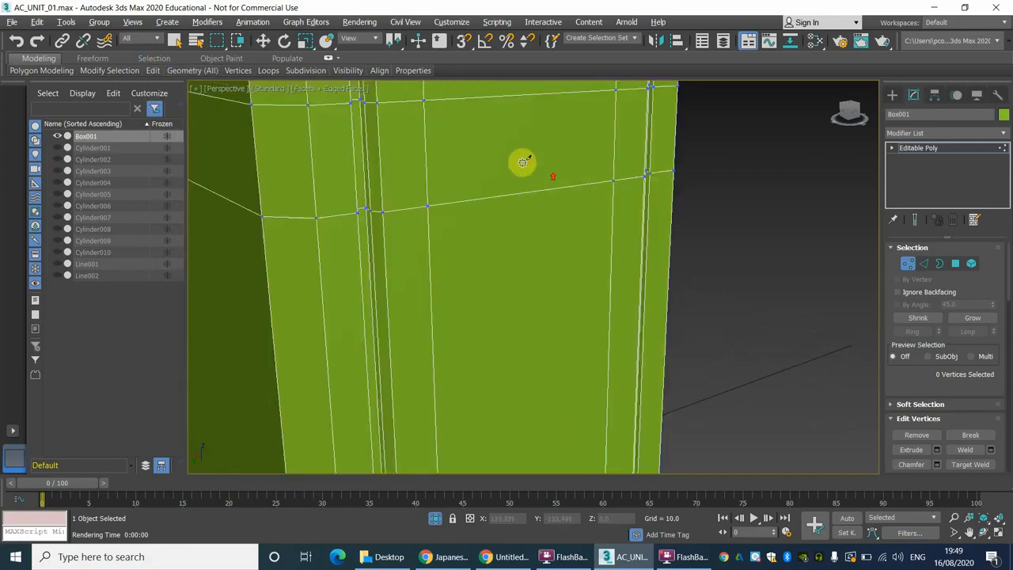
pyautogui.moveTo(516, 159); pyautogui.dragTo(562, 264, button='middle')
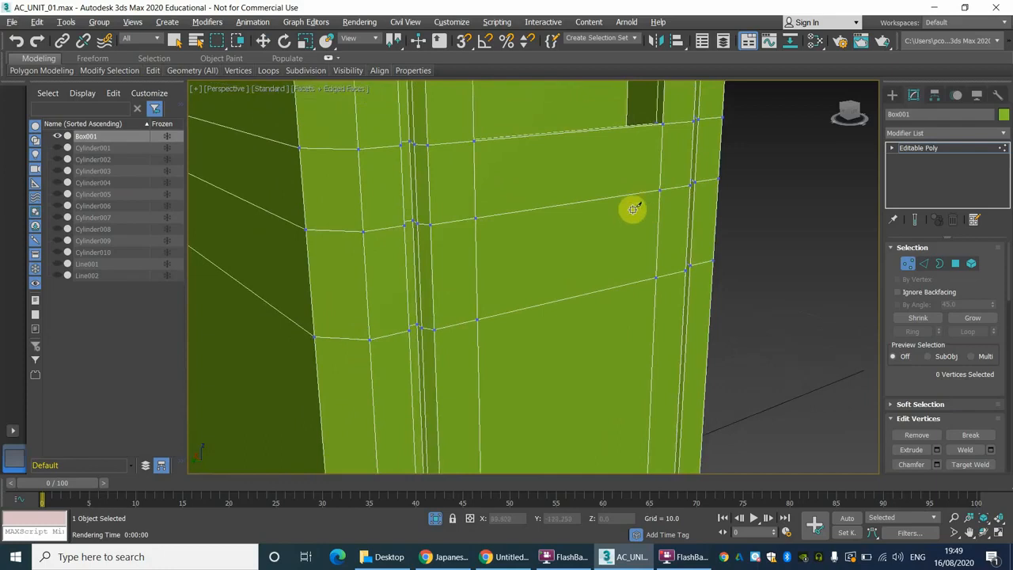
pyautogui.click(504, 557)
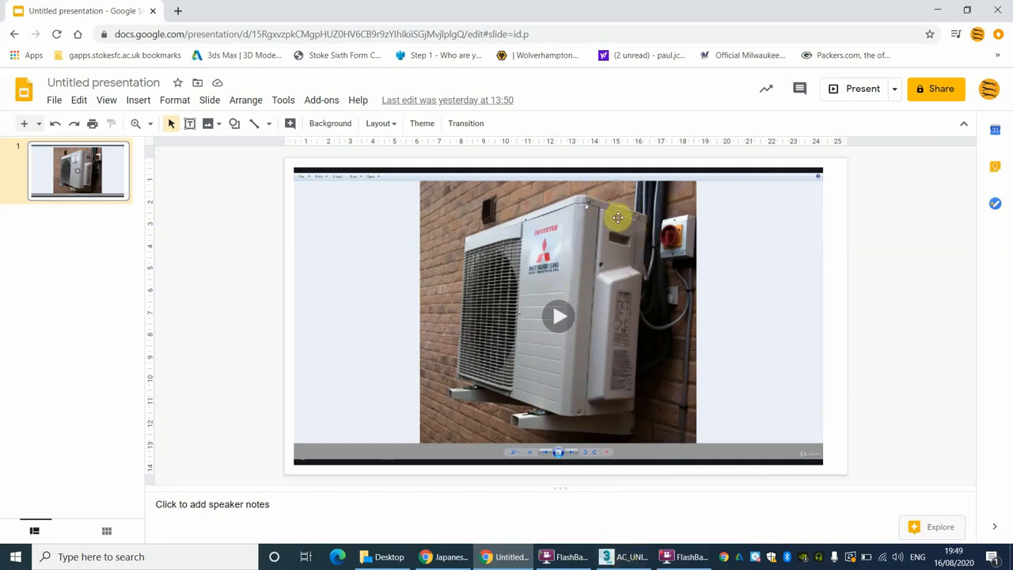
pyautogui.click(624, 560)
# Cut a diagonal edge across the end panel from the lower loop at the front seam up to the upper loop at the rear seam.
pyautogui.scroll(-2, 525, 219)
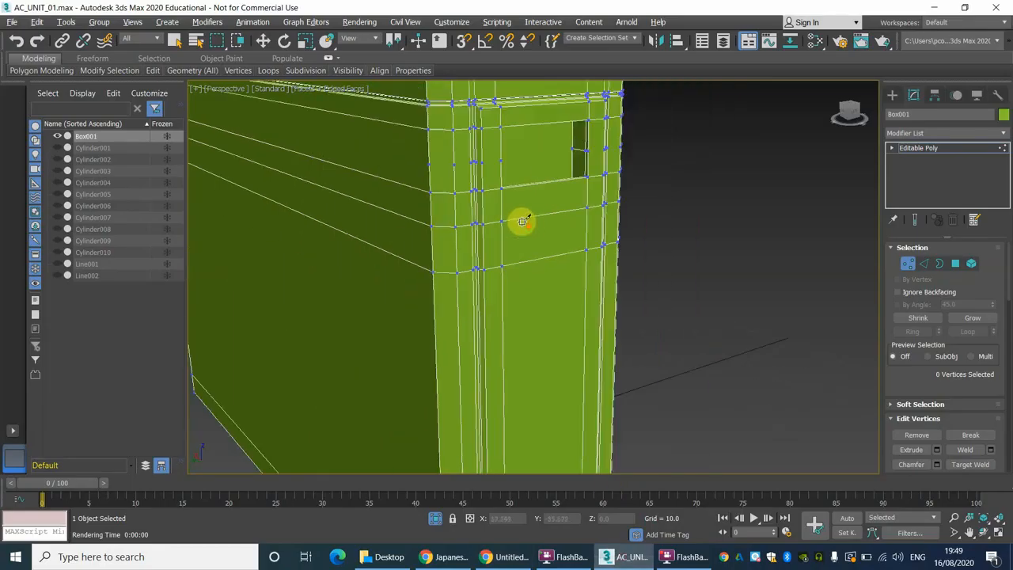
pyautogui.scroll(1, 550, 219)
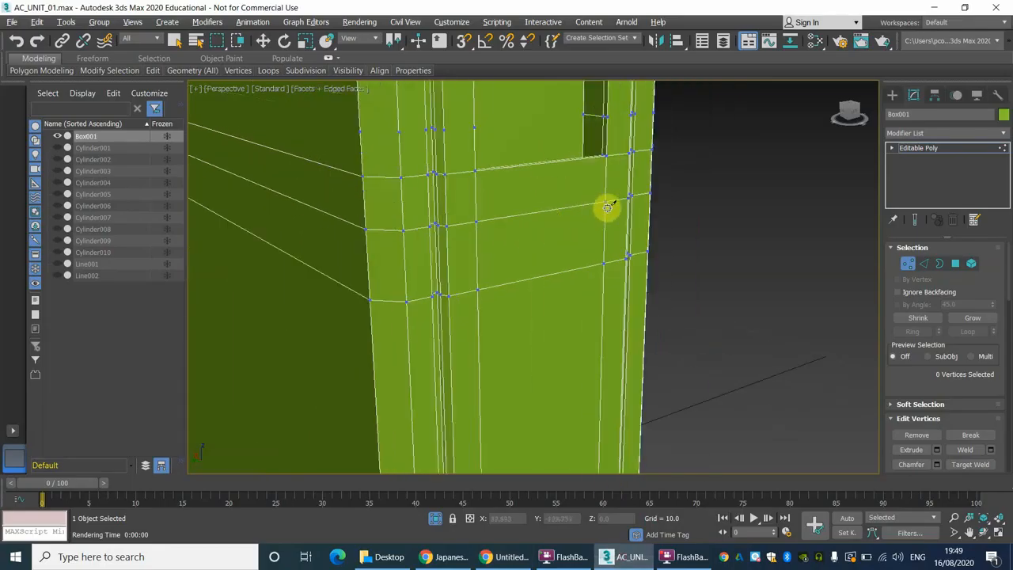
pyautogui.scroll(1, 580, 224)
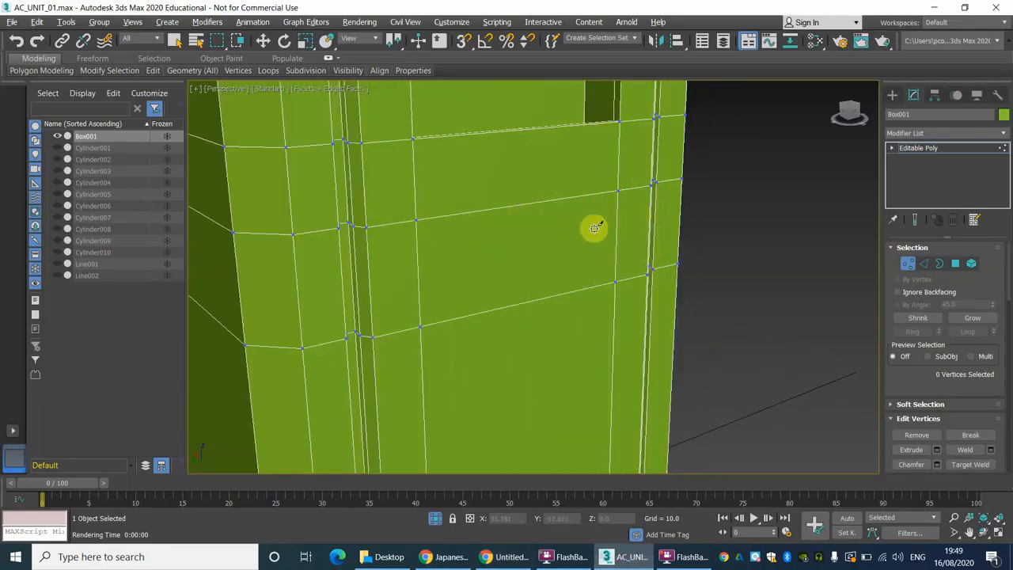
pyautogui.scroll(1, 595, 226)
pyautogui.scroll(-2, 595, 224)
pyautogui.keyDown('alt'); pyautogui.moveTo(583, 220); pyautogui.dragTo(614, 180, button='middle'); pyautogui.keyUp('alt')
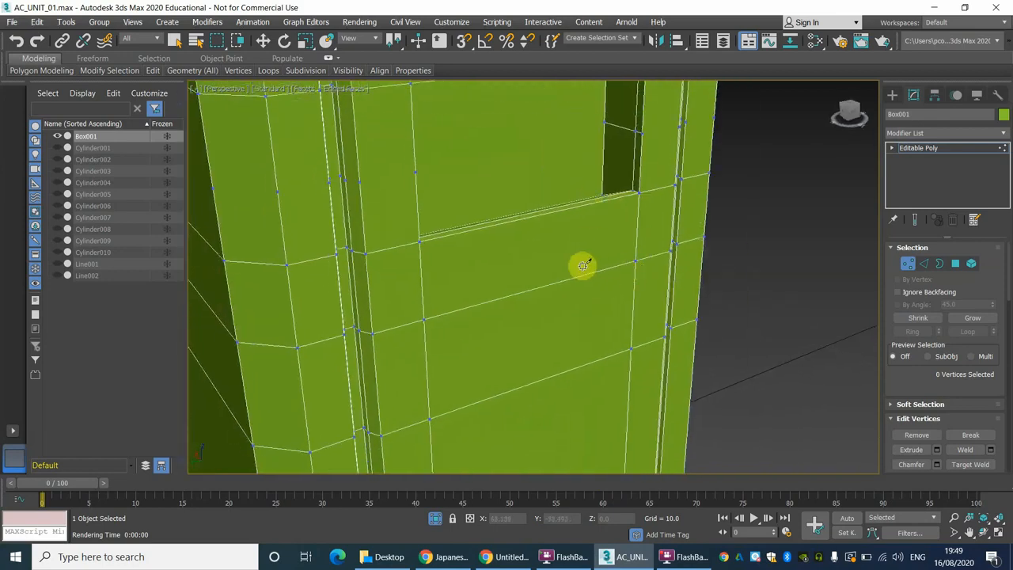
pyautogui.click(382, 435)
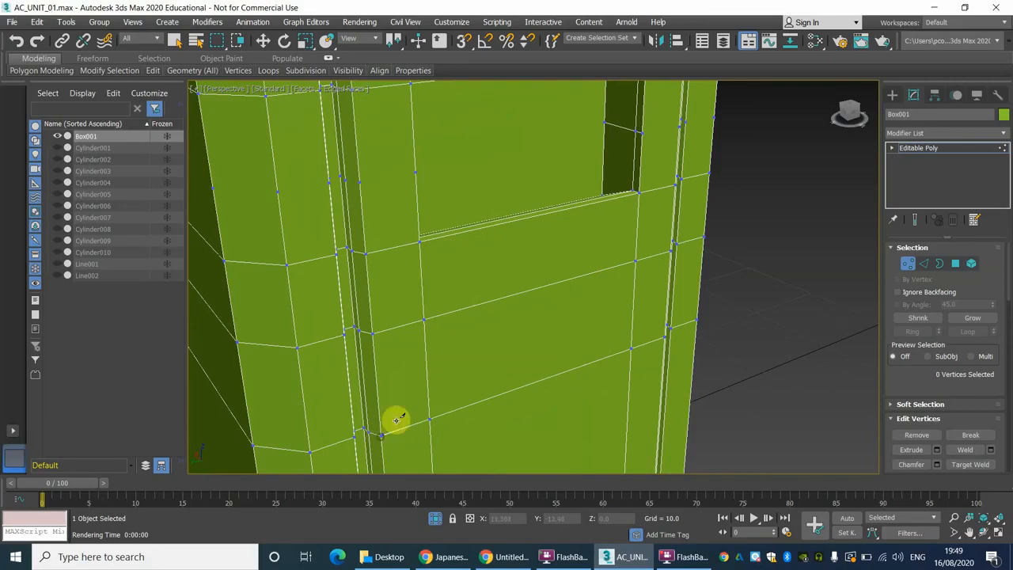
pyautogui.click(634, 277)
pyautogui.moveTo(657, 263)
pyautogui.keyDown('alt'); pyautogui.mouseDown(button='middle')
pyautogui.moveTo(628, 262)
pyautogui.moveTo(640, 256)
pyautogui.mouseUp(button='middle'); pyautogui.keyUp('alt')
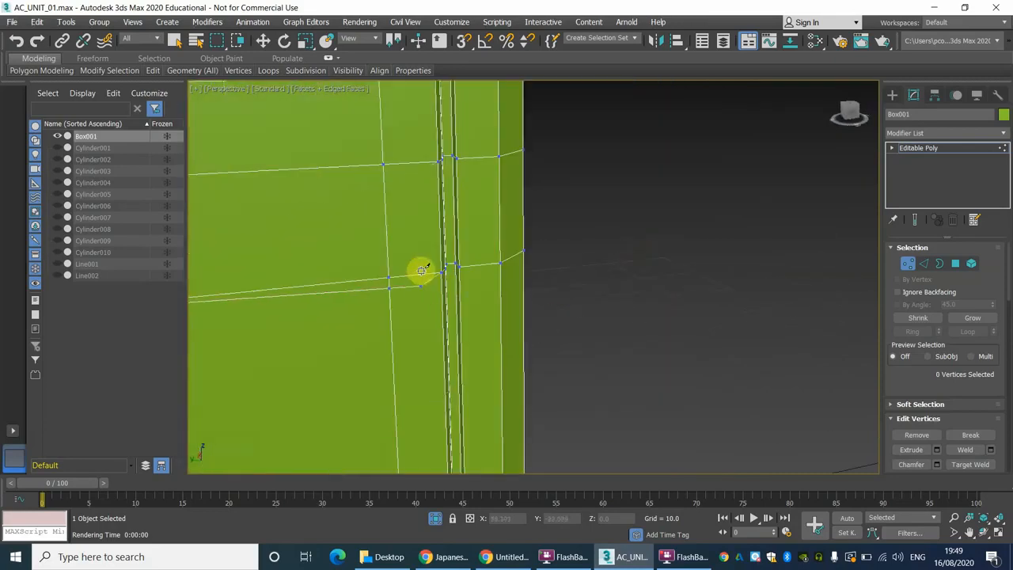
pyautogui.keyDown('alt'); pyautogui.moveTo(411, 226); pyautogui.dragTo(412, 220, button='middle'); pyautogui.keyUp('alt')
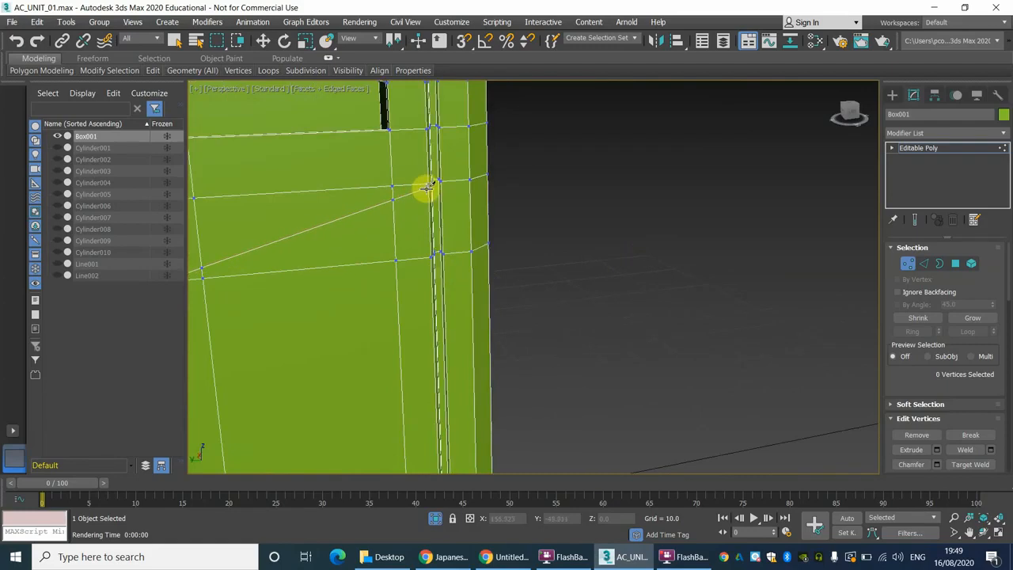
pyautogui.scroll(4, 428, 189)
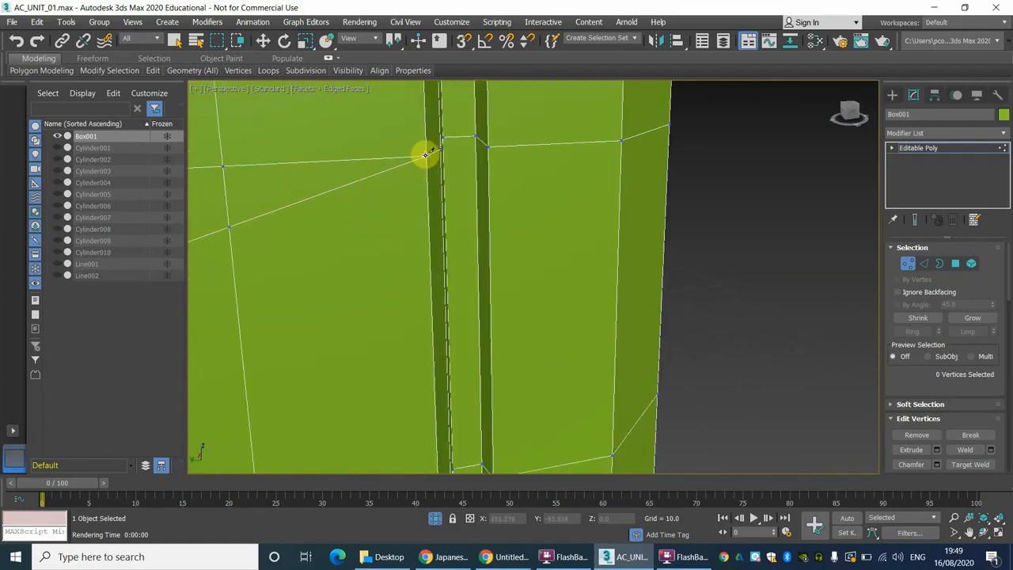
pyautogui.click(426, 156)
pyautogui.scroll(-2, 396, 230)
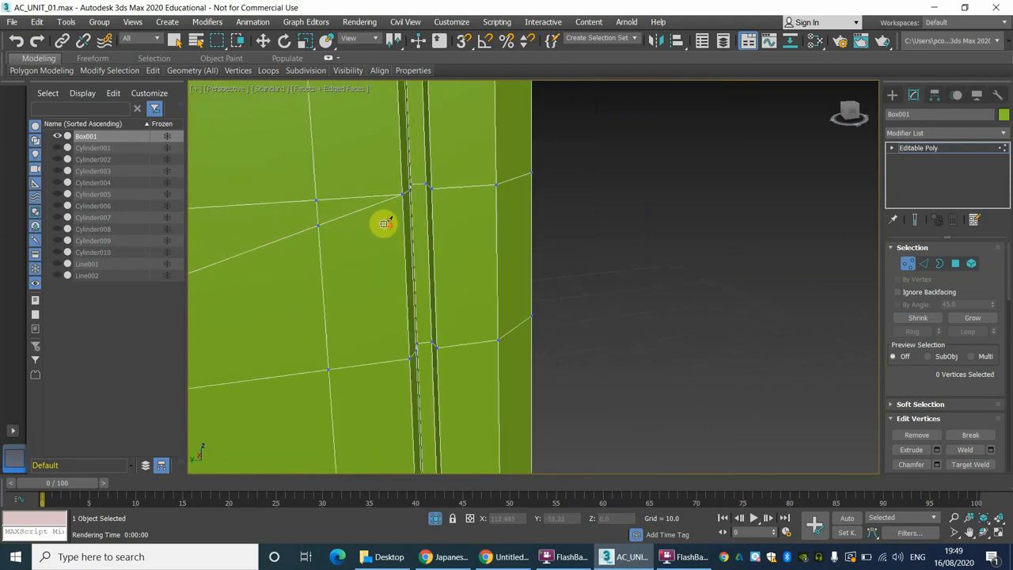
pyautogui.scroll(-2, 384, 224)
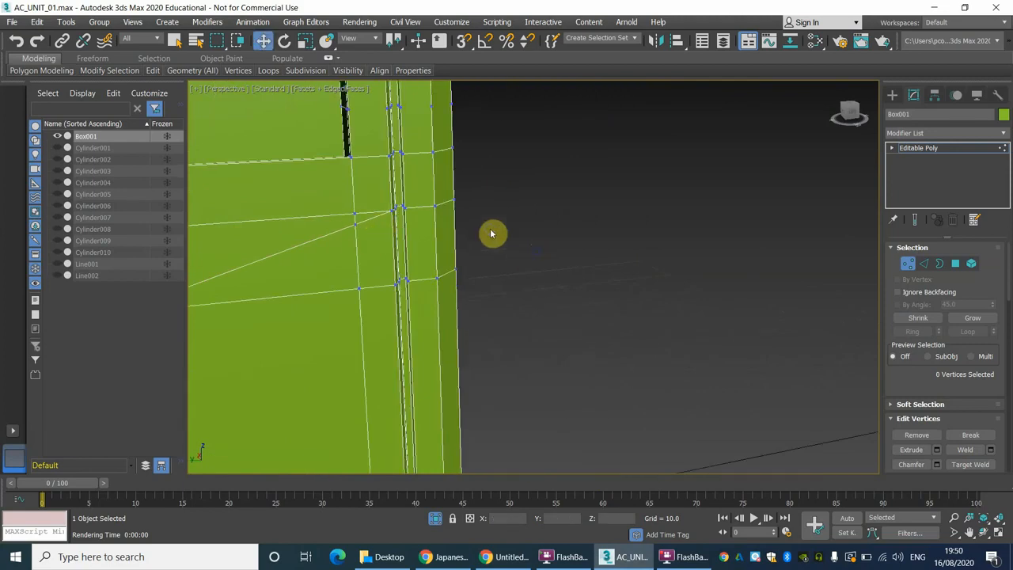
# Inspect the whole diagonal cut and compare it with the Google Slides reference photo, returning to 3ds Max.
pyautogui.moveTo(351, 210); pyautogui.dragTo(631, 187, button='middle')
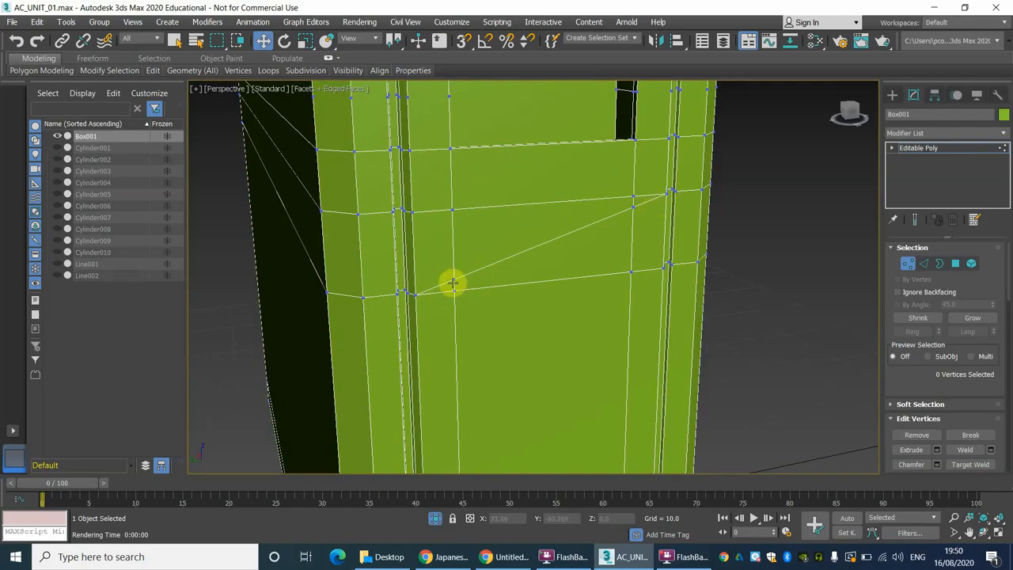
pyautogui.click(499, 558)
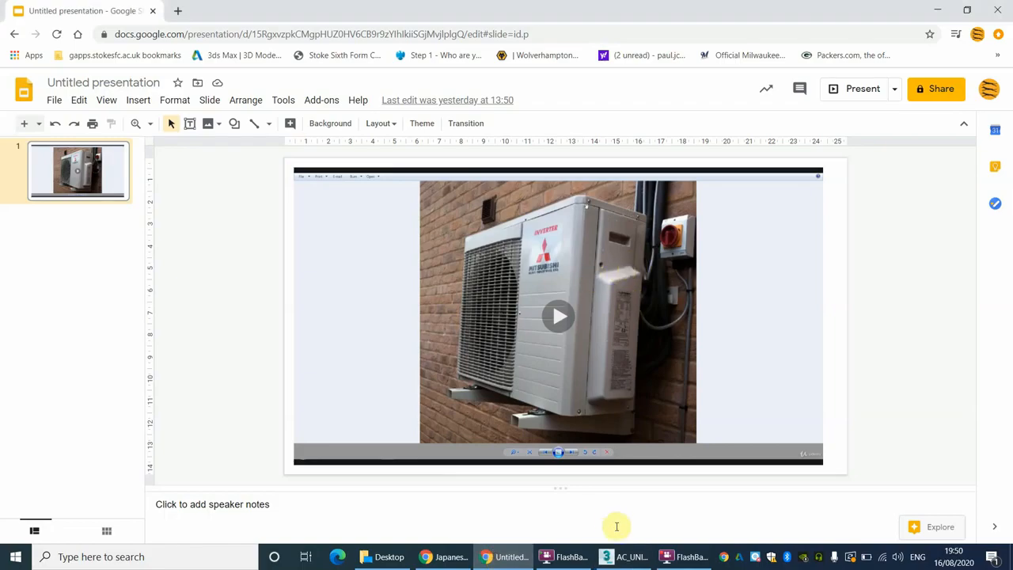
pyautogui.click(633, 557)
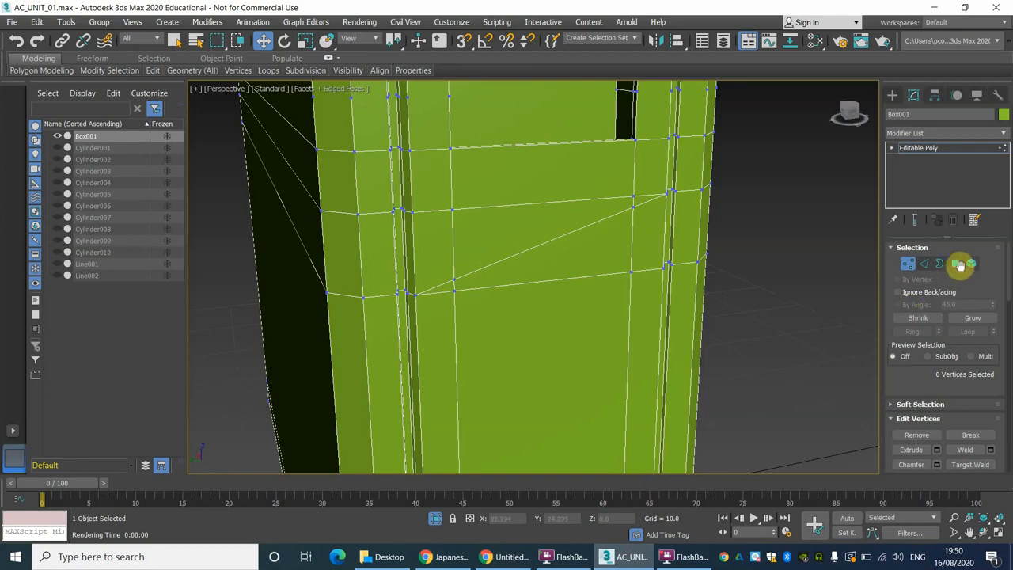
# Select the six end-panel polygons below the diagonal cut, between the front and rear seams.
pyautogui.click(956, 263)
pyautogui.click(647, 237)
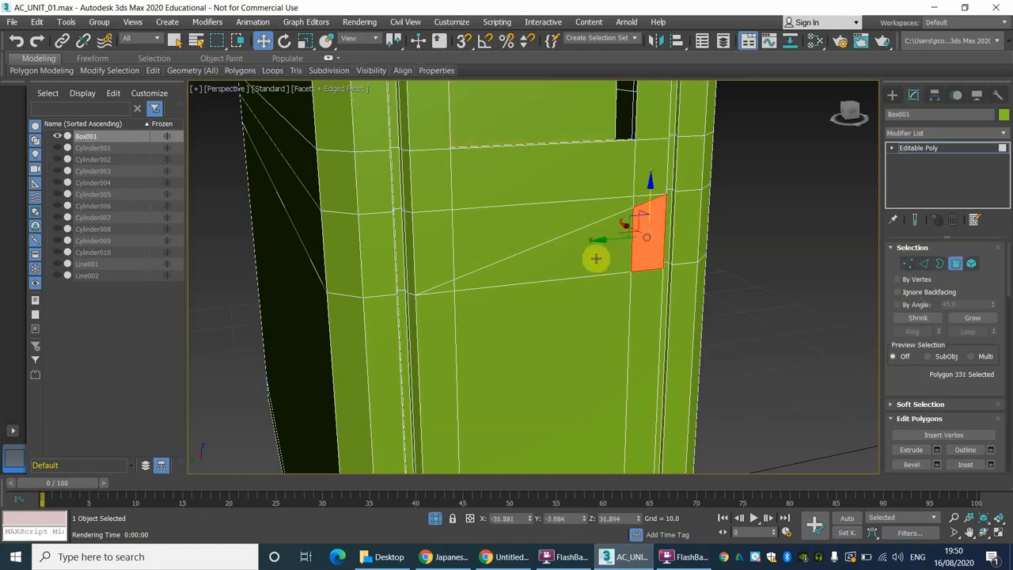
pyautogui.keyDown('ctrl'); pyautogui.click(568, 267); pyautogui.keyUp('ctrl')
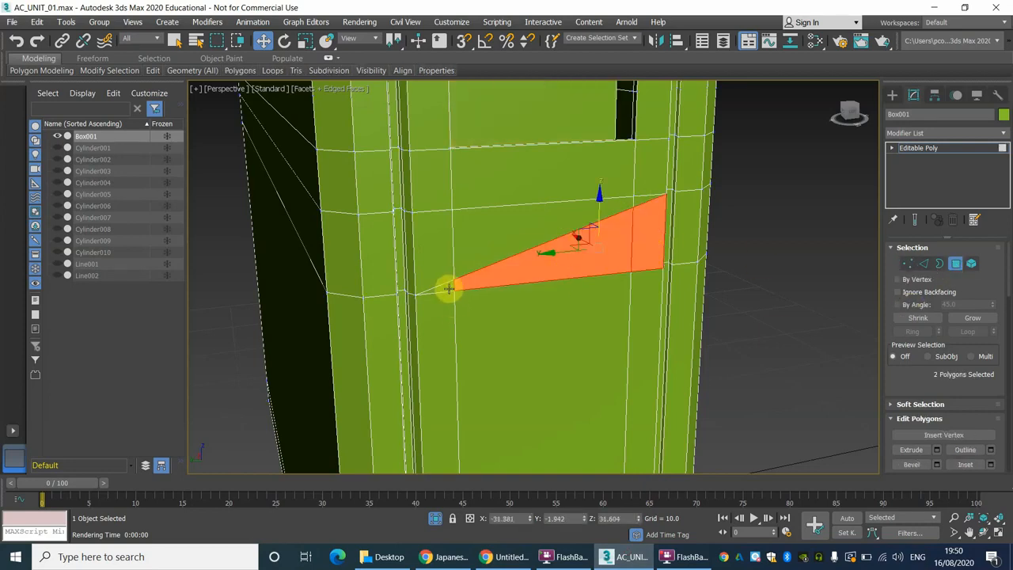
pyautogui.keyDown('ctrl'); pyautogui.click(447, 321); pyautogui.keyUp('ctrl')
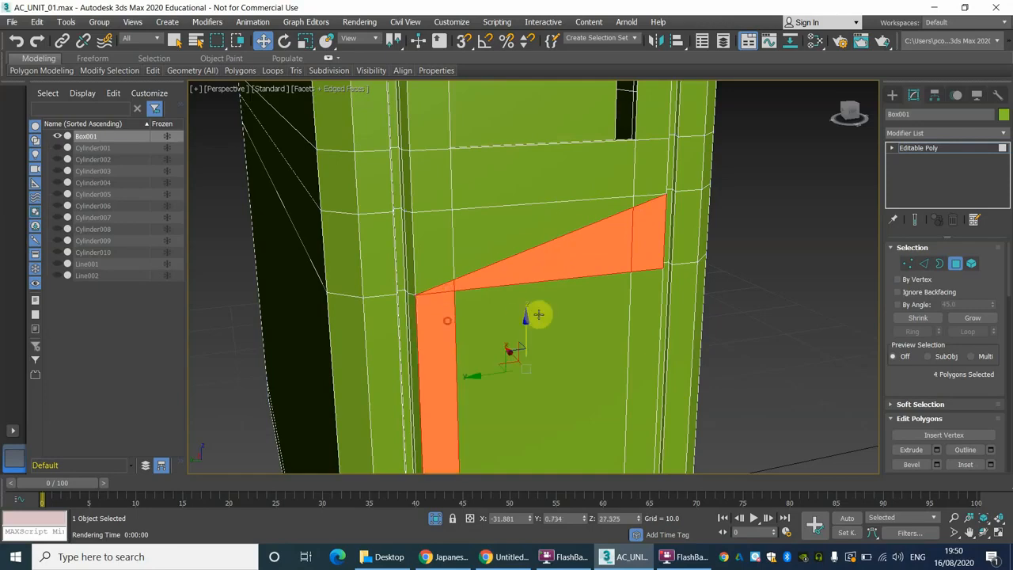
pyautogui.keyDown('ctrl'); pyautogui.click(538, 314); pyautogui.keyUp('ctrl')
pyautogui.keyDown('ctrl'); pyautogui.click(647, 292); pyautogui.keyUp('ctrl')
pyautogui.keyDown('alt'); pyautogui.moveTo(604, 254); pyautogui.dragTo(561, 229, button='middle'); pyautogui.keyUp('alt')
# Extrude the selected end-panel polygons outward by 3.667 to form the slanted-top side cover.
pyautogui.click(938, 451)
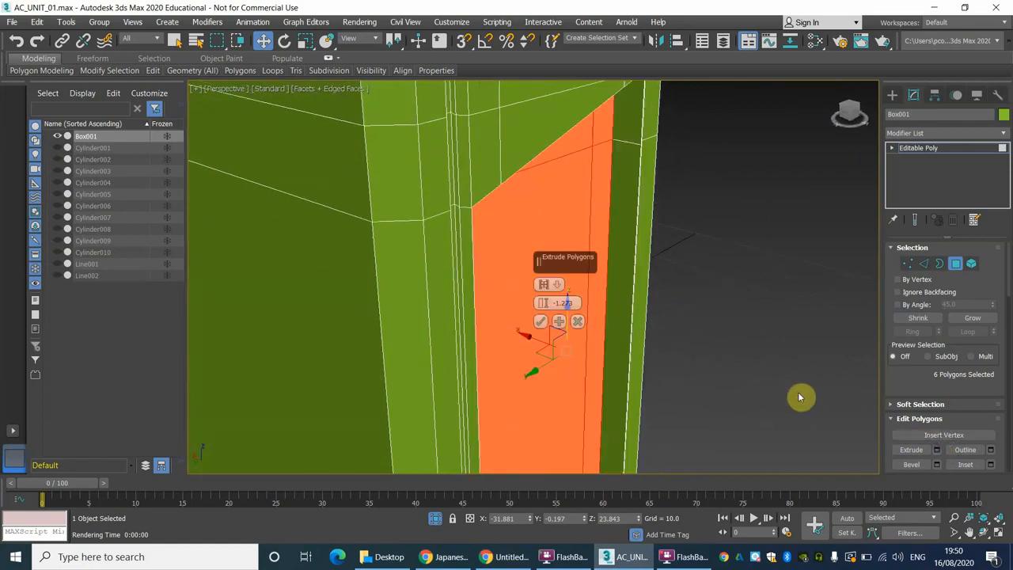
pyautogui.moveTo(543, 303); pyautogui.dragTo(577, 267)
pyautogui.scroll(-3, 633, 327)
pyautogui.scroll(-3, 634, 327)
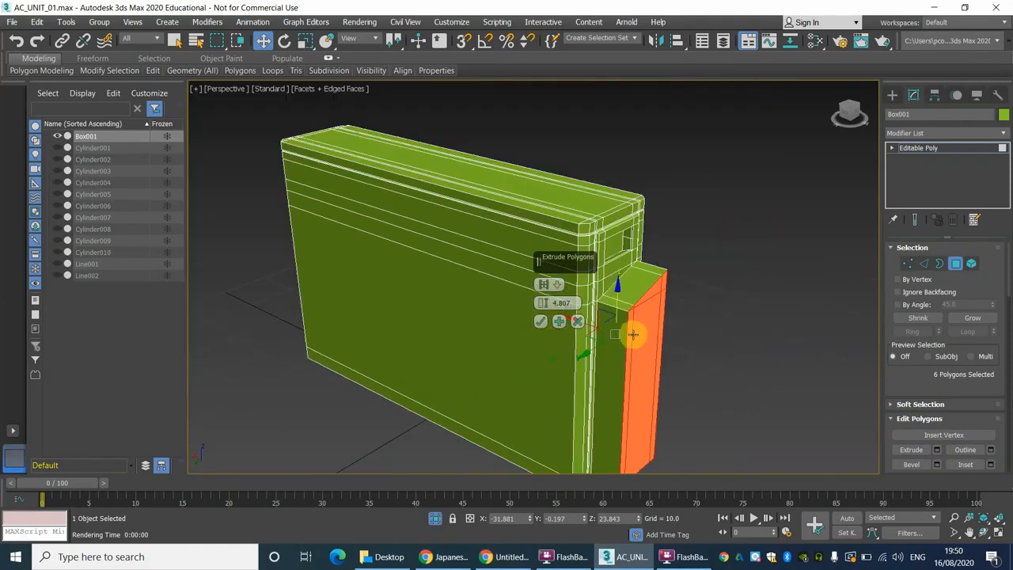
pyautogui.keyDown('alt'); pyautogui.moveTo(634, 335); pyautogui.dragTo(626, 305, button='middle'); pyautogui.keyUp('alt')
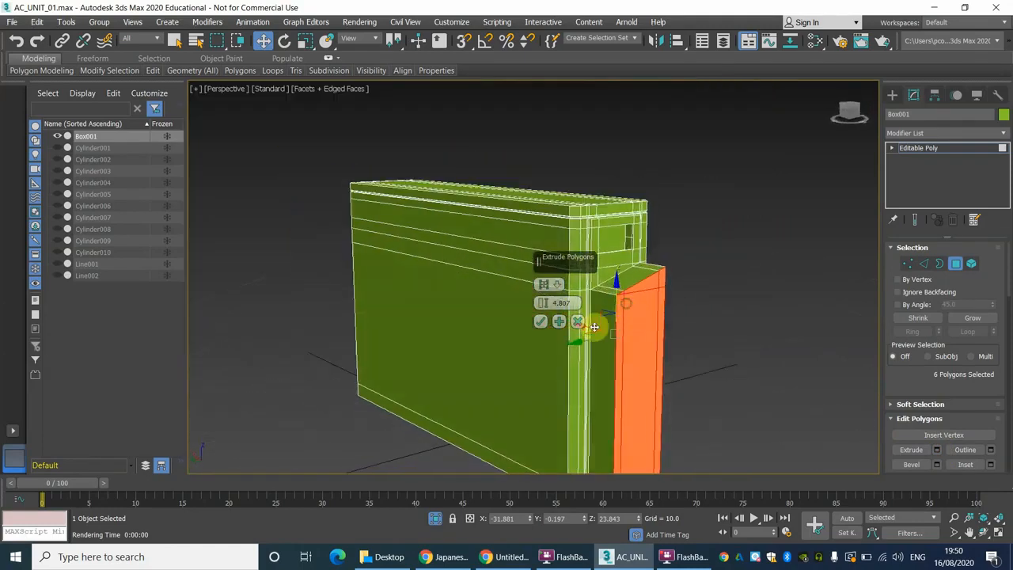
pyautogui.scroll(3, 584, 324)
pyautogui.moveTo(541, 303)
pyautogui.mouseDown()
pyautogui.moveTo(541, 295)
pyautogui.moveTo(542, 303)
pyautogui.mouseUp()
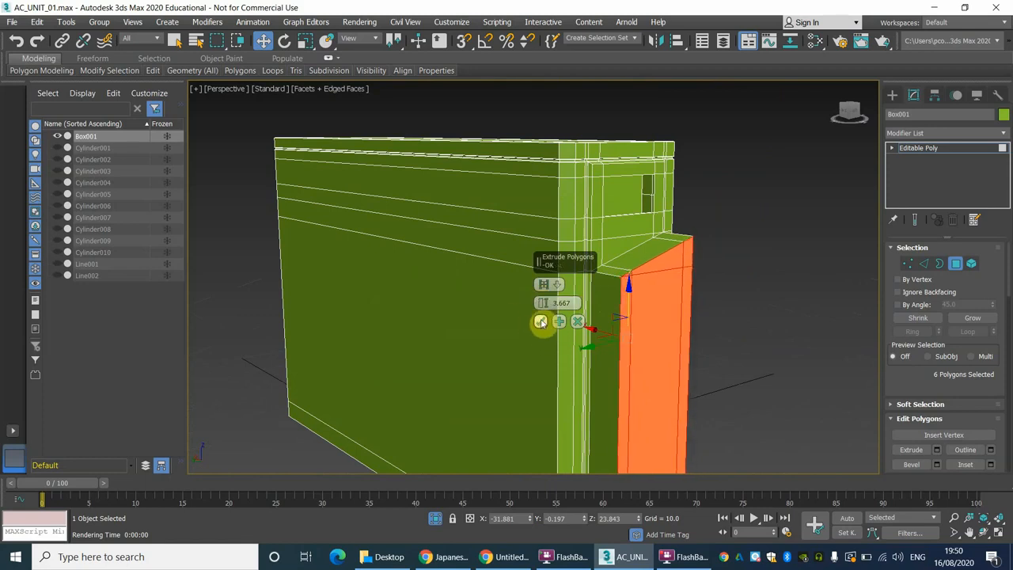
pyautogui.click(542, 322)
# Clear the polygon selection, render the perspective view to check the extruded side cover, and close the rendered frame.
pyautogui.click(711, 308)
pyautogui.scroll(-4, 661, 314)
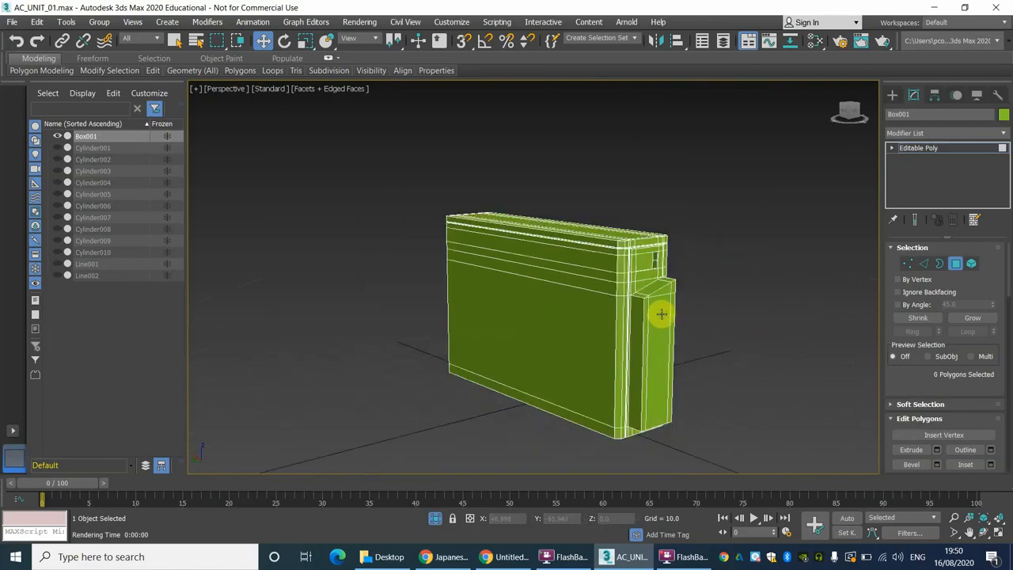
pyautogui.scroll(6, 607, 293)
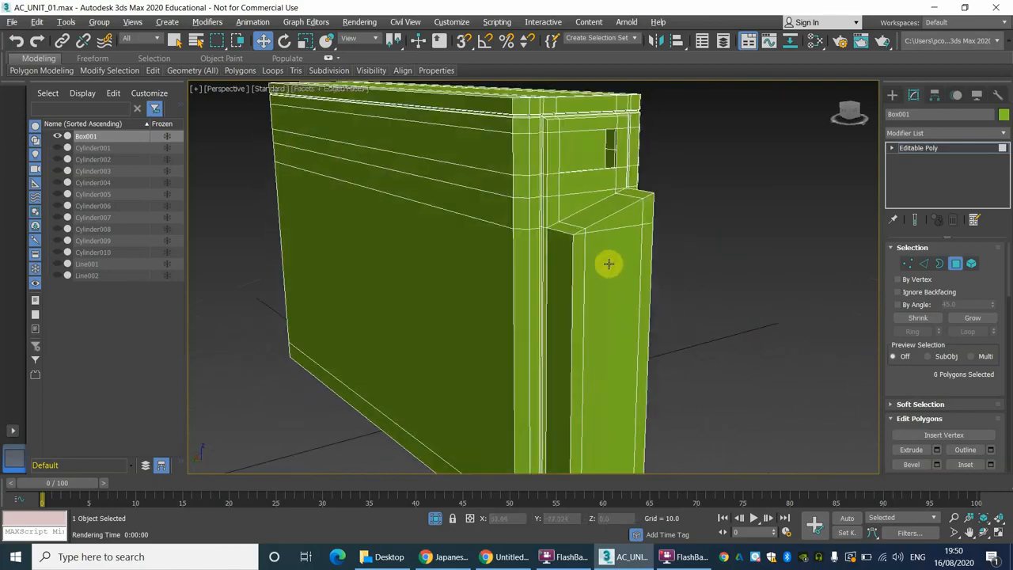
pyautogui.click(360, 21)
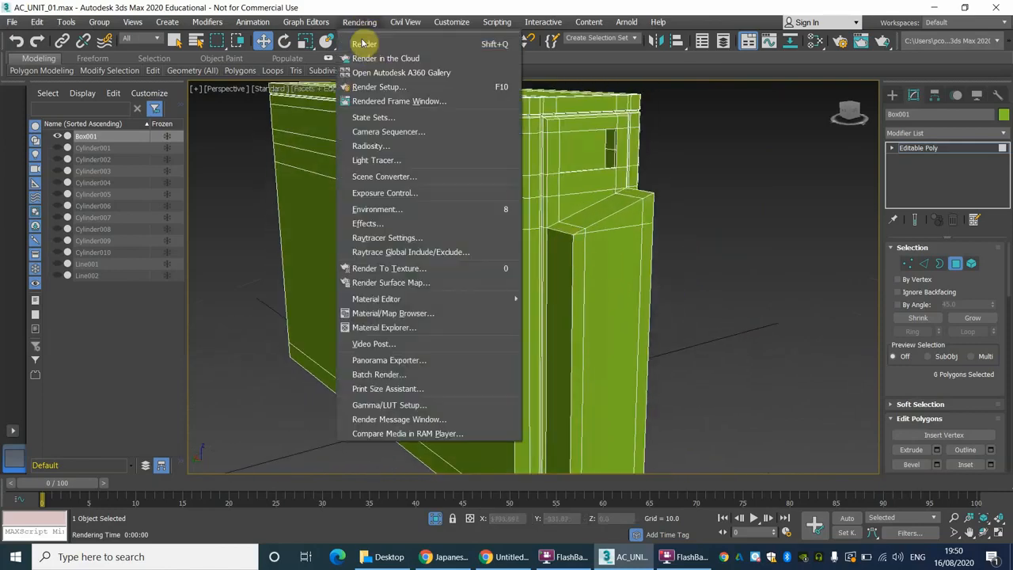
pyautogui.click(363, 44)
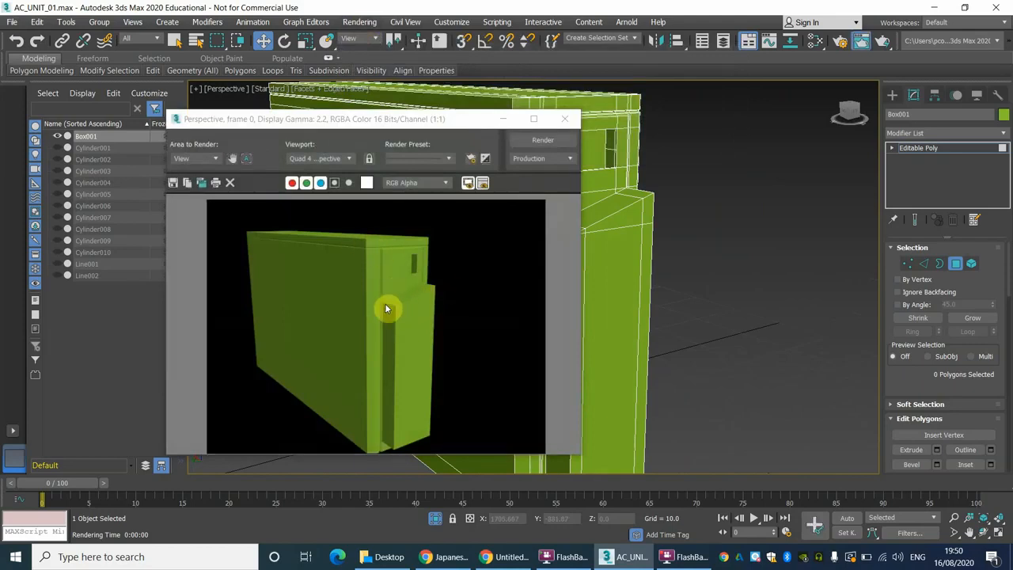
pyautogui.click(565, 119)
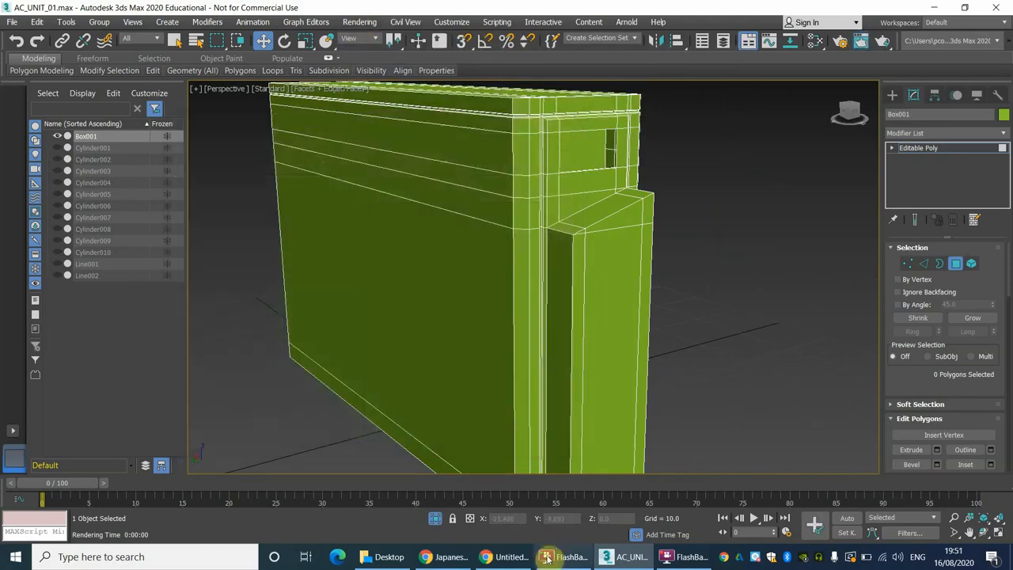
# Check the side cover's edges against the Google Slides reference photo, returning to 3ds Max.
pyautogui.click(510, 558)
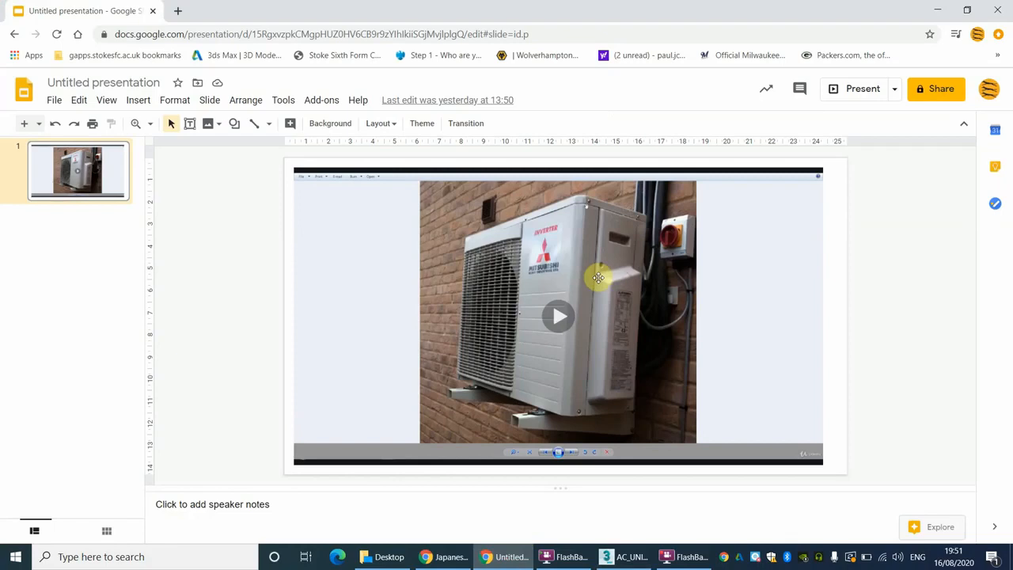
pyautogui.click(633, 558)
pyautogui.scroll(4, 571, 316)
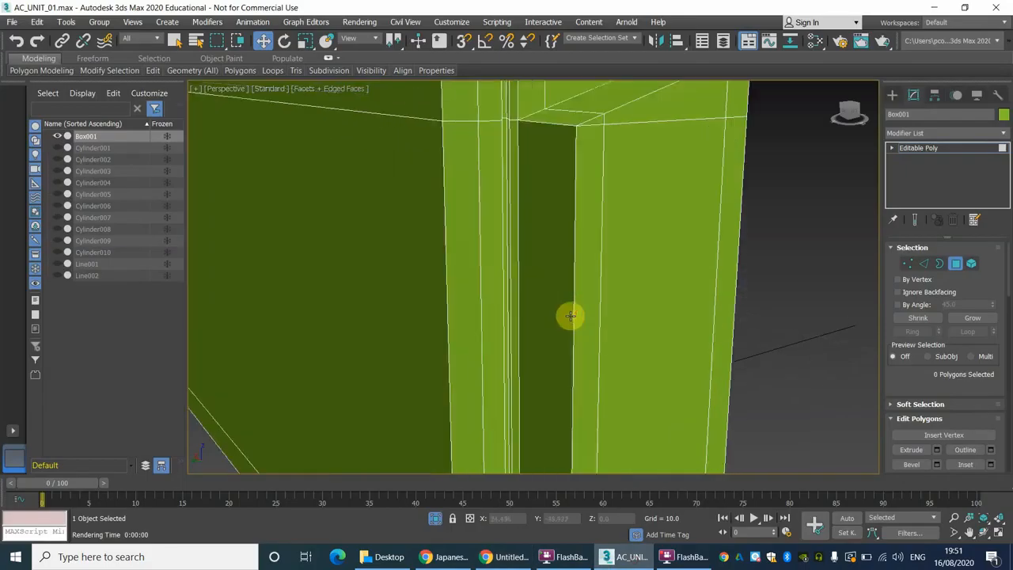
# At edge level, select the front and long outline edges of the side cover's slanted top plus its front vertical edge against the panel.
pyautogui.click(926, 267)
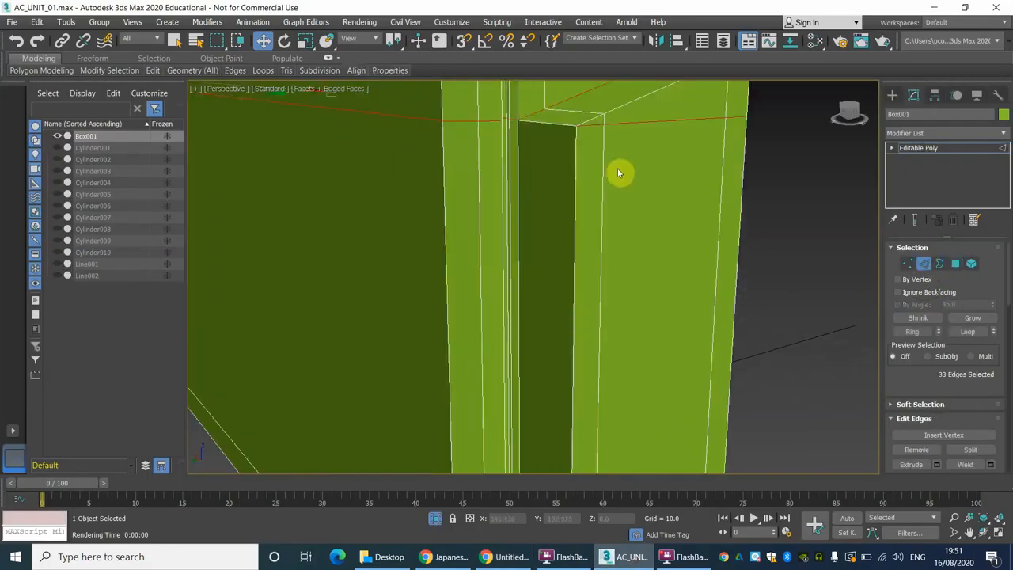
pyautogui.moveTo(618, 168); pyautogui.dragTo(616, 275, button='middle')
pyautogui.click(636, 207)
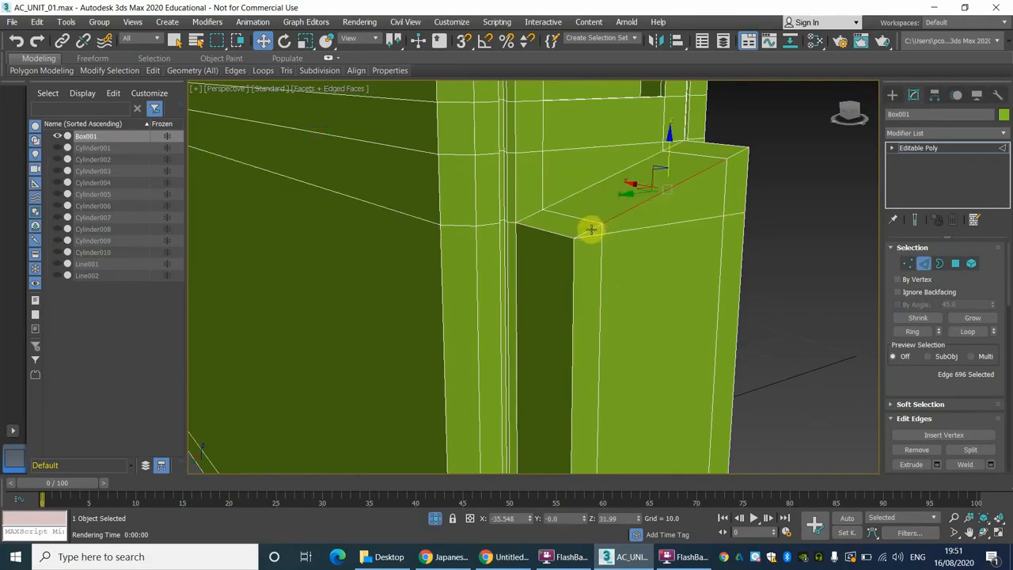
pyautogui.keyDown('ctrl'); pyautogui.click(589, 230); pyautogui.keyUp('ctrl')
pyautogui.keyDown('ctrl'); pyautogui.click(552, 234); pyautogui.keyUp('ctrl')
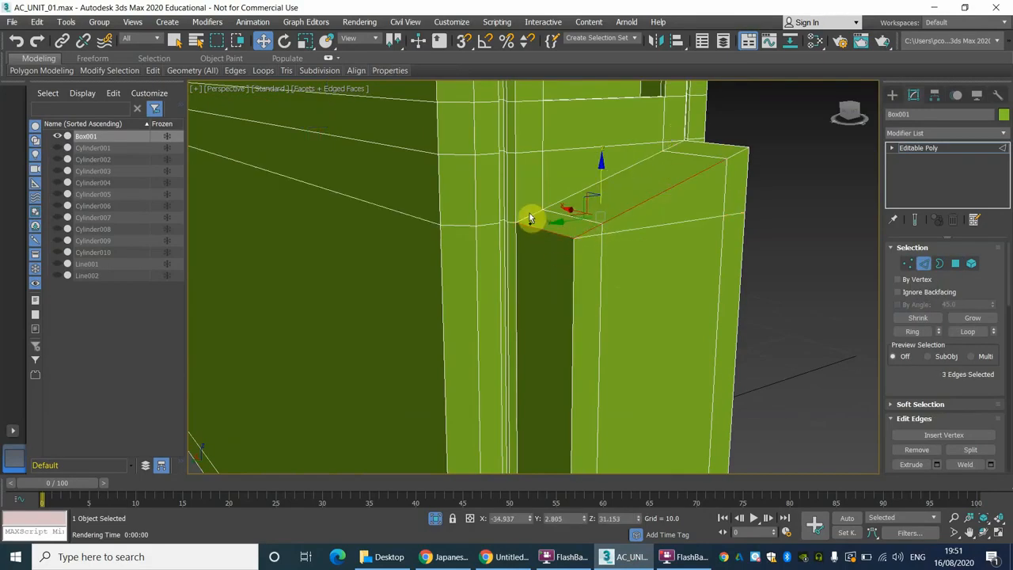
pyautogui.keyDown('ctrl'); pyautogui.click(532, 216); pyautogui.keyUp('ctrl')
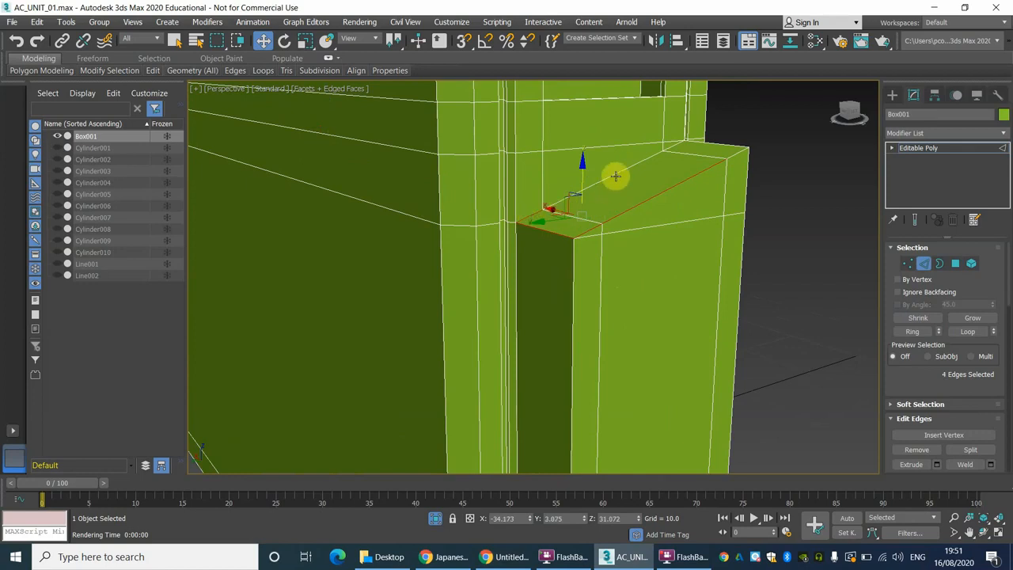
pyautogui.keyDown('ctrl'); pyautogui.click(613, 179); pyautogui.keyUp('ctrl')
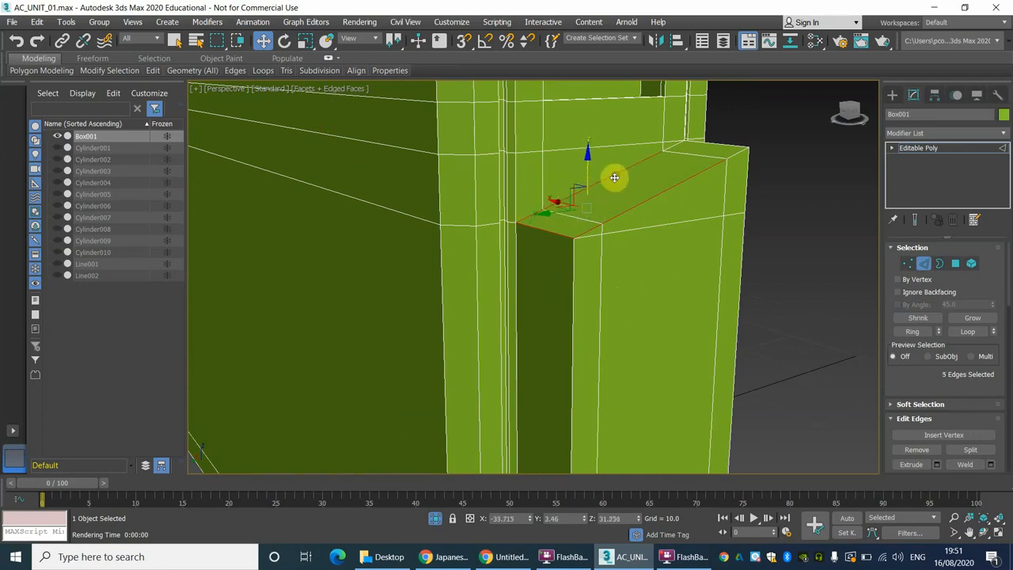
pyautogui.keyDown('ctrl'); pyautogui.click(516, 242); pyautogui.keyUp('ctrl')
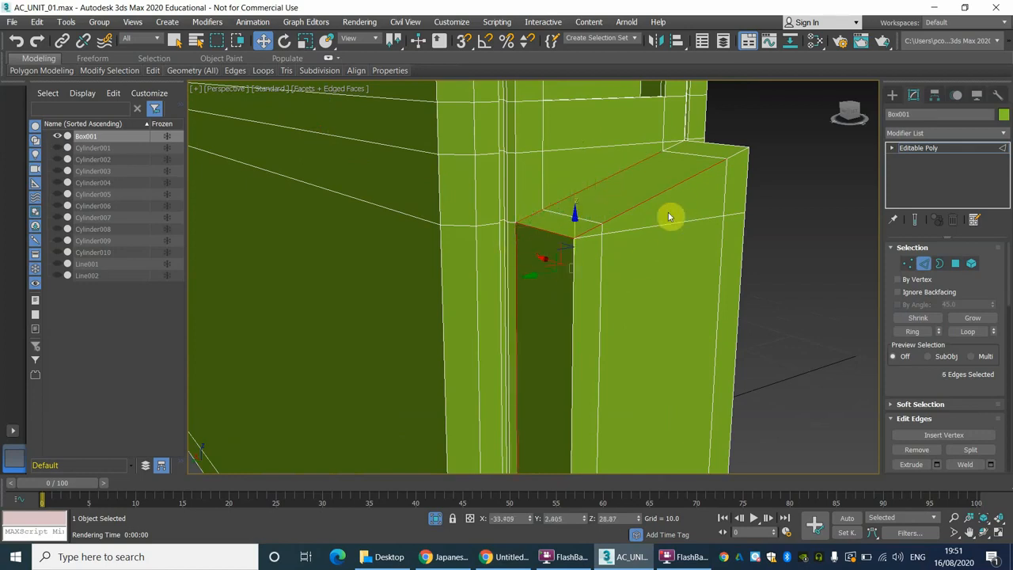
# Add the rear outline edges of the slanted top and the side cover's rear vertical edges to the selection.
pyautogui.scroll(3, 669, 216)
pyautogui.keyDown('alt'); pyautogui.moveTo(693, 190); pyautogui.dragTo(676, 265, button='middle'); pyautogui.keyUp('alt')
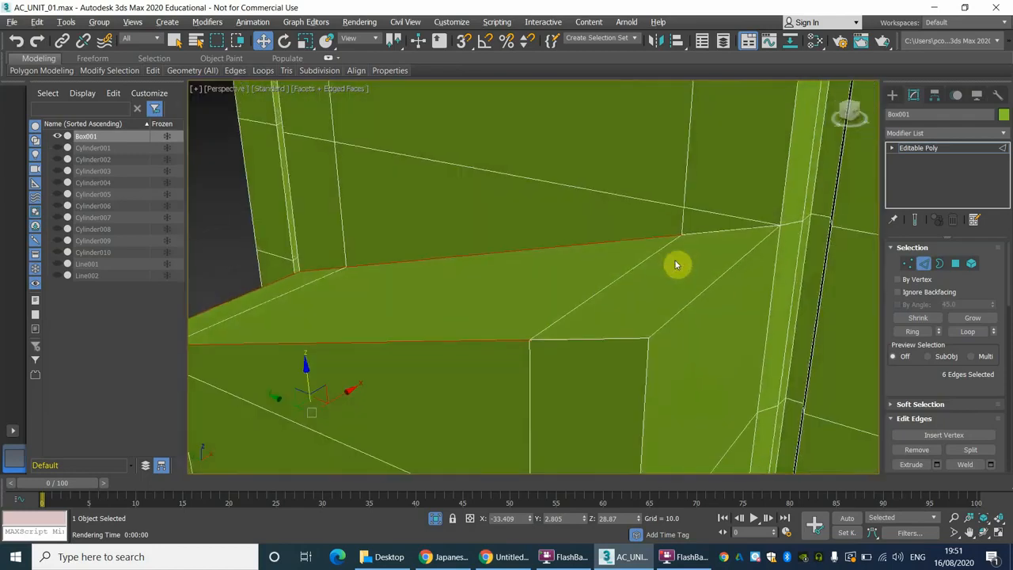
pyautogui.keyDown('ctrl'); pyautogui.click(585, 340); pyautogui.keyUp('ctrl')
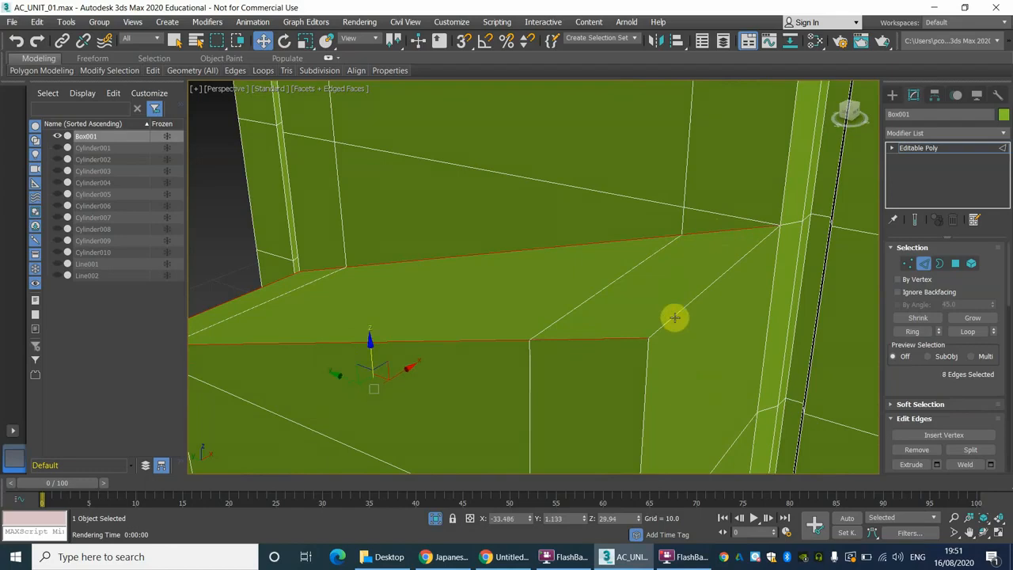
pyautogui.keyDown('ctrl'); pyautogui.click(674, 318); pyautogui.keyUp('ctrl')
pyautogui.keyDown('ctrl'); pyautogui.click(776, 265); pyautogui.keyUp('ctrl')
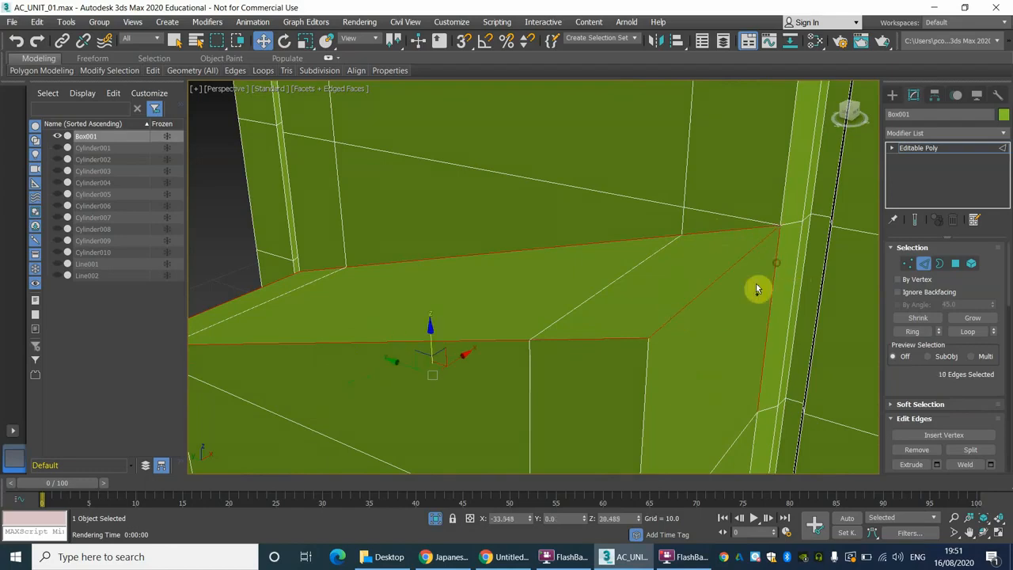
pyautogui.keyDown('ctrl'); pyautogui.click(648, 366); pyautogui.keyUp('ctrl')
pyautogui.keyDown('alt'); pyautogui.moveTo(679, 383); pyautogui.dragTo(685, 257, button='middle'); pyautogui.keyUp('alt')
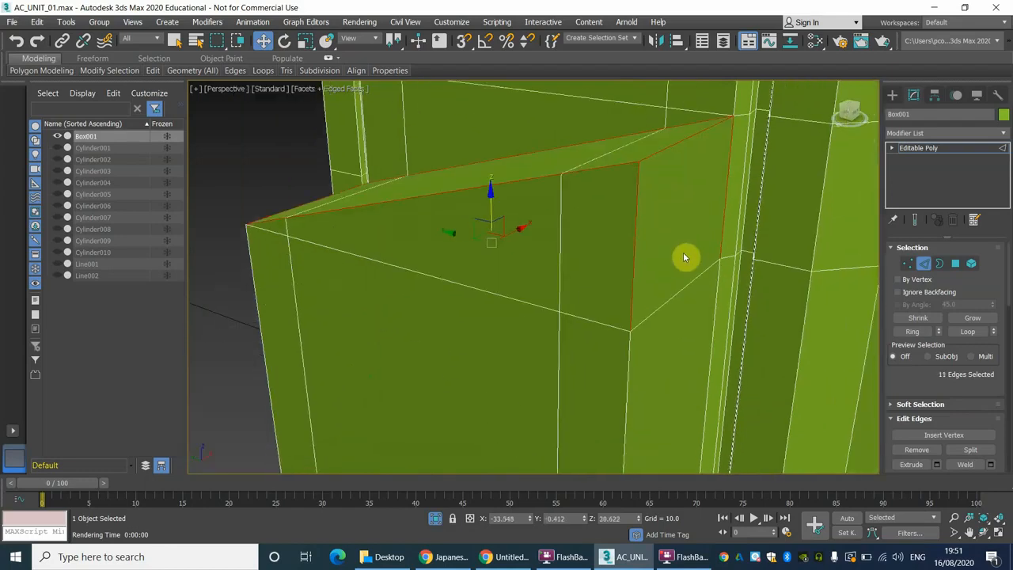
pyautogui.keyDown('ctrl'); pyautogui.click(716, 283); pyautogui.keyUp('ctrl')
# Add the outline edges of the side cover's underside and its outer front vertical edge, for 22 selected edges.
pyautogui.scroll(-3, 634, 364)
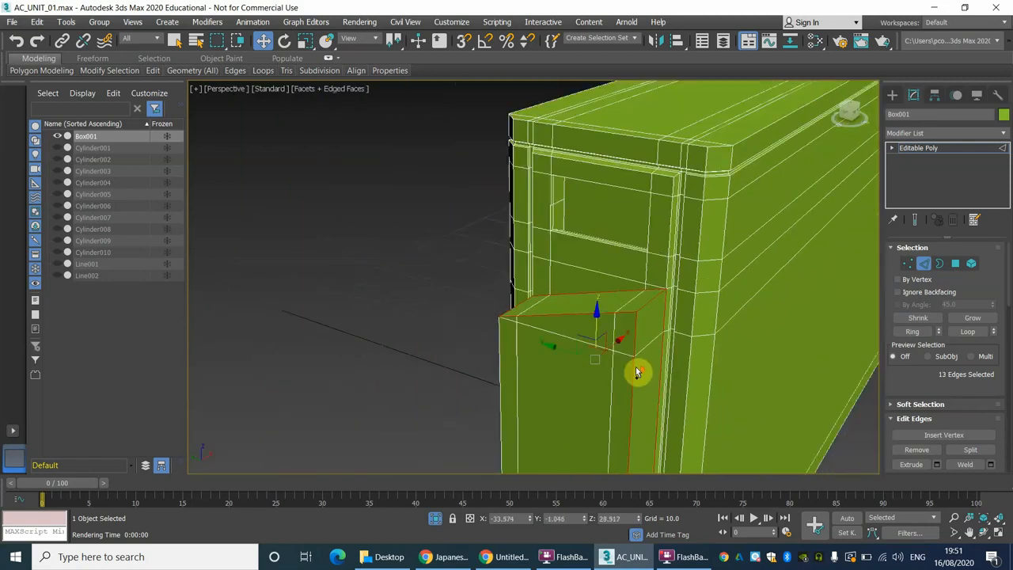
pyautogui.moveTo(639, 372); pyautogui.dragTo(373, 245, button='middle')
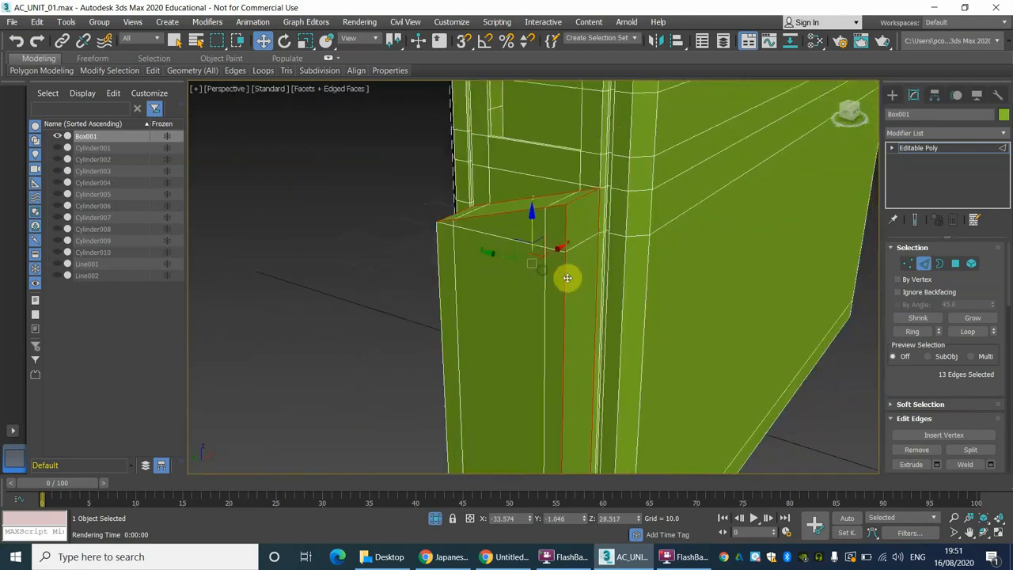
pyautogui.keyDown('alt'); pyautogui.moveTo(575, 282); pyautogui.dragTo(656, 274, button='middle'); pyautogui.keyUp('alt')
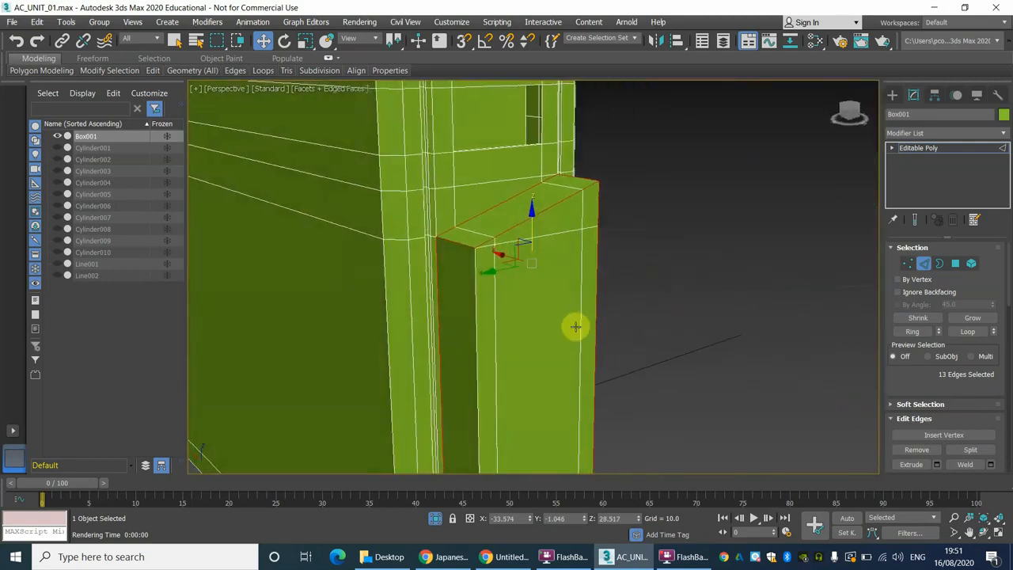
pyautogui.scroll(5, 577, 327)
pyautogui.moveTo(577, 328); pyautogui.dragTo(638, 156, button='middle')
pyautogui.scroll(-5, 610, 325)
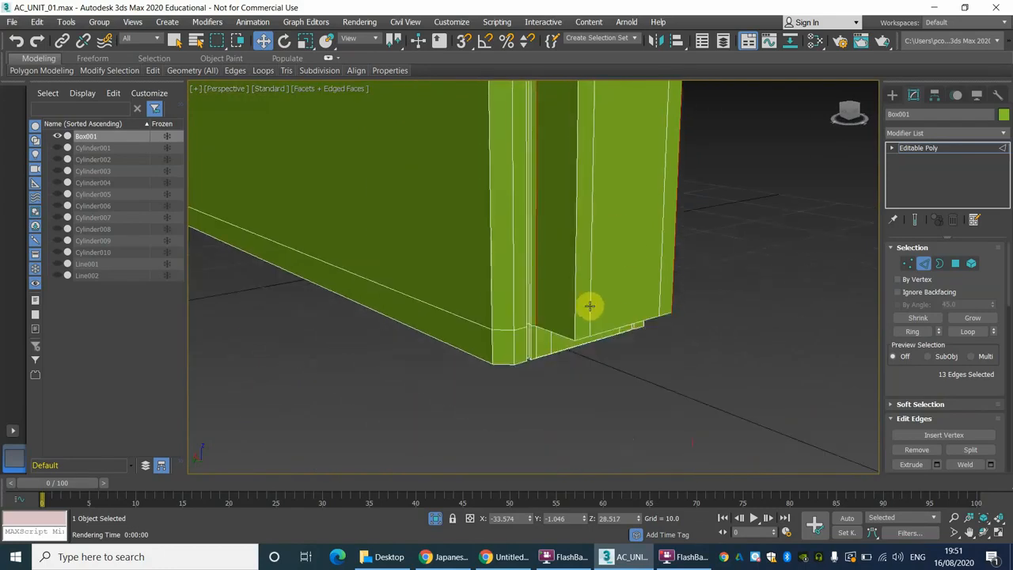
pyautogui.keyDown('alt'); pyautogui.moveTo(592, 301); pyautogui.dragTo(586, 251, button='middle'); pyautogui.keyUp('alt')
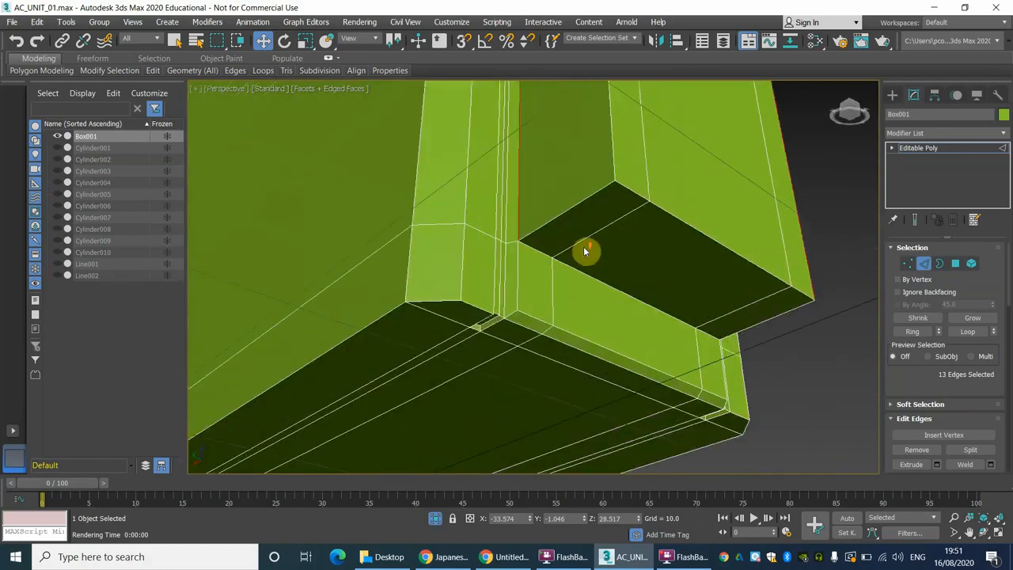
pyautogui.keyDown('ctrl'); pyautogui.click(559, 215); pyautogui.keyUp('ctrl')
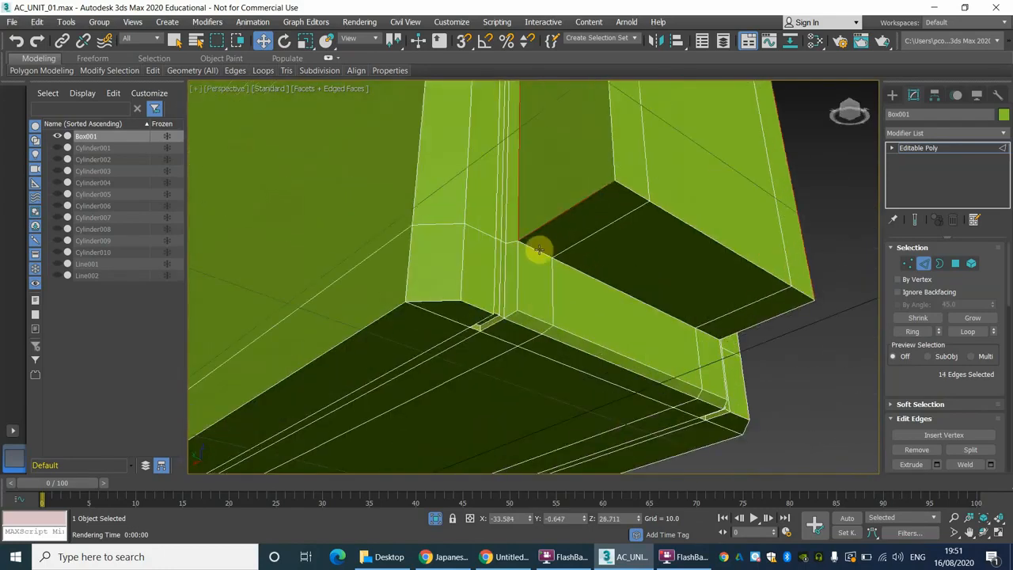
pyautogui.keyDown('ctrl'); pyautogui.click(538, 250); pyautogui.keyUp('ctrl')
pyautogui.keyDown('ctrl'); pyautogui.click(579, 271); pyautogui.keyUp('ctrl')
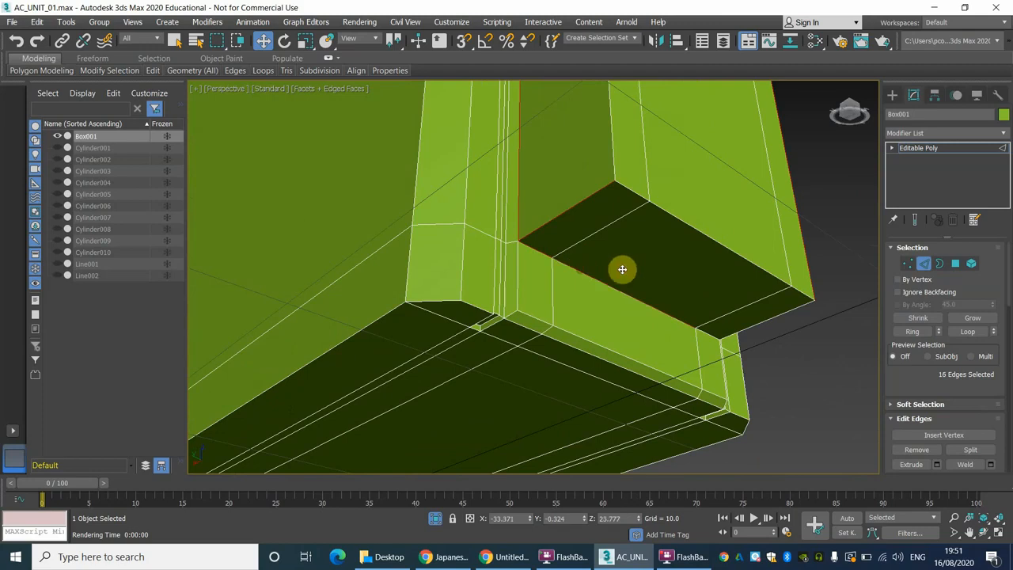
pyautogui.keyDown('ctrl'); pyautogui.click(633, 193); pyautogui.keyUp('ctrl')
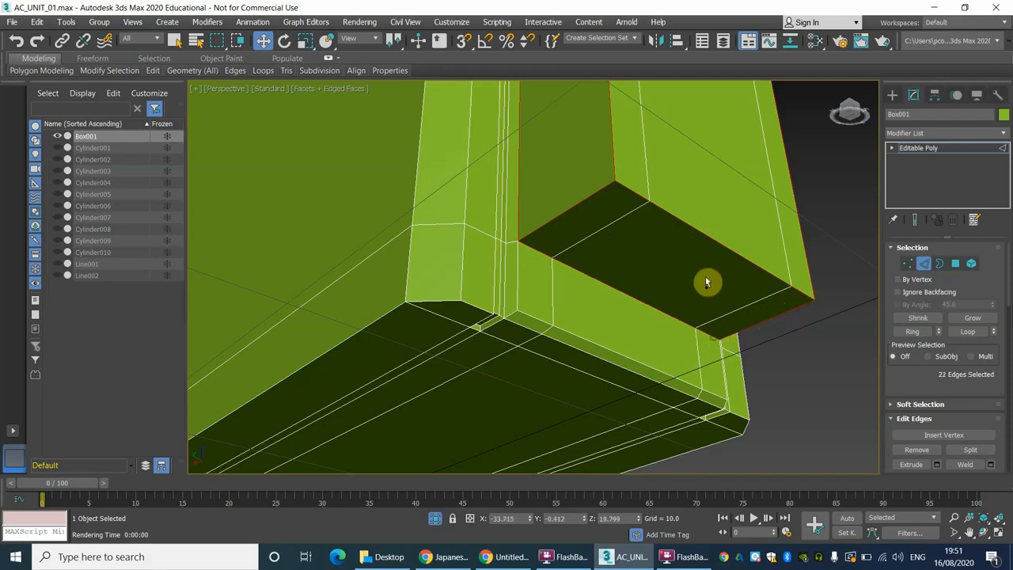
# Inspect the selected side cover outline and start a chamfer on its edges with an amount of 0.2.
pyautogui.scroll(-3, 704, 272)
pyautogui.moveTo(697, 273)
pyautogui.keyDown('alt'); pyautogui.mouseDown(button='middle')
pyautogui.moveTo(699, 282)
pyautogui.moveTo(594, 290)
pyautogui.moveTo(696, 285)
pyautogui.mouseUp(button='middle'); pyautogui.keyUp('alt')
pyautogui.scroll(2, 697, 285)
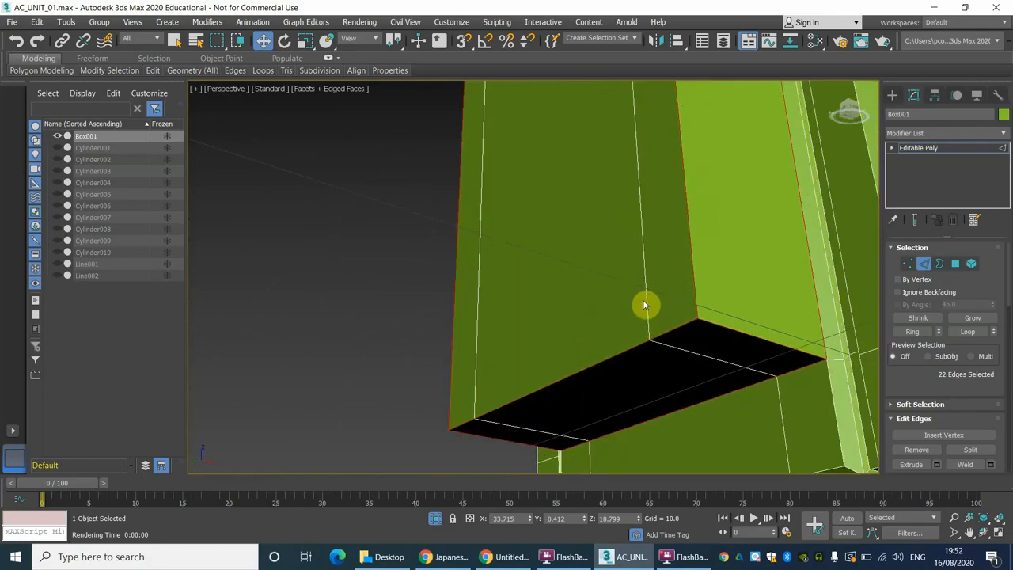
pyautogui.keyDown('alt'); pyautogui.moveTo(645, 305); pyautogui.dragTo(613, 256, button='middle'); pyautogui.keyUp('alt')
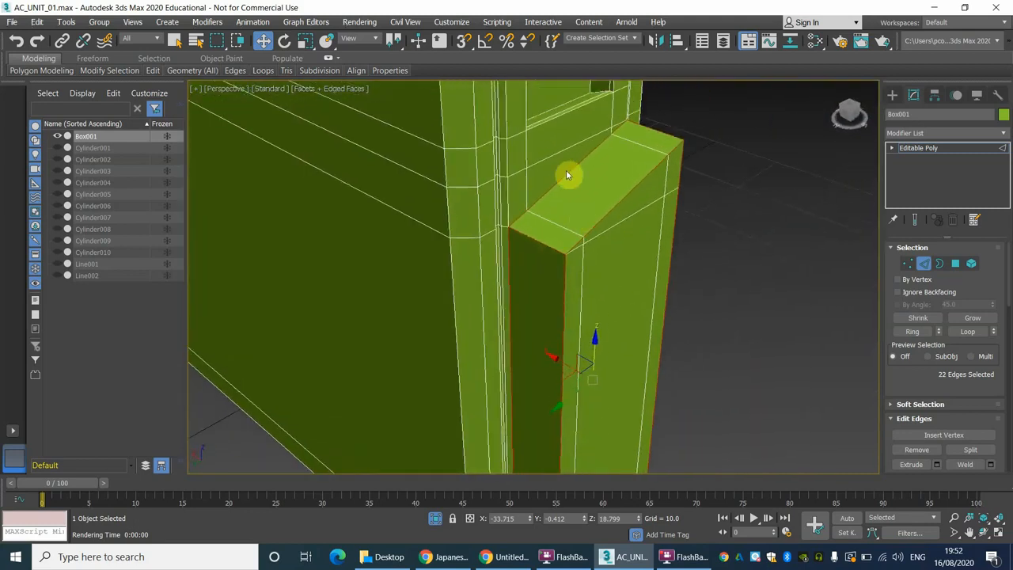
pyautogui.scroll(-2, 946, 457)
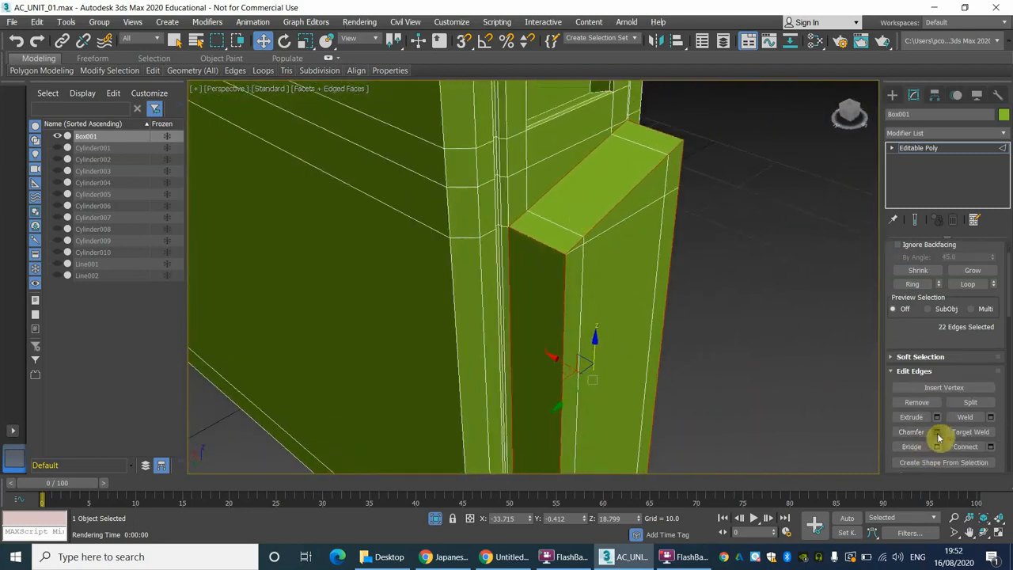
pyautogui.click(937, 432)
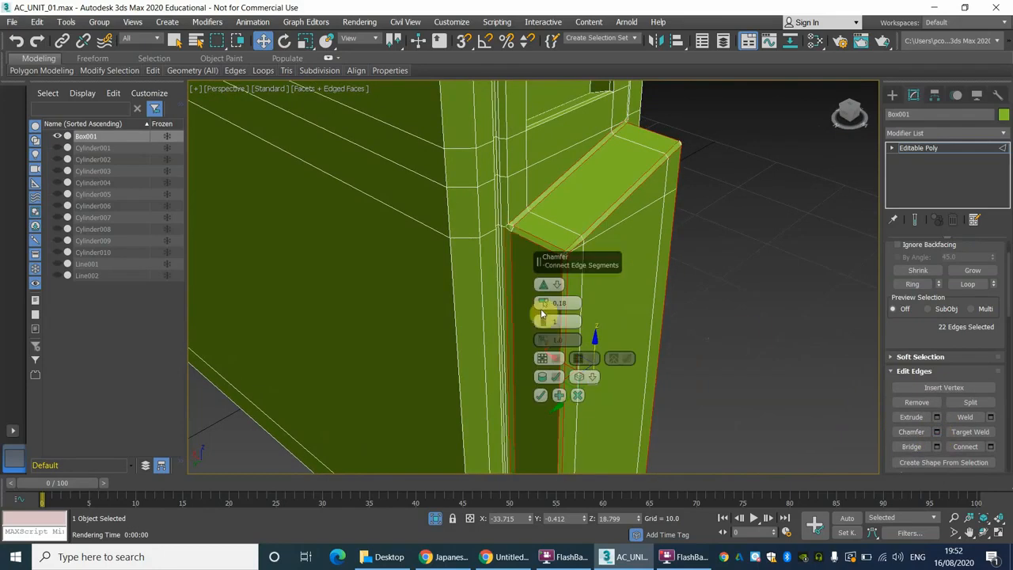
pyautogui.keyDown('alt'); pyautogui.moveTo(662, 290); pyautogui.dragTo(610, 278, button='middle'); pyautogui.keyUp('alt')
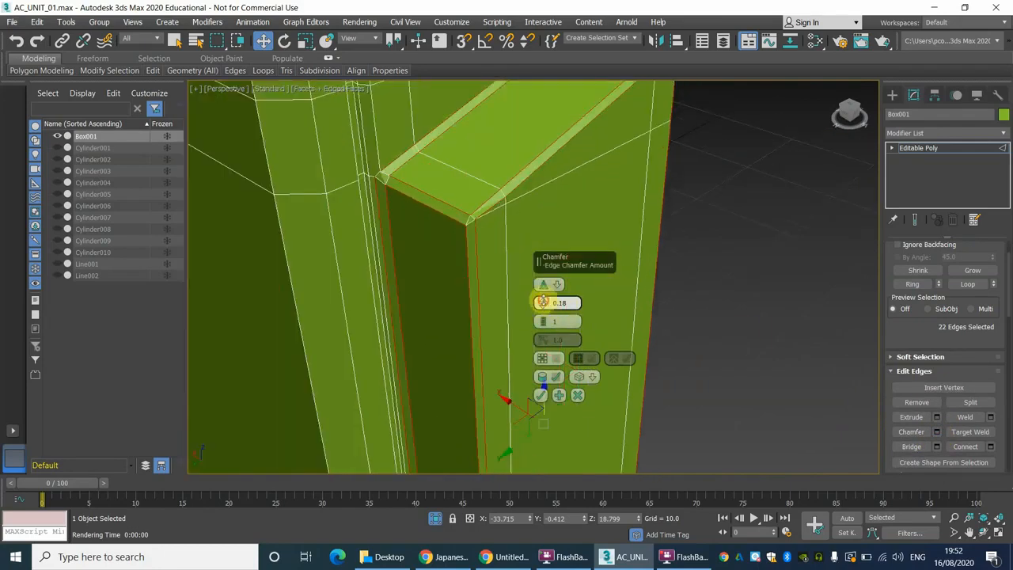
pyautogui.moveTo(543, 302)
pyautogui.mouseDown()
pyautogui.moveTo(543, 278)
pyautogui.moveTo(545, 301)
pyautogui.mouseUp()
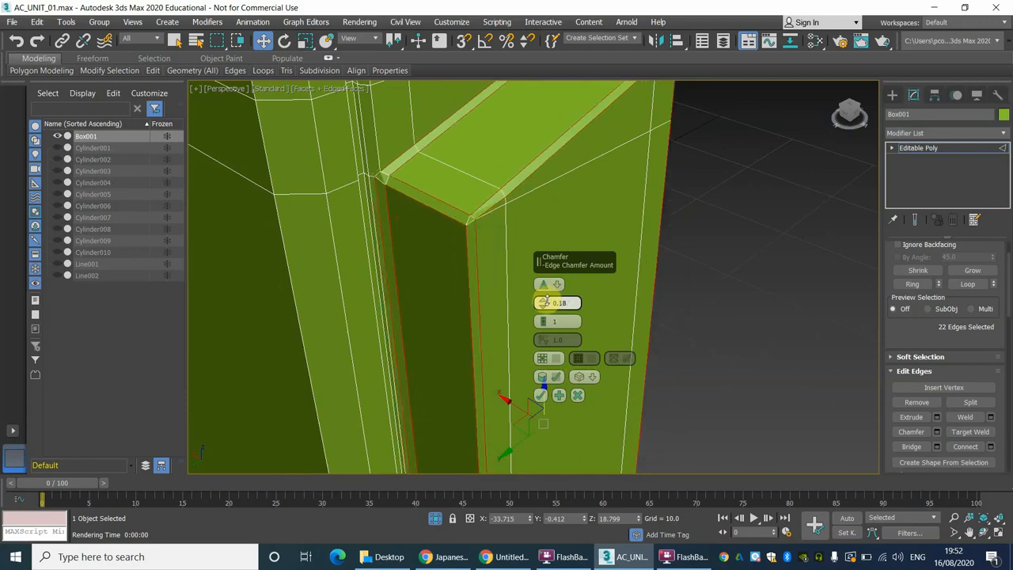
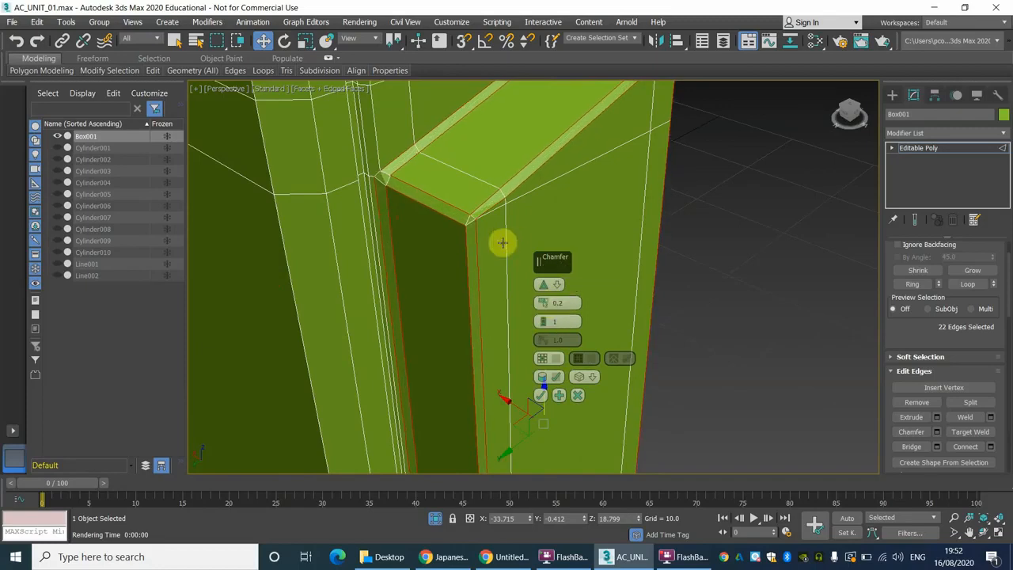
# Try the side cover chamfer with 4 connecting segments, and return it to 1 segment.
pyautogui.scroll(3, 496, 247)
pyautogui.scroll(-1, 502, 219)
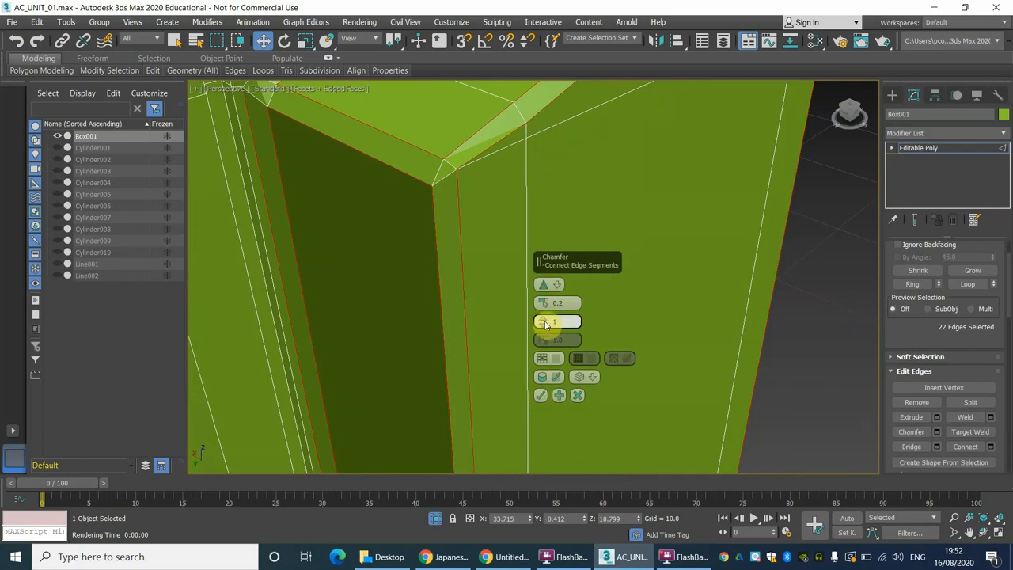
pyautogui.moveTo(543, 320); pyautogui.dragTo(553, 313)
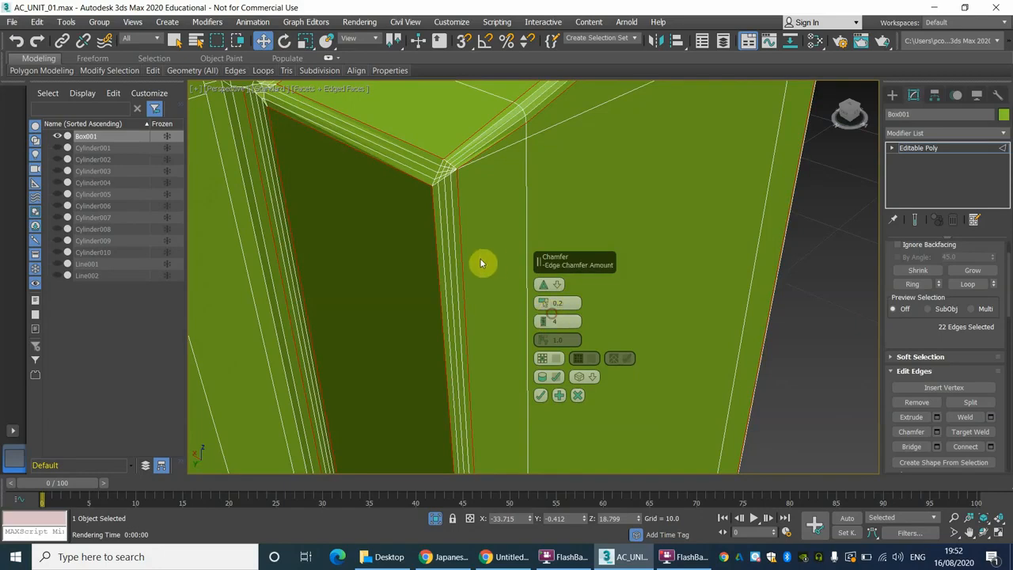
pyautogui.rightClick(543, 305)
pyautogui.moveTo(541, 307); pyautogui.dragTo(543, 302)
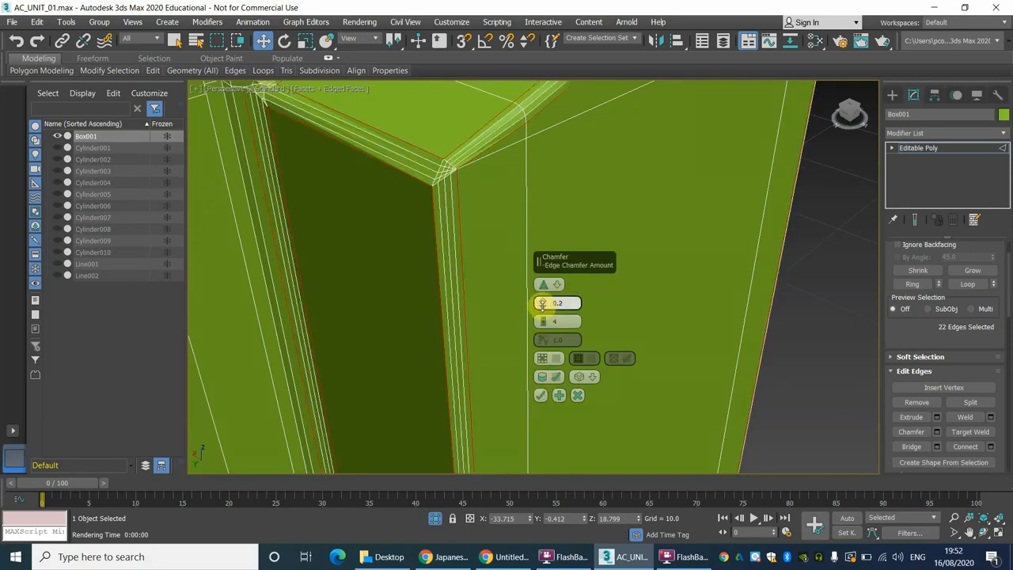
pyautogui.click(543, 326)
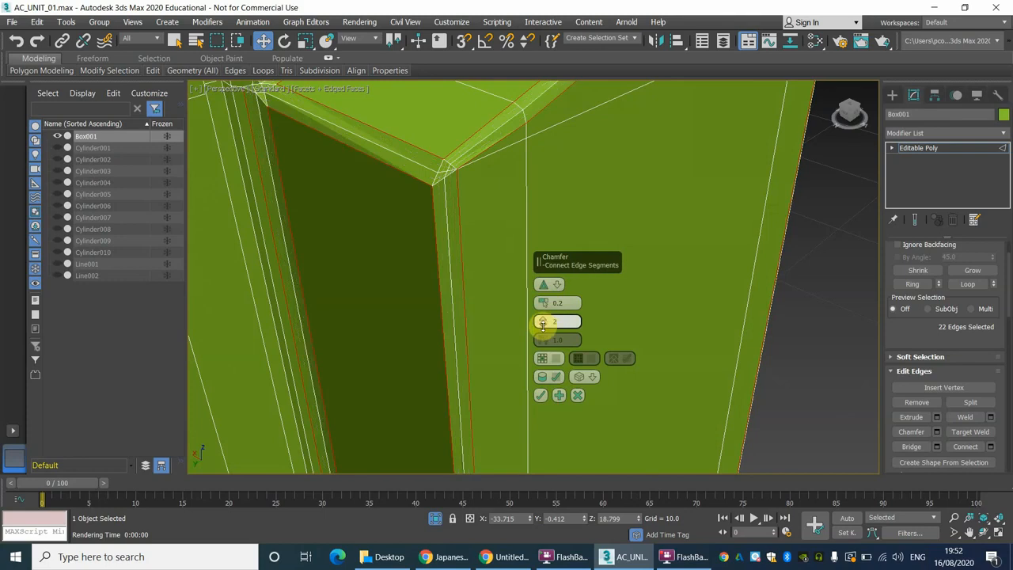
pyautogui.click(543, 326)
pyautogui.click(543, 326)
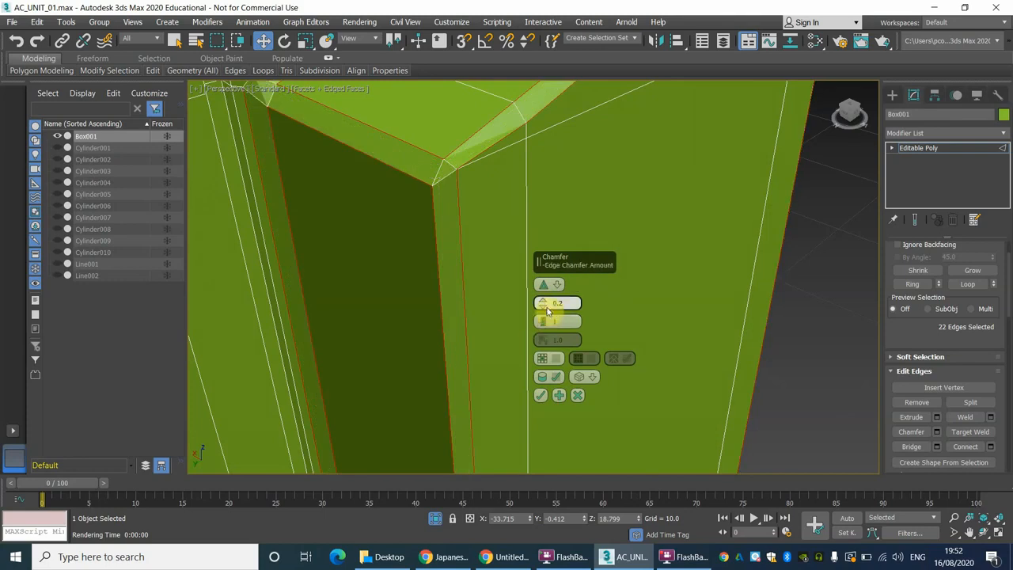
# Apply the 0.2 single-segment chamfer to the side cover's outline edges and inspect the bevelled corners.
pyautogui.moveTo(543, 300)
pyautogui.mouseDown()
pyautogui.moveTo(542, 309)
pyautogui.moveTo(543, 299)
pyautogui.mouseUp()
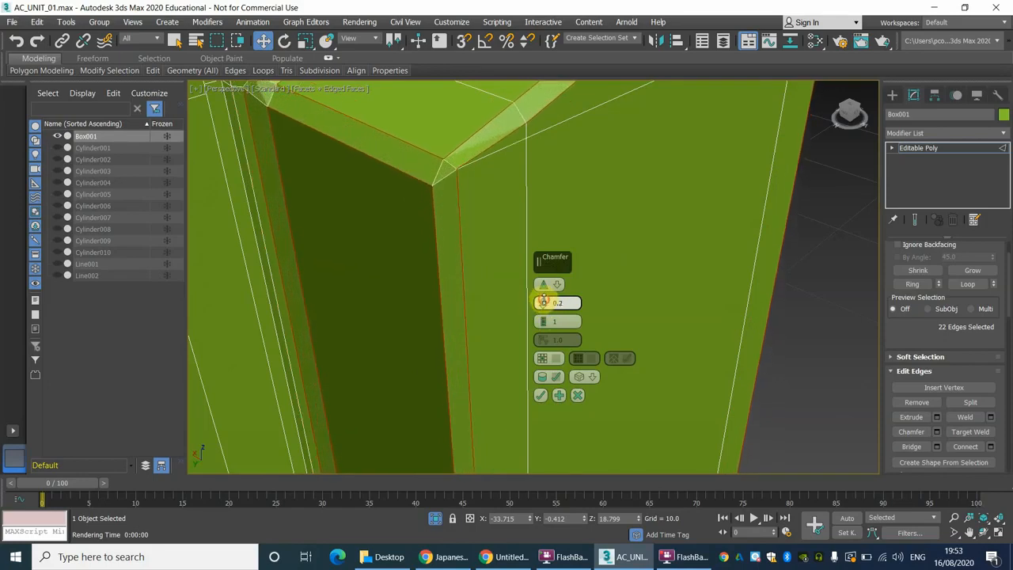
pyautogui.click(541, 395)
pyautogui.scroll(-4, 620, 282)
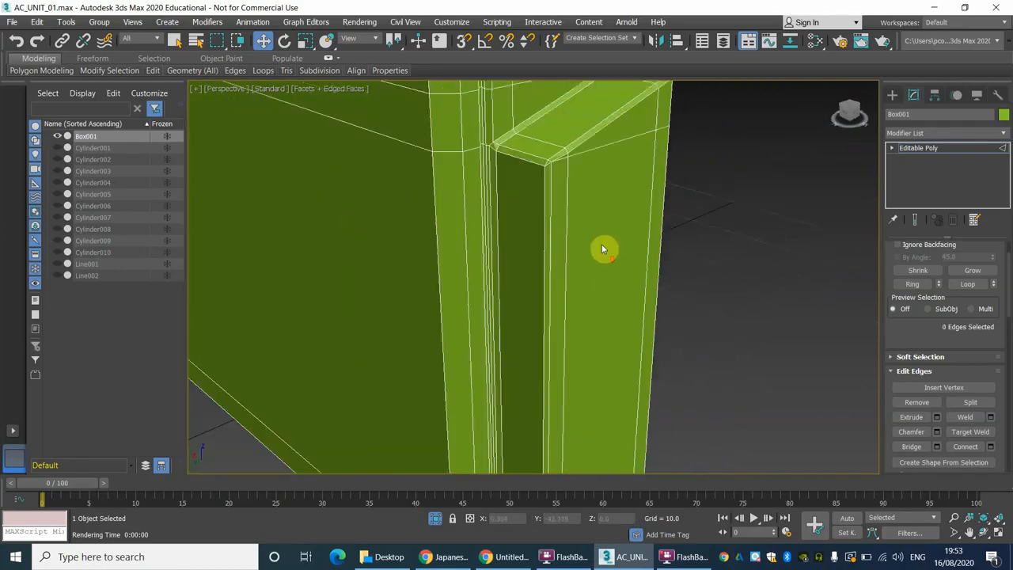
pyautogui.moveTo(602, 249)
pyautogui.keyDown('alt'); pyautogui.mouseDown(button='middle')
pyautogui.moveTo(579, 340)
pyautogui.moveTo(584, 222)
pyautogui.moveTo(638, 235)
pyautogui.moveTo(611, 243)
pyautogui.mouseUp(button='middle'); pyautogui.keyUp('alt')
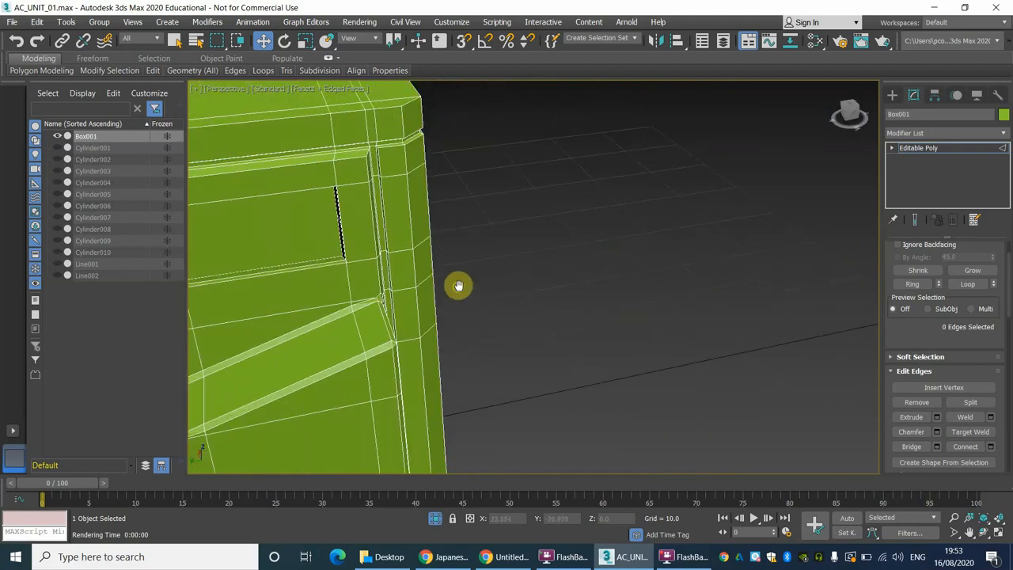
# Render the perspective view close to the side cover to check its bevelled edges, and close the render.
pyautogui.keyDown('alt'); pyautogui.moveTo(457, 285); pyautogui.dragTo(498, 243, button='middle'); pyautogui.keyUp('alt')
pyautogui.click(359, 21)
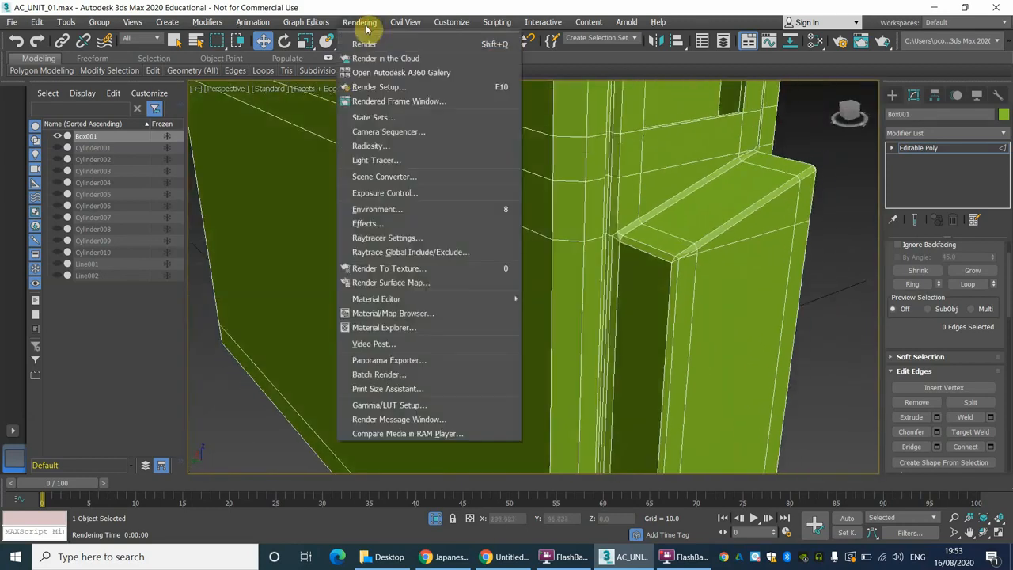
pyautogui.click(376, 37)
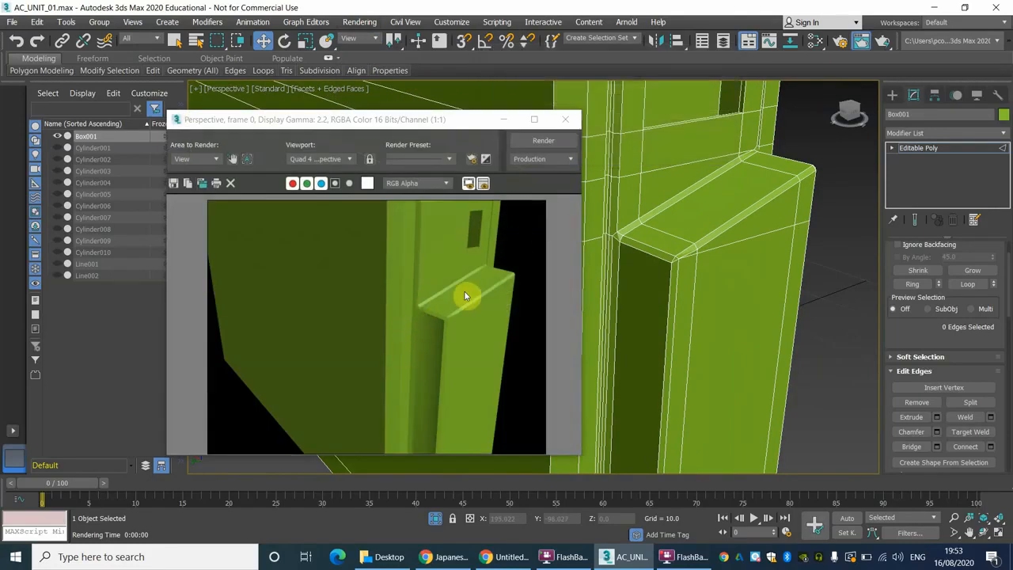
pyautogui.click(565, 121)
# Start Target Weld at vertex level, try welding two bevel corner vertices at the end of the slanted top, and undo the weld.
pyautogui.scroll(3, 640, 310)
pyautogui.moveTo(606, 230); pyautogui.dragTo(542, 361, button='middle')
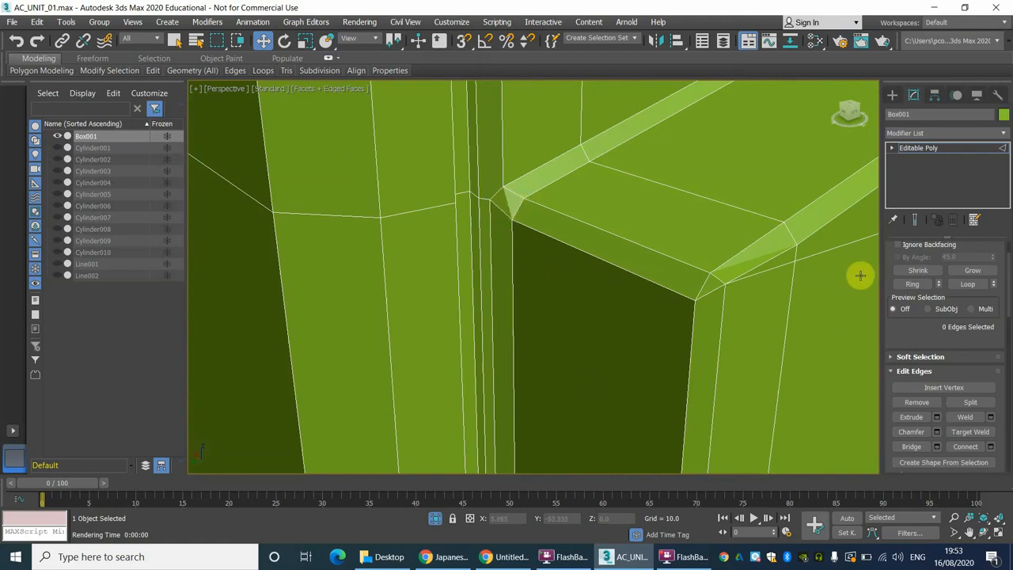
pyautogui.scroll(2, 950, 333)
pyautogui.click(908, 263)
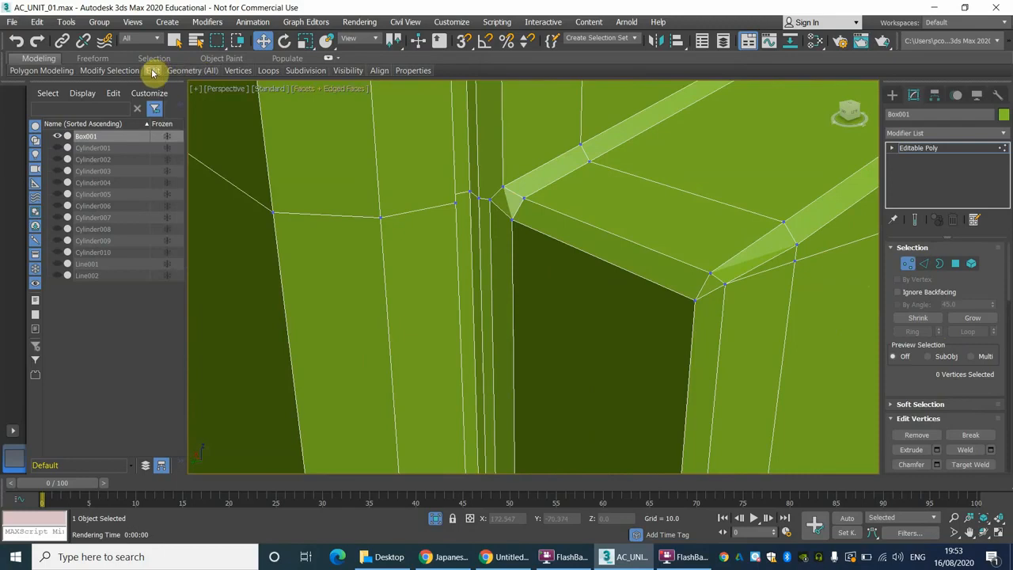
pyautogui.moveTo(247, 75)
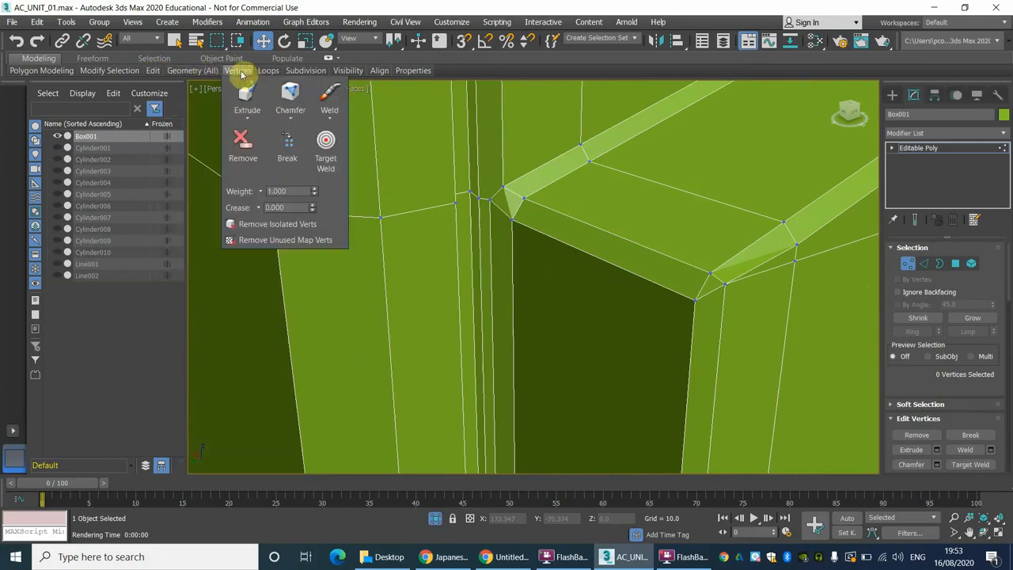
pyautogui.click(344, 156)
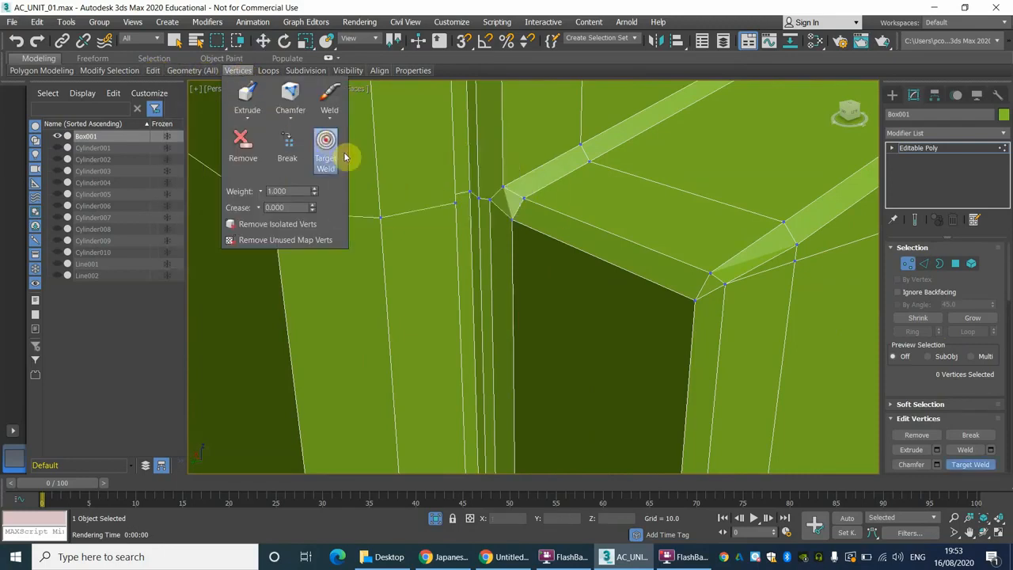
pyautogui.click(504, 191)
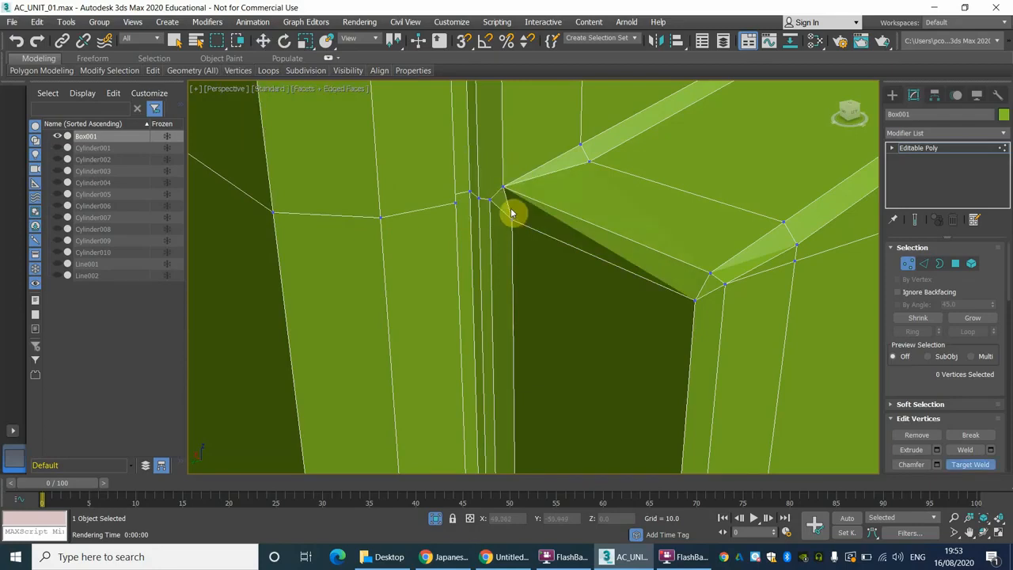
pyautogui.hotkey('ctrl', 'z')
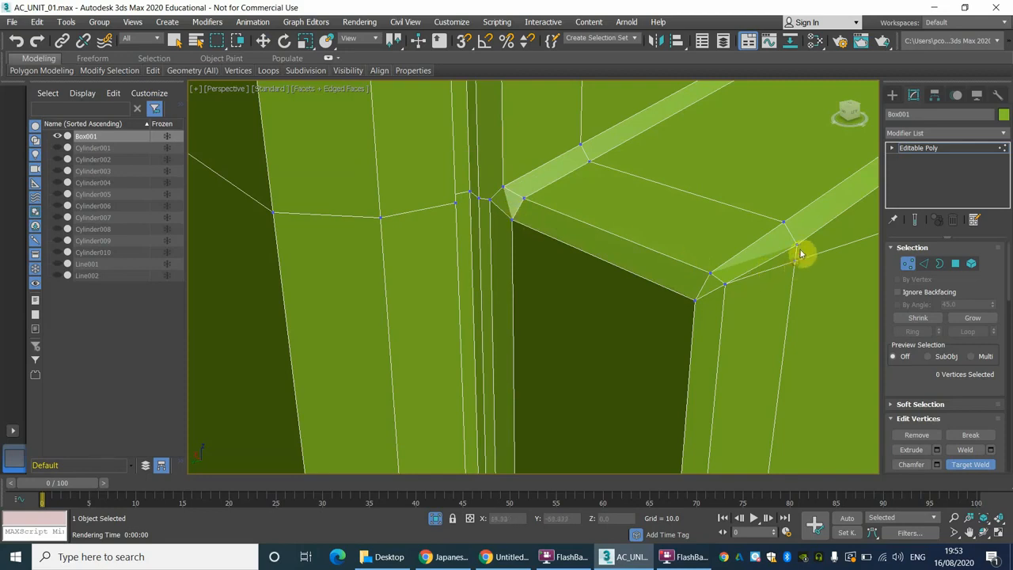
# Target-weld the stray vertex on the side cover's vertical edge up to the lower bevel vertex of the slanted top.
pyautogui.moveTo(775, 291); pyautogui.dragTo(619, 373, button='middle')
pyautogui.scroll(2, 759, 298)
pyautogui.scroll(-2, 640, 371)
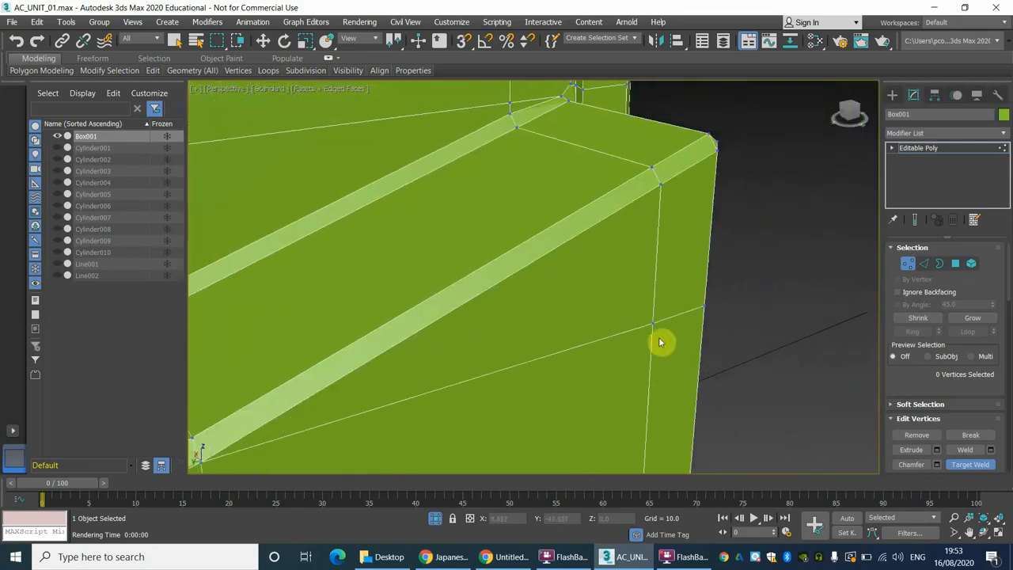
pyautogui.click(661, 186)
pyautogui.scroll(4, 671, 285)
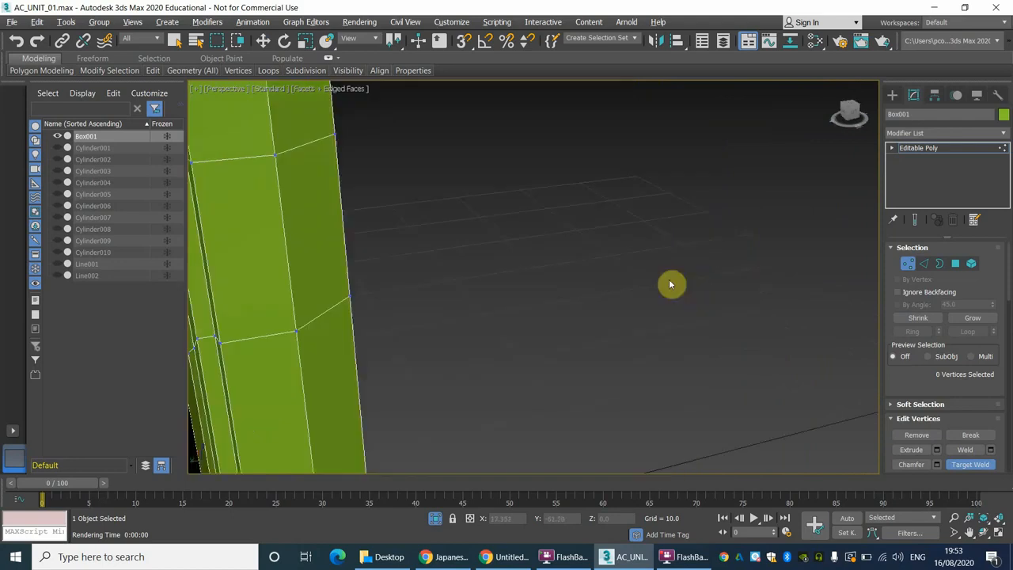
pyautogui.scroll(-6, 685, 278)
pyautogui.moveTo(639, 234)
pyautogui.mouseDown(button='middle')
pyautogui.moveTo(672, 322)
pyautogui.moveTo(635, 251)
pyautogui.mouseUp(button='middle')
pyautogui.scroll(2, 488, 346)
pyautogui.scroll(3, 568, 246)
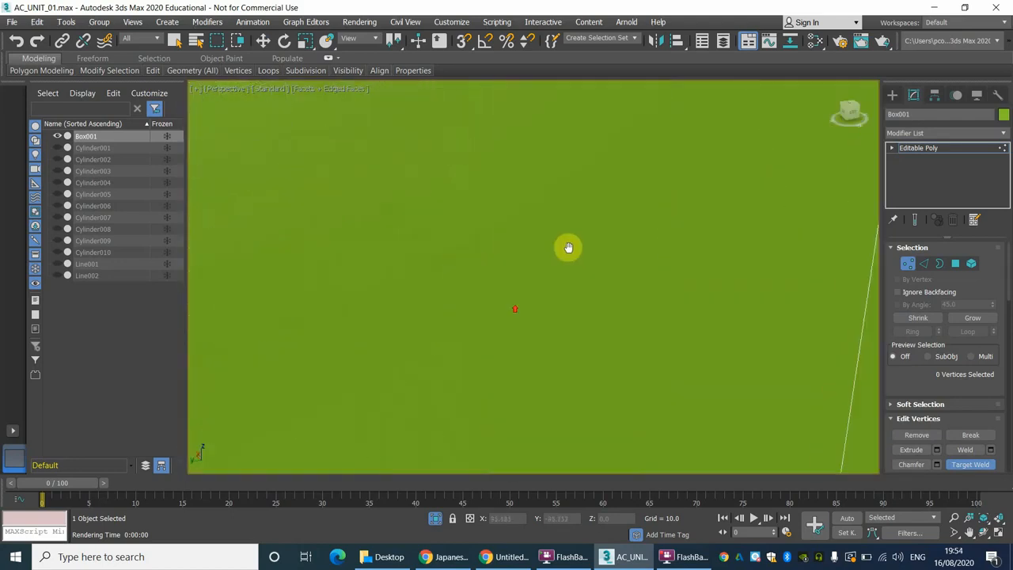
pyautogui.scroll(-5, 538, 293)
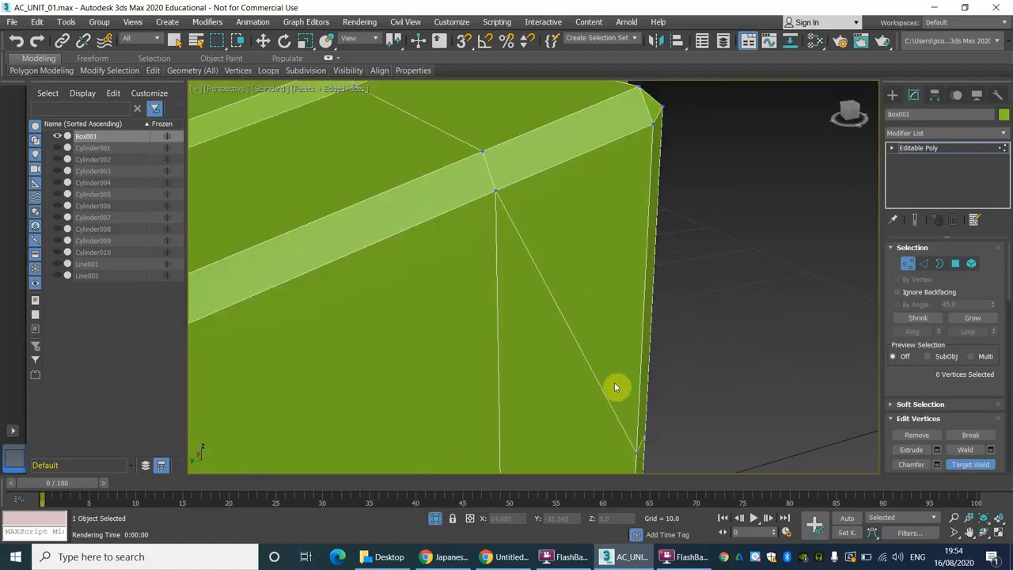
# Examine the side cover's bevelled corners and the end panel for remaining stray vertices.
pyautogui.scroll(3, 685, 344)
pyautogui.keyDown('alt'); pyautogui.moveTo(684, 343); pyautogui.dragTo(597, 329, button='middle'); pyautogui.keyUp('alt')
pyautogui.scroll(-5, 597, 330)
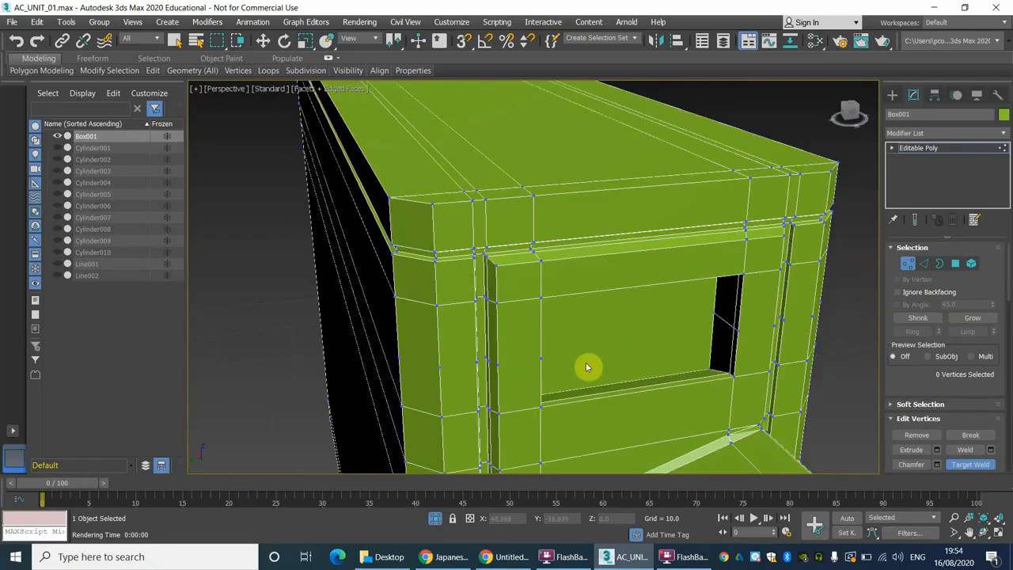
pyautogui.moveTo(580, 372); pyautogui.dragTo(589, 270, button='middle')
pyautogui.moveTo(590, 269); pyautogui.dragTo(589, 263)
pyautogui.scroll(4, 699, 361)
pyautogui.moveTo(699, 361); pyautogui.dragTo(654, 334, button='middle')
pyautogui.scroll(-3, 645, 336)
pyautogui.scroll(3, 463, 277)
pyautogui.moveTo(462, 277); pyautogui.dragTo(627, 288, button='middle')
pyautogui.scroll(-3, 523, 289)
pyautogui.scroll(2, 517, 289)
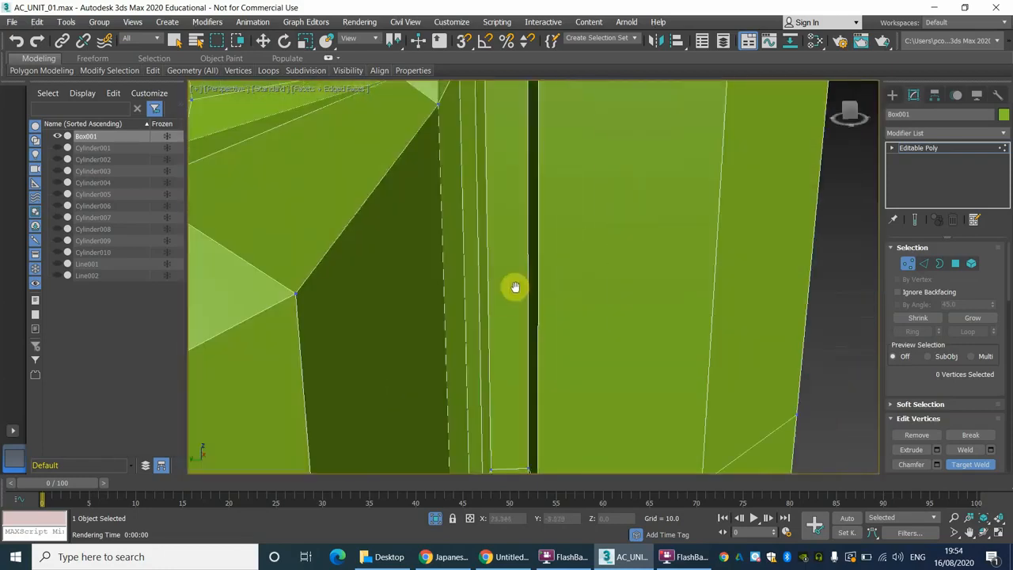
pyautogui.scroll(-2, 524, 288)
pyautogui.scroll(-2, 545, 304)
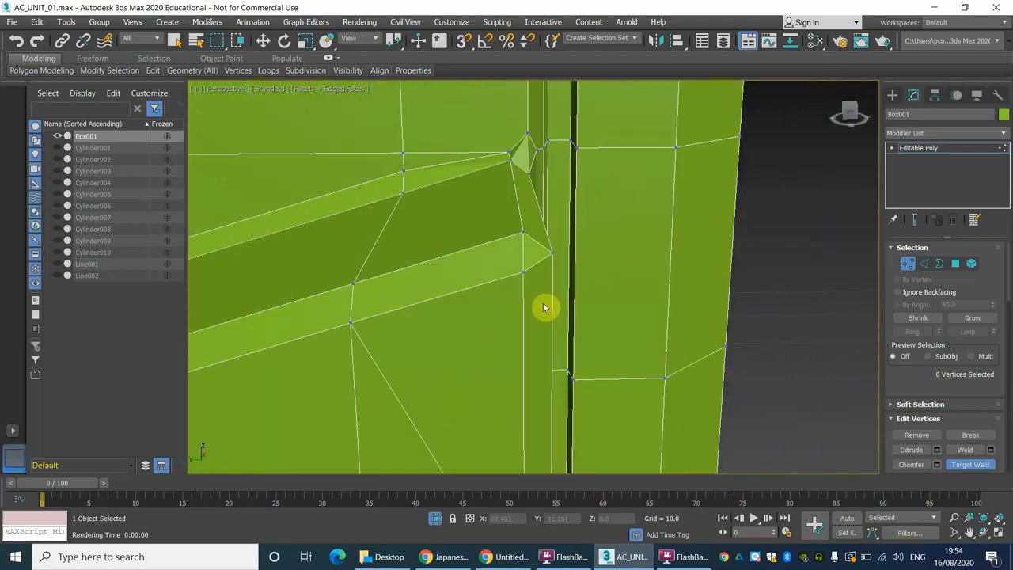
# Target-weld the stray vertex on the side cover's vertical chamfer to the bevel corner above, try its neighbouring vertex too, and leave the tool.
pyautogui.moveTo(545, 306); pyautogui.dragTo(524, 227, button='middle')
pyautogui.scroll(-1, 523, 227)
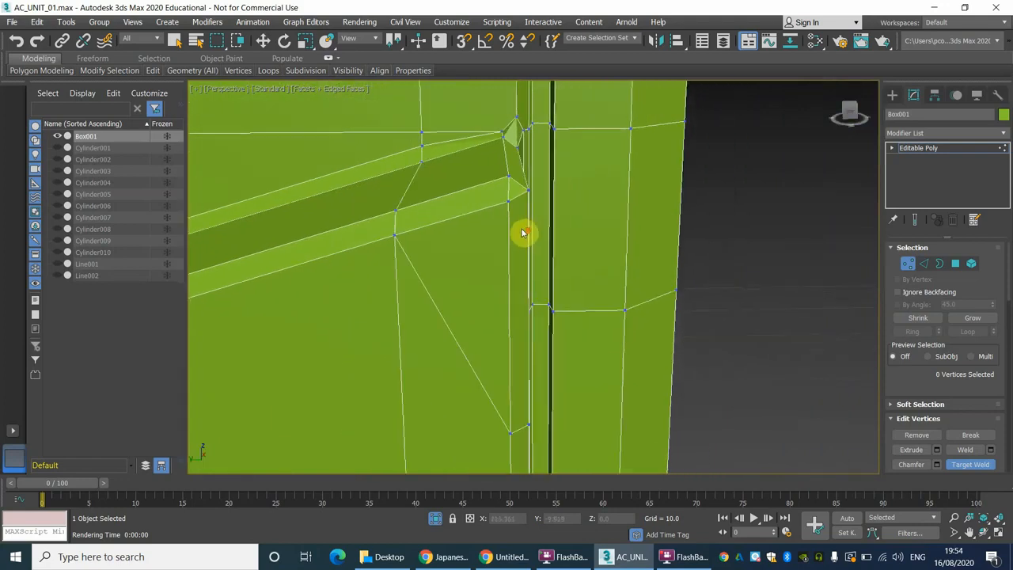
pyautogui.click(509, 433)
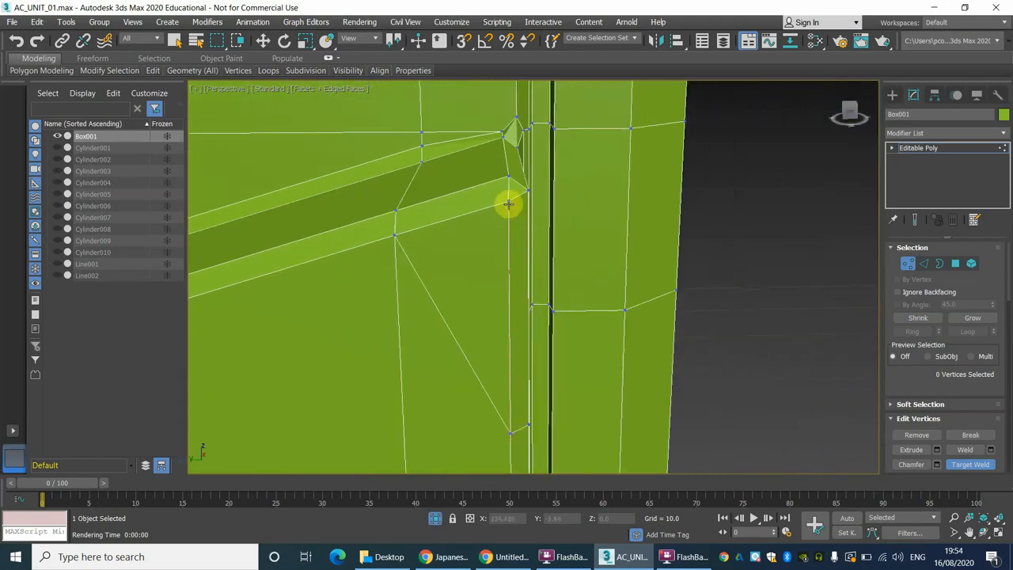
pyautogui.click(509, 203)
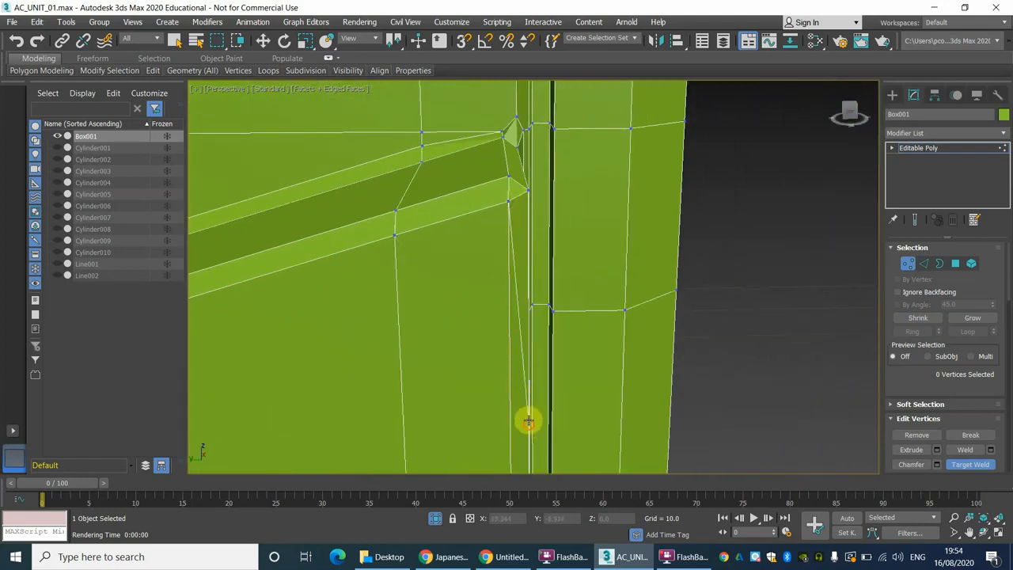
pyautogui.click(529, 423)
pyautogui.click(527, 193)
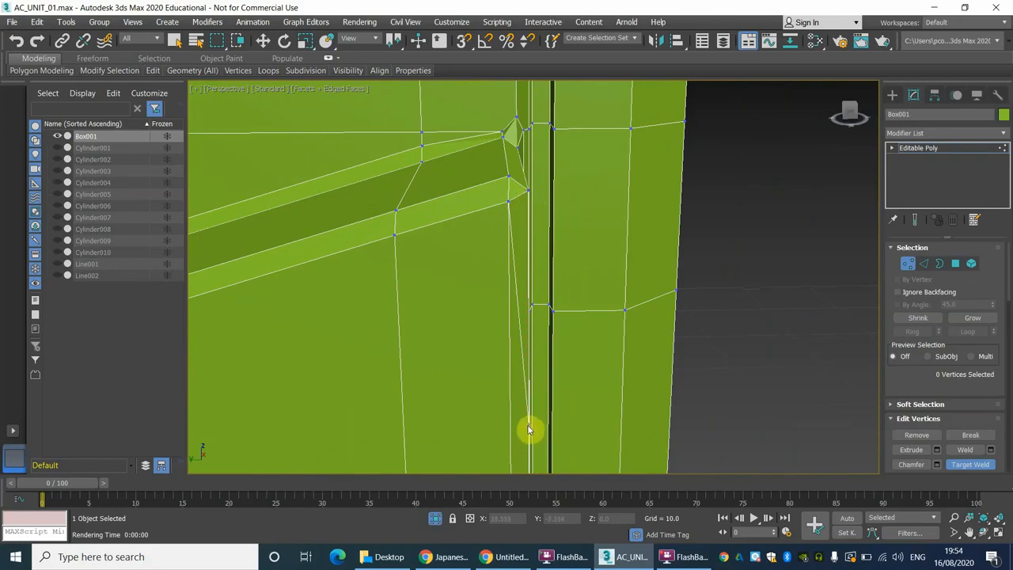
pyautogui.rightClick(463, 341)
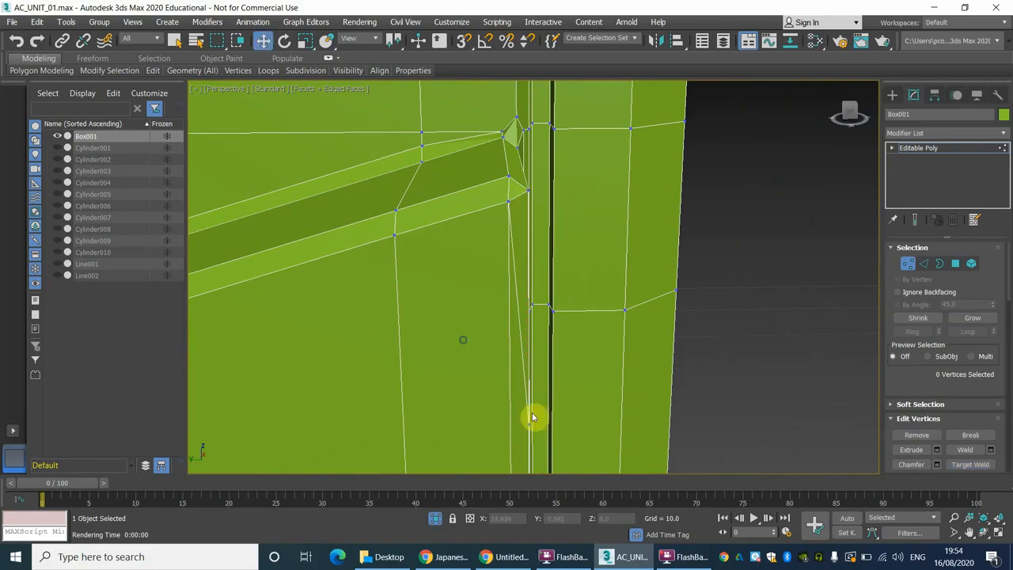
# Try moving the neighbouring chamfer vertex up to the bevel corner by hand, and undo the moves.
pyautogui.click(528, 427)
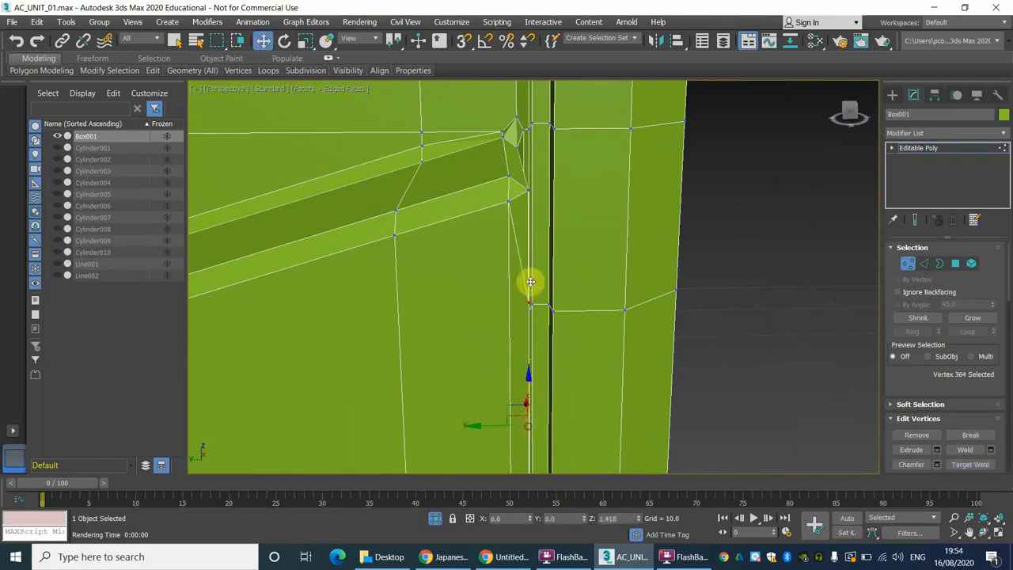
pyautogui.click(528, 191)
pyautogui.scroll(3, 544, 235)
pyautogui.moveTo(523, 196); pyautogui.dragTo(534, 297, button='middle')
pyautogui.scroll(-3, 536, 301)
pyautogui.keyDown('alt'); pyautogui.moveTo(645, 333); pyautogui.dragTo(601, 327, button='middle'); pyautogui.keyUp('alt')
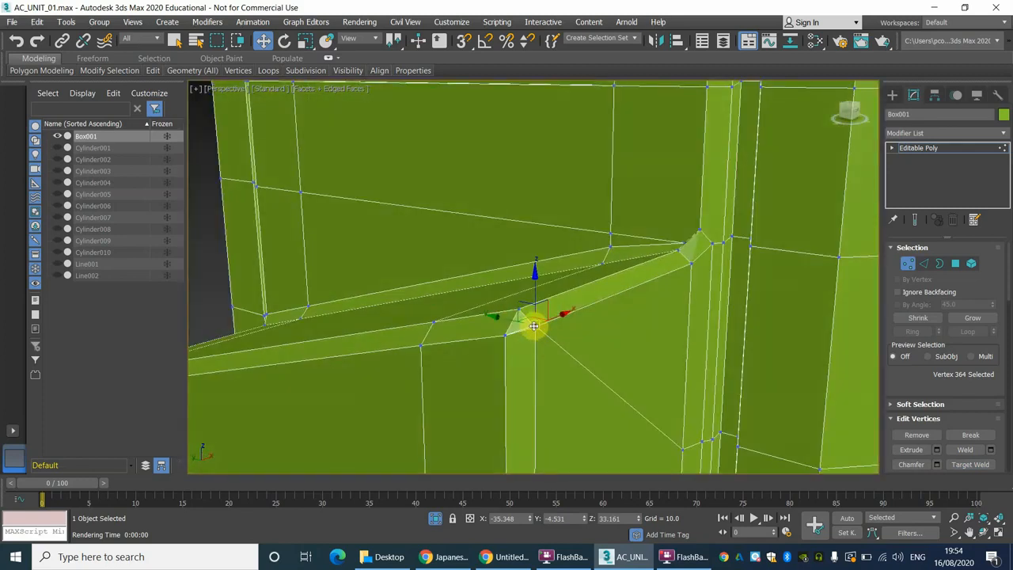
pyautogui.moveTo(535, 326); pyautogui.dragTo(541, 361)
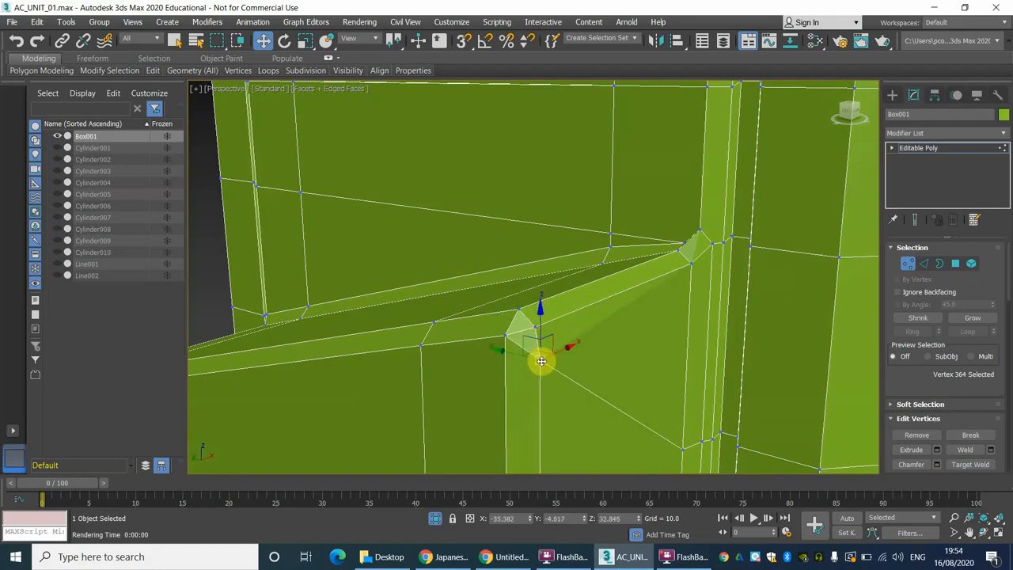
pyautogui.hotkey('ctrl', 'z')
pyautogui.hotkey('ctrl', 'z')
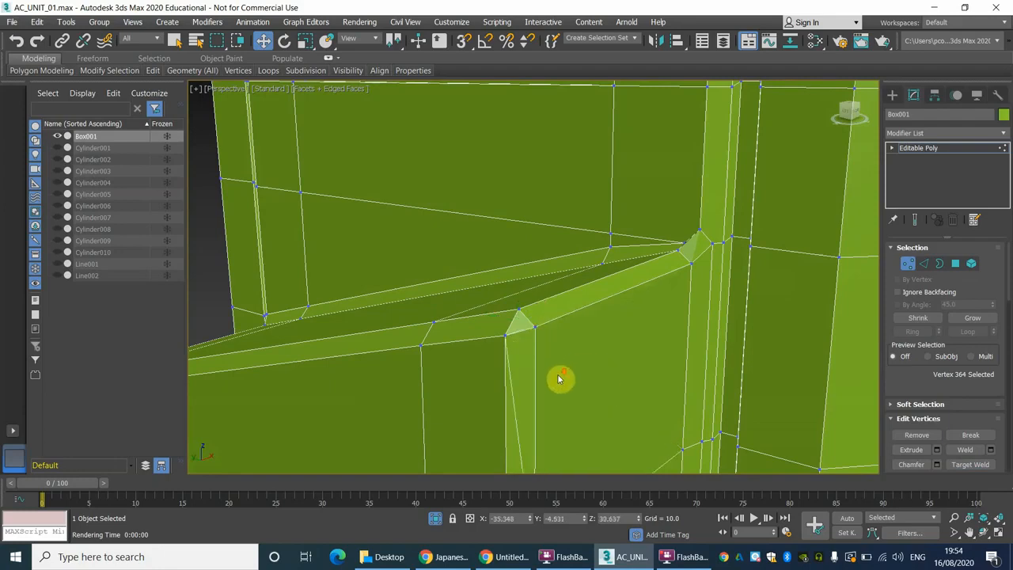
# Target-weld the remaining stray vertex on the chamfer's inner edge to the bevel corner vertex directly above it.
pyautogui.scroll(-3, 561, 377)
pyautogui.moveTo(574, 372); pyautogui.dragTo(583, 241, button='middle')
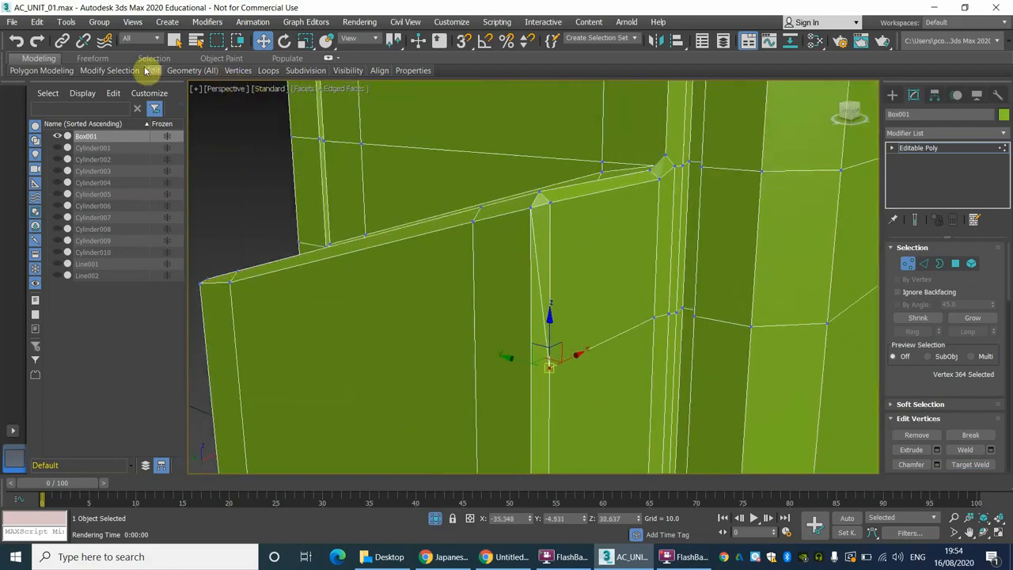
pyautogui.moveTo(164, 76)
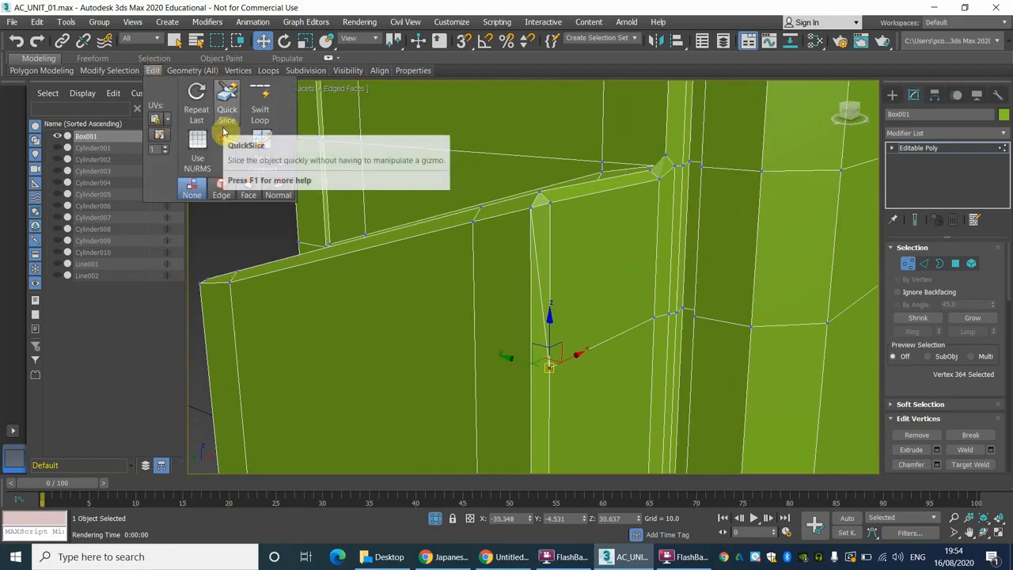
pyautogui.moveTo(255, 77)
pyautogui.click(325, 144)
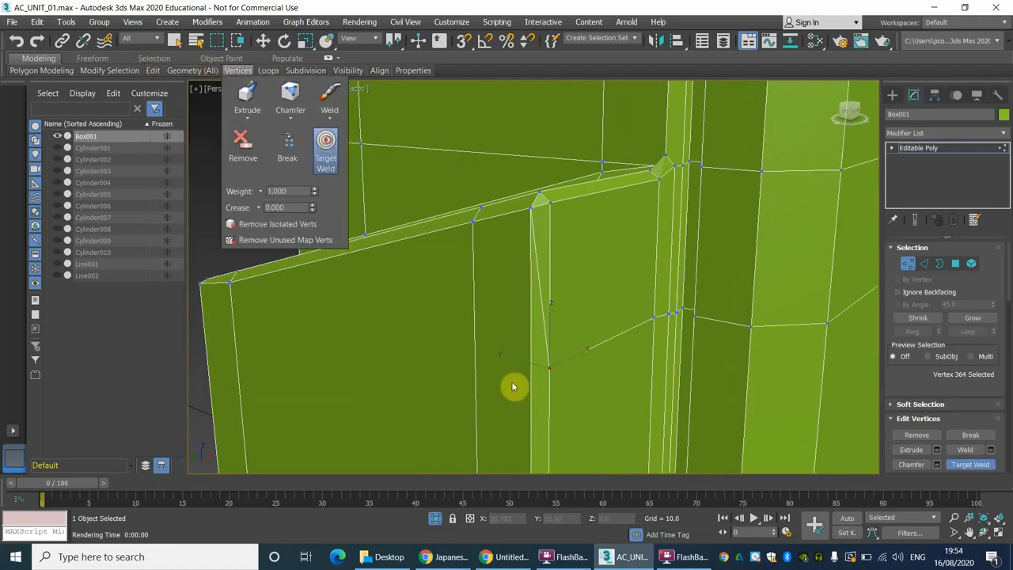
pyautogui.click(549, 368)
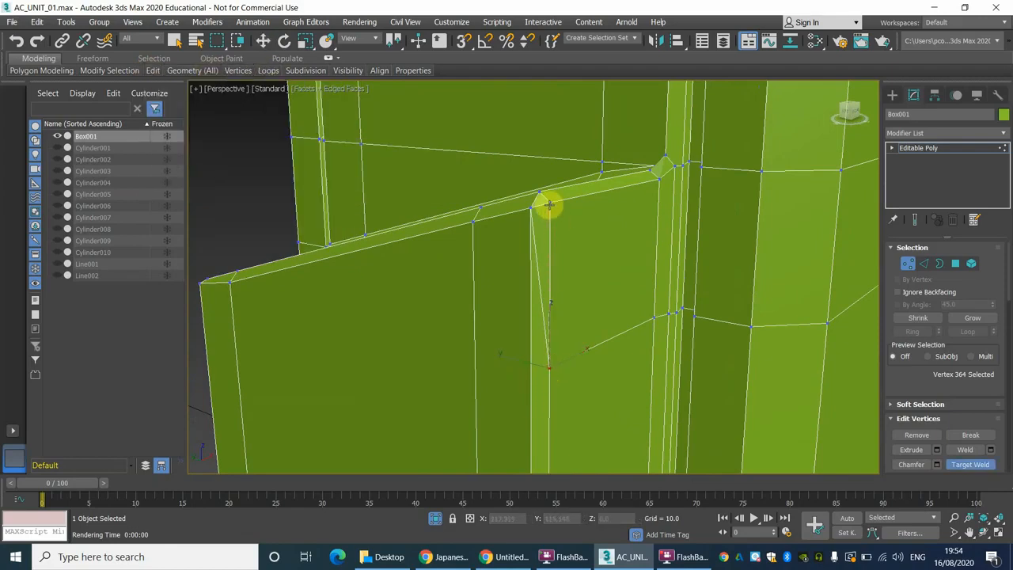
pyautogui.click(549, 205)
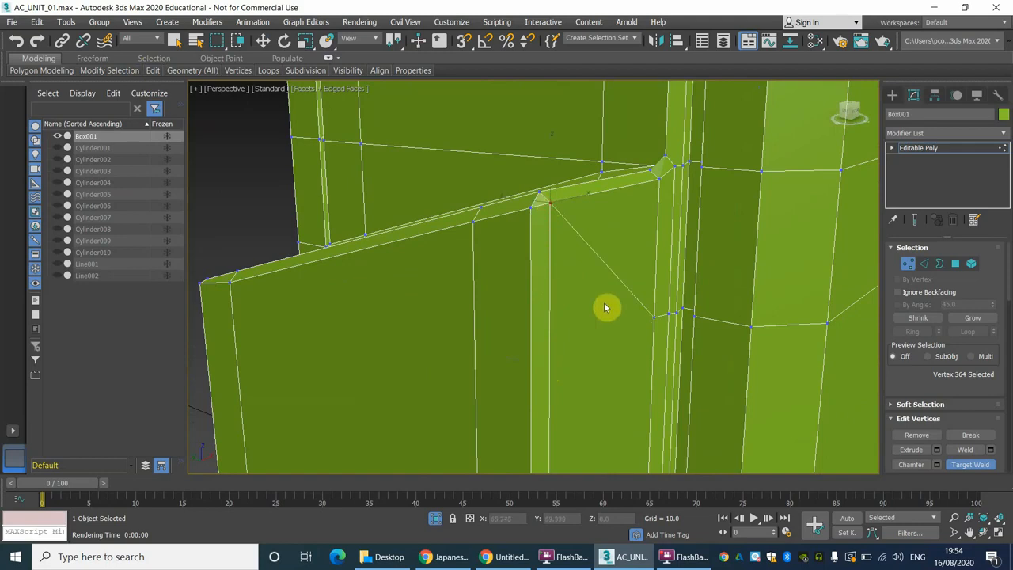
# Target-weld the stray vertices along the narrow groove behind the side cover up to the vertices level with the bevel corner.
pyautogui.scroll(-2, 605, 273)
pyautogui.keyDown('alt'); pyautogui.moveTo(605, 271); pyautogui.dragTo(599, 334, button='middle'); pyautogui.keyUp('alt')
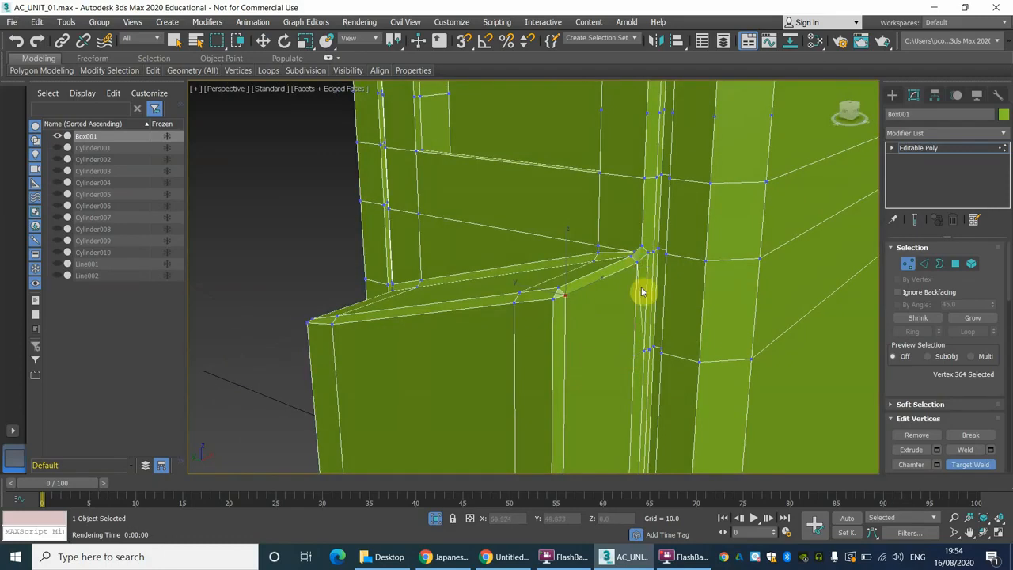
pyautogui.scroll(2, 654, 318)
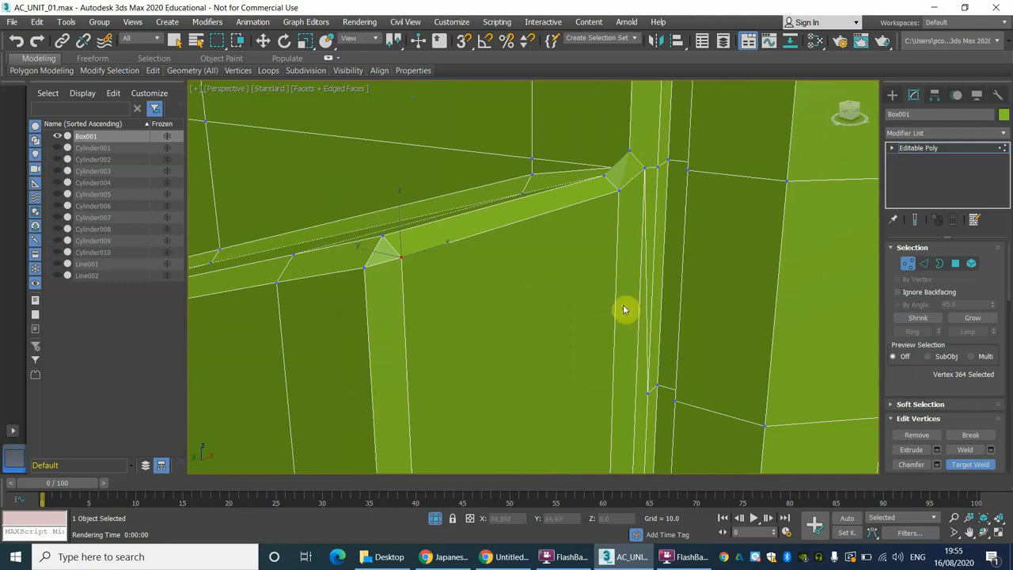
pyautogui.click(648, 396)
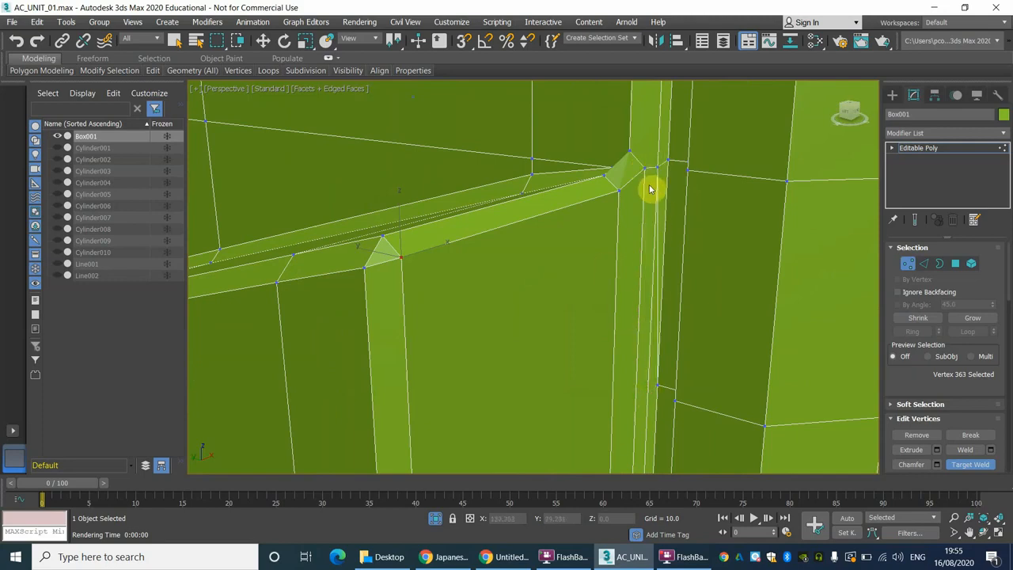
pyautogui.click(656, 386)
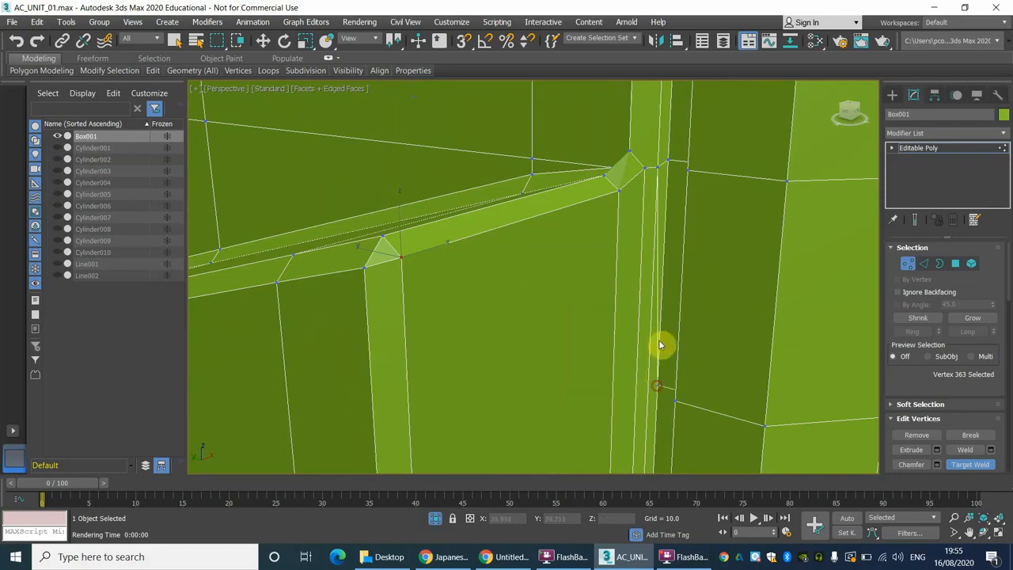
pyautogui.click(669, 160)
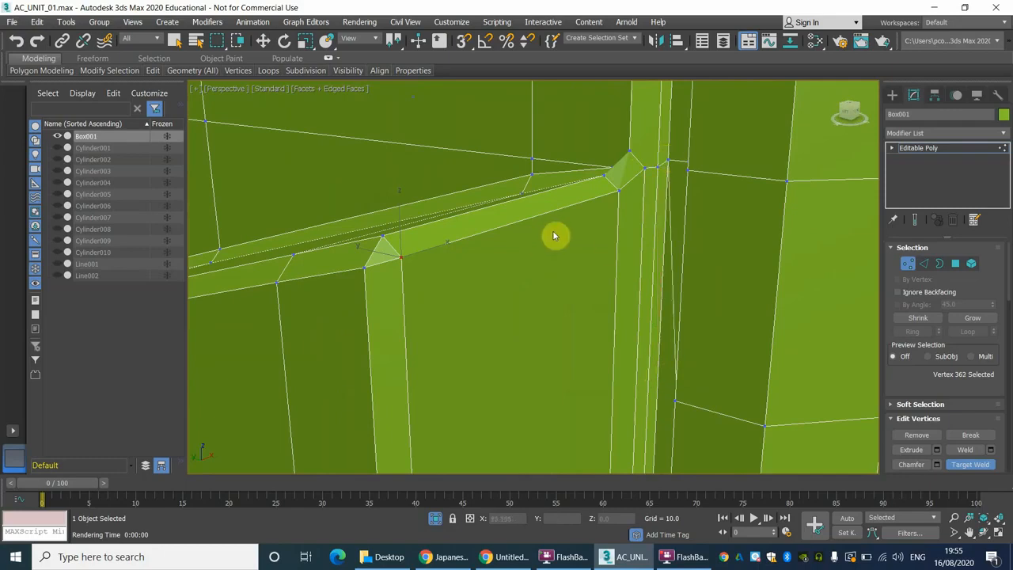
pyautogui.keyDown('alt'); pyautogui.moveTo(559, 230); pyautogui.dragTo(596, 285, button='middle'); pyautogui.keyUp('alt')
pyautogui.scroll(1, 596, 285)
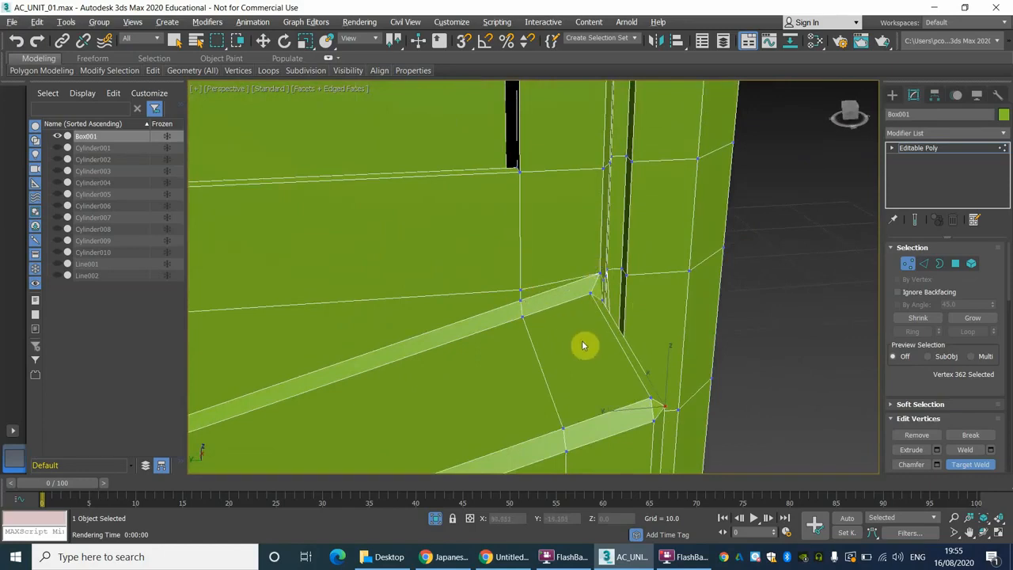
# Try target-welding the vertices at the inner end of the side cover's top bevel, and undo the attempts.
pyautogui.keyDown('alt'); pyautogui.moveTo(582, 345); pyautogui.dragTo(678, 208, button='middle'); pyautogui.keyUp('alt')
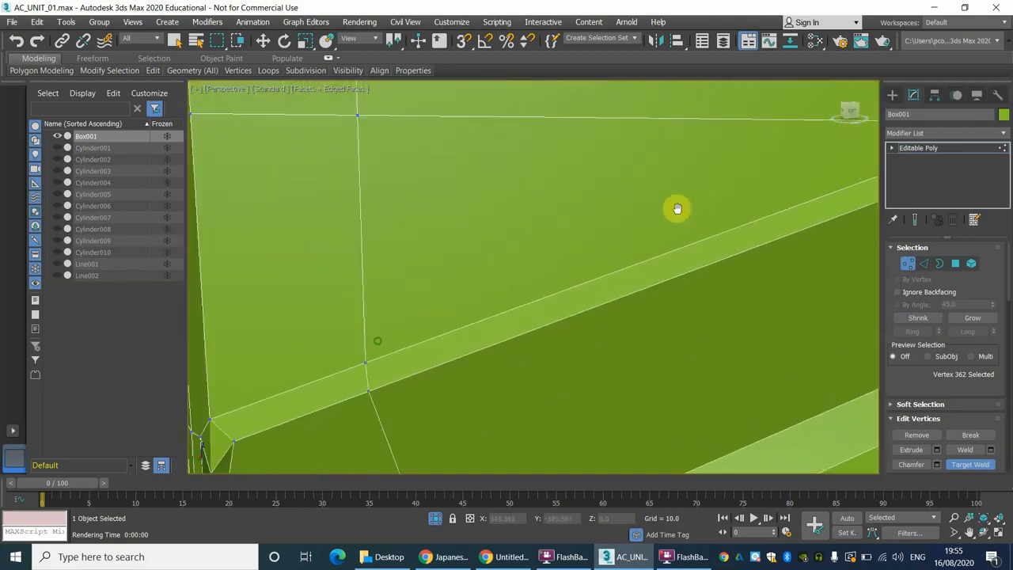
pyautogui.keyDown('alt'); pyautogui.moveTo(362, 403); pyautogui.dragTo(607, 254, button='middle'); pyautogui.keyUp('alt')
pyautogui.moveTo(544, 290); pyautogui.dragTo(521, 299, button='middle')
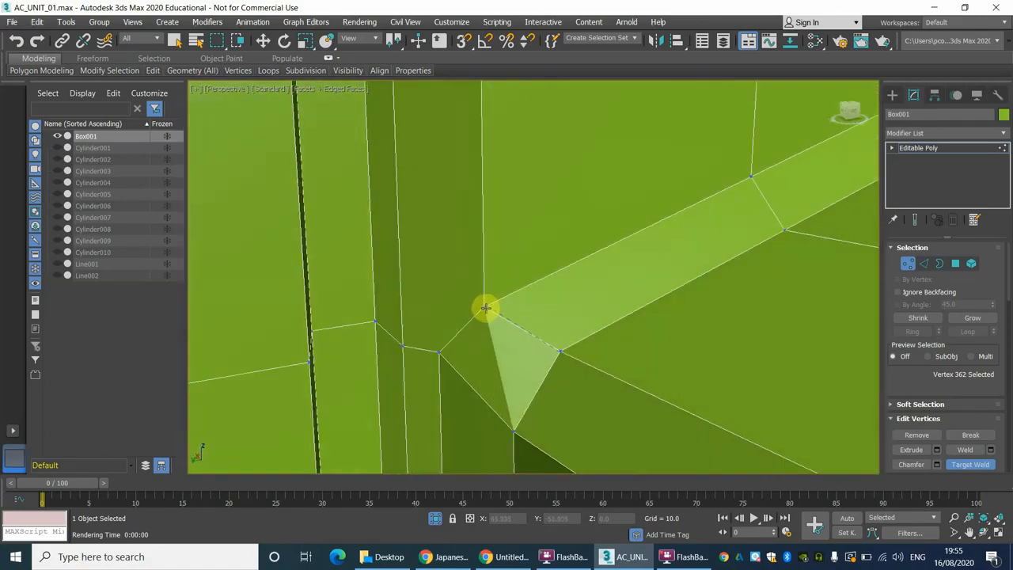
pyautogui.click(485, 308)
pyautogui.hotkey('ctrl', 'z')
pyautogui.scroll(2, 516, 411)
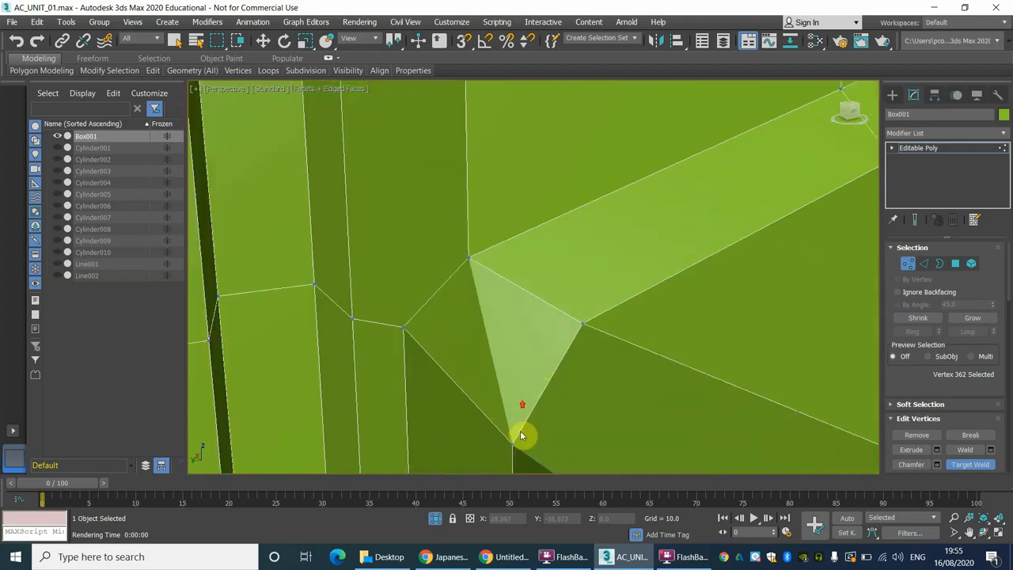
pyautogui.click(404, 328)
pyautogui.hotkey('ctrl', 'z')
pyautogui.scroll(-4, 511, 385)
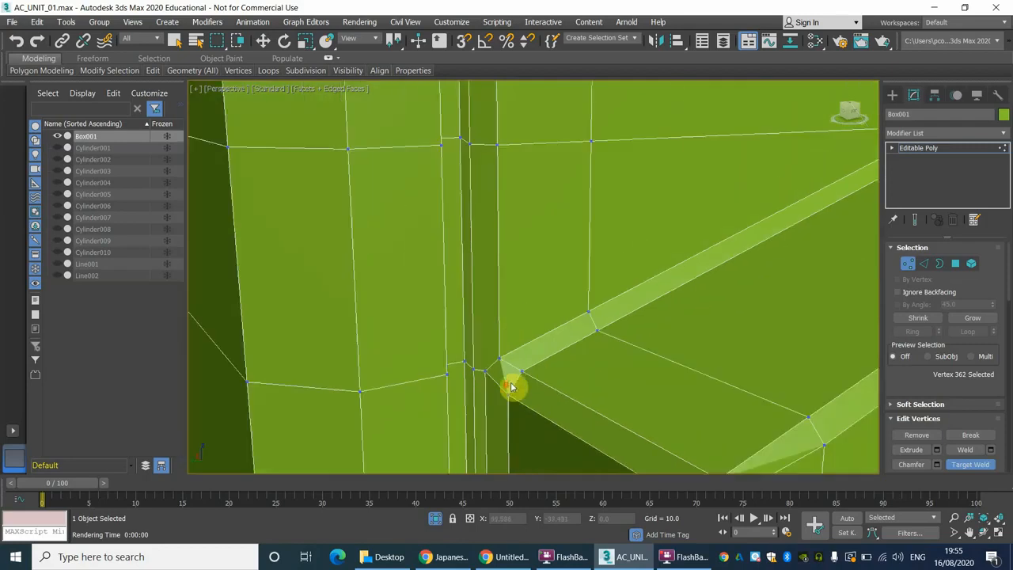
# Examine the side cover's outer top corner and its underside corners for stray vertices along the bevels.
pyautogui.keyDown('alt'); pyautogui.moveTo(510, 255); pyautogui.dragTo(567, 278, button='middle'); pyautogui.keyUp('alt')
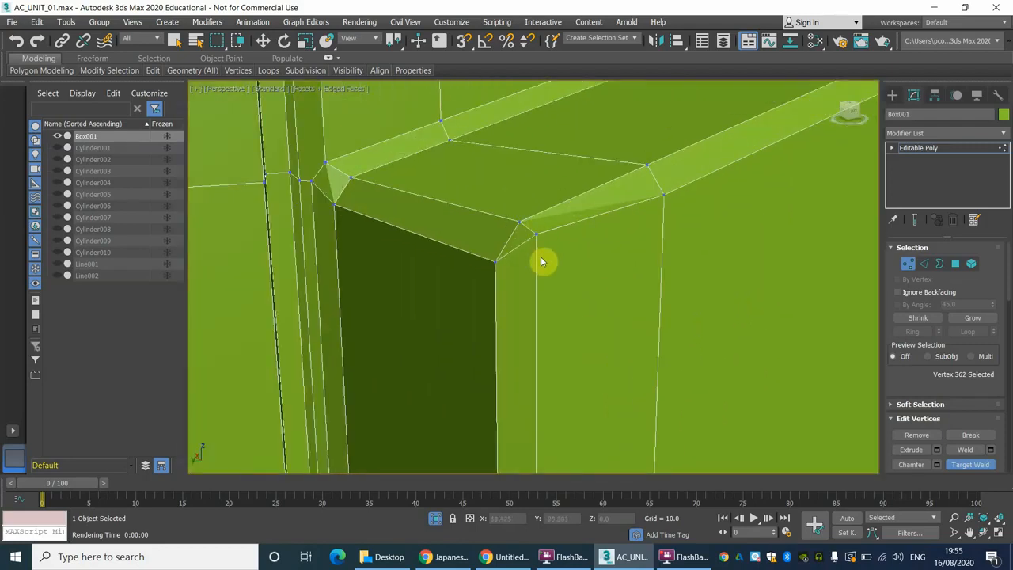
pyautogui.scroll(-5, 543, 289)
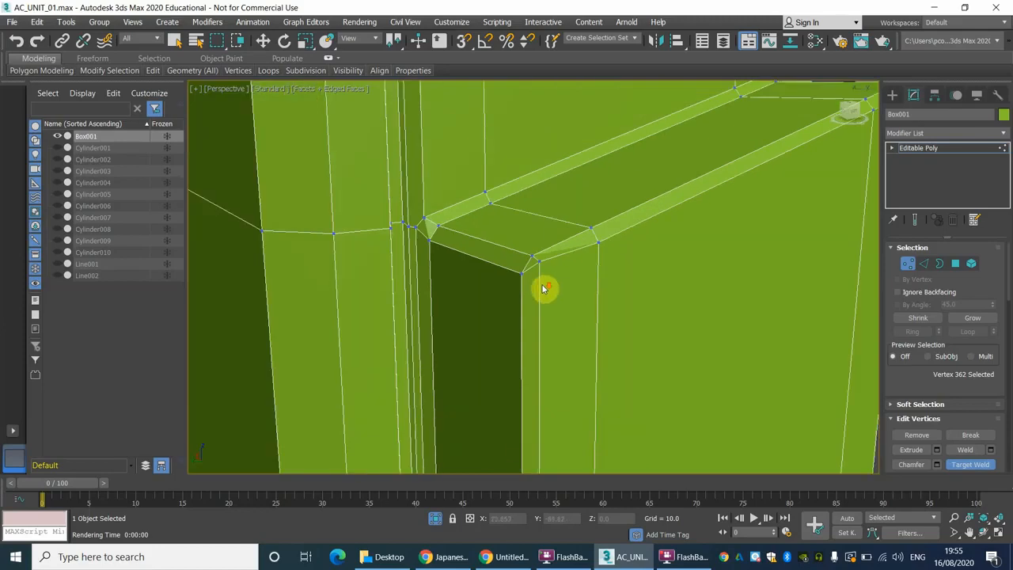
pyautogui.moveTo(562, 317); pyautogui.dragTo(550, 244, button='middle')
pyautogui.scroll(-6, 533, 351)
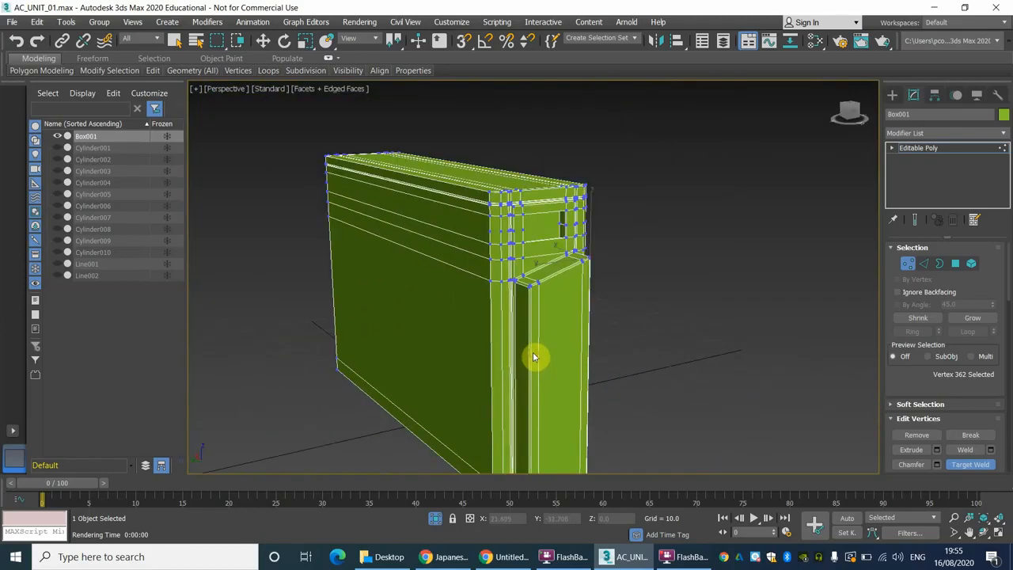
pyautogui.moveTo(534, 355); pyautogui.dragTo(563, 278, button='middle')
pyautogui.scroll(6, 561, 277)
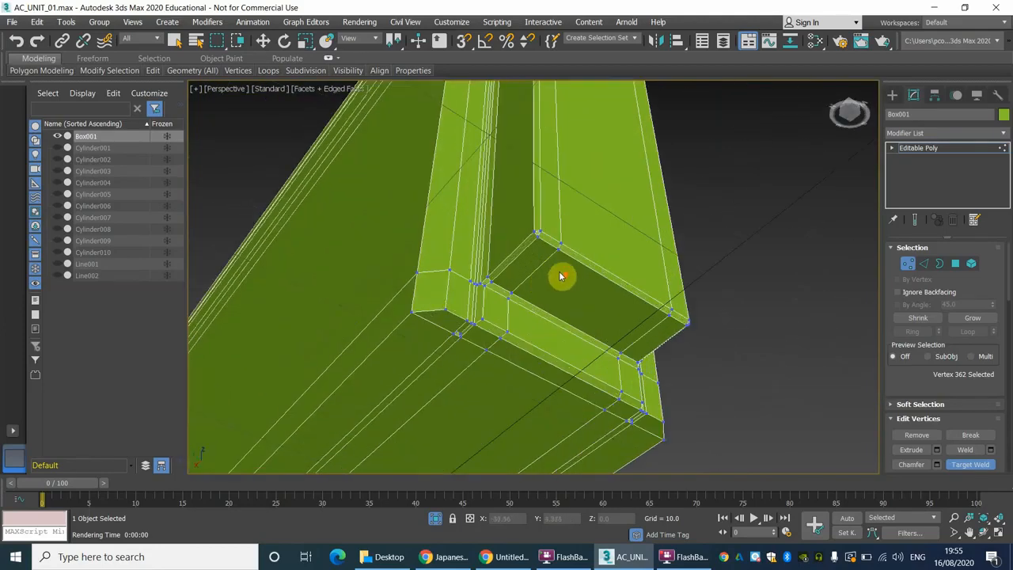
pyautogui.scroll(5, 431, 285)
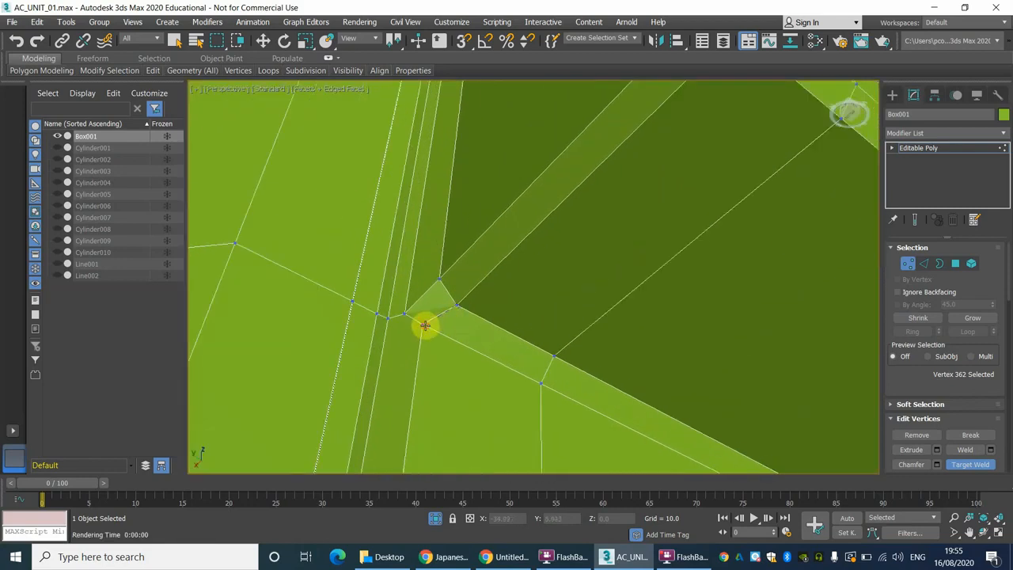
pyautogui.click(425, 324)
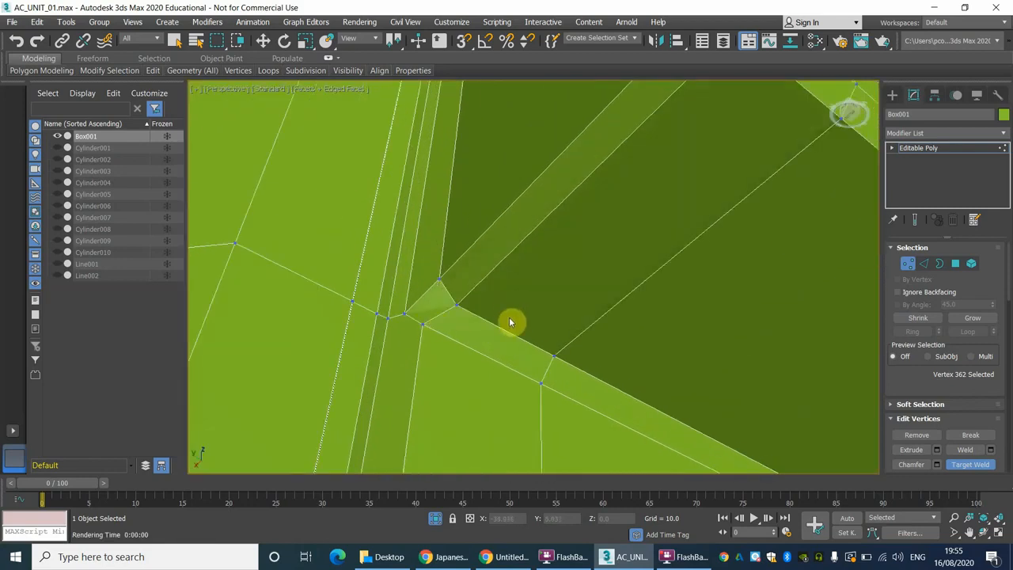
pyautogui.scroll(-5, 511, 323)
pyautogui.scroll(4, 502, 331)
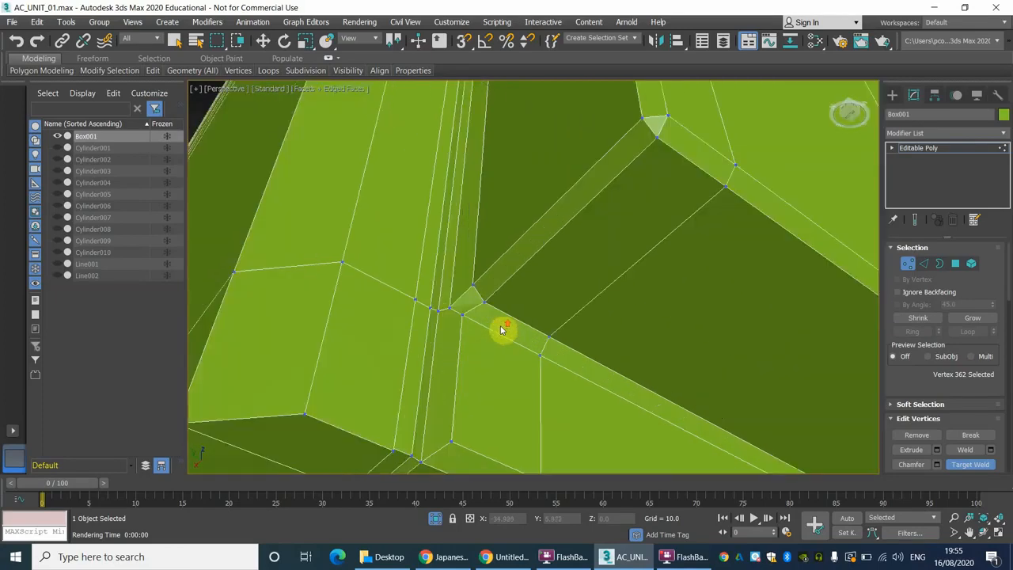
pyautogui.moveTo(502, 329); pyautogui.dragTo(420, 311, button='middle')
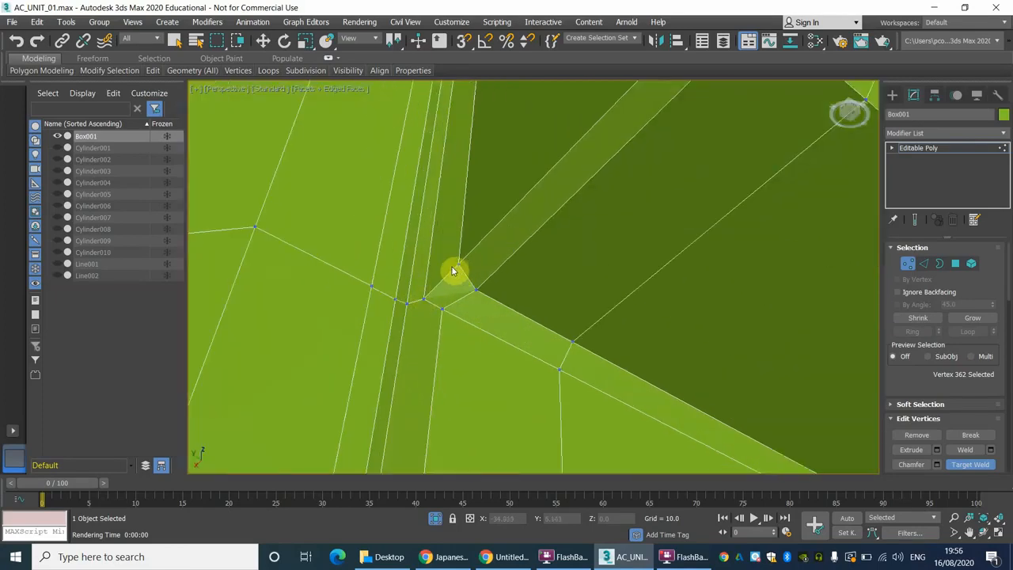
pyautogui.scroll(-2, 475, 316)
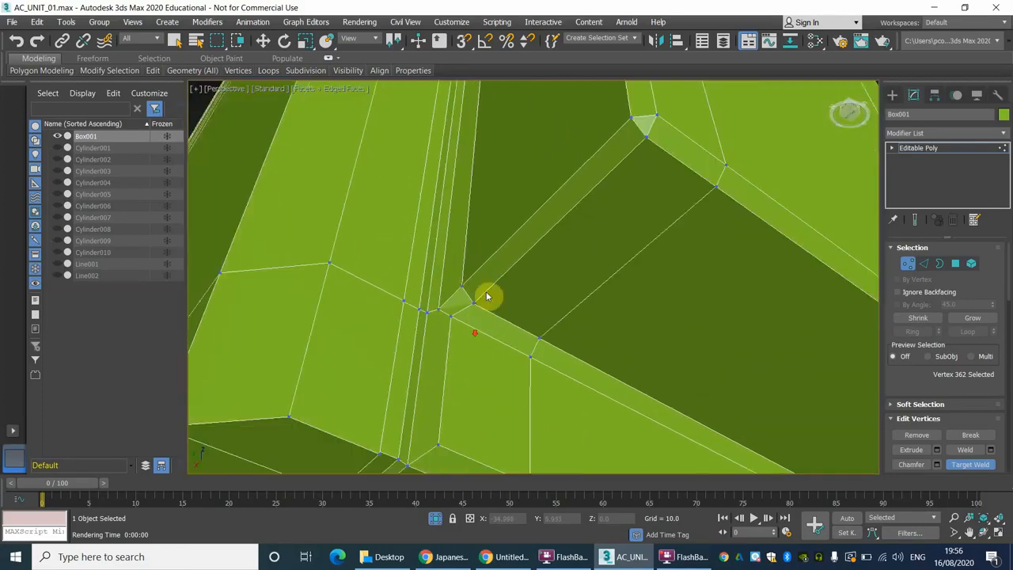
pyautogui.scroll(-3, 523, 332)
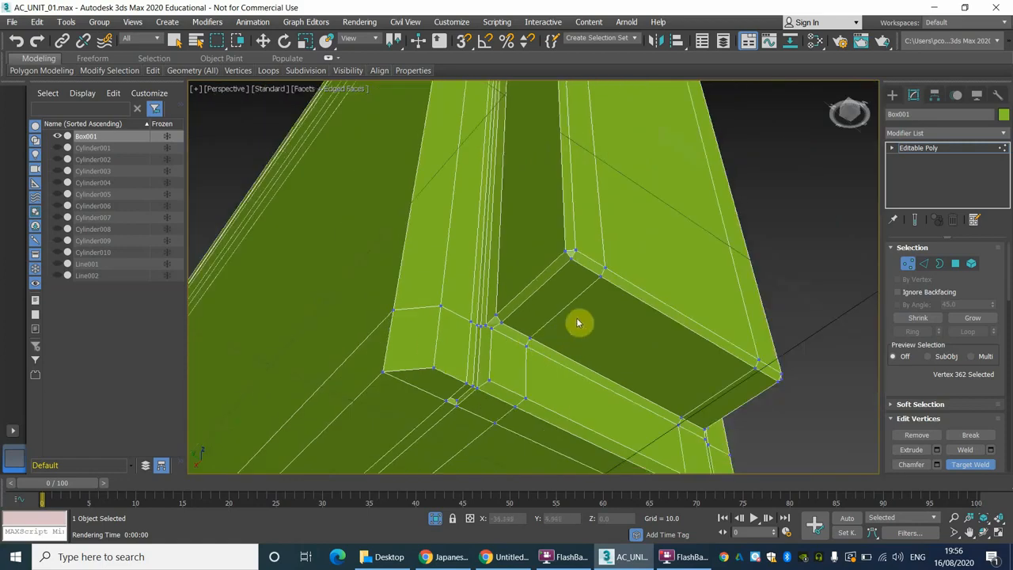
# Try target-welding the bevel corner vertex beneath the side cover's rear side to the adjacent groove vertex.
pyautogui.keyDown('alt'); pyautogui.moveTo(665, 324); pyautogui.dragTo(711, 357, button='middle'); pyautogui.keyUp('alt')
pyautogui.scroll(2, 711, 357)
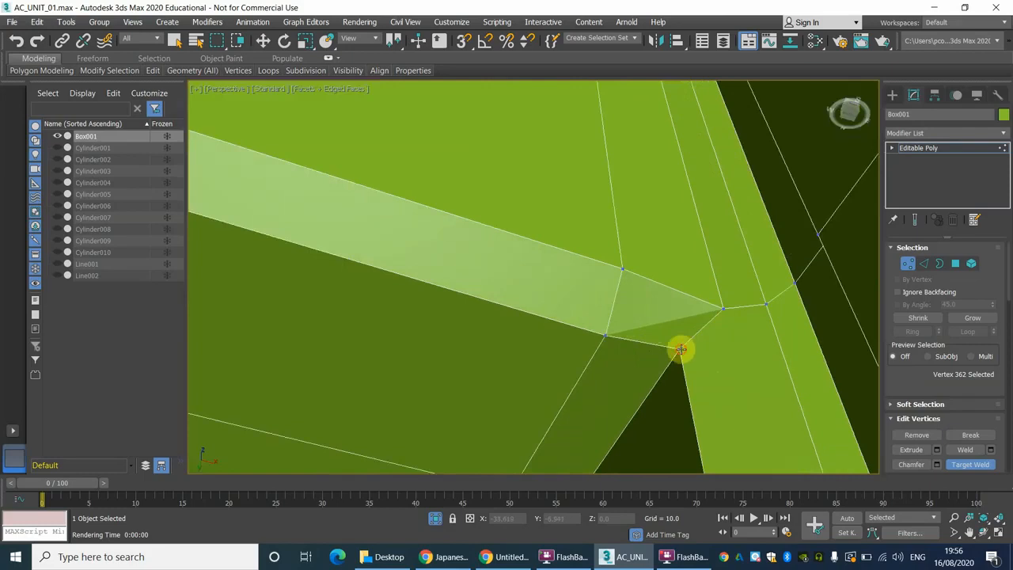
pyautogui.click(681, 349)
pyautogui.click(723, 309)
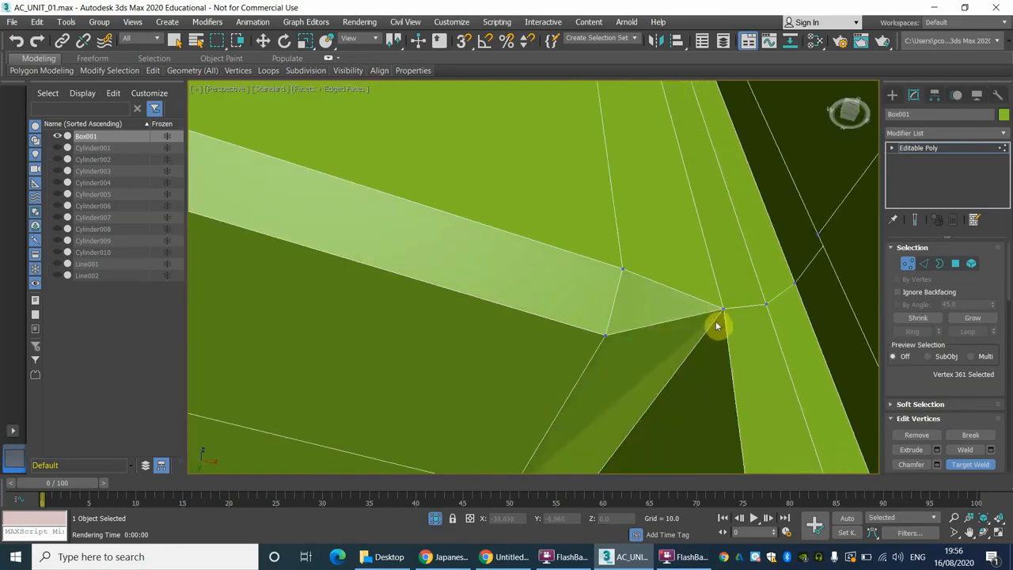
pyautogui.scroll(-5, 657, 340)
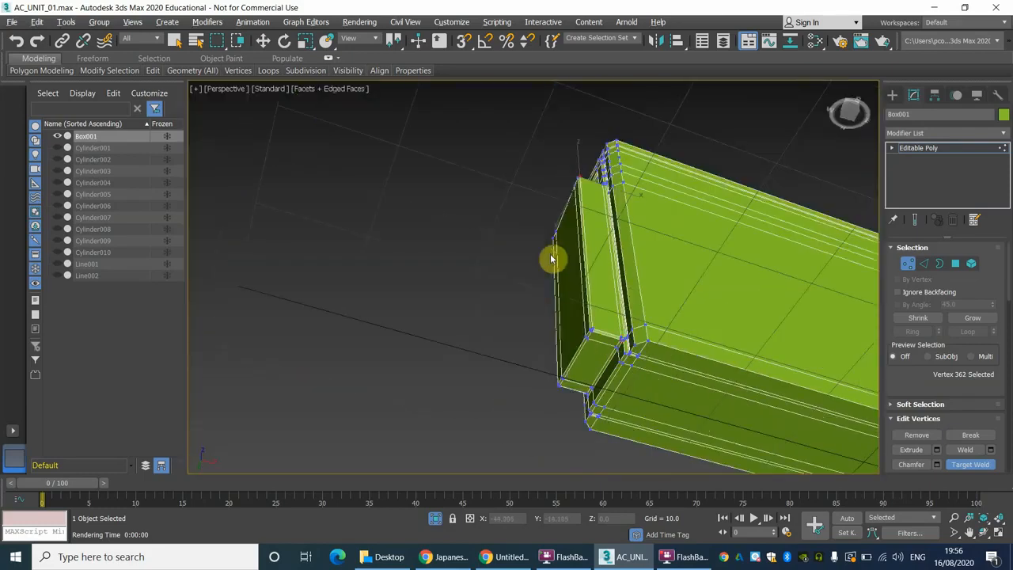
pyautogui.keyDown('alt'); pyautogui.moveTo(552, 256); pyautogui.dragTo(649, 316, button='middle'); pyautogui.keyUp('alt')
pyautogui.moveTo(536, 258); pyautogui.dragTo(594, 256, button='middle')
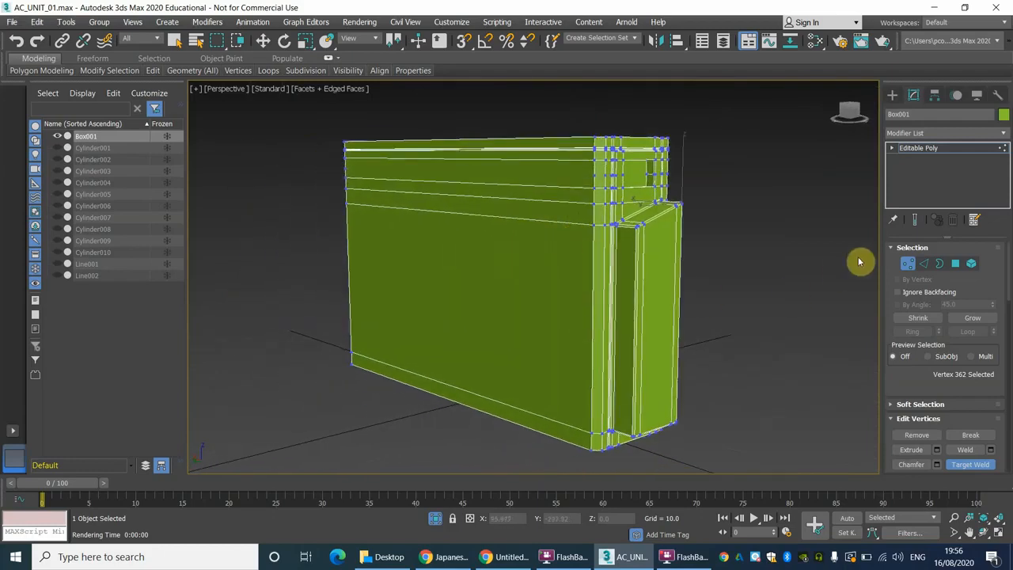
# Leave vertex editing, test-render the deselected casing in the perspective view, and check it against the AC unit reference photo in Google Slides.
pyautogui.click(932, 149)
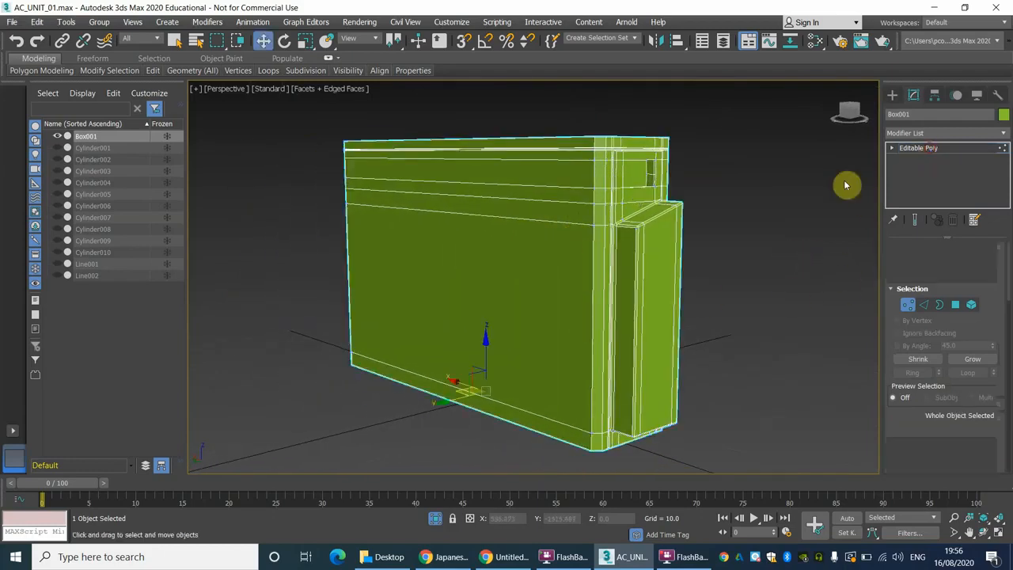
pyautogui.click(752, 265)
pyautogui.click(359, 21)
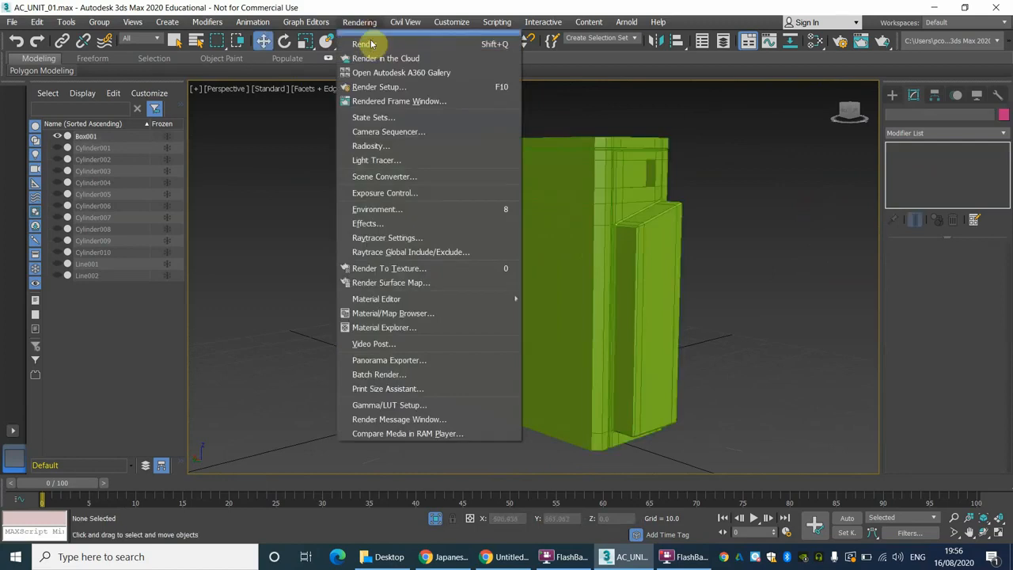
pyautogui.click(369, 37)
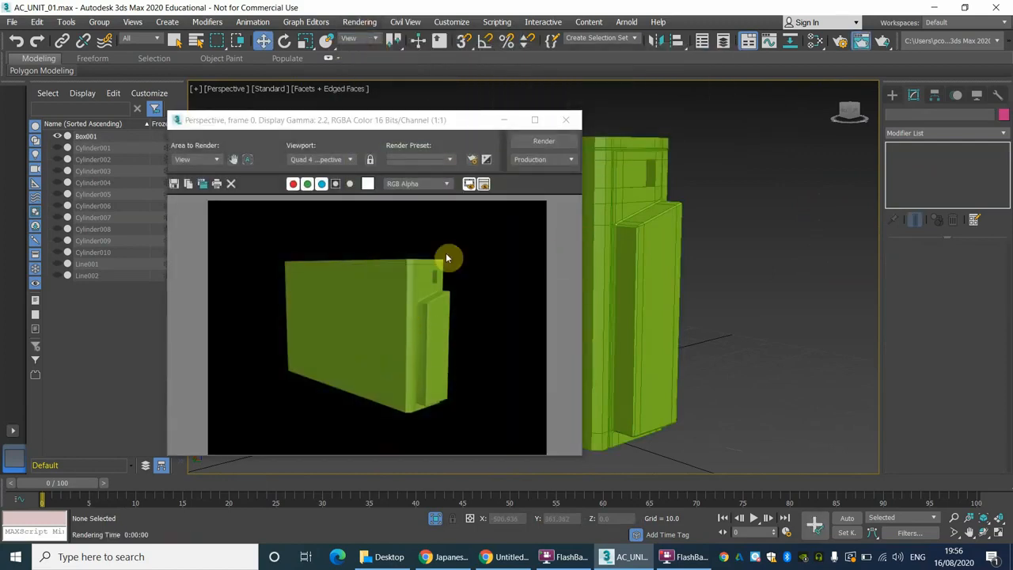
pyautogui.click(566, 121)
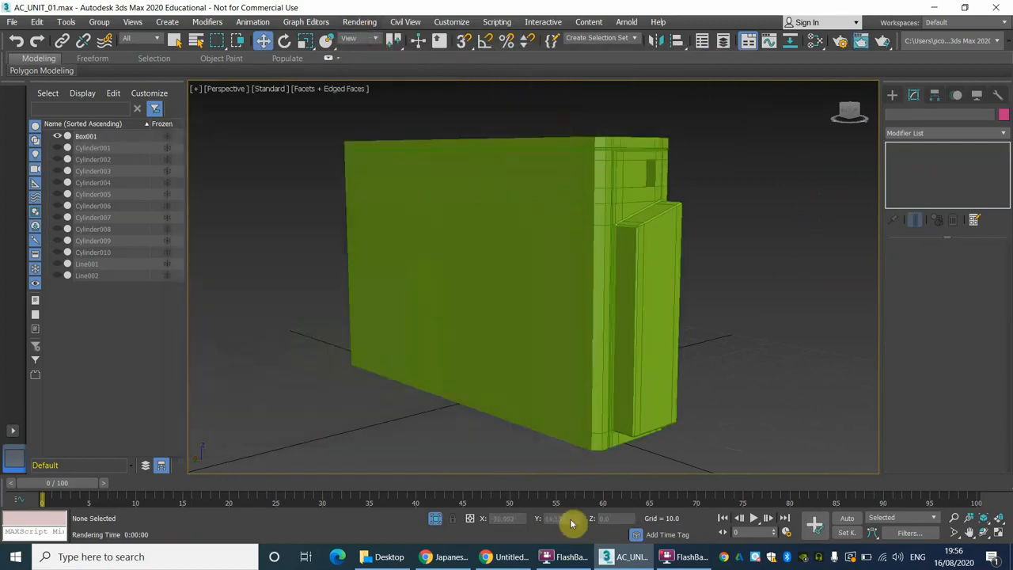
pyautogui.click(507, 557)
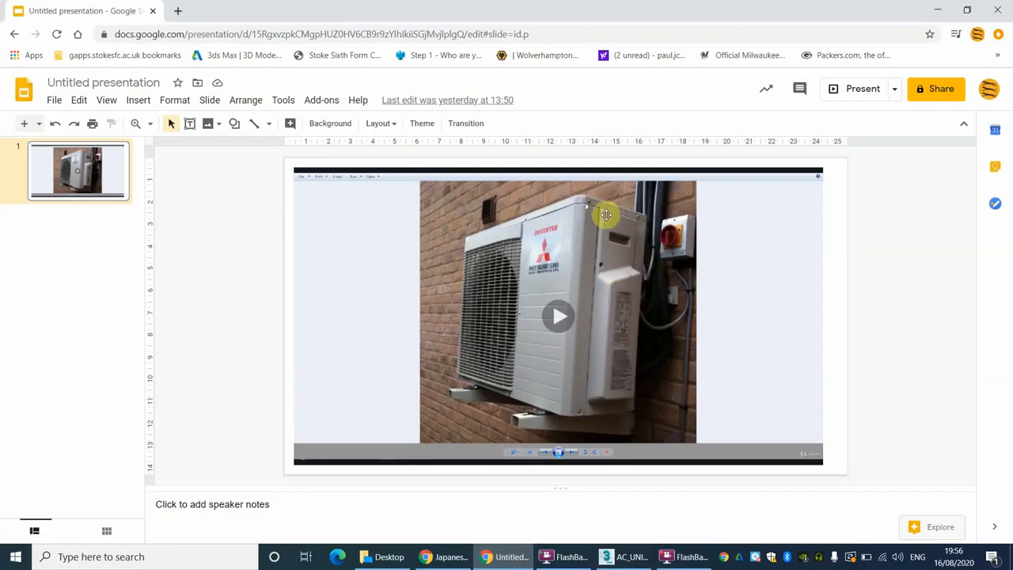
pyautogui.click(625, 557)
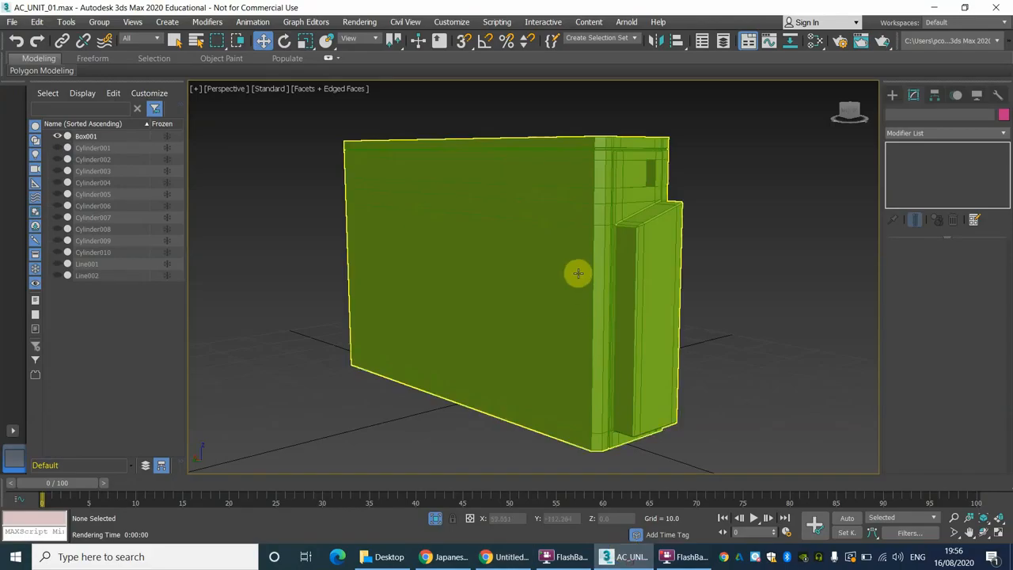
# Select the casing's top perimeter edges along the front, around the front corner and above the handle recess.
pyautogui.scroll(3, 577, 272)
pyautogui.keyDown('alt'); pyautogui.moveTo(577, 286); pyautogui.dragTo(740, 244, button='middle'); pyautogui.keyUp('alt')
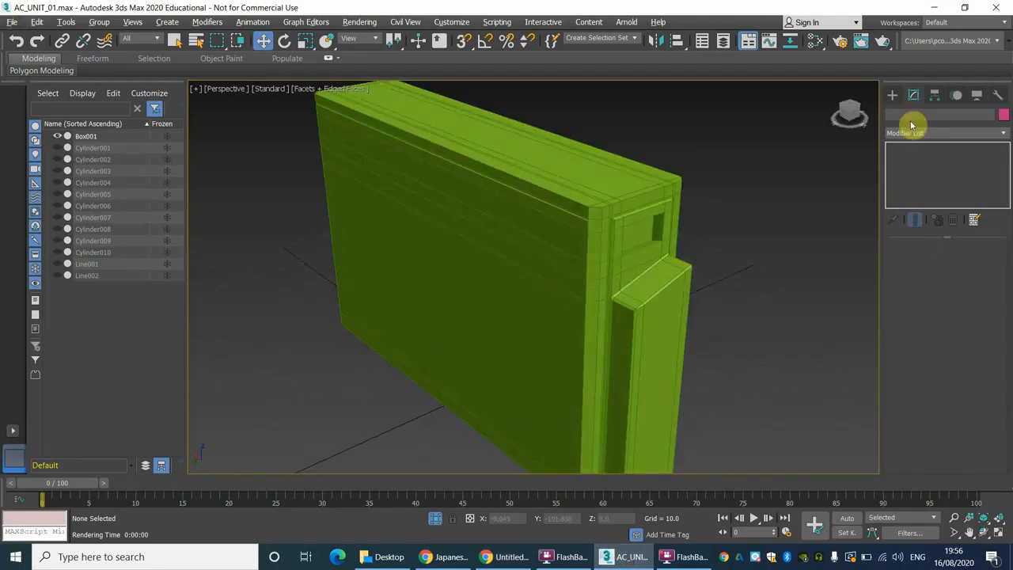
pyautogui.click(610, 243)
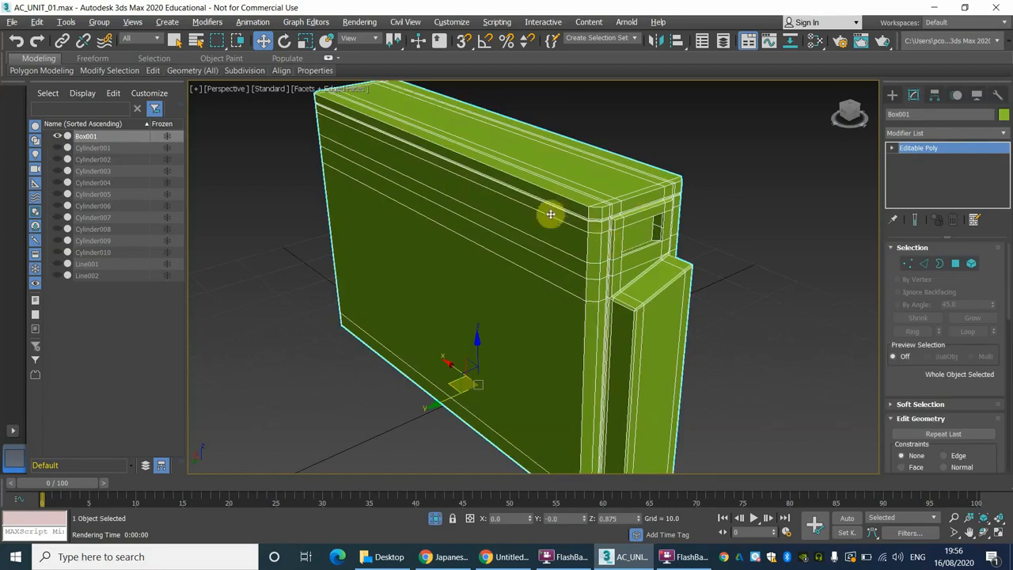
pyautogui.scroll(4, 547, 214)
pyautogui.click(924, 264)
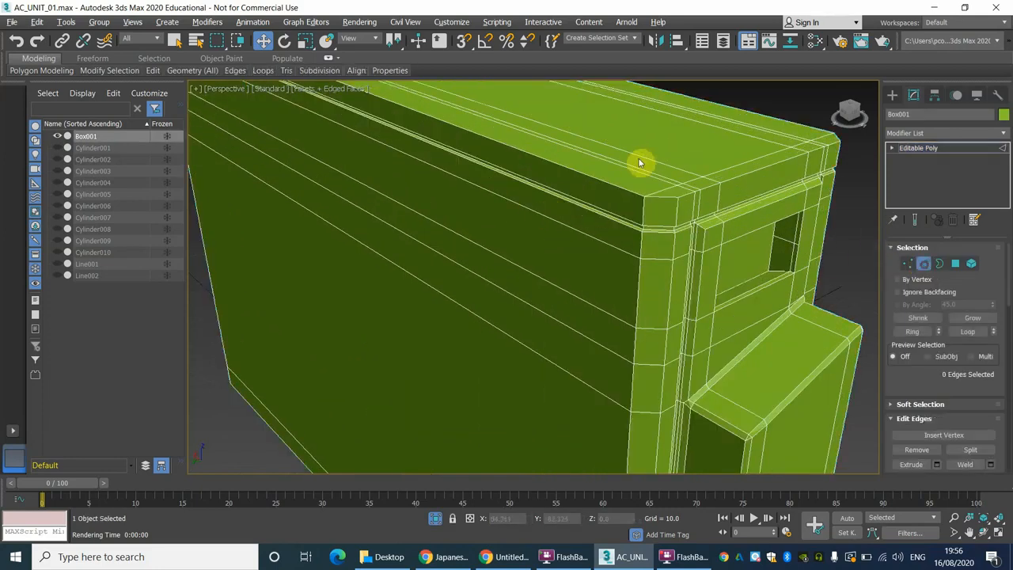
pyautogui.click(628, 191)
pyautogui.keyDown('ctrl'); pyautogui.click(670, 199); pyautogui.keyUp('ctrl')
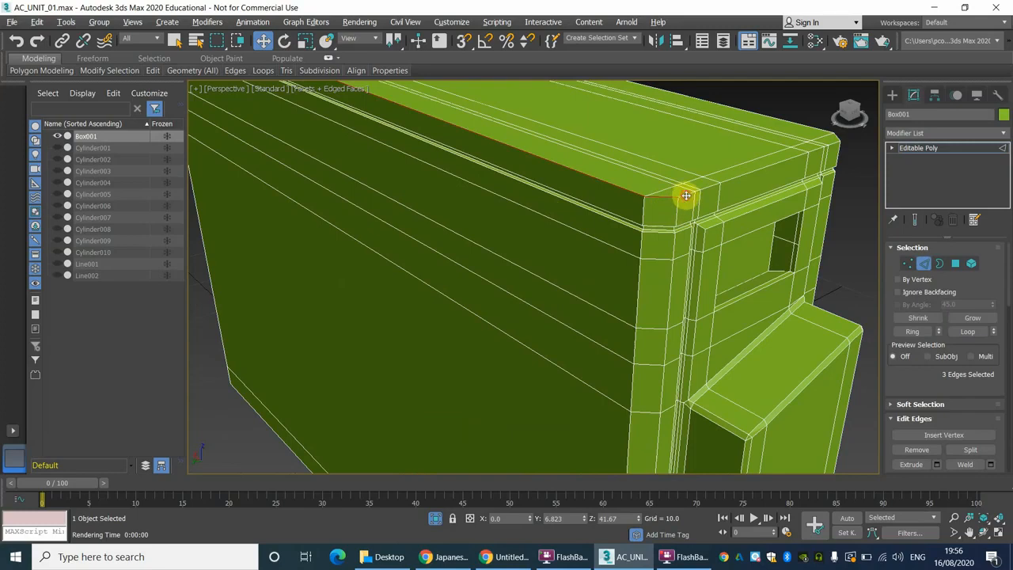
pyautogui.scroll(2, 698, 192)
pyautogui.keyDown('ctrl'); pyautogui.click(693, 189); pyautogui.keyUp('ctrl')
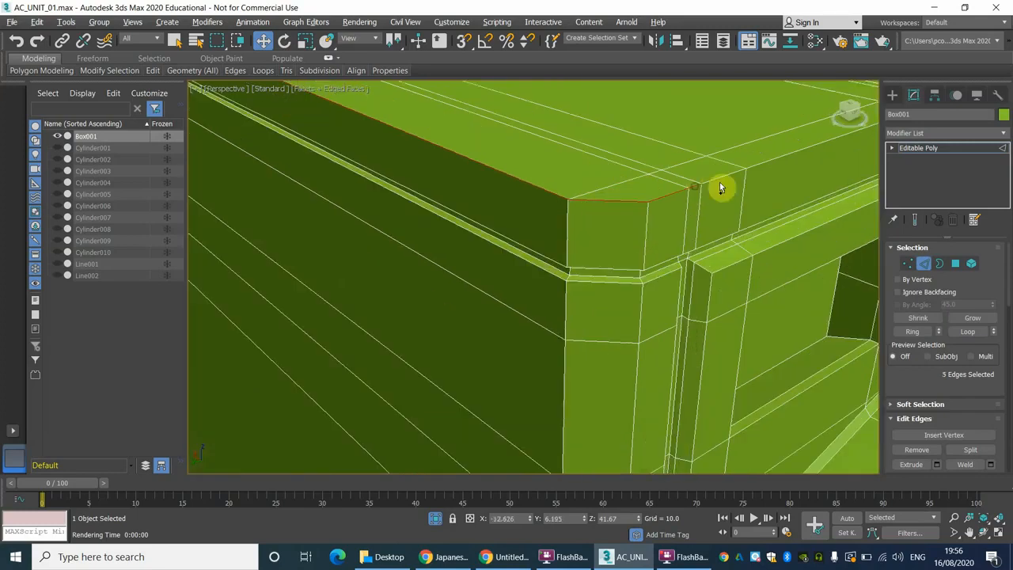
pyautogui.keyDown('ctrl'); pyautogui.click(765, 162); pyautogui.keyUp('ctrl')
# Add the short top edges behind the handle recess, the rear corner edge and the long rear top edge to the selection.
pyautogui.scroll(-3, 762, 200)
pyautogui.moveTo(760, 201); pyautogui.dragTo(557, 228, button='middle')
pyautogui.scroll(3, 697, 186)
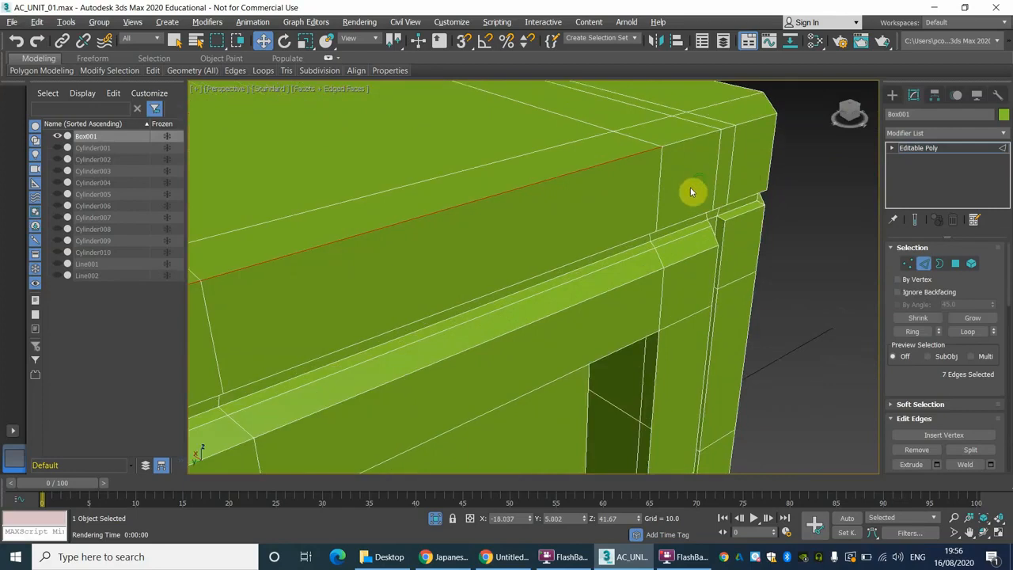
pyautogui.moveTo(691, 189); pyautogui.dragTo(605, 239, button='middle')
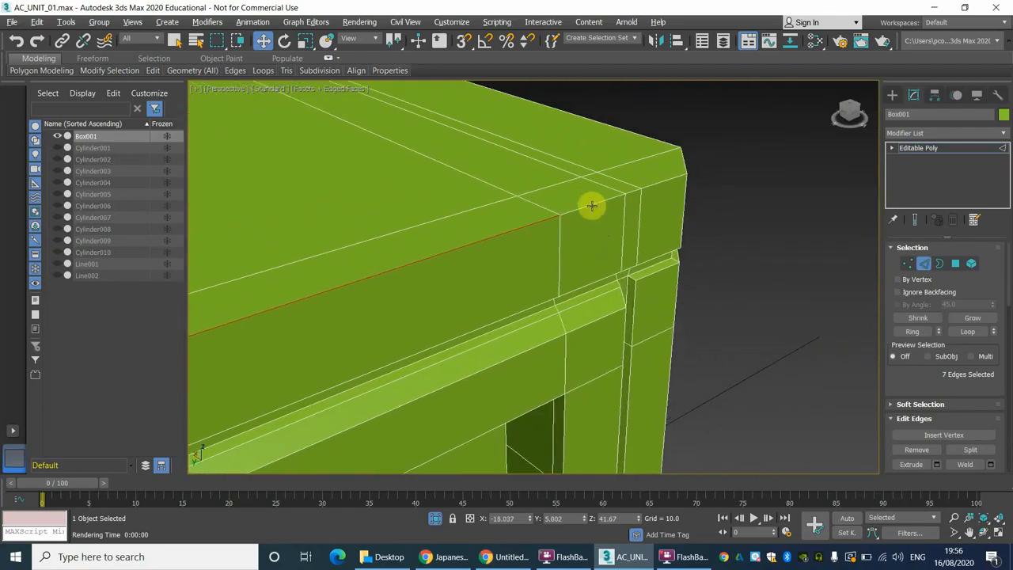
pyautogui.keyDown('ctrl'); pyautogui.click(592, 206); pyautogui.keyUp('ctrl')
pyautogui.keyDown('ctrl'); pyautogui.click(631, 194); pyautogui.keyUp('ctrl')
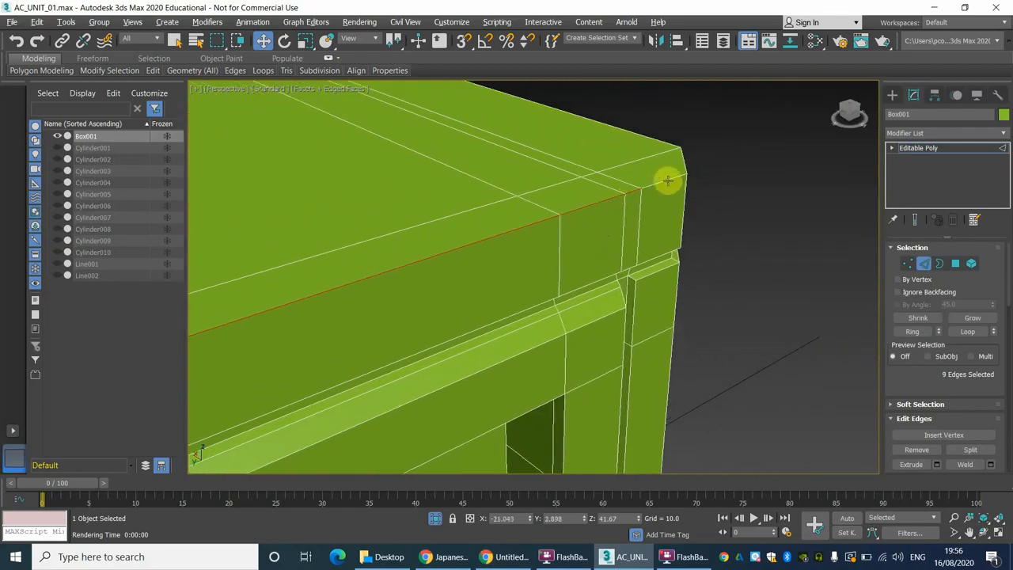
pyautogui.keyDown('ctrl'); pyautogui.click(668, 145); pyautogui.keyUp('ctrl')
pyautogui.keyDown('ctrl'); pyautogui.click(665, 142); pyautogui.keyUp('ctrl')
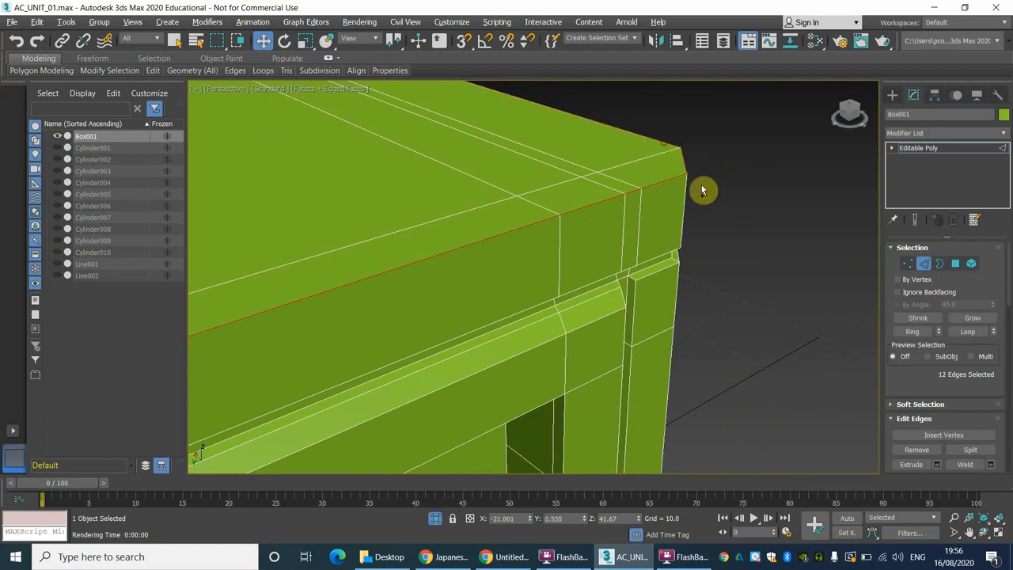
# Add the short top edges next to the front corner on the casing's opposite end to the perimeter selection.
pyautogui.scroll(-6, 690, 200)
pyautogui.moveTo(519, 219); pyautogui.dragTo(632, 254, button='middle')
pyautogui.keyDown('alt'); pyautogui.moveTo(459, 174); pyautogui.dragTo(559, 197, button='middle'); pyautogui.keyUp('alt')
pyautogui.scroll(4, 489, 250)
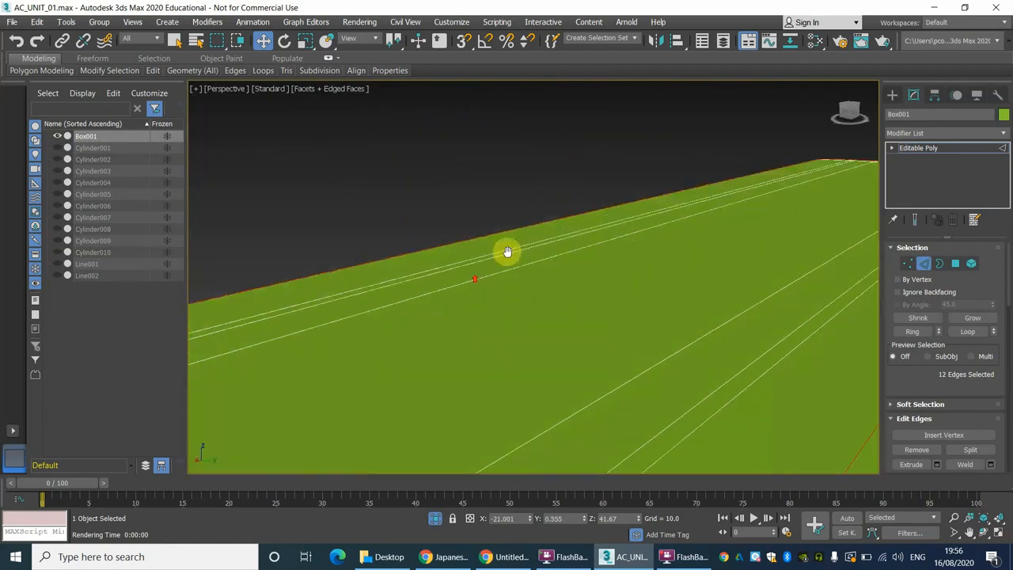
pyautogui.moveTo(507, 253); pyautogui.dragTo(485, 194, button='middle')
pyautogui.scroll(-2, 562, 231)
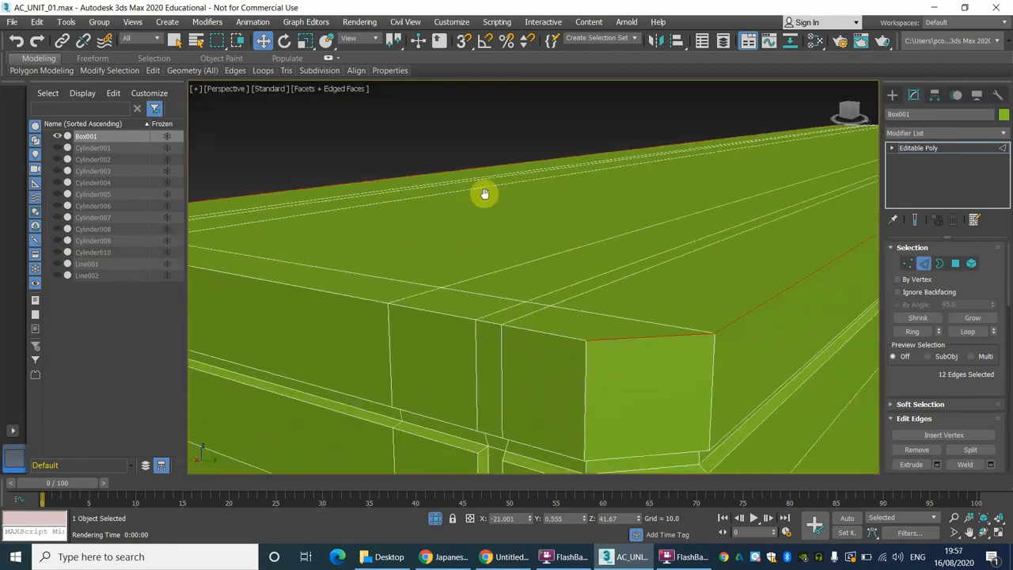
pyautogui.keyDown('ctrl'); pyautogui.click(492, 318); pyautogui.keyUp('ctrl')
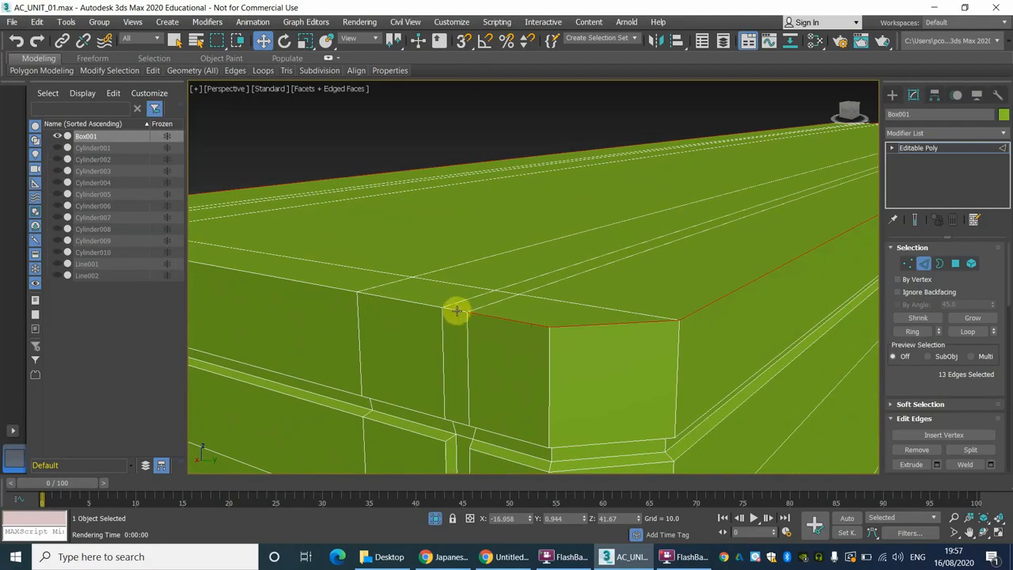
pyautogui.keyDown('ctrl'); pyautogui.click(454, 308); pyautogui.keyUp('ctrl')
pyautogui.scroll(-2, 403, 300)
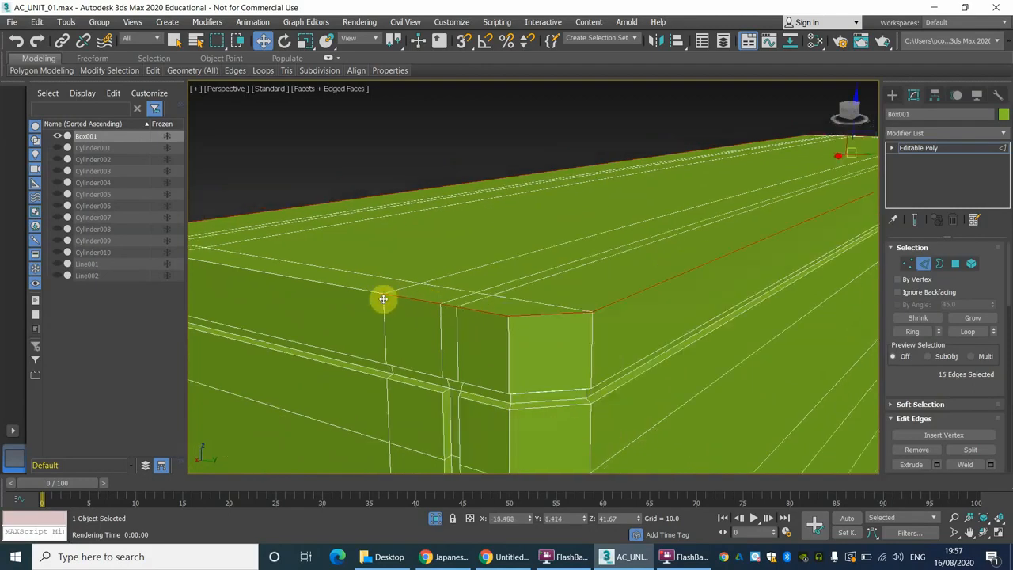
pyautogui.keyDown('ctrl'); pyautogui.click(364, 290); pyautogui.keyUp('ctrl')
# Extend the selection along the rest of that end's top edge and around its rear corner, closing the top perimeter.
pyautogui.keyDown('alt'); pyautogui.moveTo(363, 290); pyautogui.dragTo(457, 235, button='middle'); pyautogui.keyUp('alt')
pyautogui.keyDown('ctrl'); pyautogui.click(391, 325); pyautogui.keyUp('ctrl')
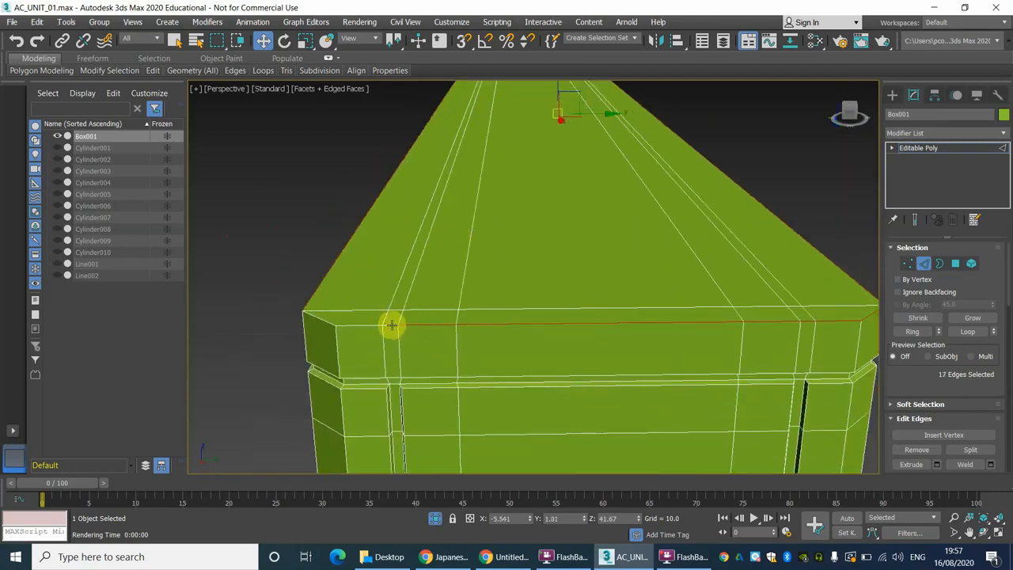
pyautogui.keyDown('ctrl'); pyautogui.click(391, 326); pyautogui.keyUp('ctrl')
pyautogui.keyDown('ctrl'); pyautogui.click(361, 325); pyautogui.keyUp('ctrl')
pyautogui.keyDown('ctrl'); pyautogui.click(325, 321); pyautogui.keyUp('ctrl')
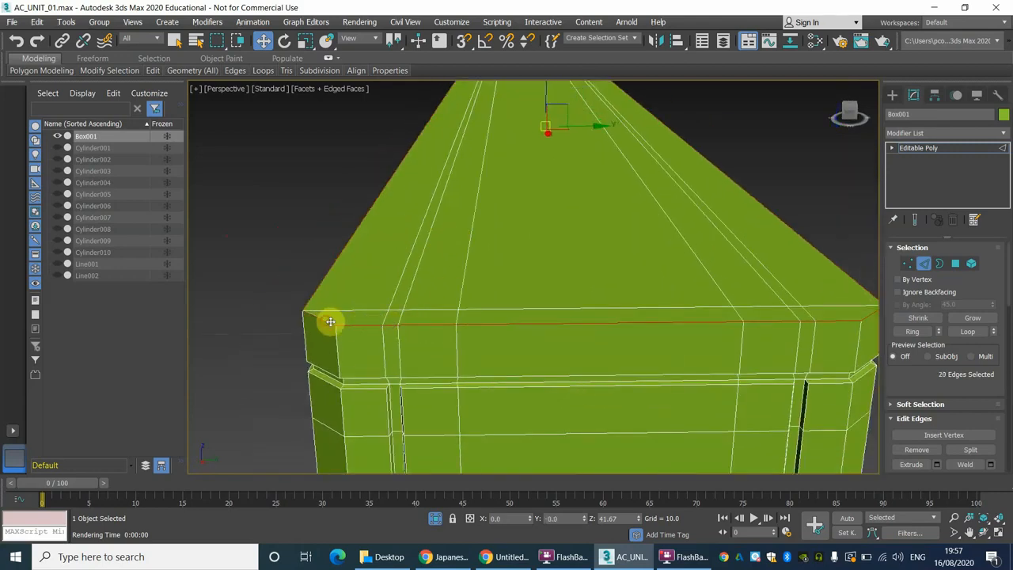
# Chamfer the selected top perimeter edges by 0.2 with 1 segment.
pyautogui.scroll(-3, 454, 323)
pyautogui.keyDown('alt'); pyautogui.moveTo(532, 291); pyautogui.dragTo(325, 290, button='middle'); pyautogui.keyUp('alt')
pyautogui.scroll(-2, 924, 452)
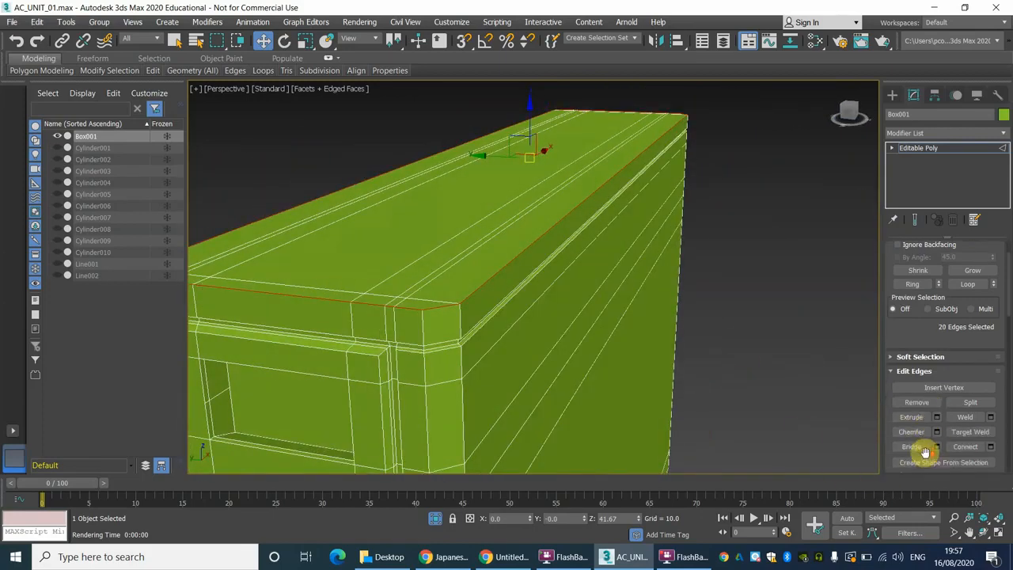
pyautogui.click(937, 434)
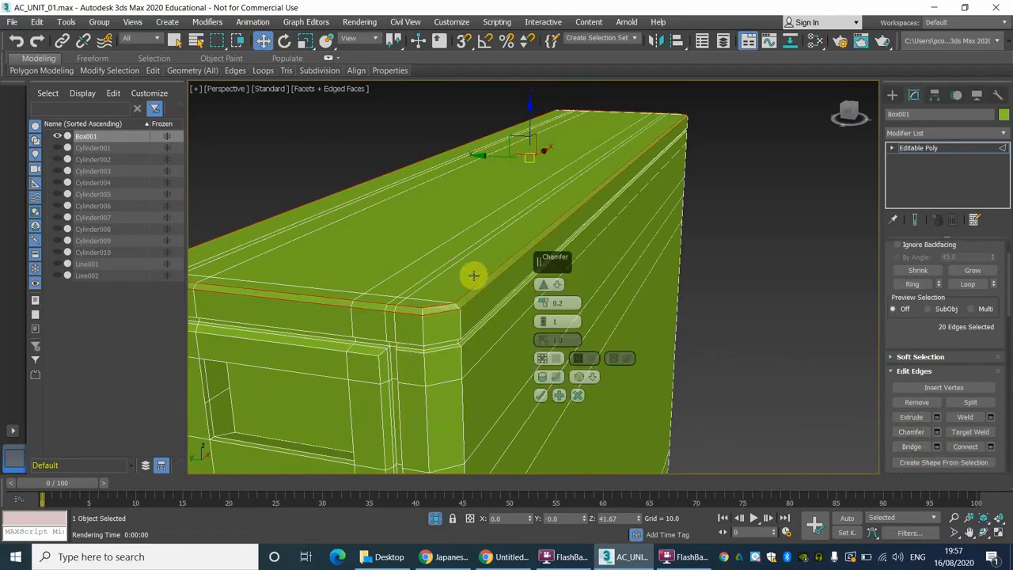
pyautogui.click(541, 395)
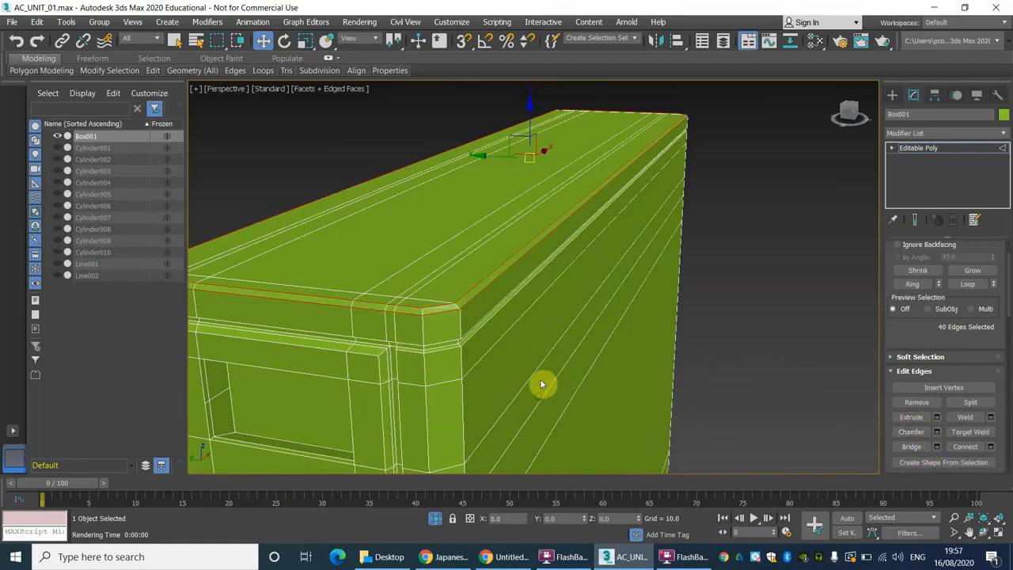
# Test-render the casing in the perspective view from both ends to examine the top edges, grooves and side cover.
pyautogui.click(362, 23)
pyautogui.click(362, 43)
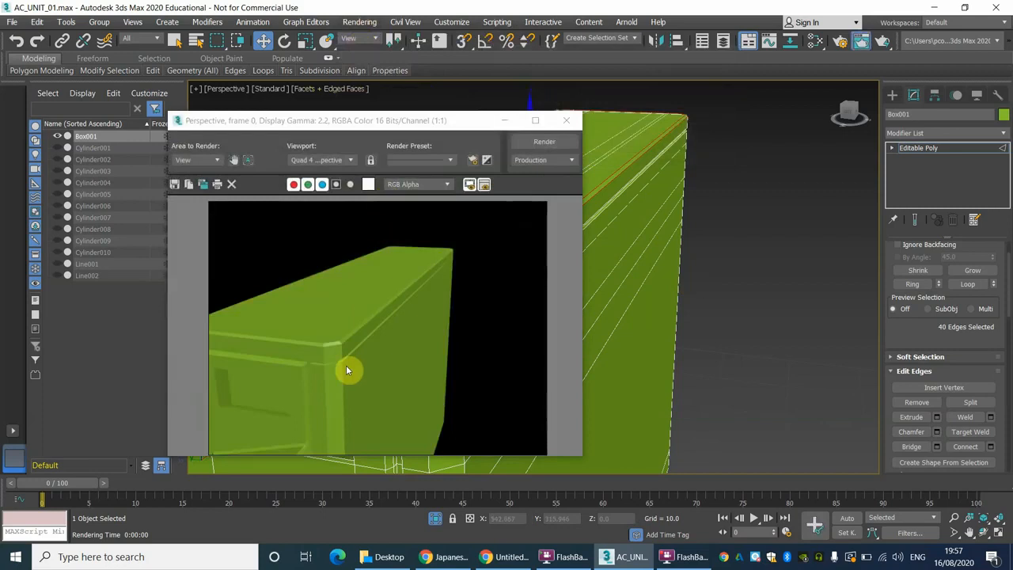
pyautogui.click(566, 121)
pyautogui.scroll(-3, 479, 303)
pyautogui.keyDown('alt'); pyautogui.moveTo(470, 305); pyautogui.dragTo(469, 354, button='middle'); pyautogui.keyUp('alt')
pyautogui.scroll(4, 620, 326)
pyautogui.scroll(-2, 523, 341)
pyautogui.keyDown('alt'); pyautogui.moveTo(525, 335); pyautogui.dragTo(527, 338, button='middle'); pyautogui.keyUp('alt')
pyautogui.click(360, 22)
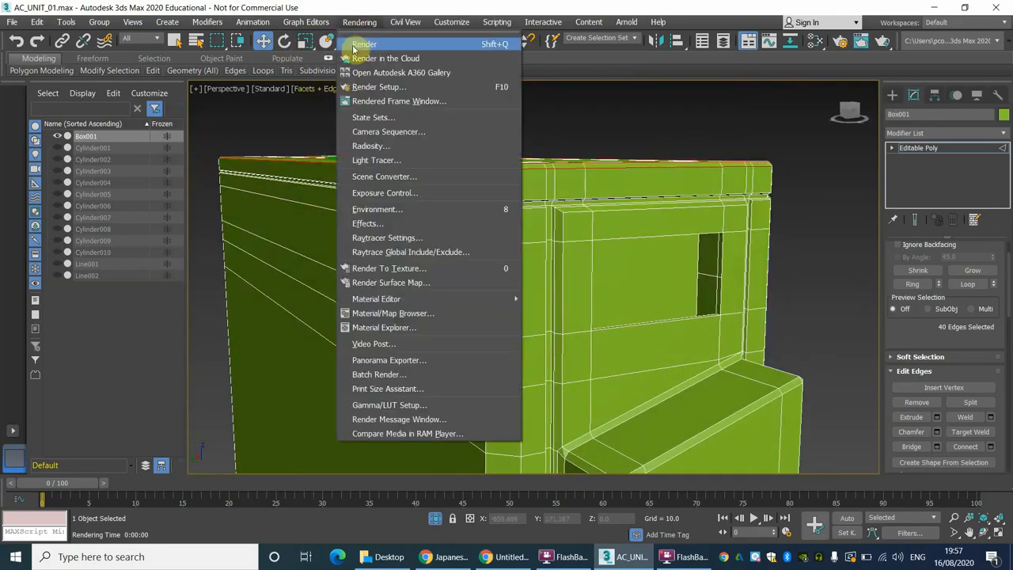
pyautogui.click(376, 36)
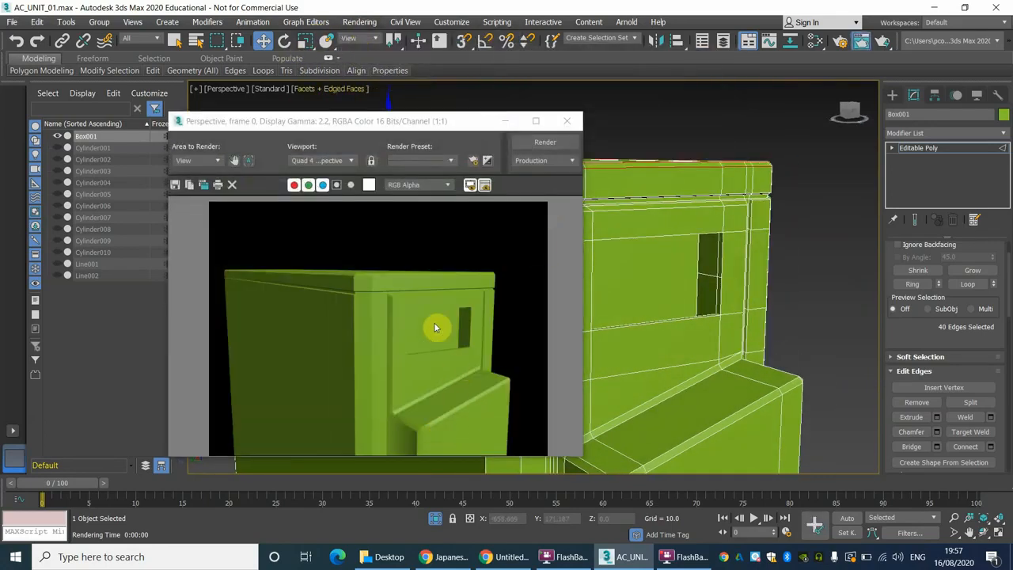
pyautogui.click(567, 123)
pyautogui.moveTo(575, 262)
pyautogui.keyDown('alt'); pyautogui.mouseDown(button='middle')
pyautogui.moveTo(550, 268)
pyautogui.moveTo(564, 265)
pyautogui.mouseUp(button='middle'); pyautogui.keyUp('alt')
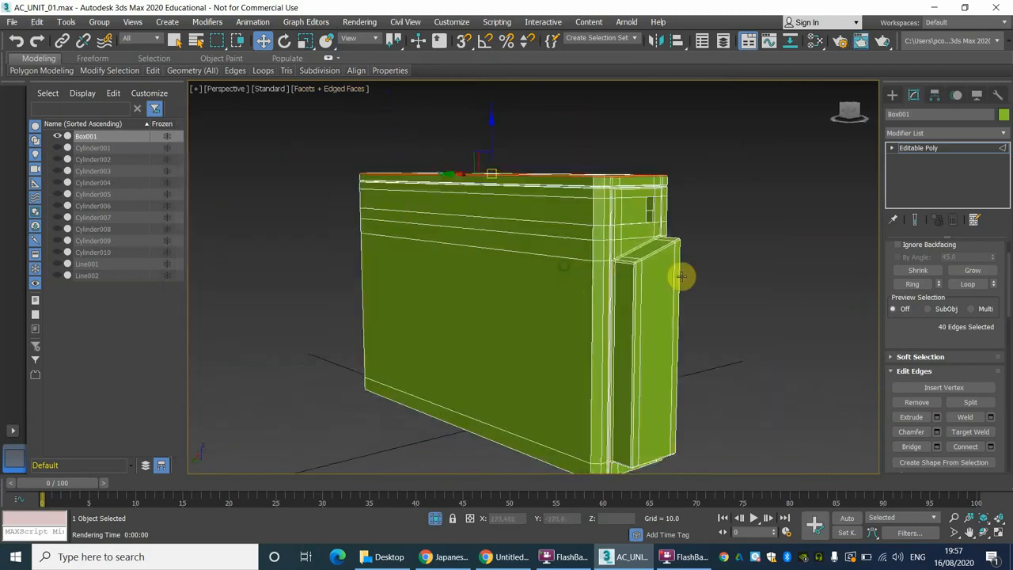
# Leave edge editing and look through the whole object's Editable Poly settings for a smoothing option.
pyautogui.click(918, 148)
pyautogui.keyDown('alt'); pyautogui.moveTo(502, 301); pyautogui.dragTo(473, 257, button='middle'); pyautogui.keyUp('alt')
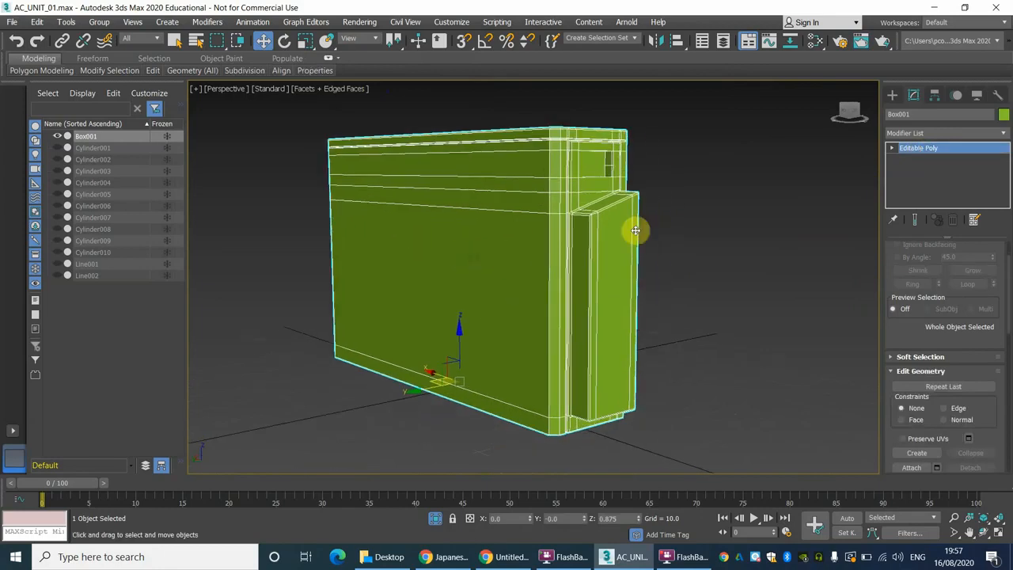
pyautogui.scroll(-10, 921, 317)
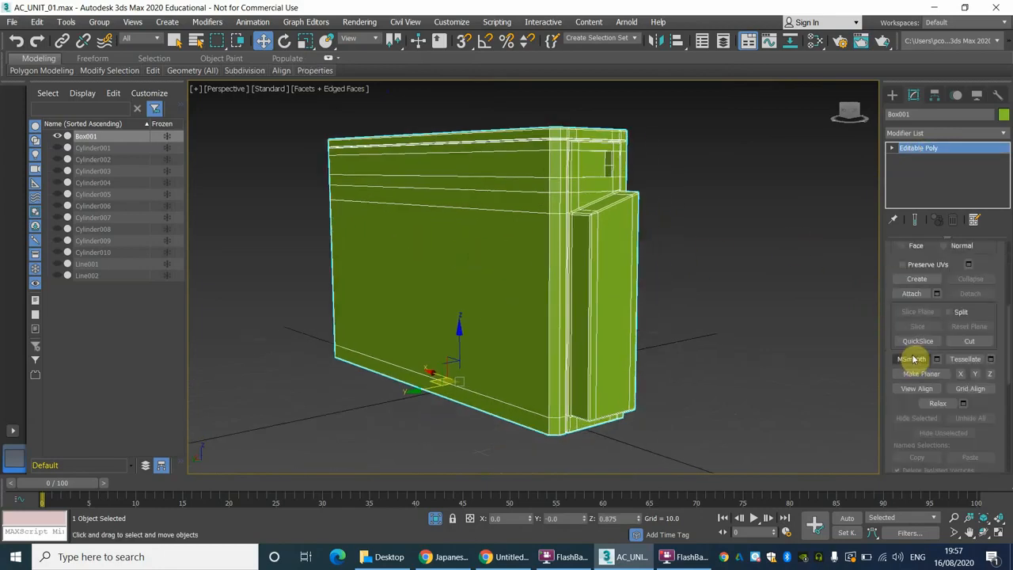
pyautogui.scroll(-10, 927, 388)
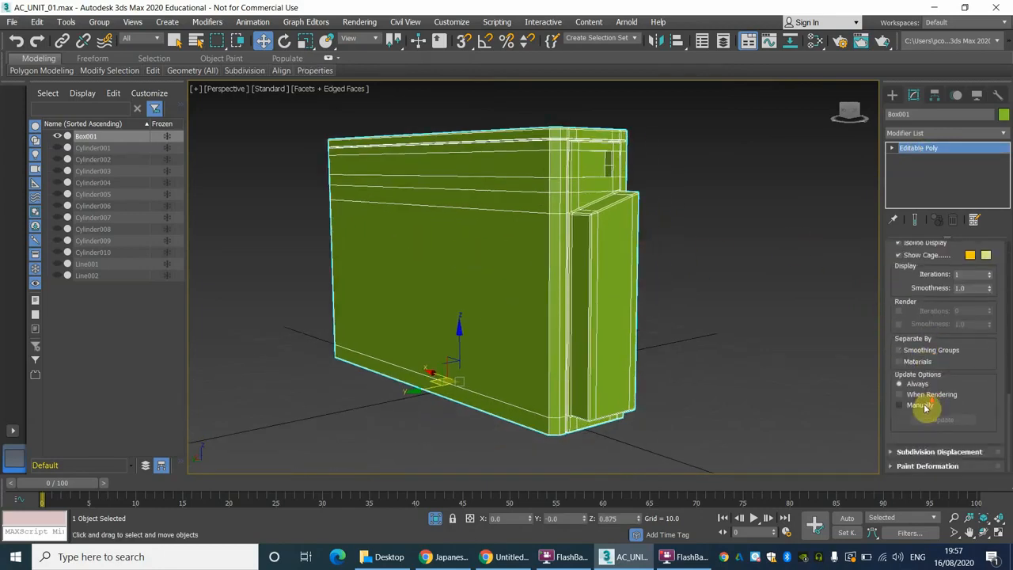
pyautogui.scroll(10, 941, 418)
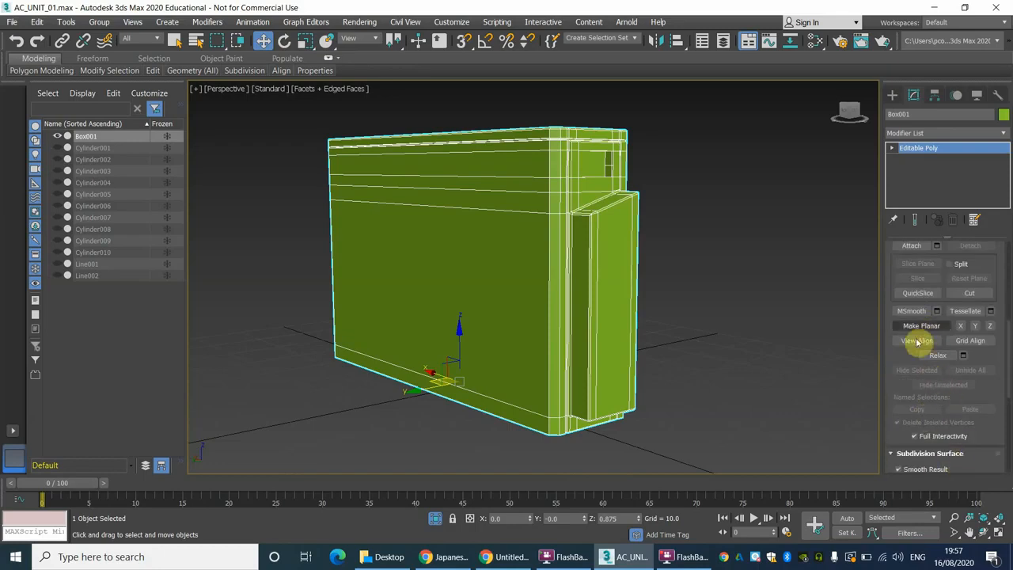
pyautogui.scroll(5, 916, 380)
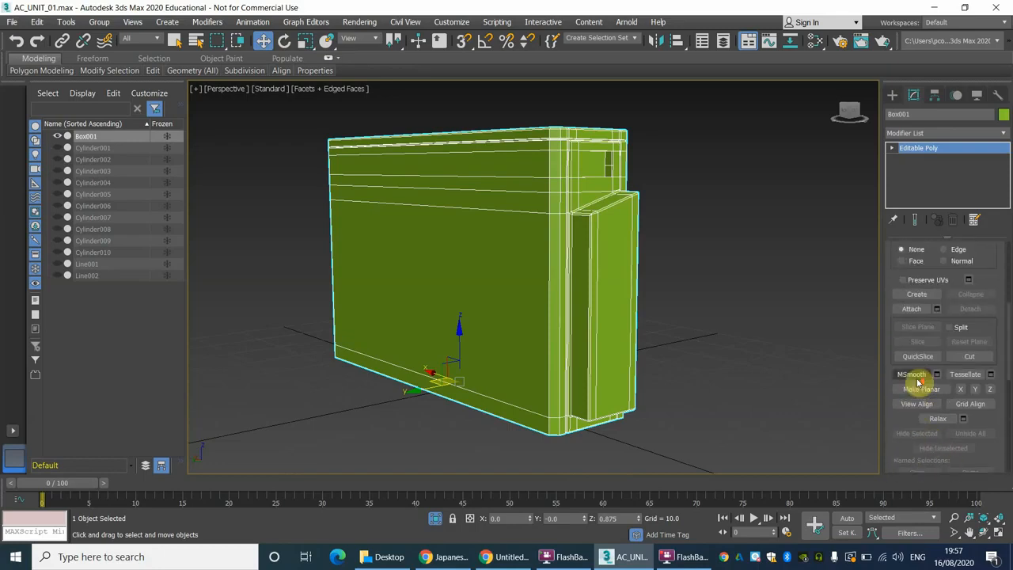
pyautogui.scroll(2, 916, 377)
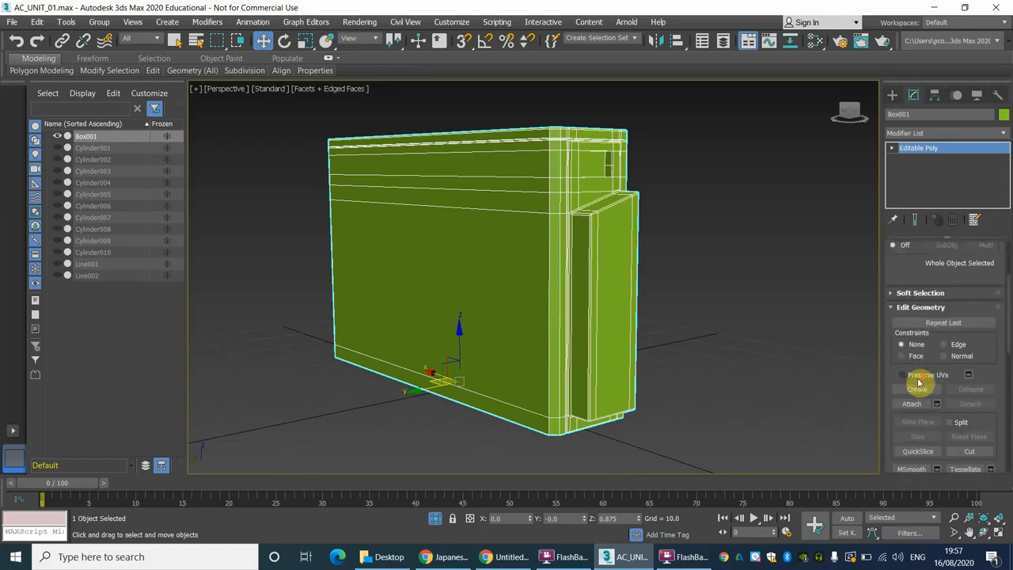
pyautogui.click(892, 294)
pyautogui.scroll(3, 916, 261)
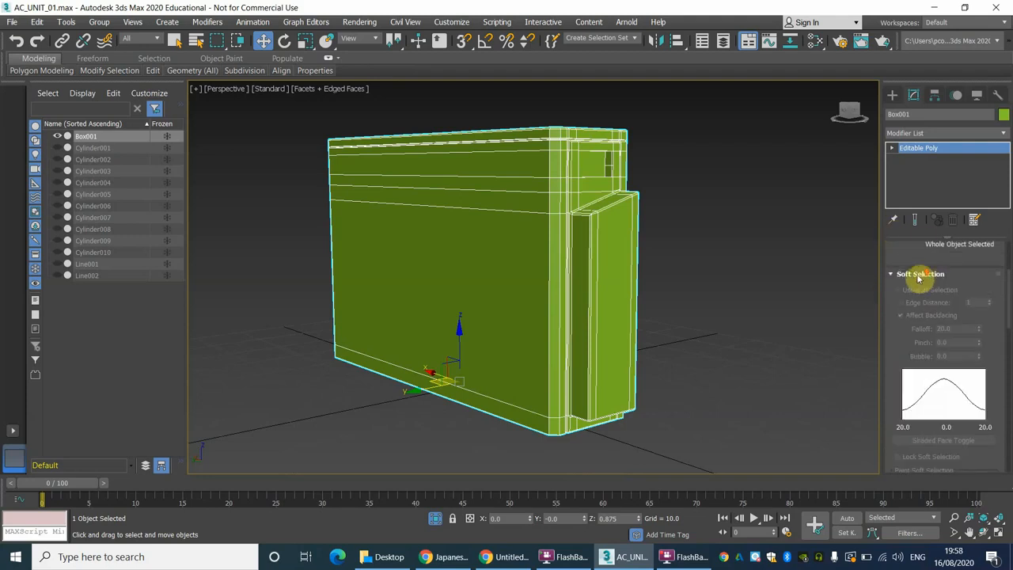
pyautogui.click(896, 274)
pyautogui.scroll(-4, 904, 357)
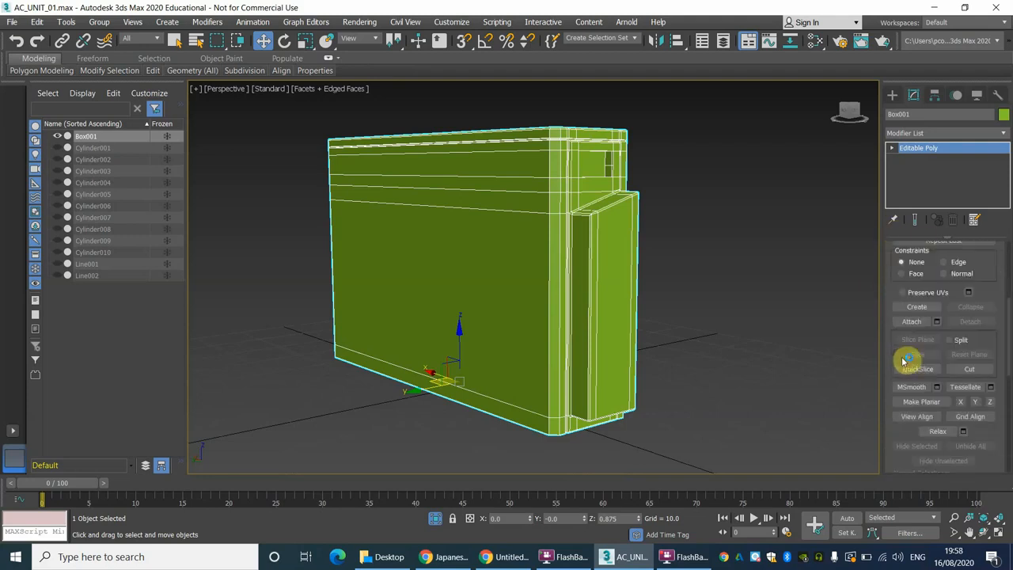
pyautogui.scroll(-1, 904, 403)
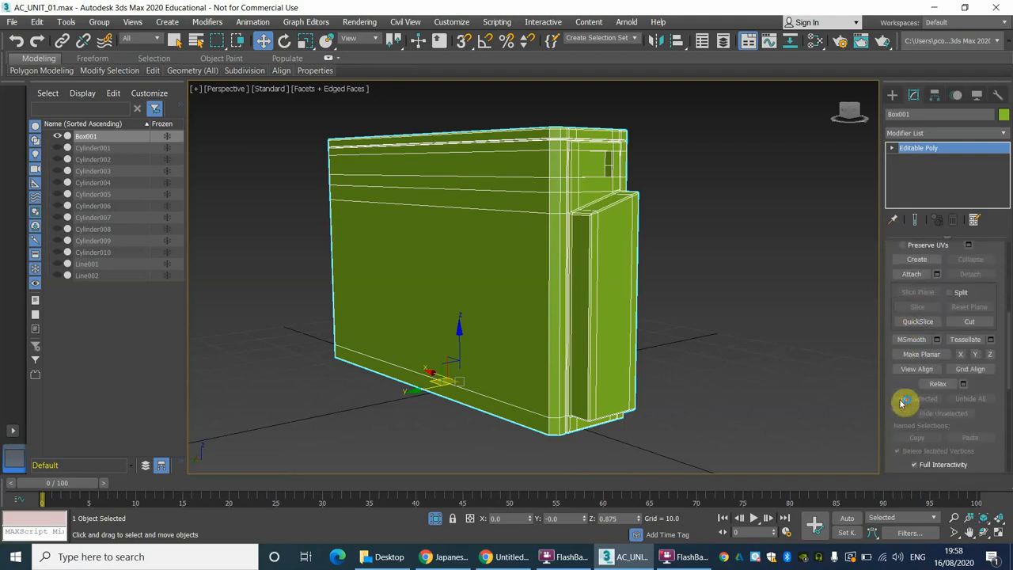
# Try MeshSmooth with a smoothness of 1.0 on the whole casing.
pyautogui.click(938, 341)
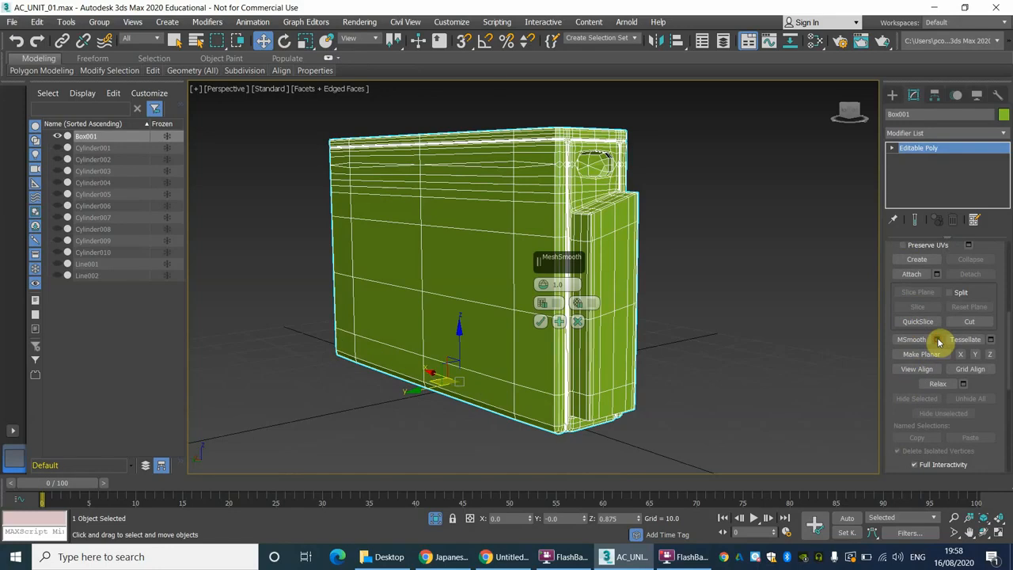
pyautogui.click(577, 322)
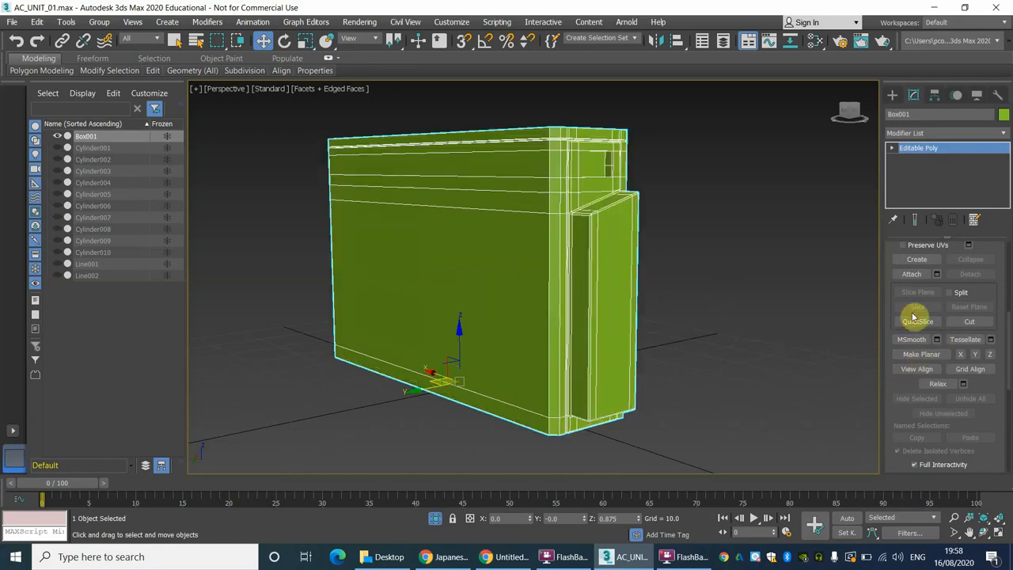
pyautogui.scroll(3, 921, 315)
pyautogui.scroll(5, 921, 317)
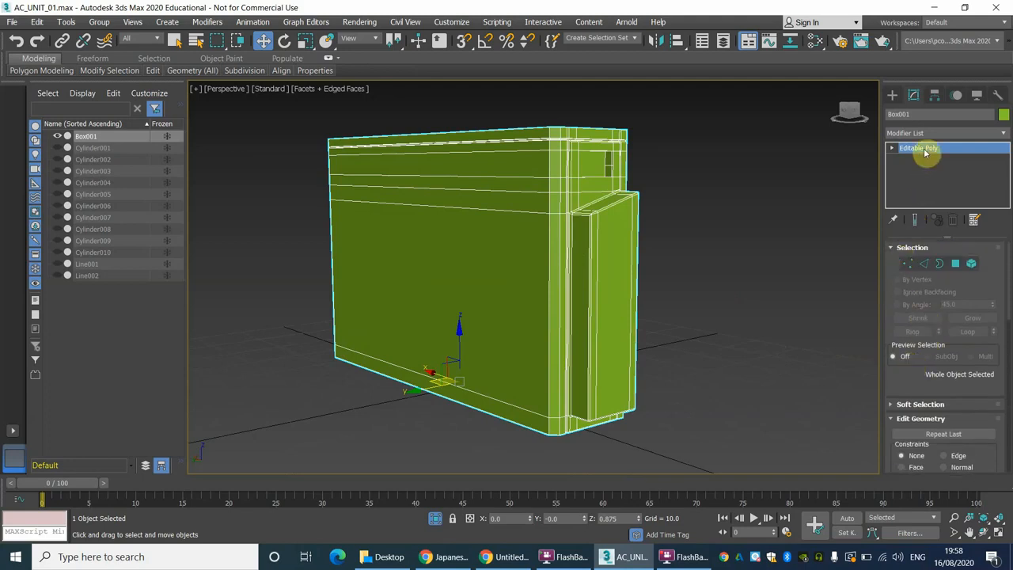
pyautogui.press('2')
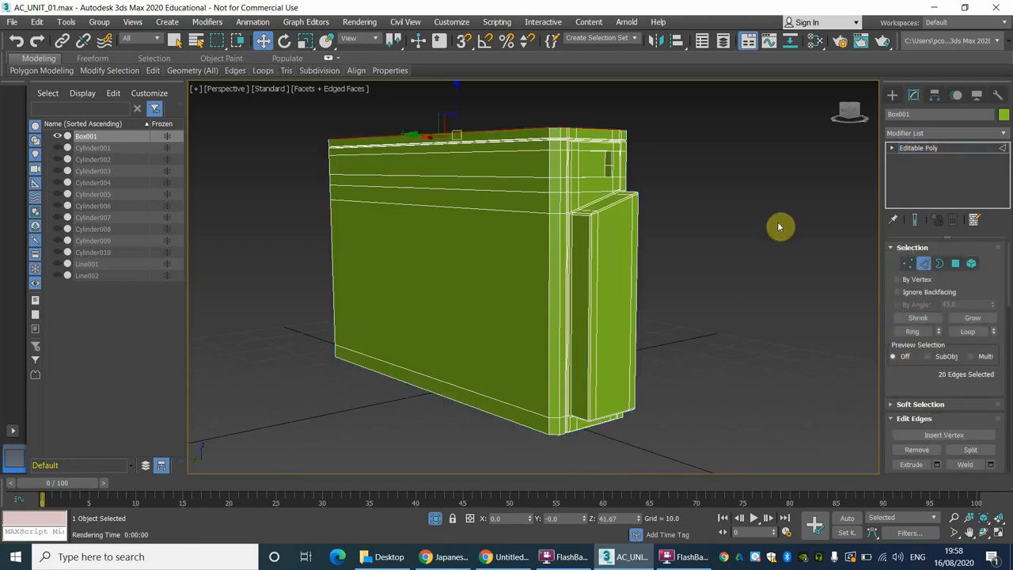
pyautogui.click(917, 148)
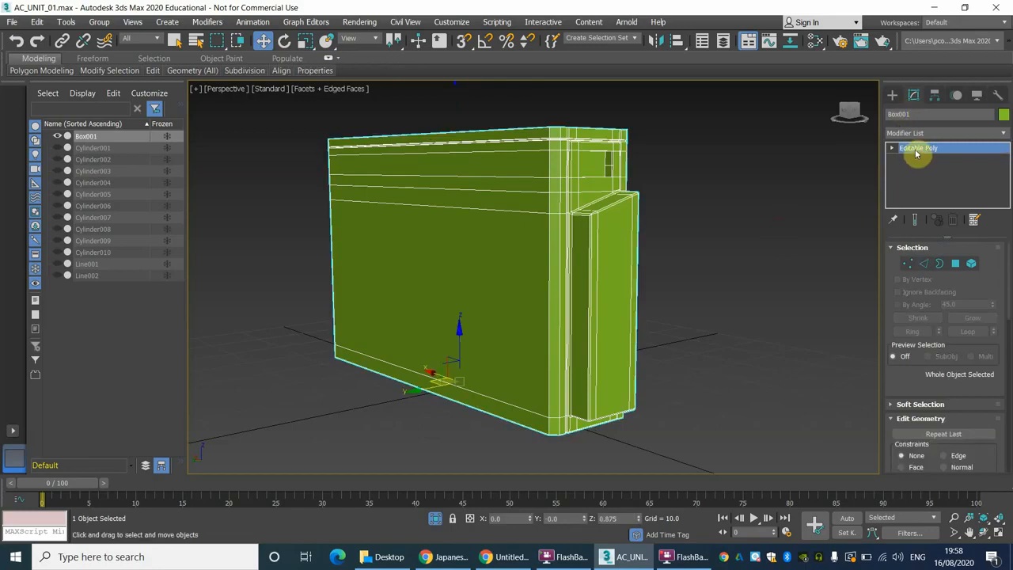
# Apply a Smooth modifier to the whole casing with Auto Smooth enabled.
pyautogui.click(914, 132)
pyautogui.scroll(-20, 918, 166)
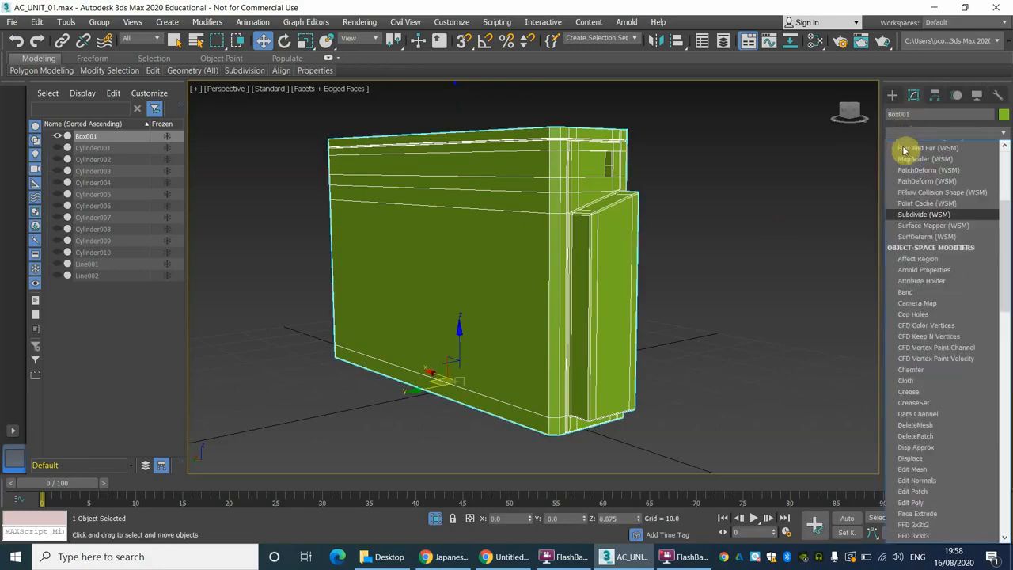
pyautogui.click(916, 201)
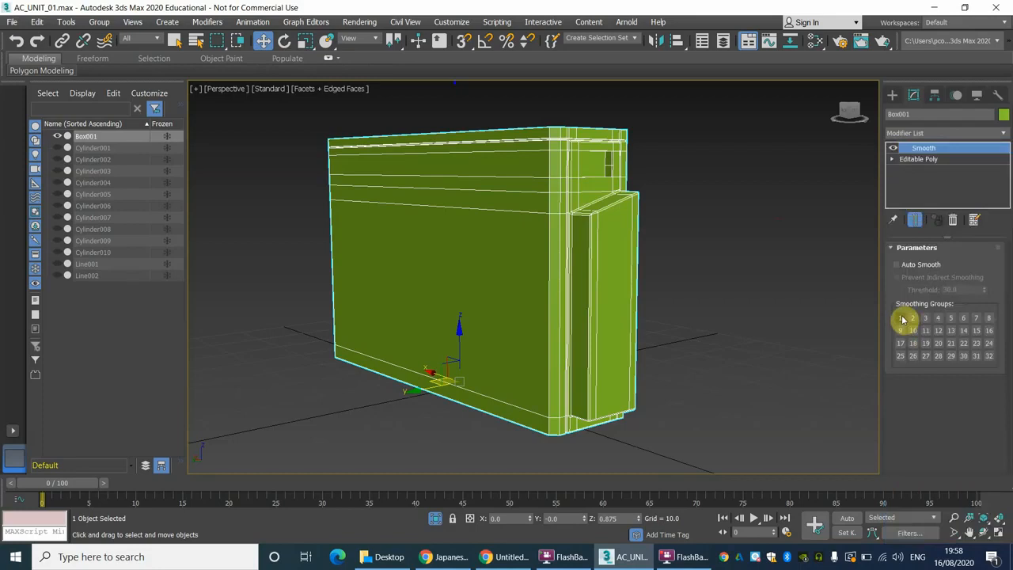
pyautogui.click(898, 265)
pyautogui.click(898, 266)
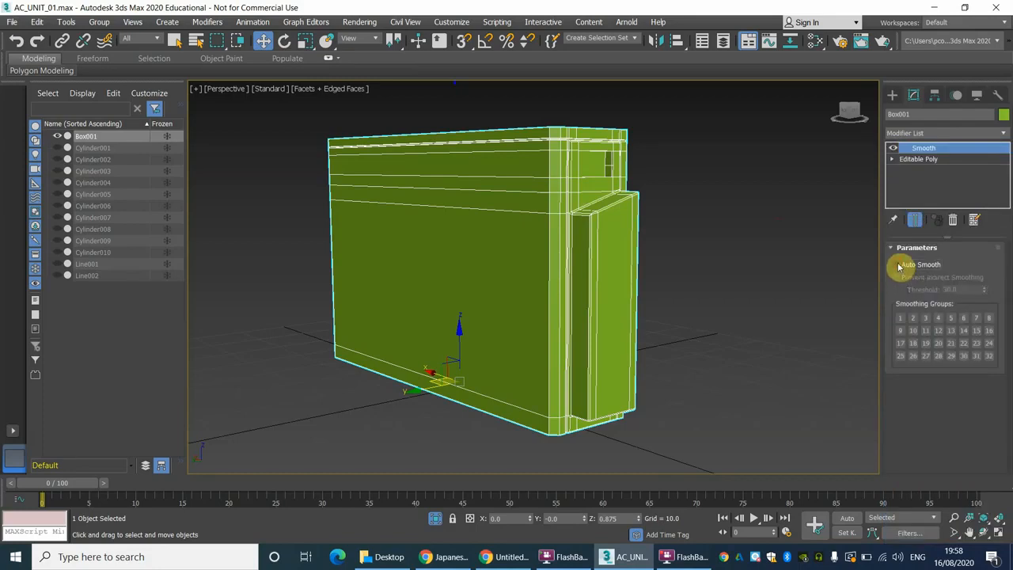
pyautogui.click(898, 265)
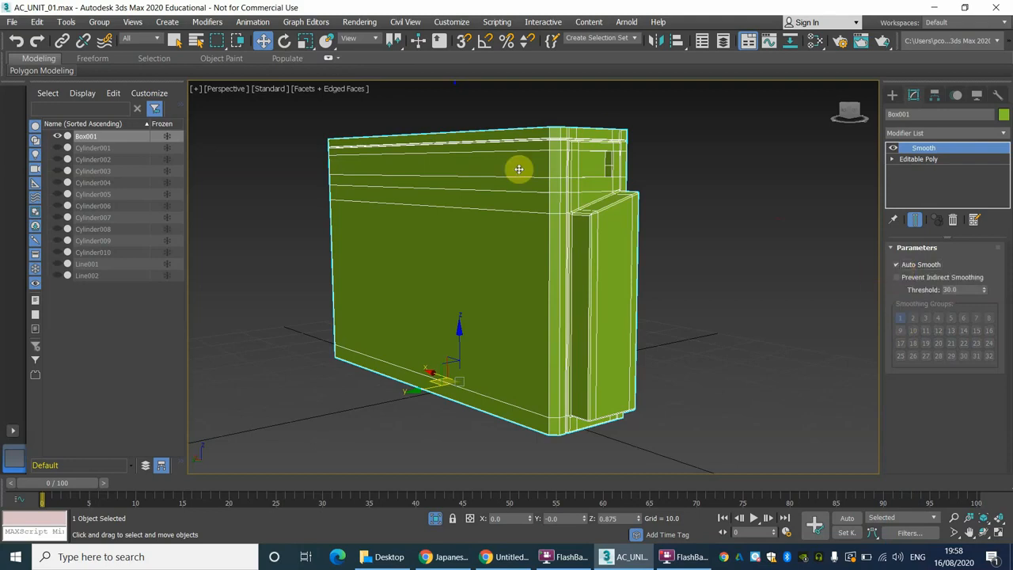
# Test-render the auto-smoothed casing in the perspective view from above the side cover end and examine its shading.
pyautogui.scroll(2, 518, 169)
pyautogui.scroll(2, 531, 173)
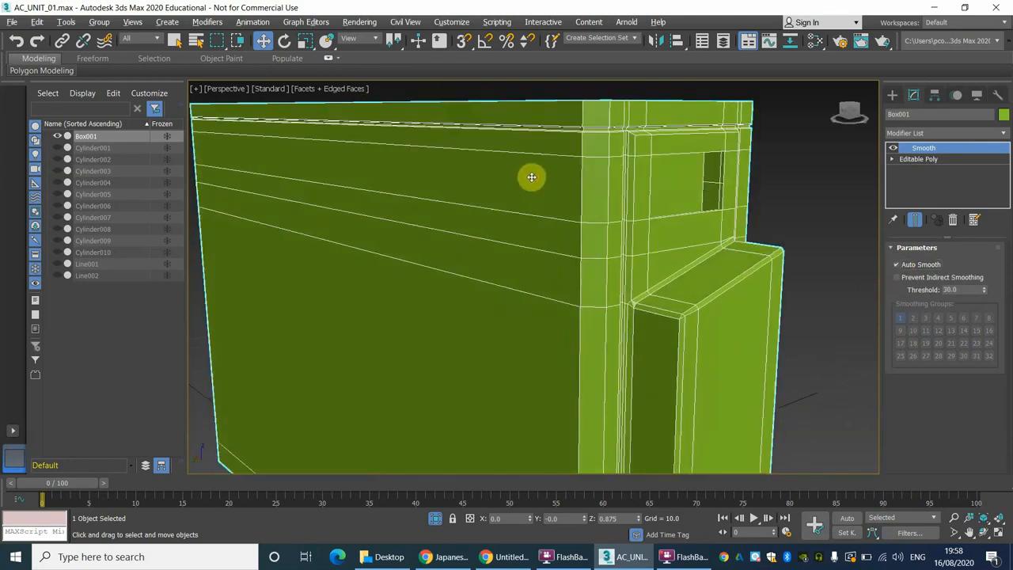
pyautogui.keyDown('alt'); pyautogui.moveTo(531, 174); pyautogui.dragTo(548, 228, button='middle'); pyautogui.keyUp('alt')
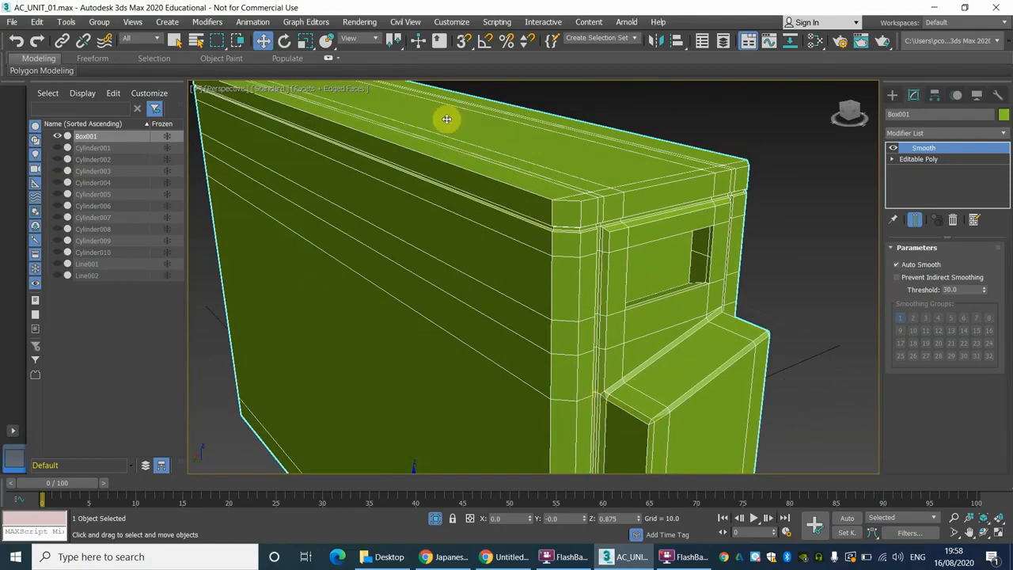
pyautogui.click(359, 21)
pyautogui.click(361, 38)
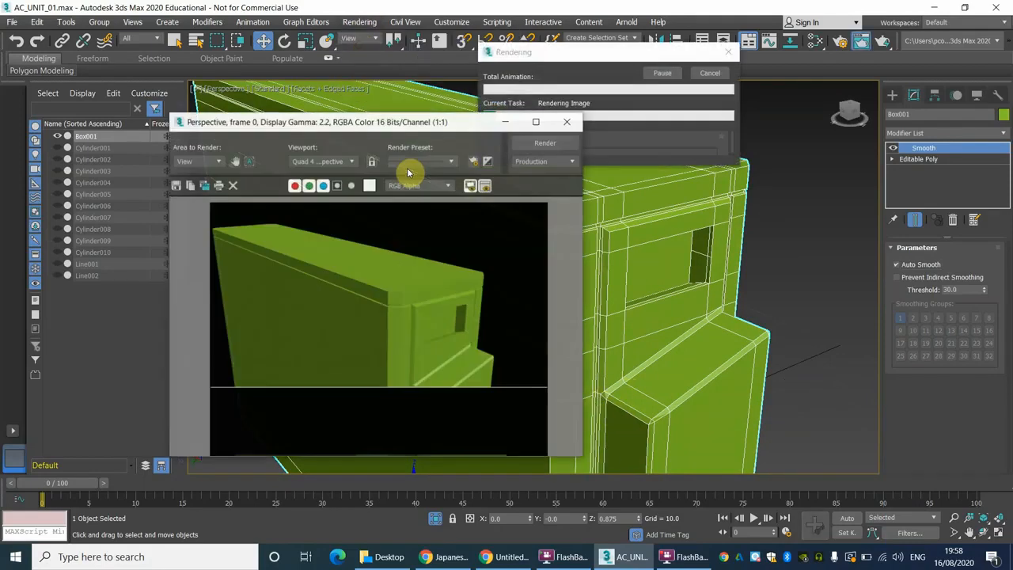
pyautogui.click(568, 124)
pyautogui.scroll(-8, 552, 295)
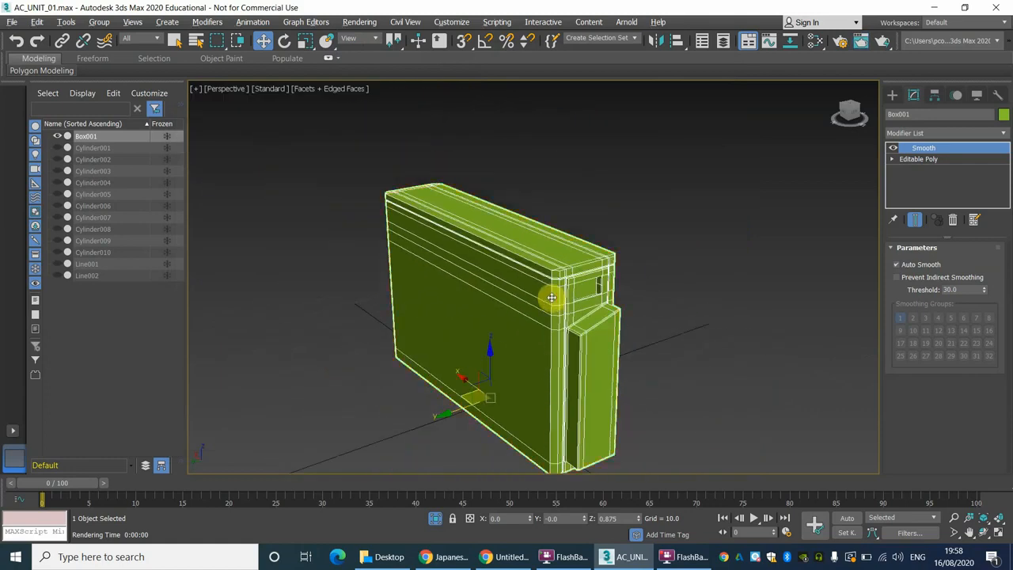
# Collapse the casing's whole modifier stack so the Smooth modifier is baked into the Editable Poly.
pyautogui.scroll(5, 546, 285)
pyautogui.scroll(-3, 534, 250)
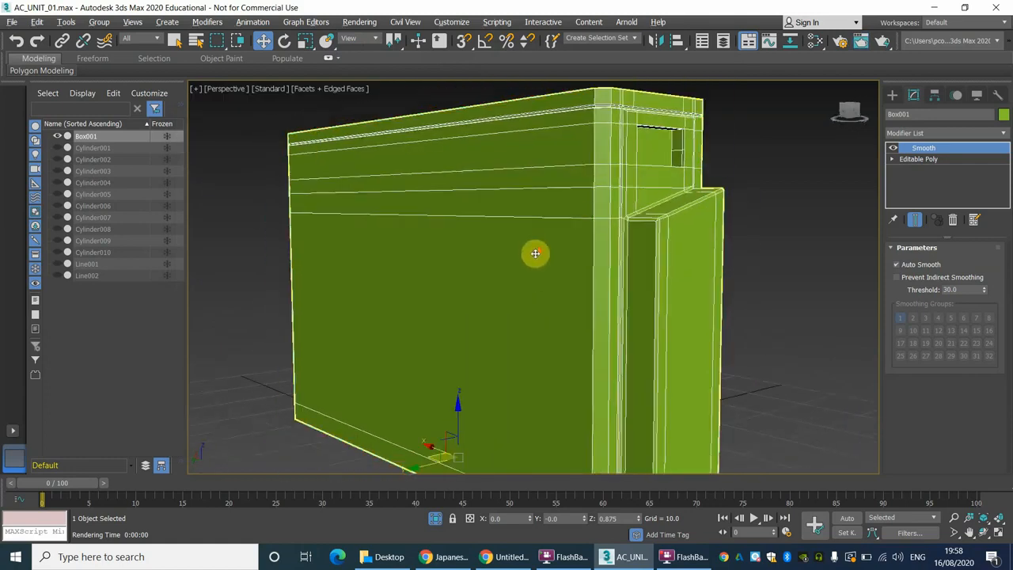
pyautogui.keyDown('alt'); pyautogui.moveTo(535, 256); pyautogui.dragTo(625, 226, button='middle'); pyautogui.keyUp('alt')
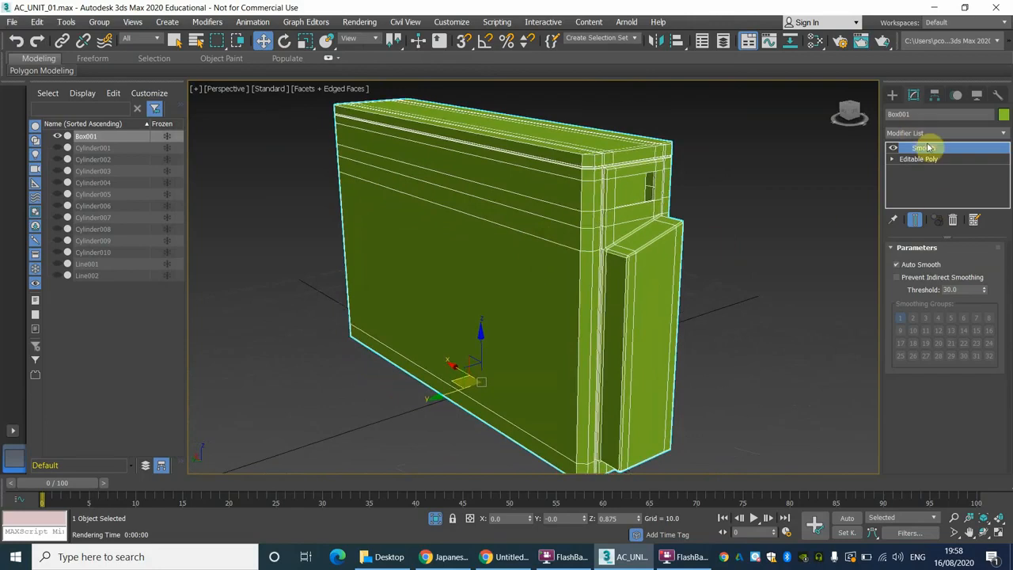
pyautogui.rightClick(928, 148)
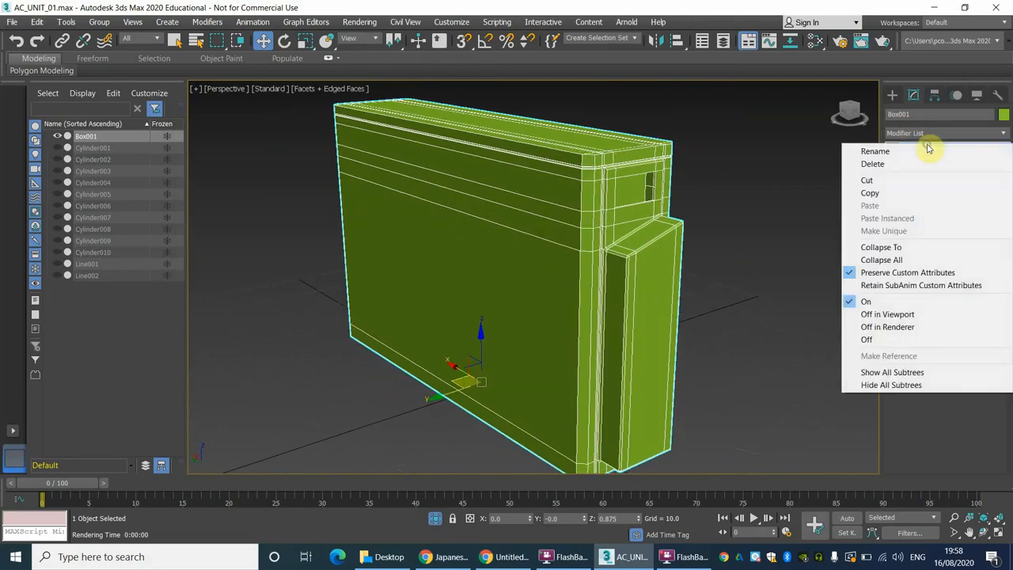
pyautogui.click(892, 262)
pyautogui.click(526, 316)
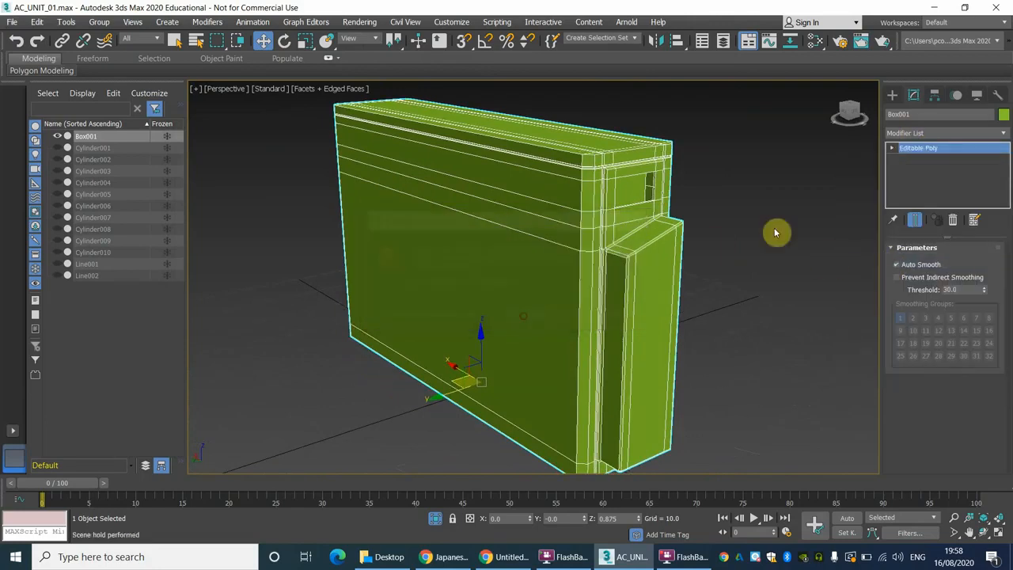
# Test-render the collapsed casing in the perspective view, check its shading and close the render.
pyautogui.click(360, 23)
pyautogui.click(372, 39)
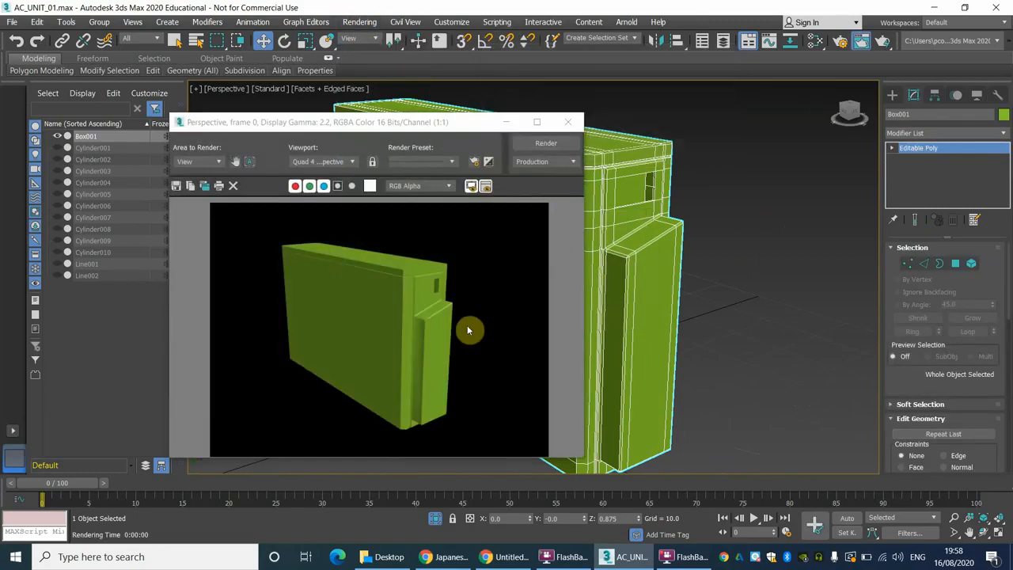
pyautogui.click(567, 122)
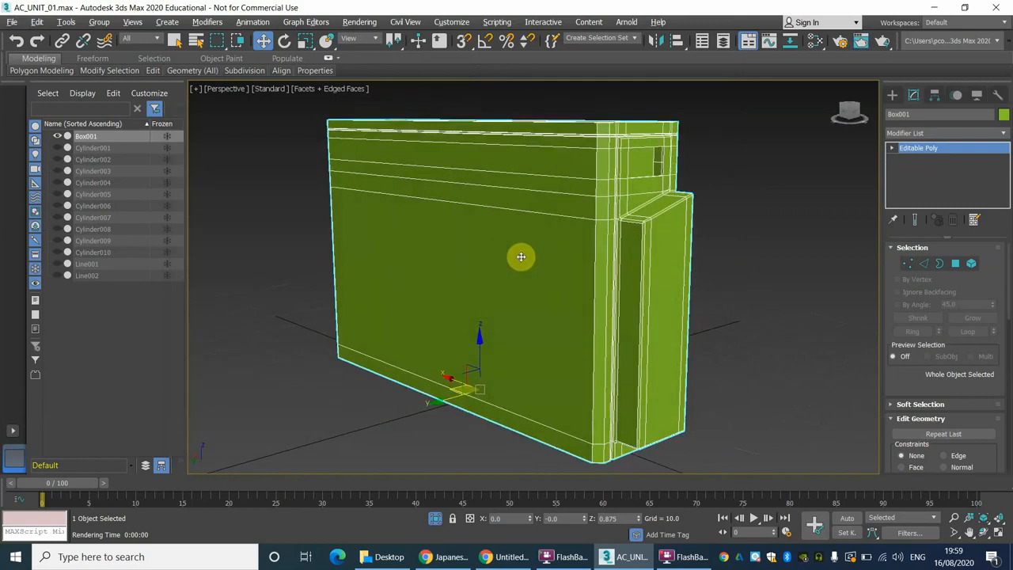
# Deselect the casing and end its isolation to show the mounting rails and feet again.
pyautogui.click(749, 274)
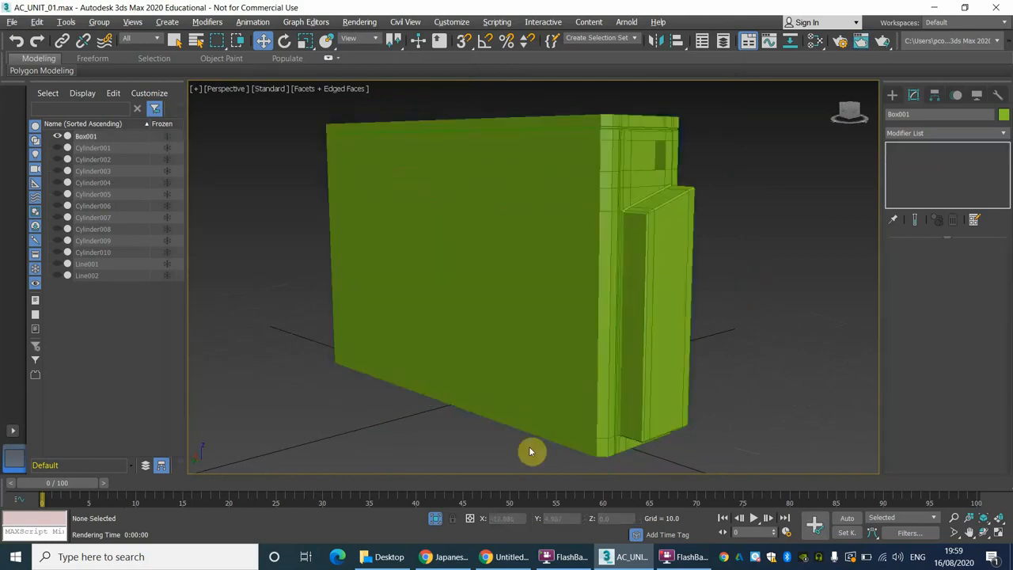
pyautogui.click(435, 518)
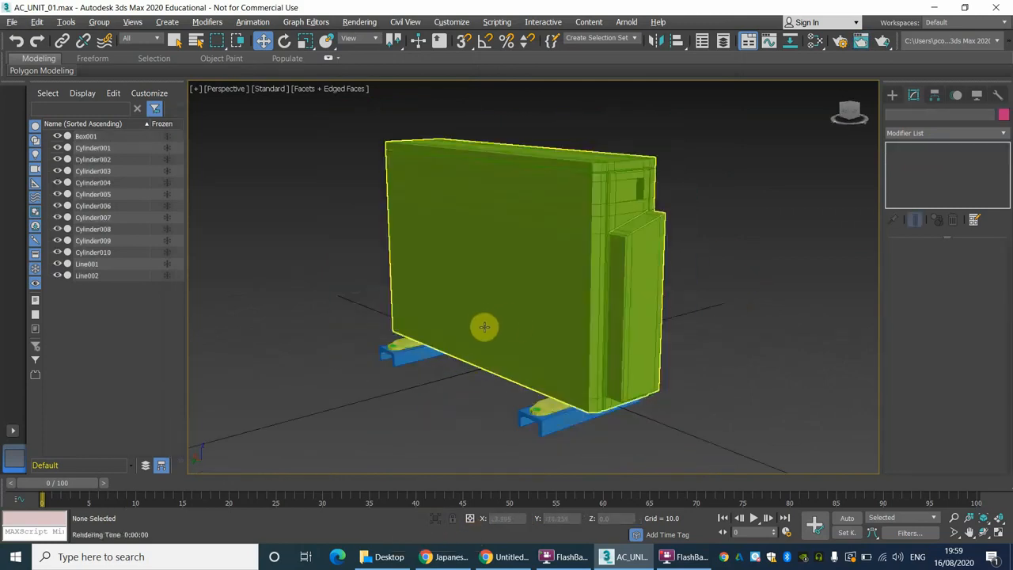
pyautogui.scroll(4, 484, 319)
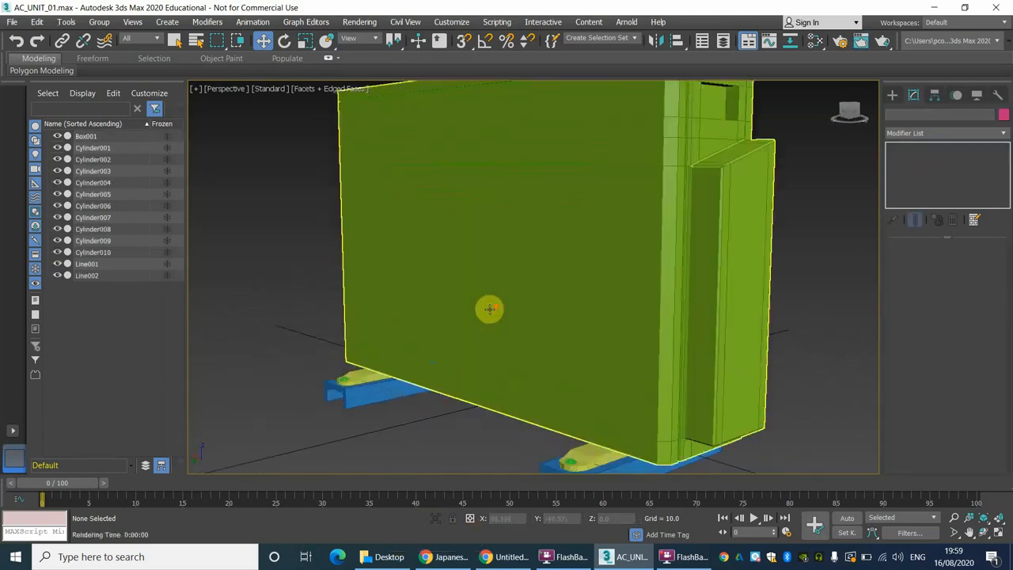
pyautogui.scroll(-3, 490, 309)
pyautogui.scroll(1, 490, 309)
pyautogui.moveTo(492, 308)
pyautogui.mouseDown(button='middle')
pyautogui.moveTo(470, 302)
pyautogui.moveTo(496, 299)
pyautogui.moveTo(495, 308)
pyautogui.mouseUp(button='middle')
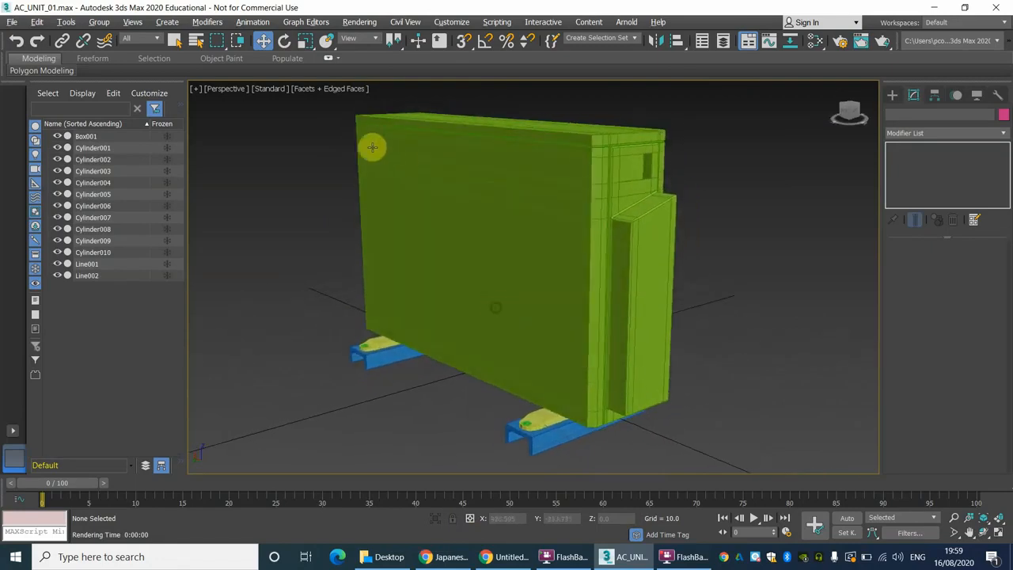
# Render the complete AC unit with its rails and feet in the perspective view, inspect it and close the render.
pyautogui.click(360, 22)
pyautogui.click(371, 45)
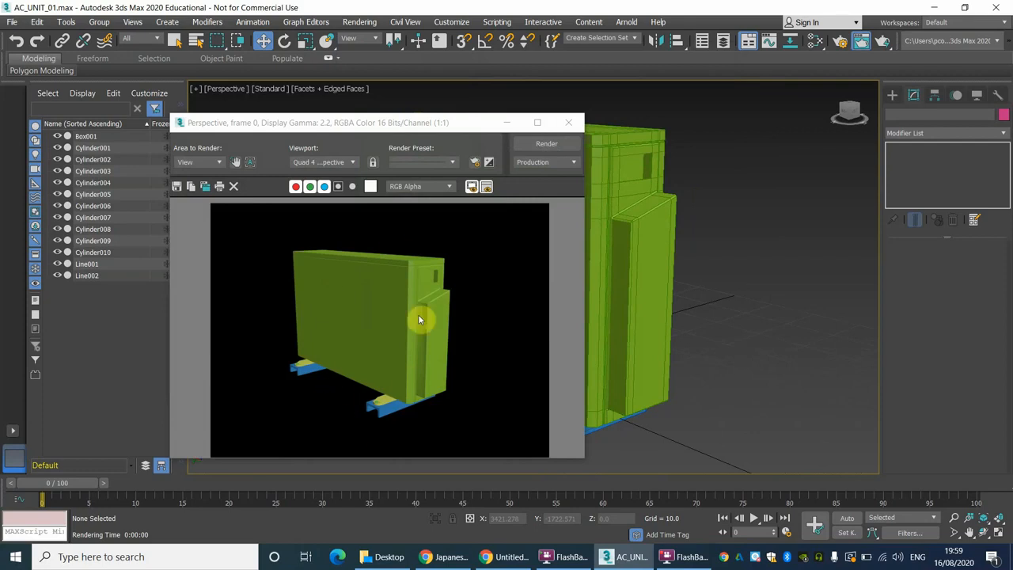
pyautogui.click(570, 123)
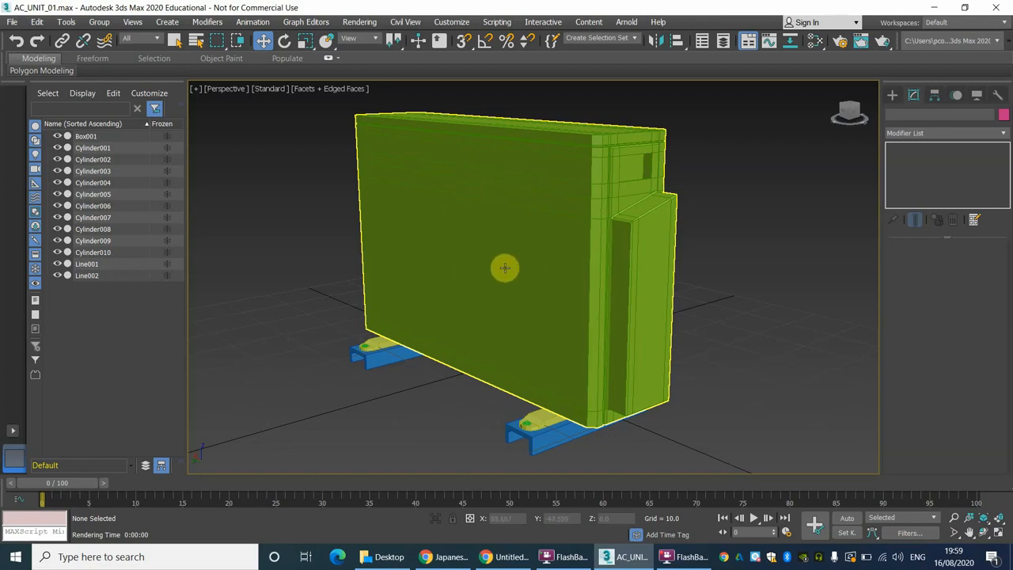
pyautogui.click(689, 556)
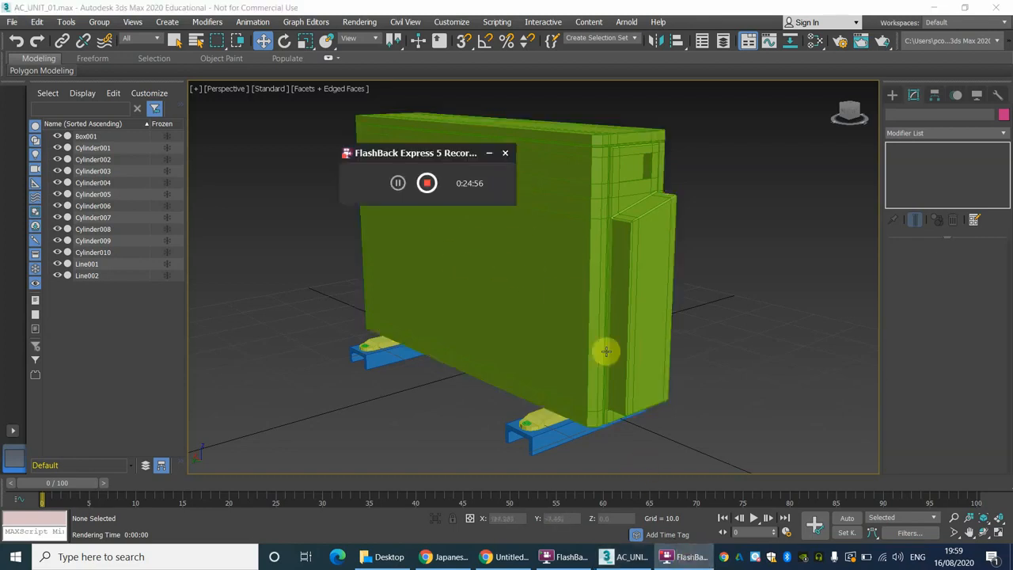